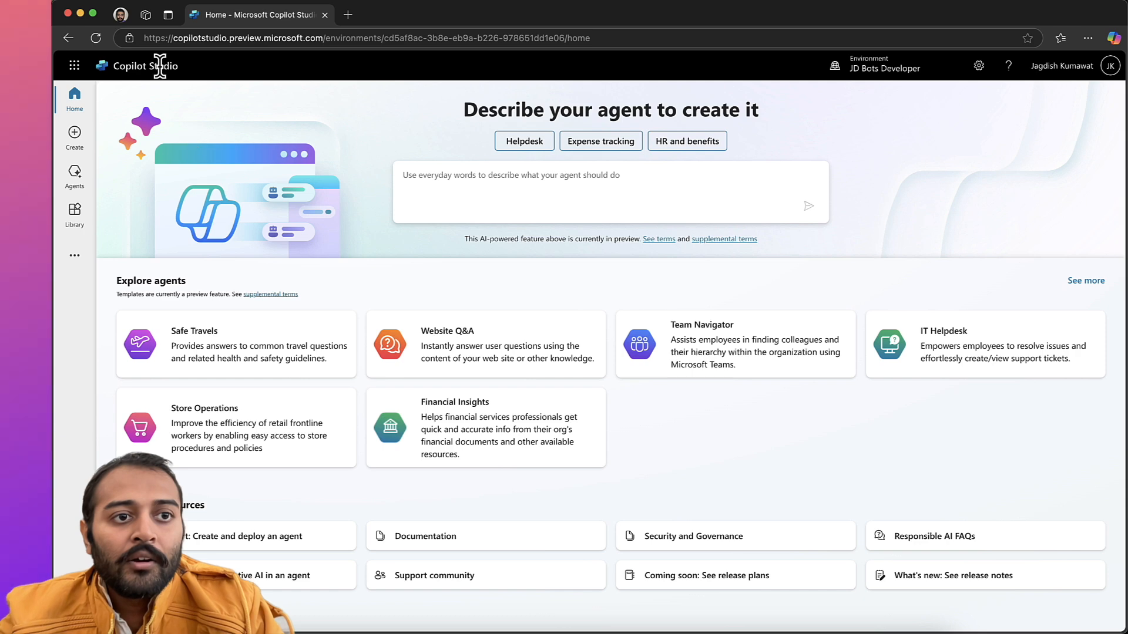
Open the Power Platform admin center from the Copilot Studio settings and view its list of environments.
click(879, 70)
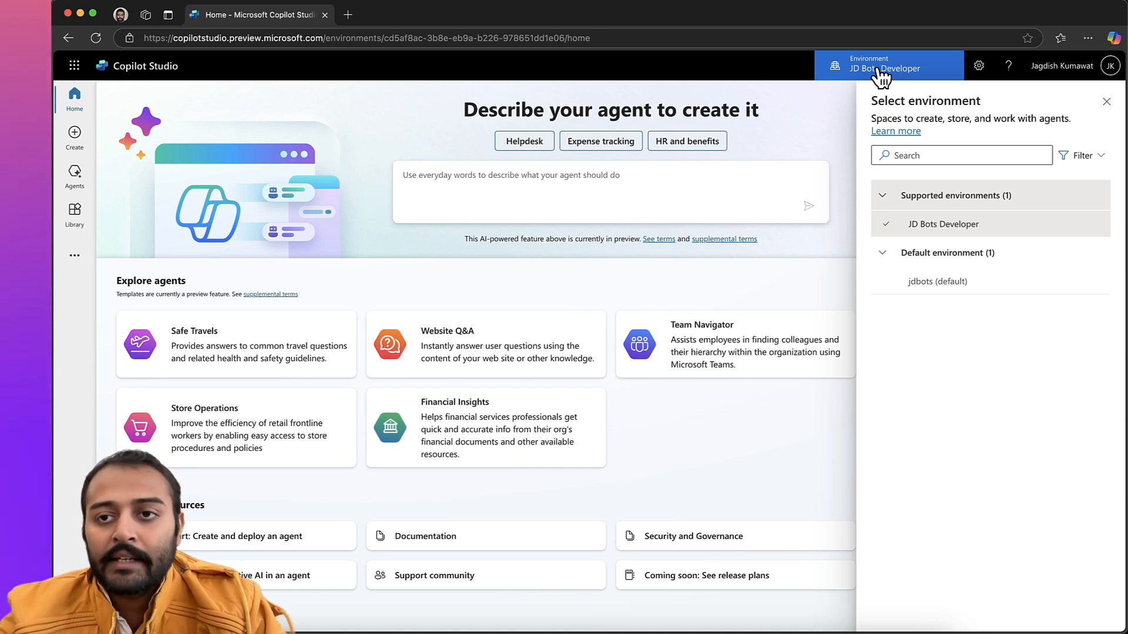
click(978, 67)
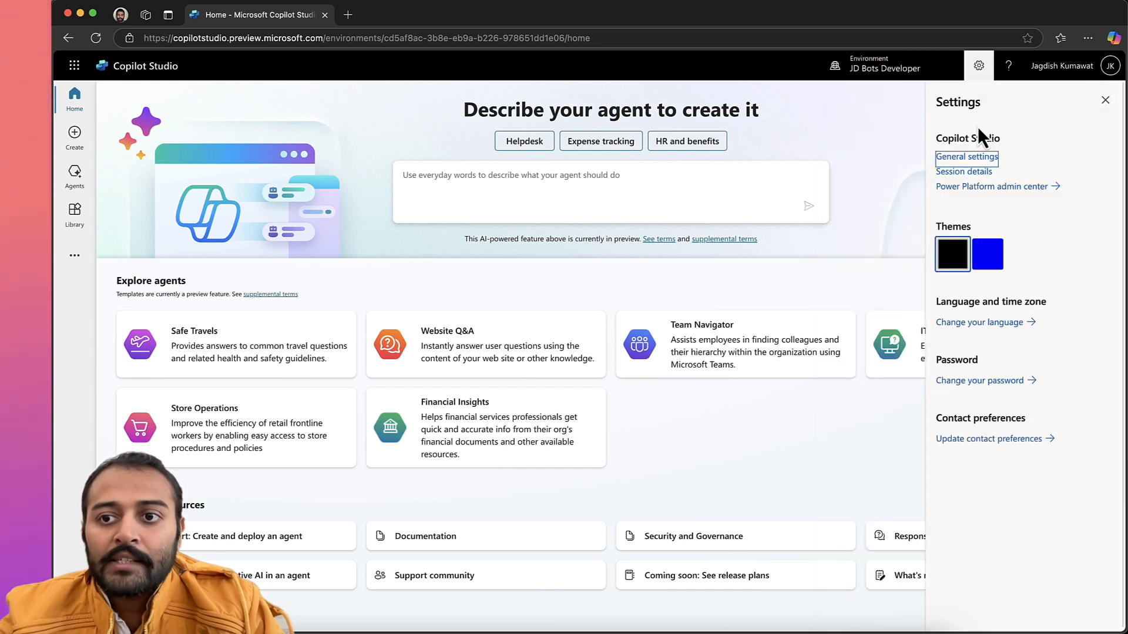
click(974, 186)
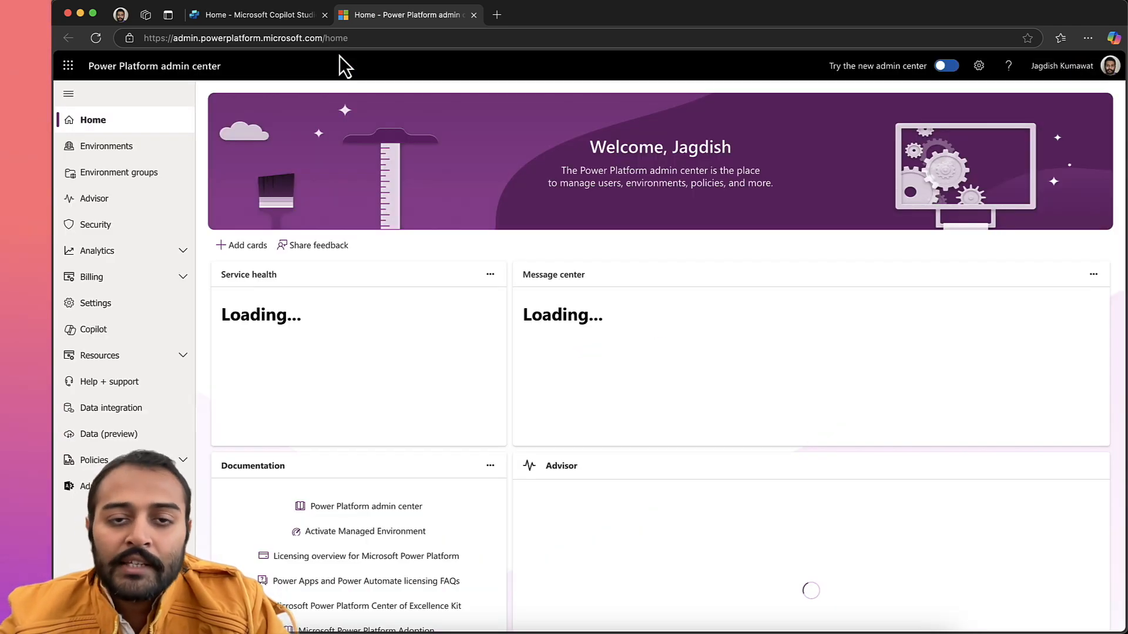
click(123, 152)
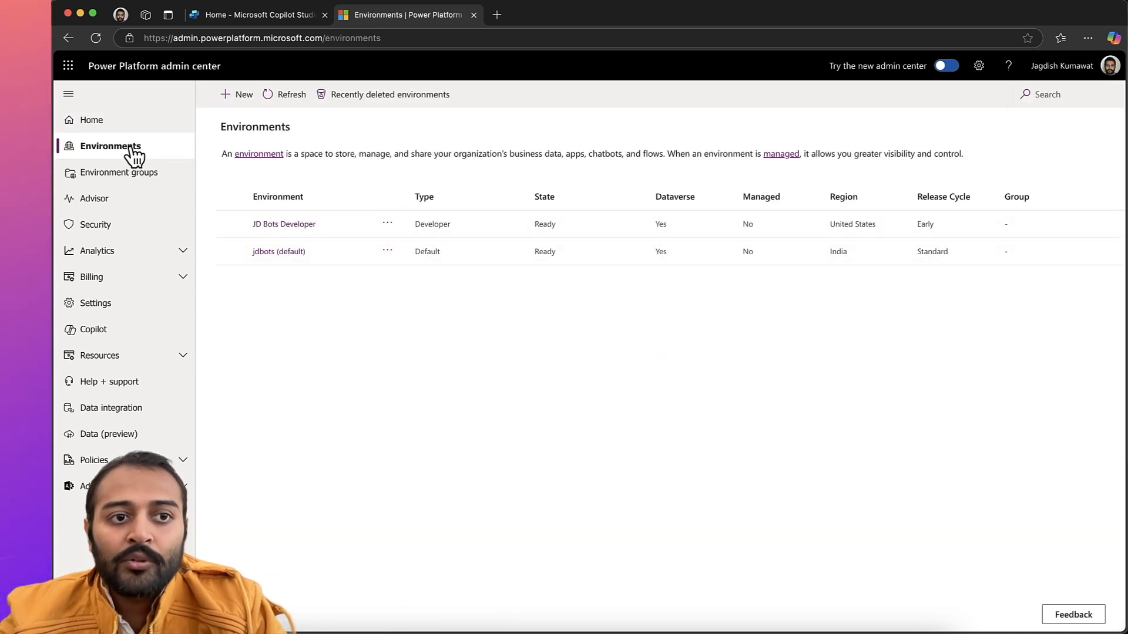
Examine the new environment form and its environment type options, discard it, and return to Copilot Studio.
click(245, 95)
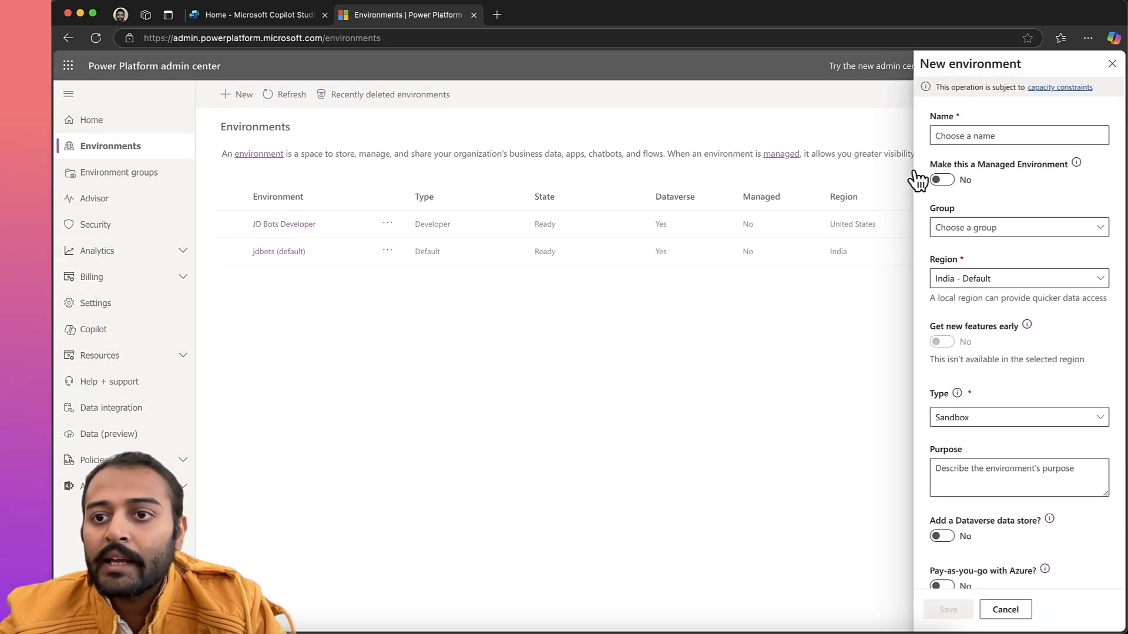
click(997, 132)
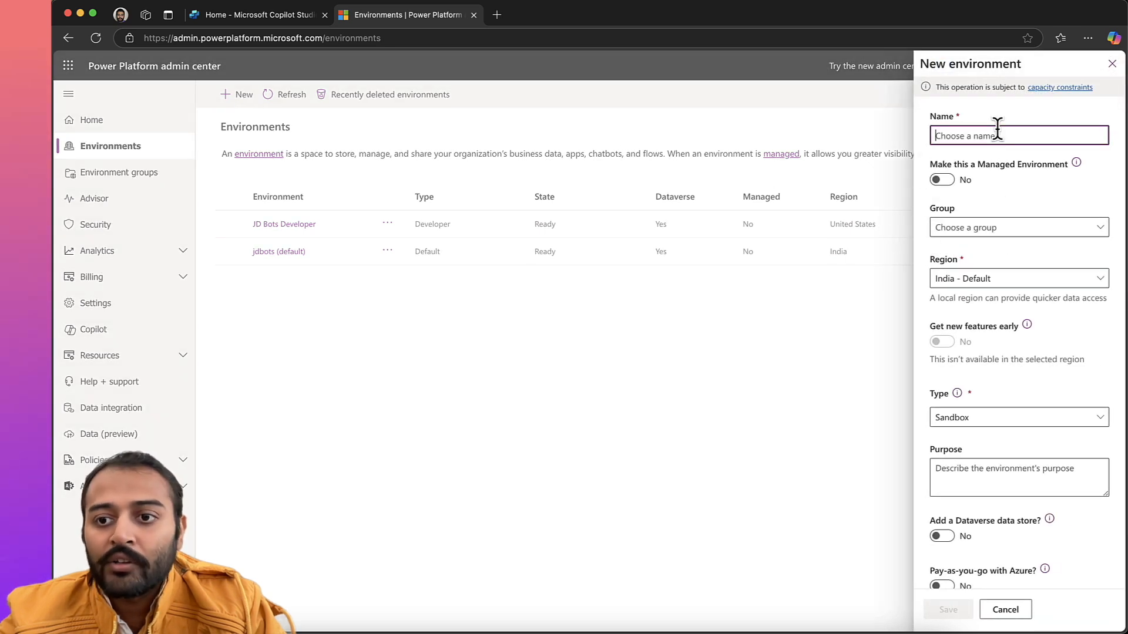
click(1001, 419)
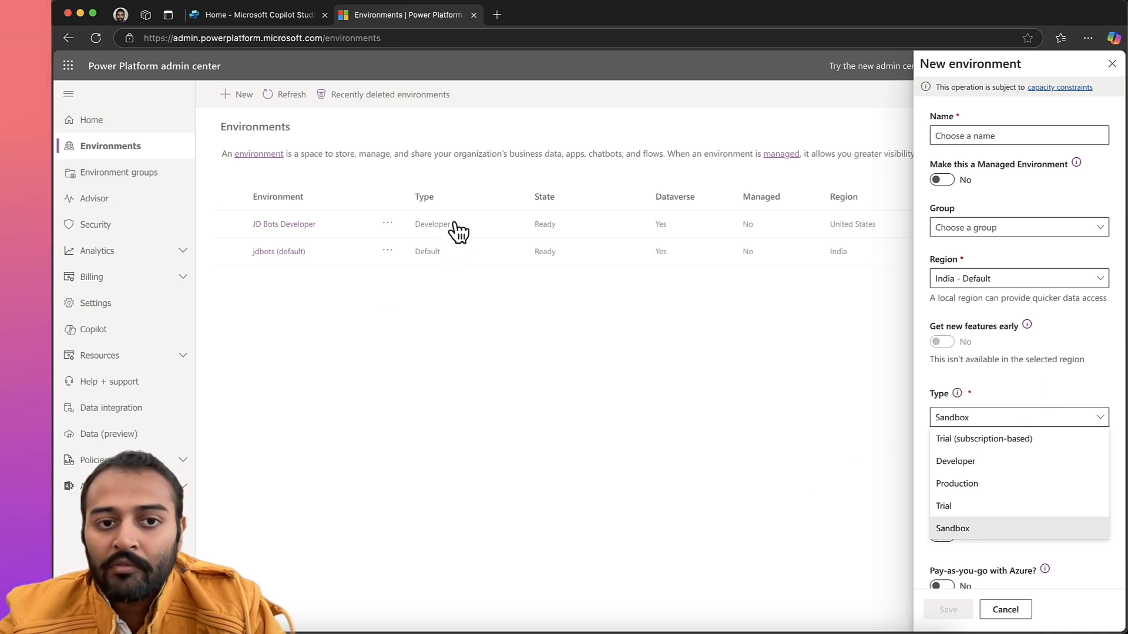
click(1010, 408)
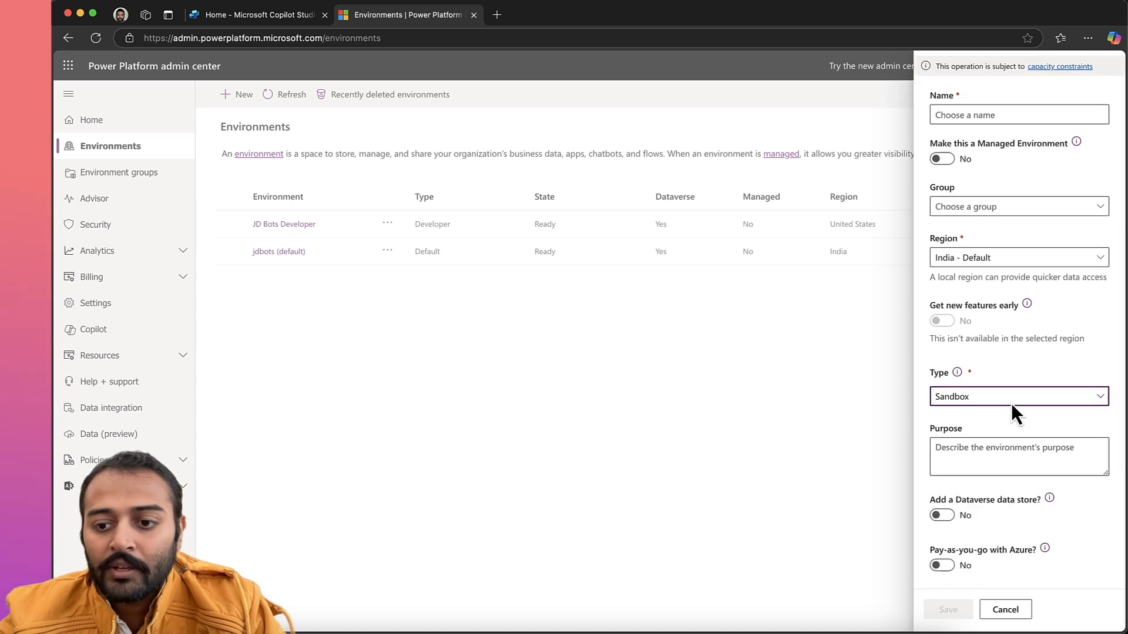
click(1112, 68)
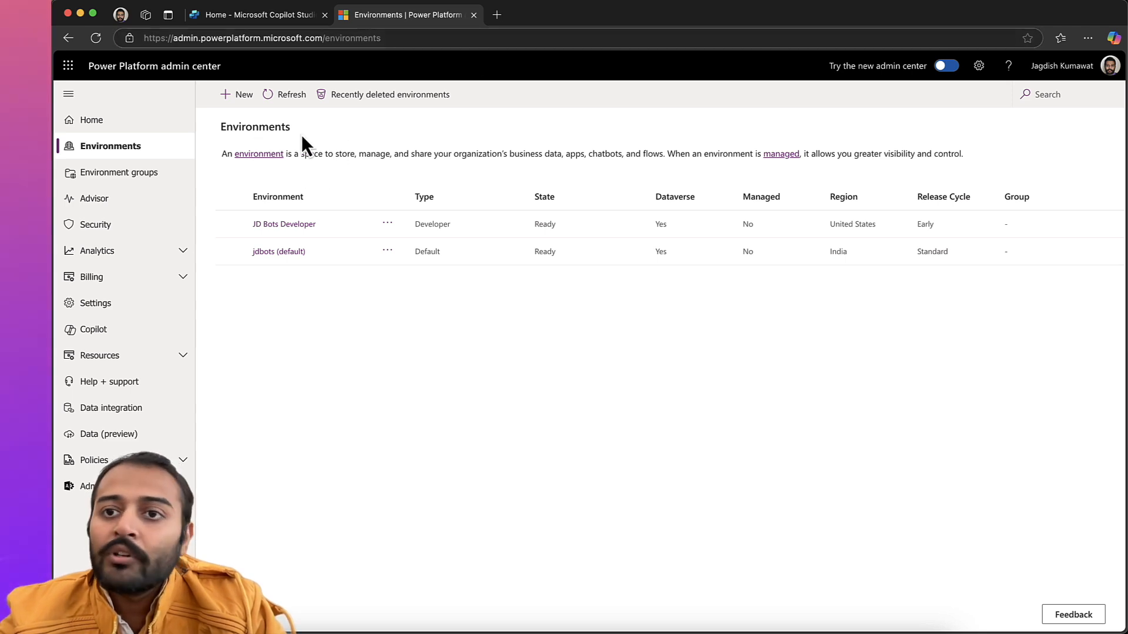
click(473, 15)
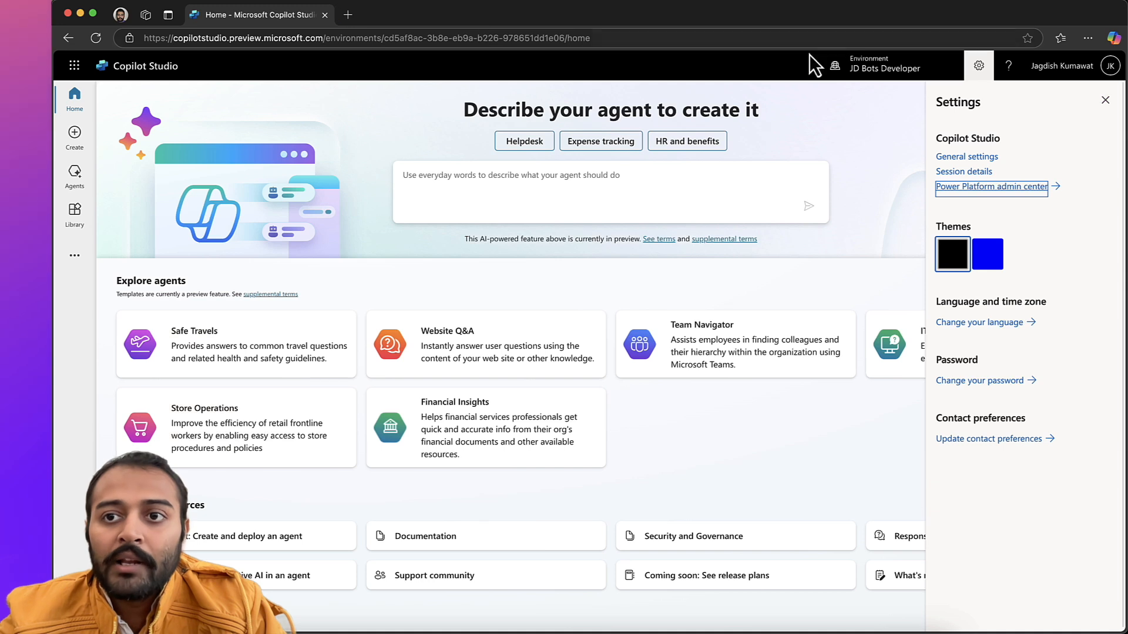
Check which supported and default environments are offered for selection in Copilot Studio, keeping the current one.
click(892, 75)
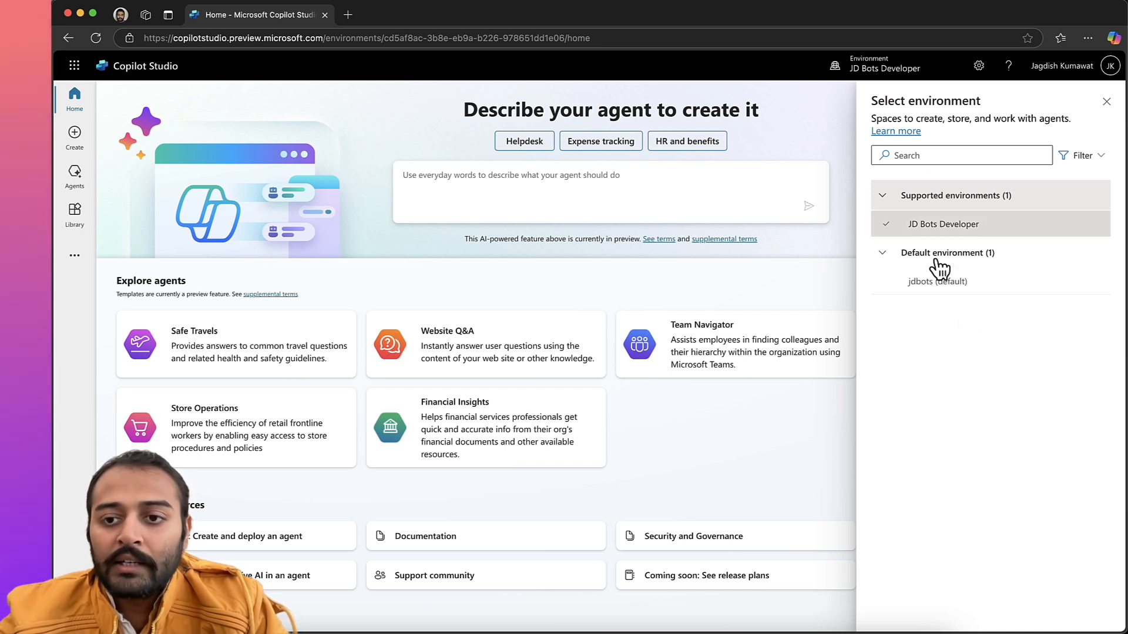
mouse_move(936, 286)
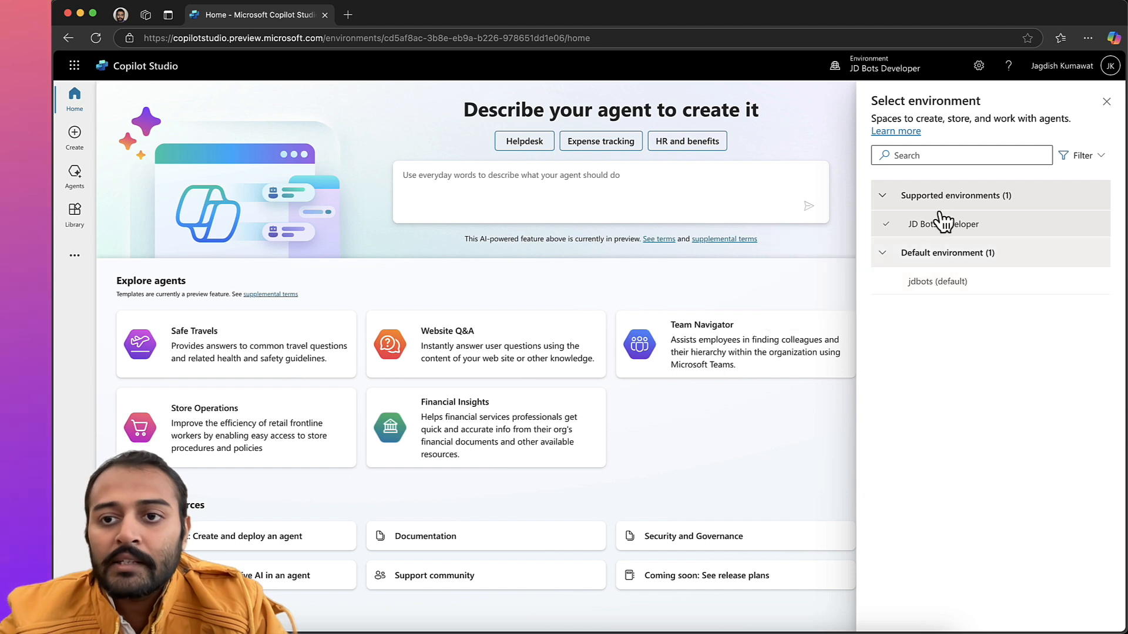
mouse_move(978, 224)
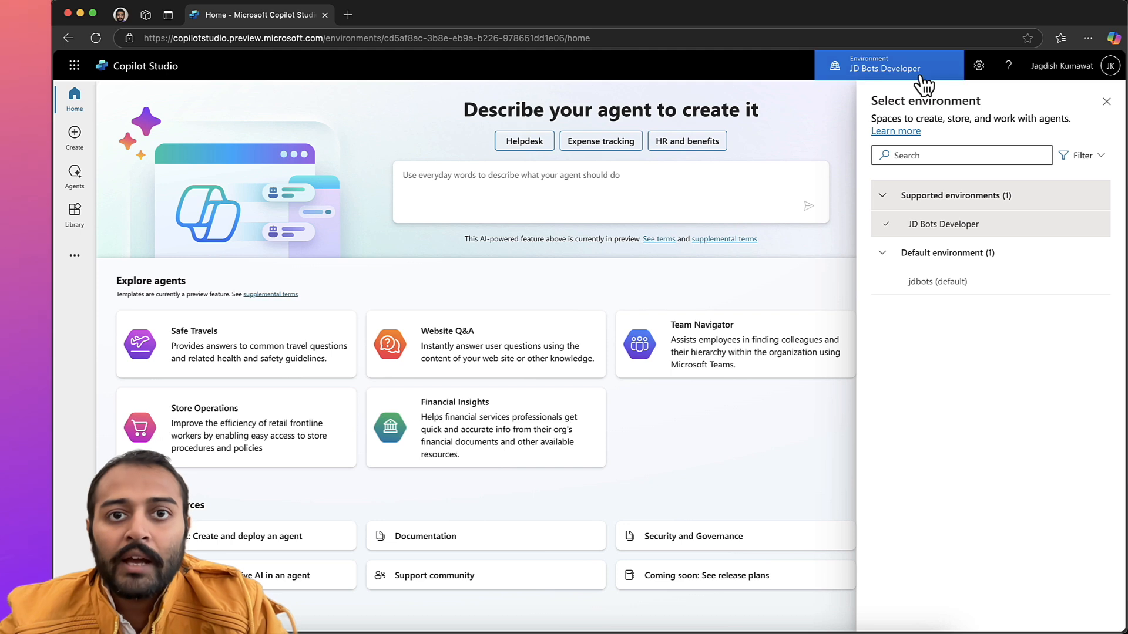
click(1110, 106)
click(912, 83)
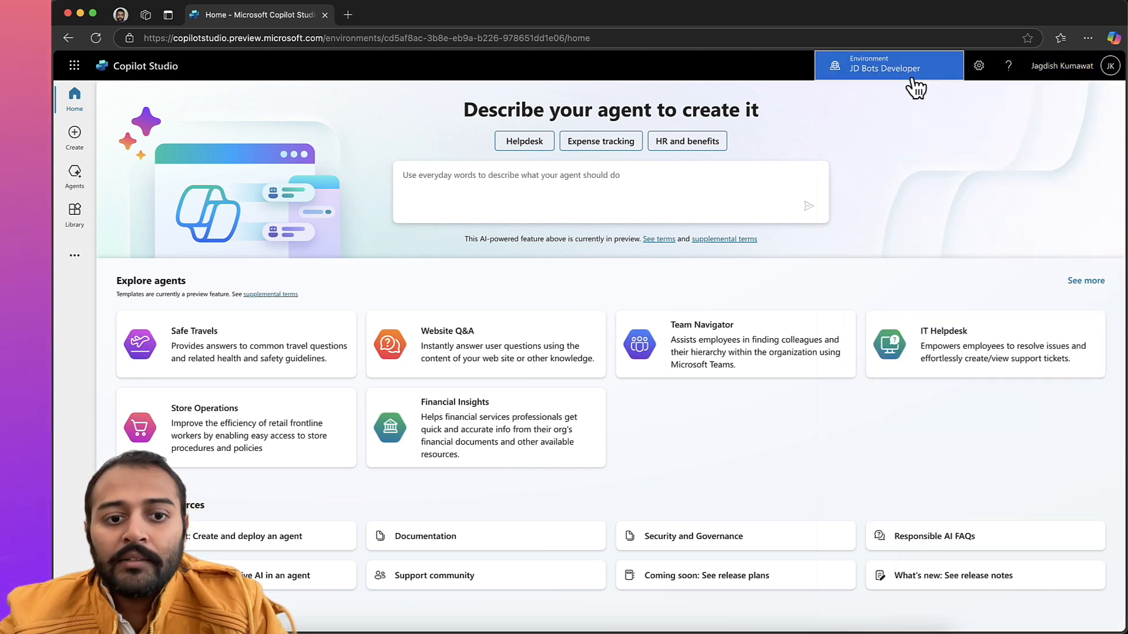
Browse the home page's agent templates and the full template collection on the Create page.
click(72, 110)
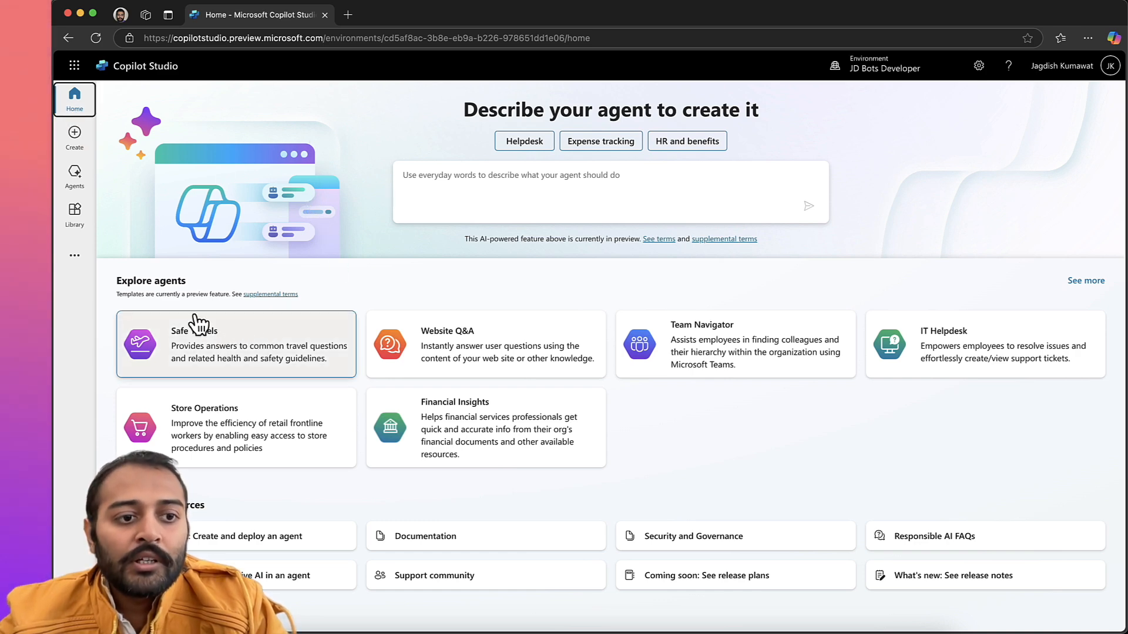
drag(117, 281, 186, 282)
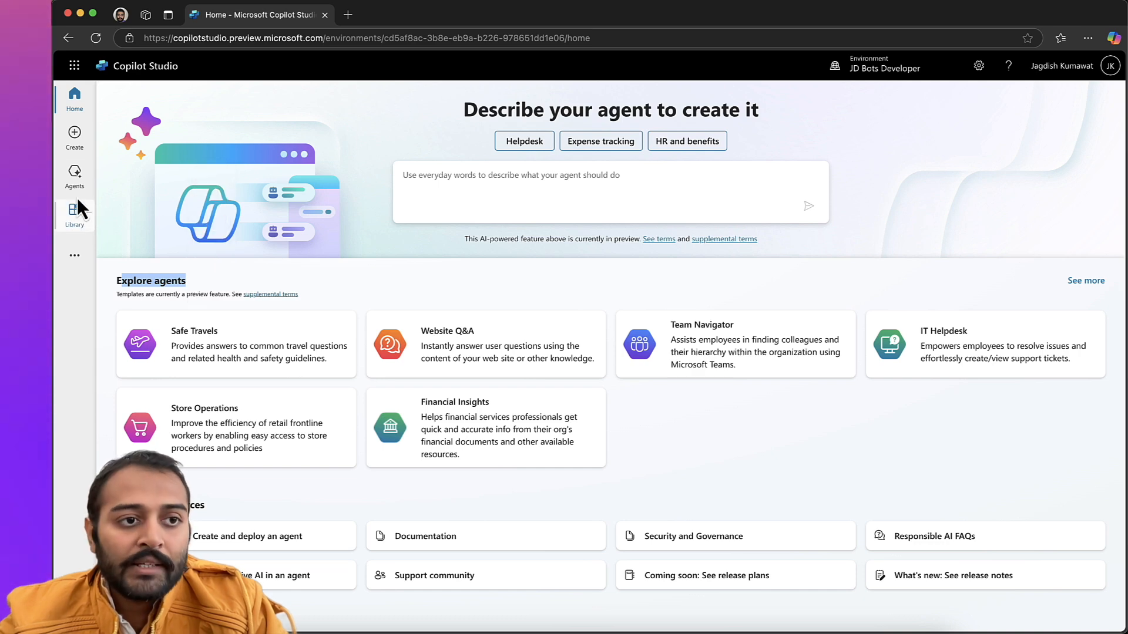
click(78, 144)
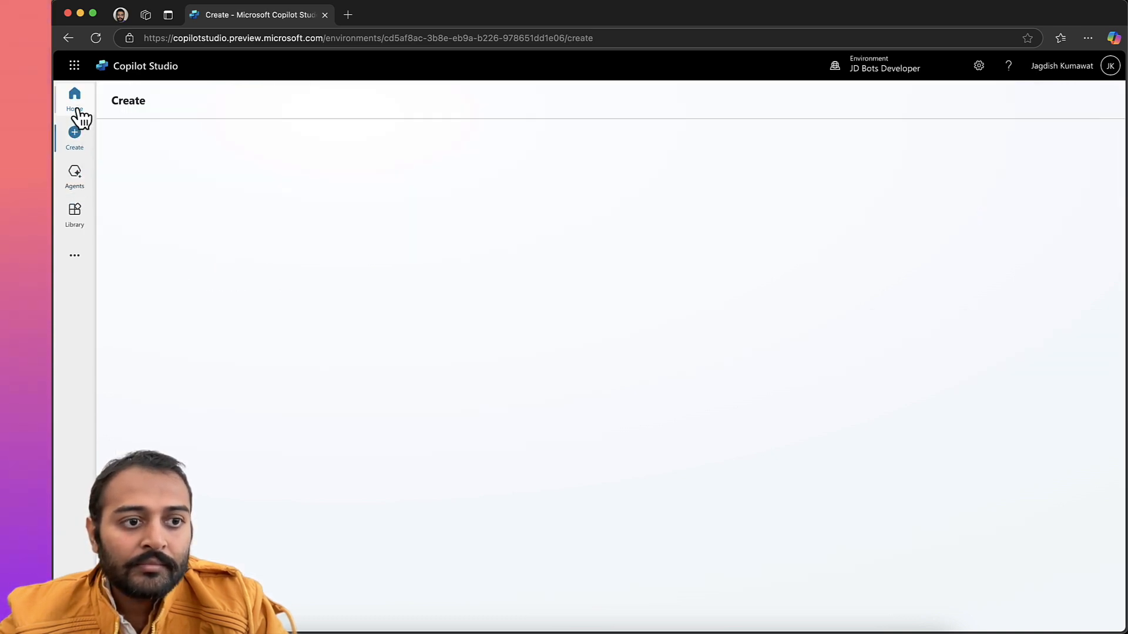
click(78, 111)
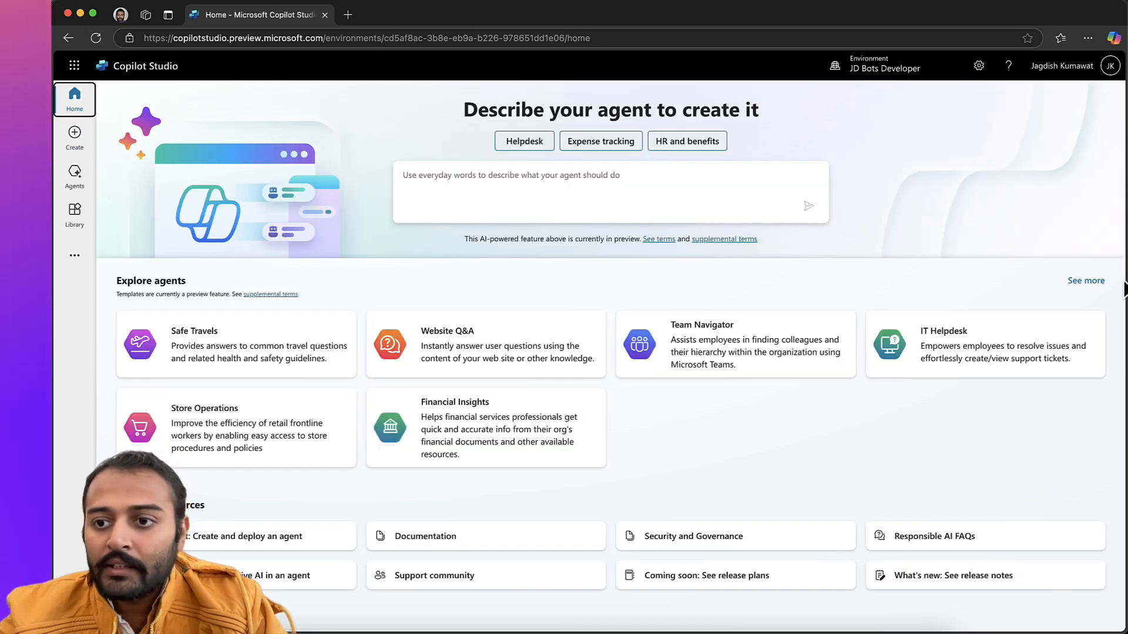
click(1084, 282)
scroll(486, 310, down, 2)
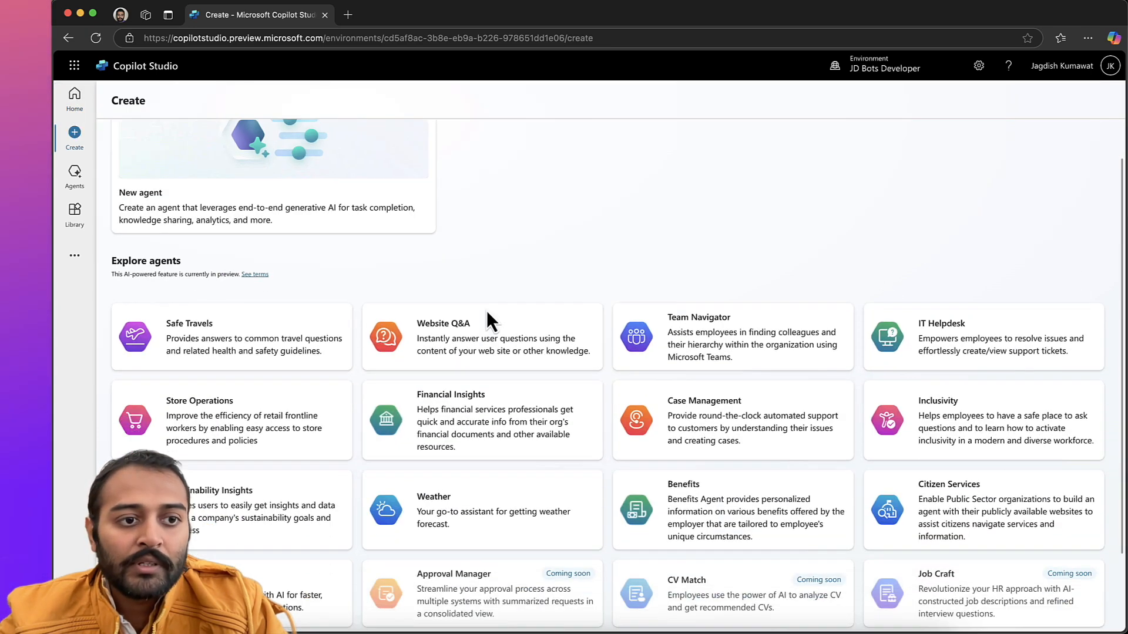
scroll(487, 310, down, 3)
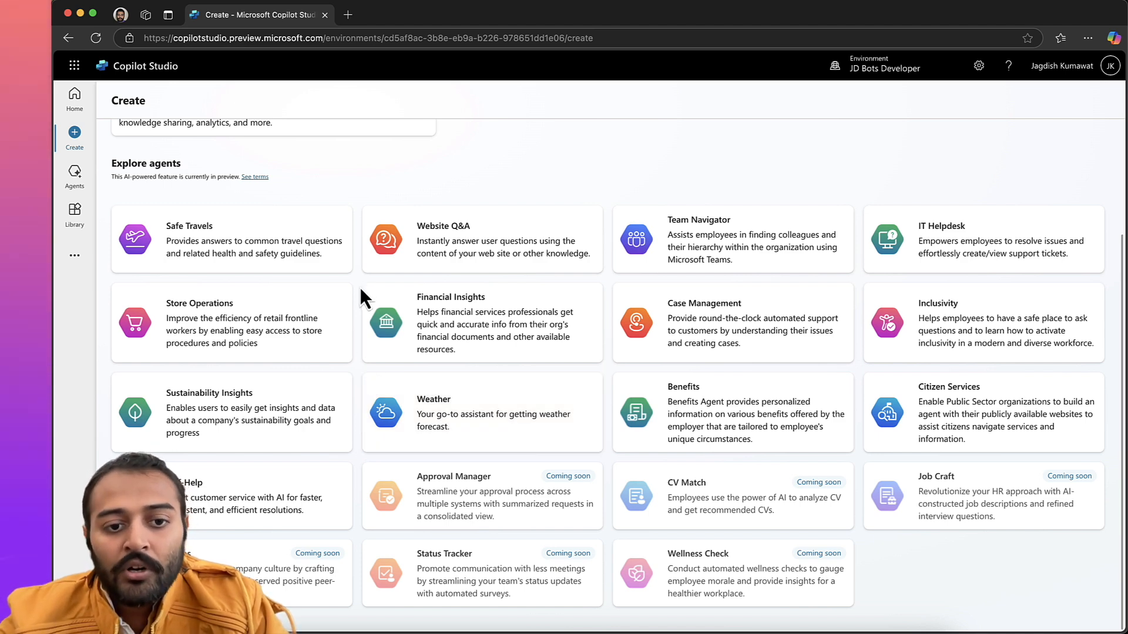
scroll(361, 287, up, 3)
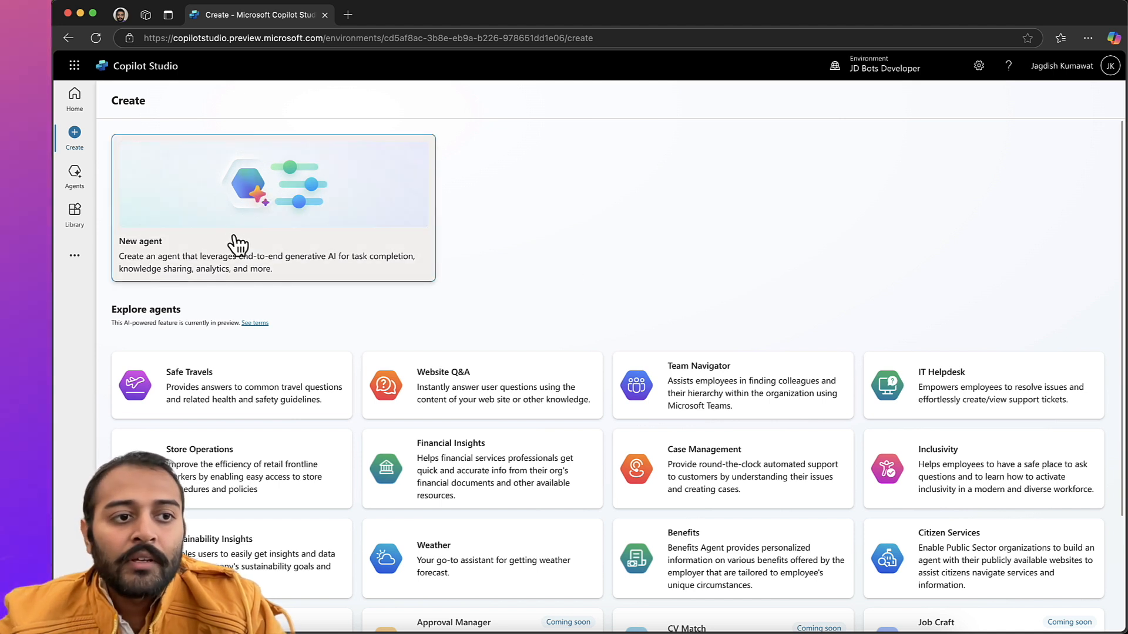
Start a new agent and send the description "i want to build a copilot that will answer questions from my website content.".
click(256, 201)
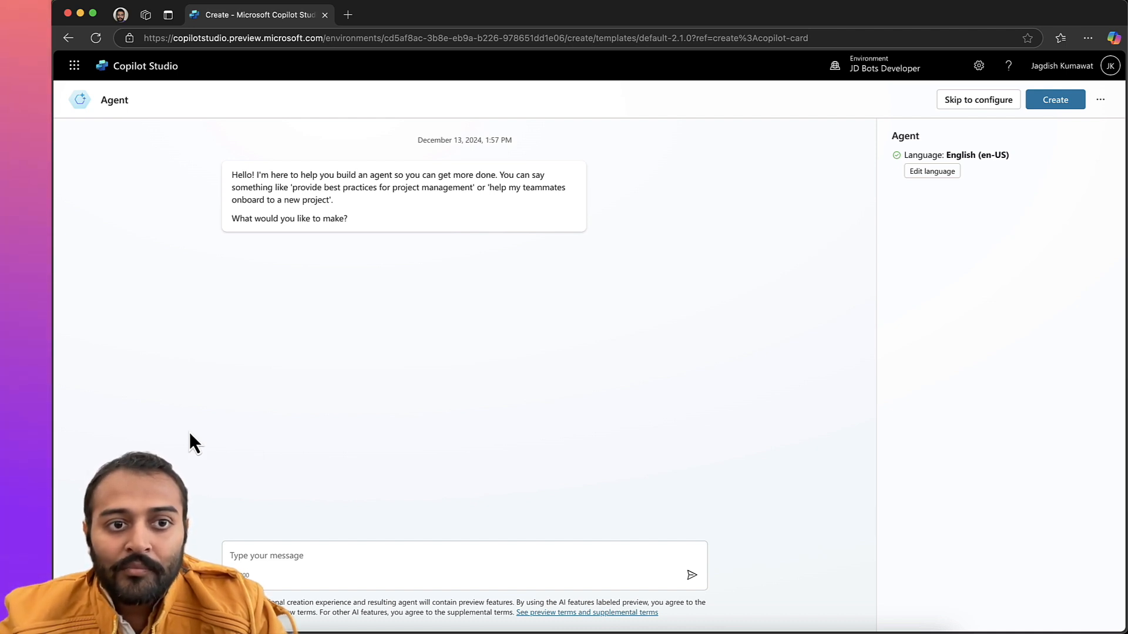
click(342, 557)
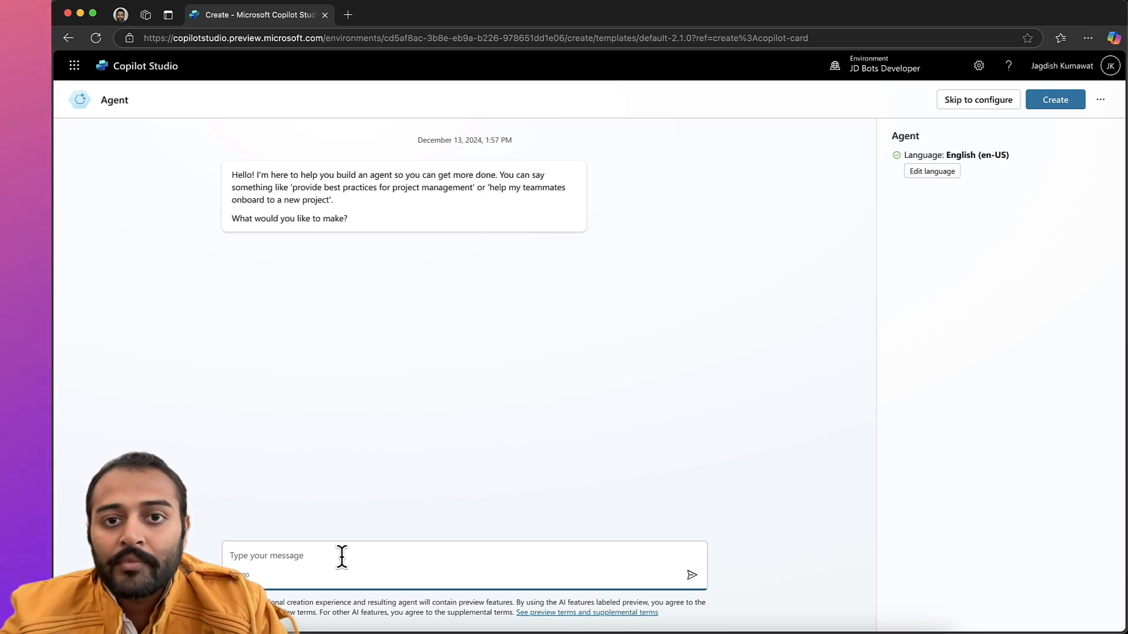
text(i want t)
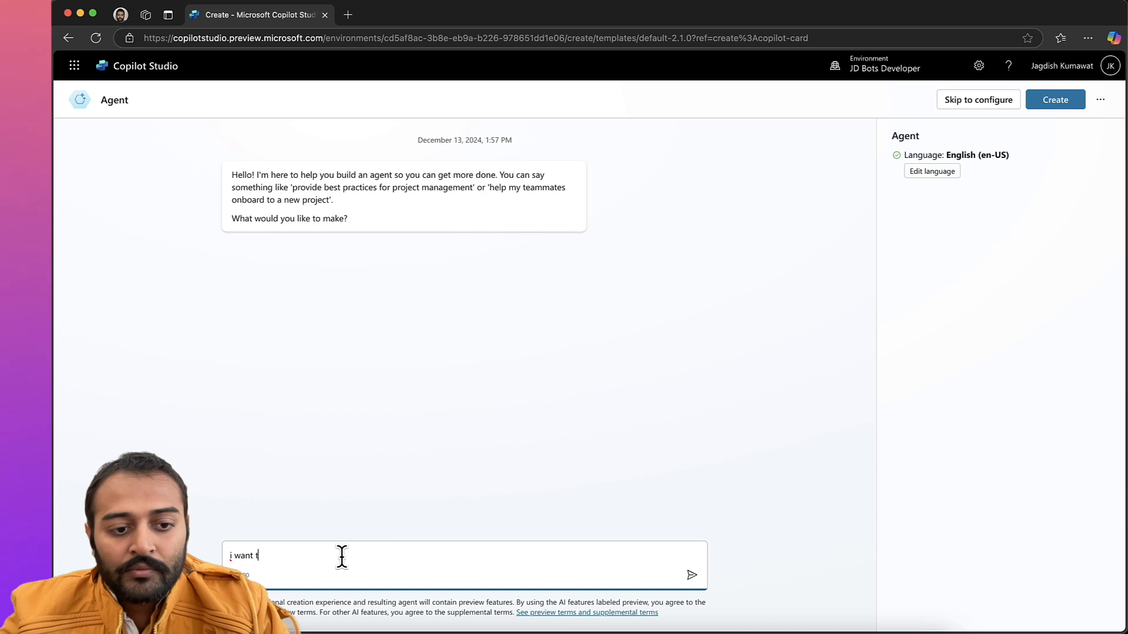
text(o build a )
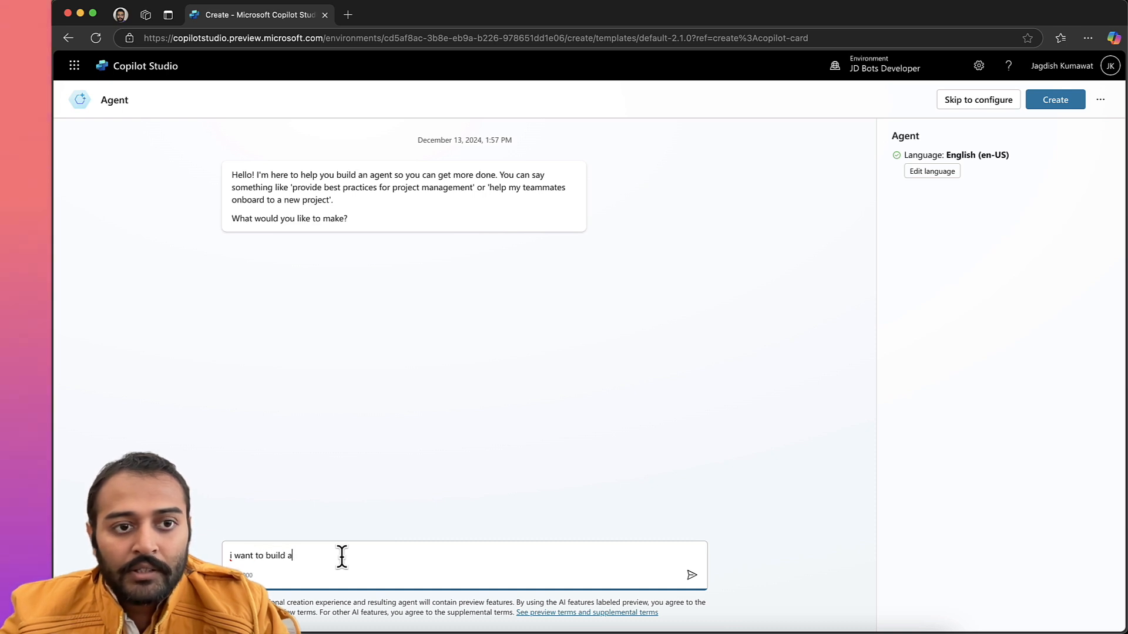
text(copil)
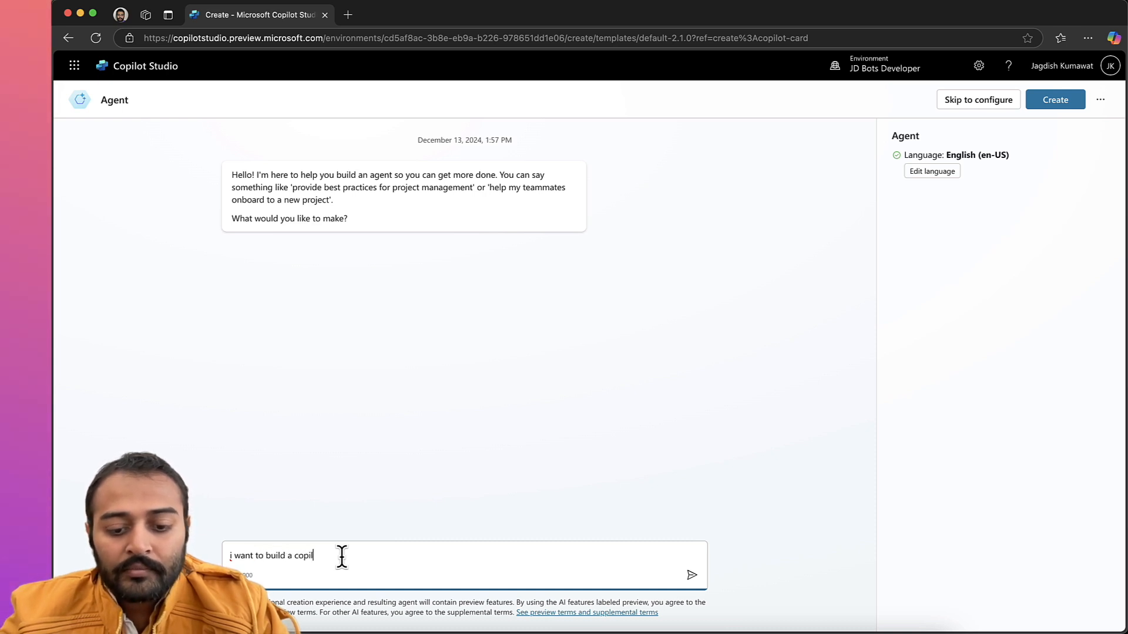
text(ot that wi)
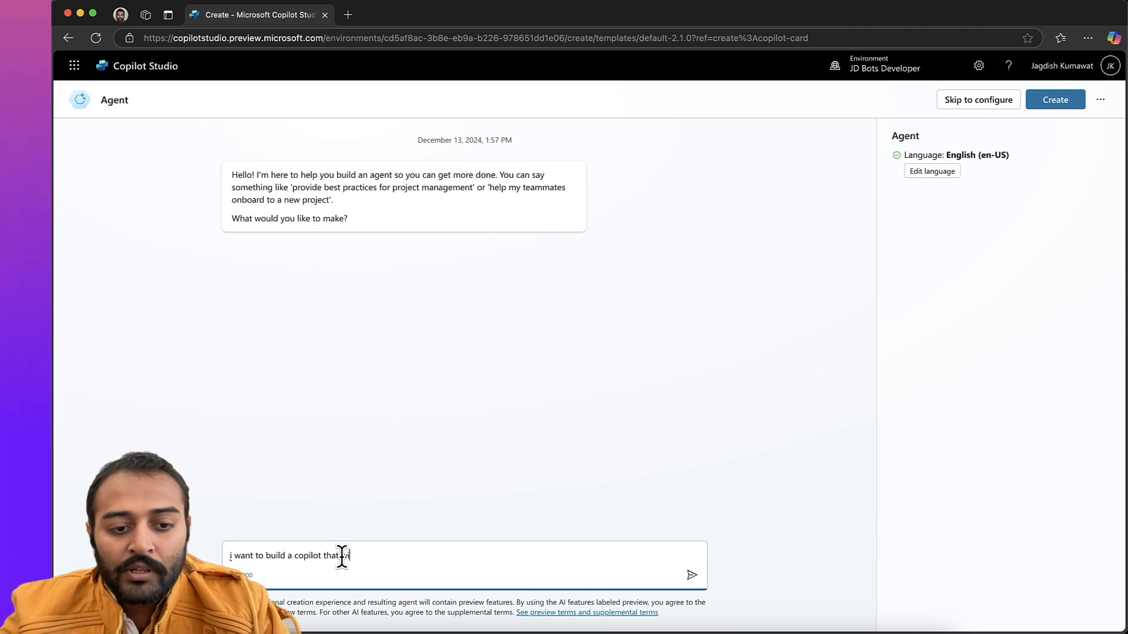
text(ll answer quest)
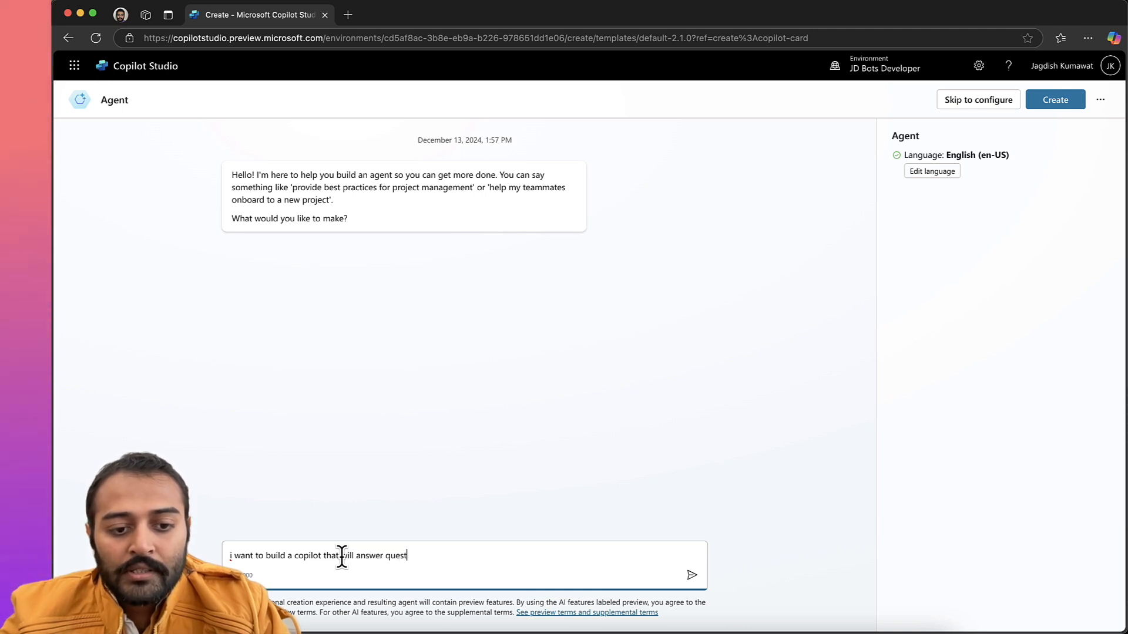
text(ions from m)
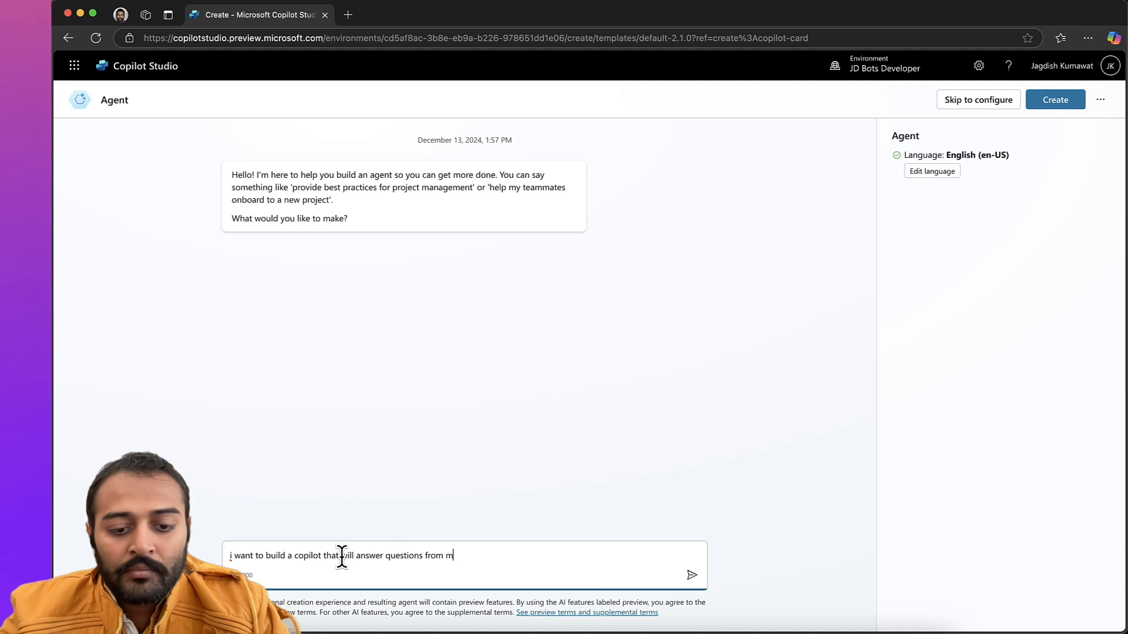
text(y website content.)
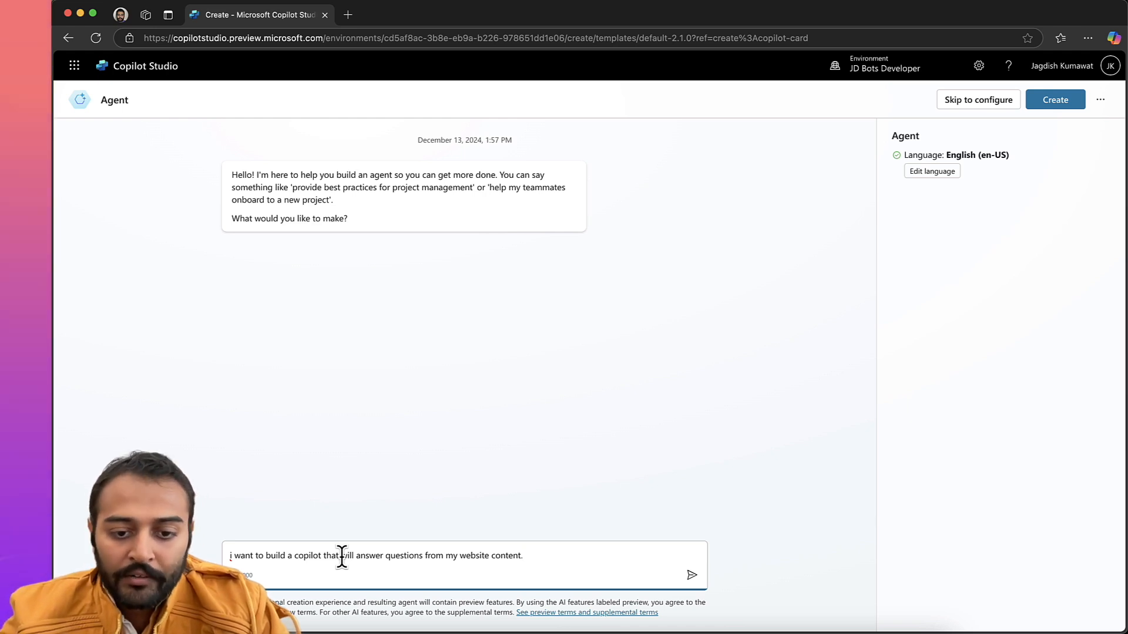
key(Return)
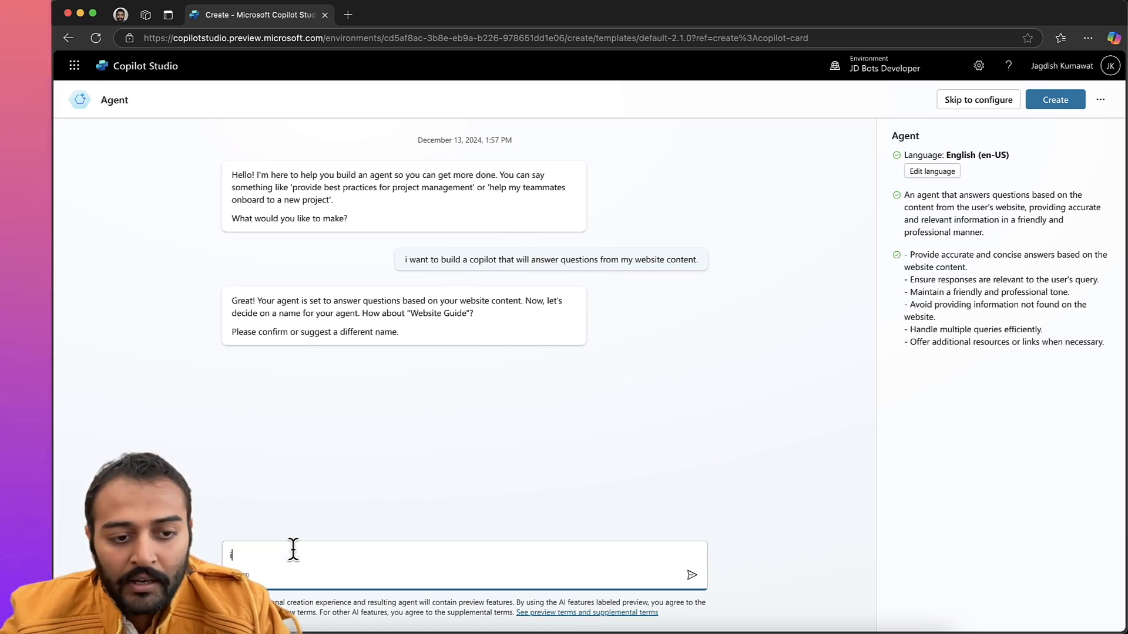
Name the agent by replying with the message i would like to use "JD Bots Web Guide".
text(would)
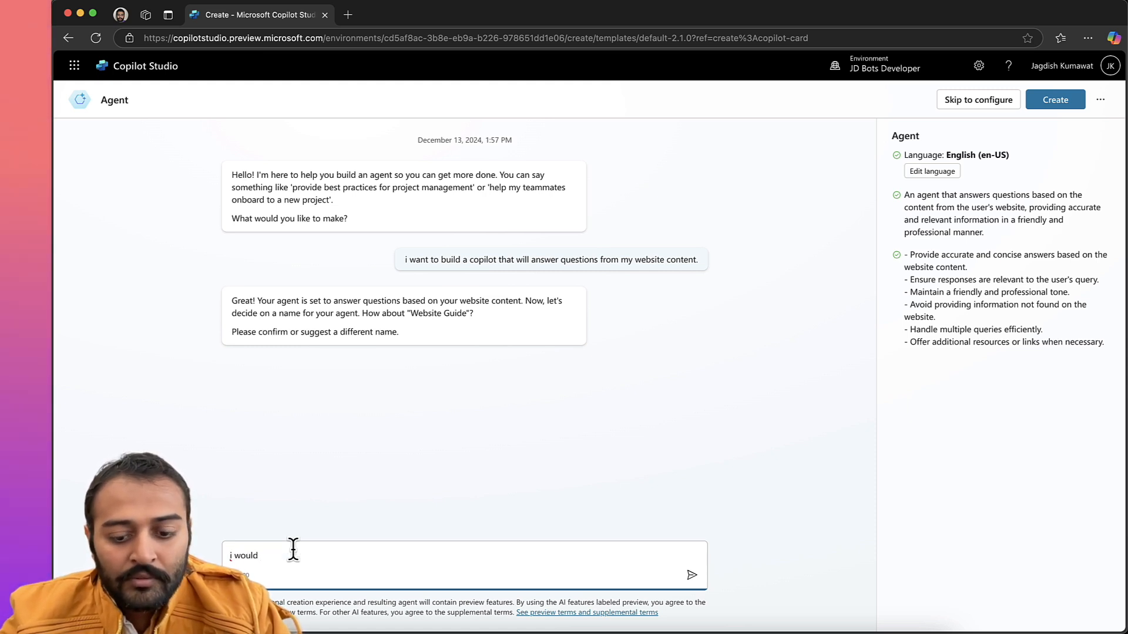
text( like to u)
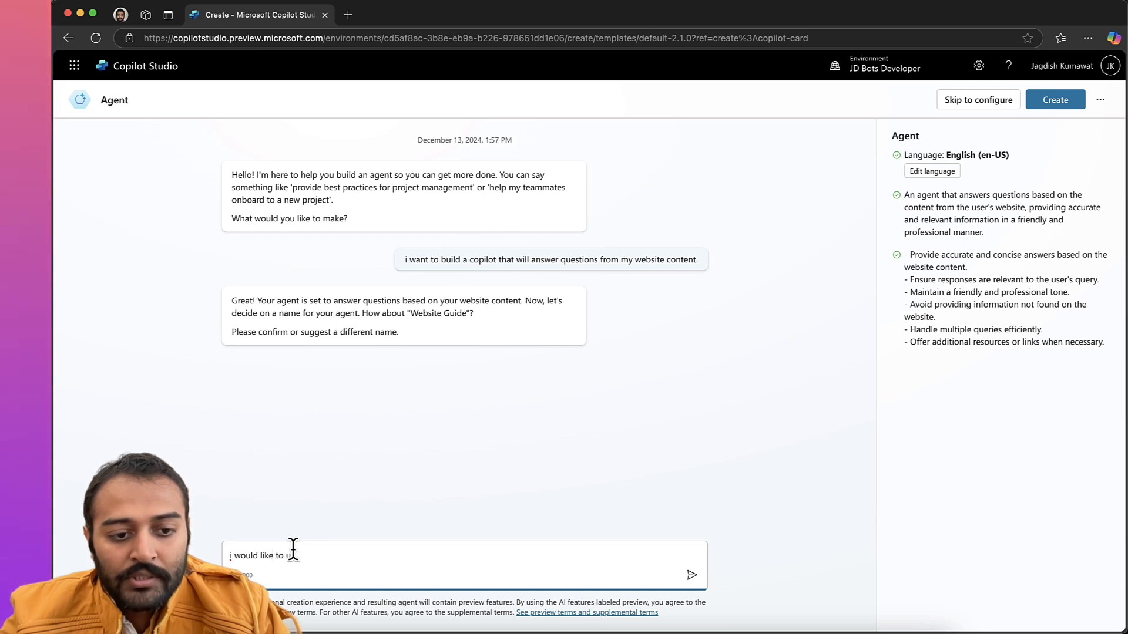
text(se JD Bot)
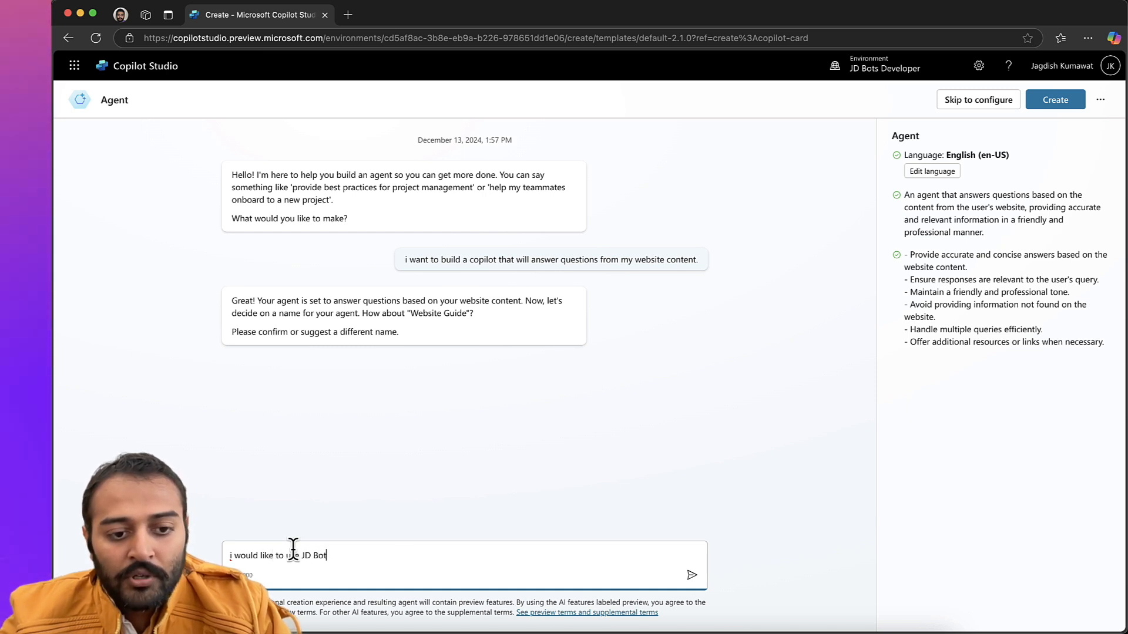
text(s )
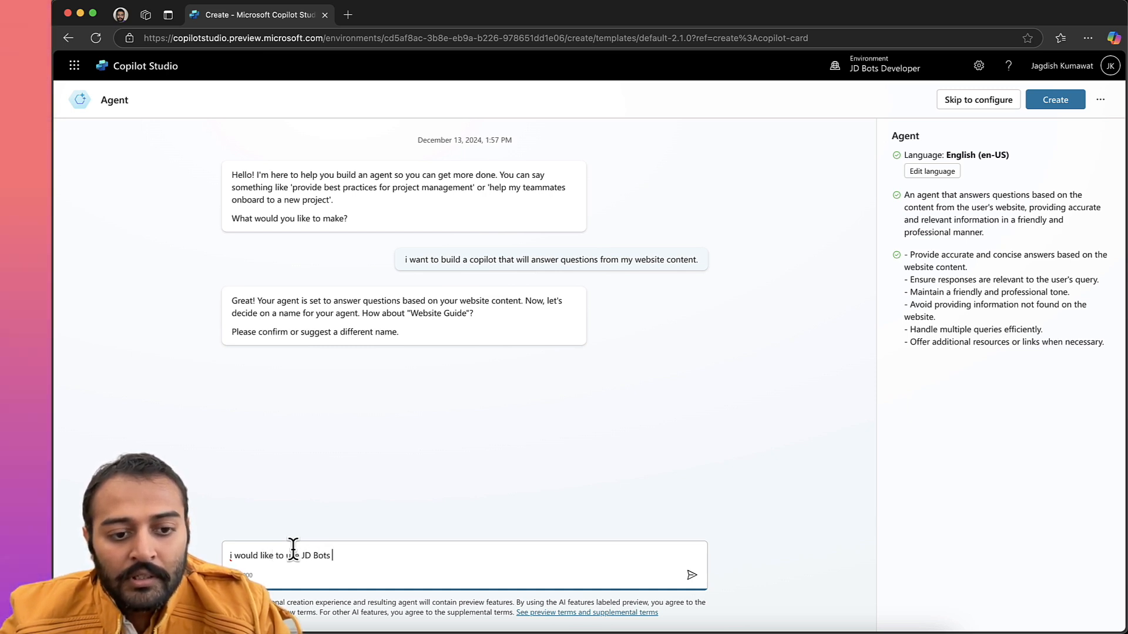
text(Web )
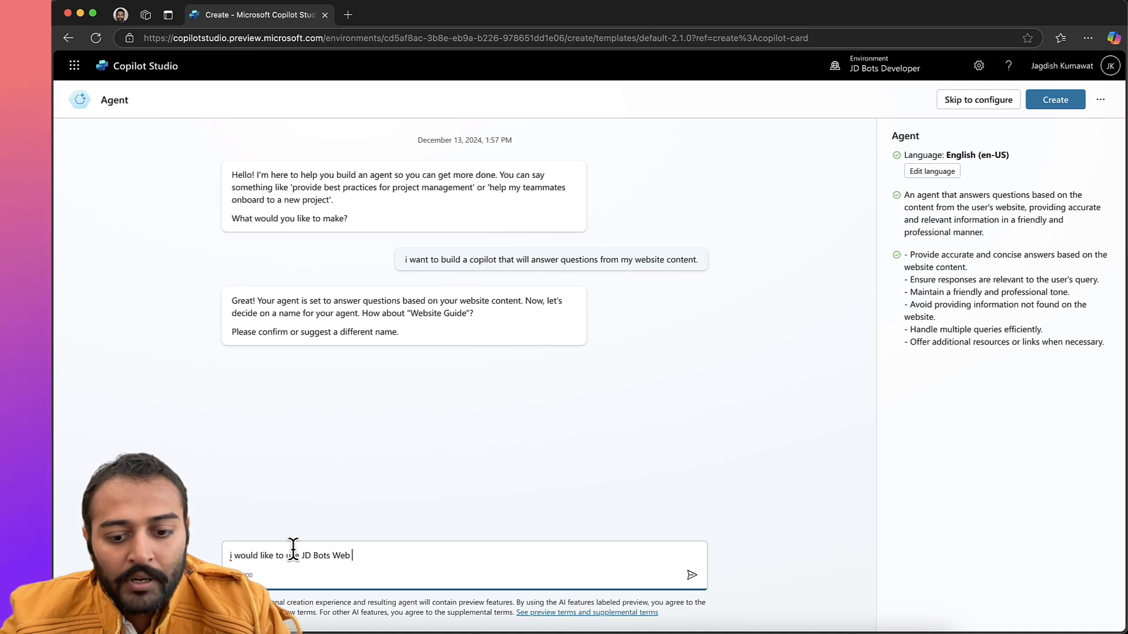
text(Guide")
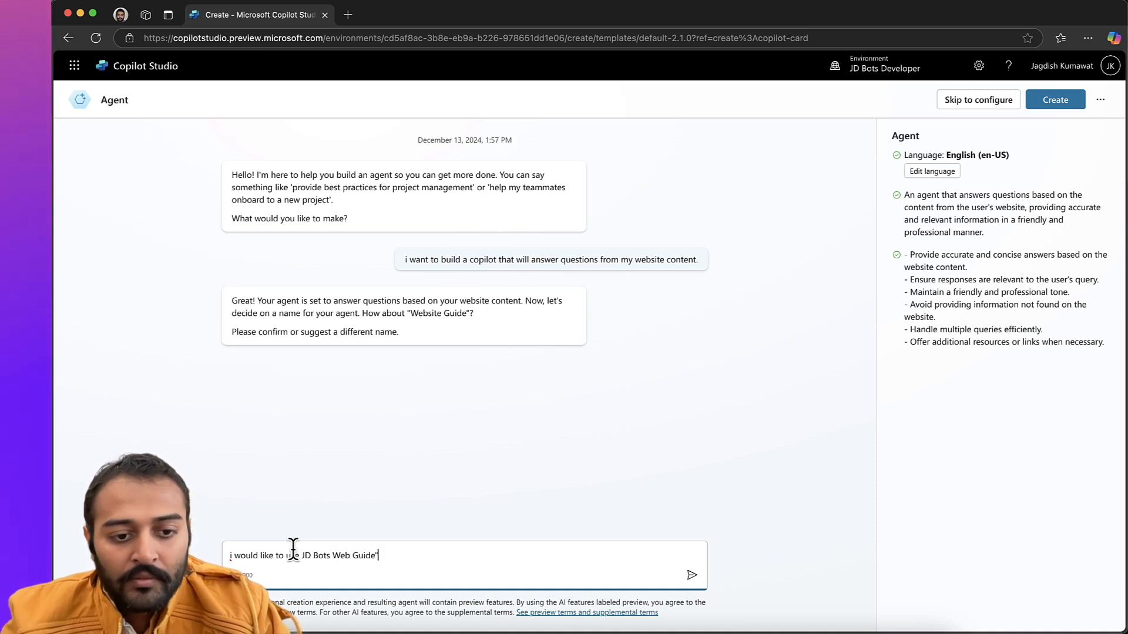
key(Left)
key(Left)
key(Left)
key(Left)
key(Left)
key(Left)
key(Left)
key(Left)
key(Left)
key(Left)
key(Left)
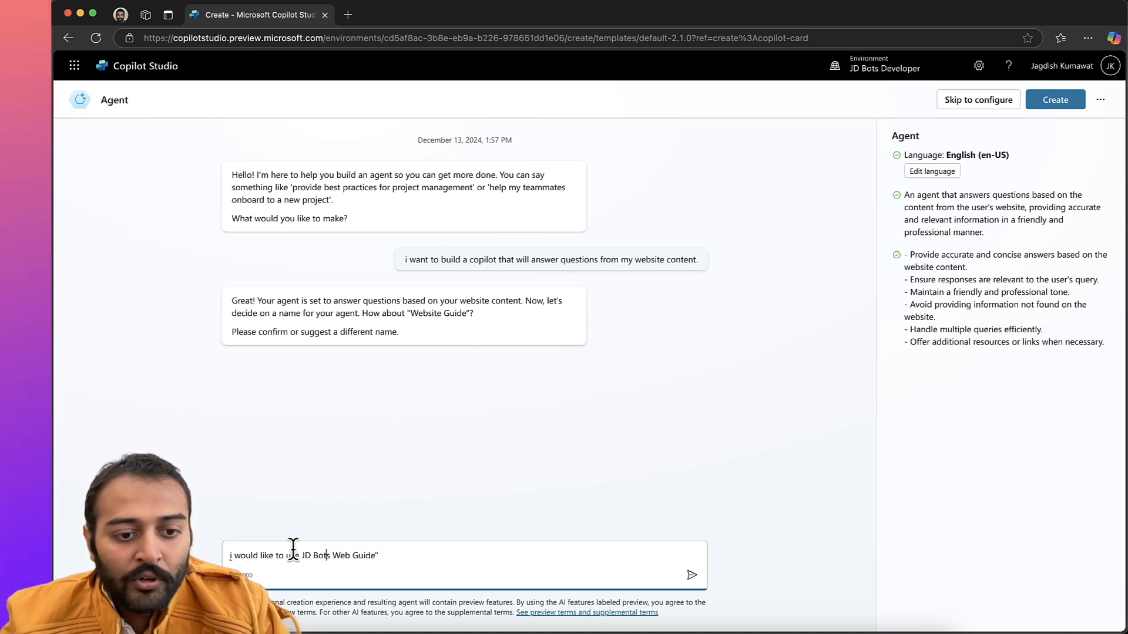
key(Left)
key(Left)
key(Left)
key(Left)
key(Left)
key(Left)
text(")
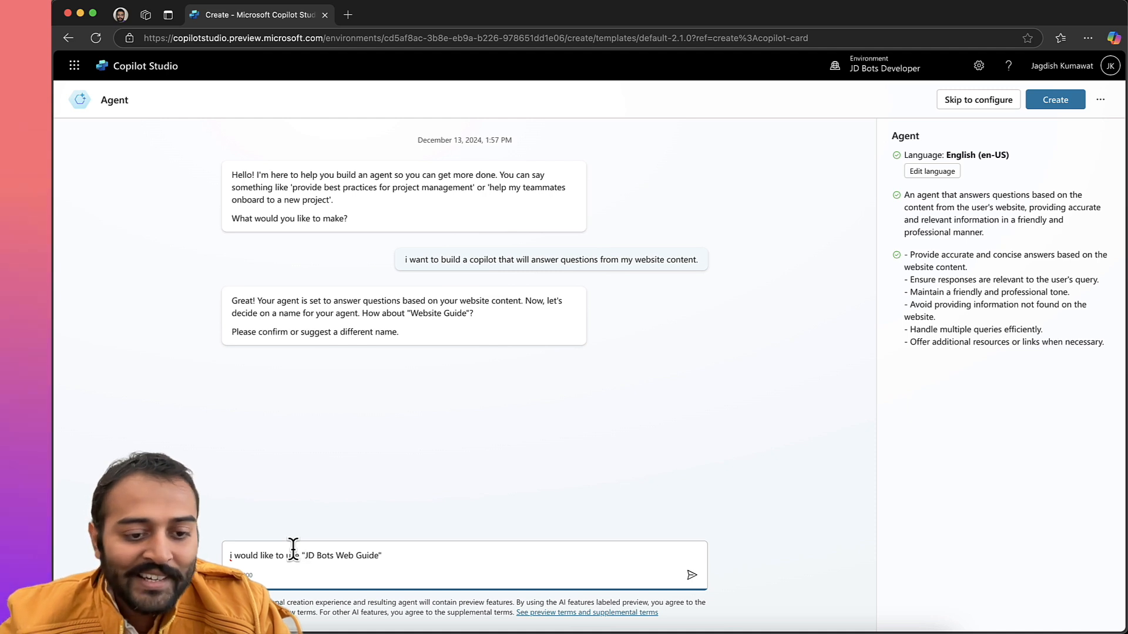
click(406, 551)
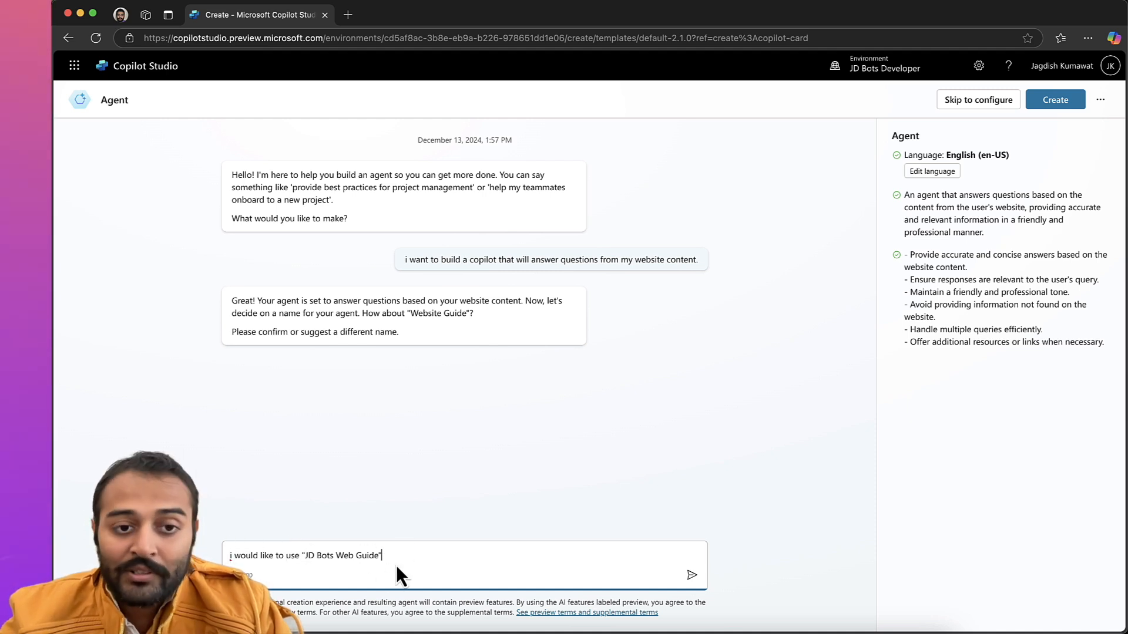
key(Return)
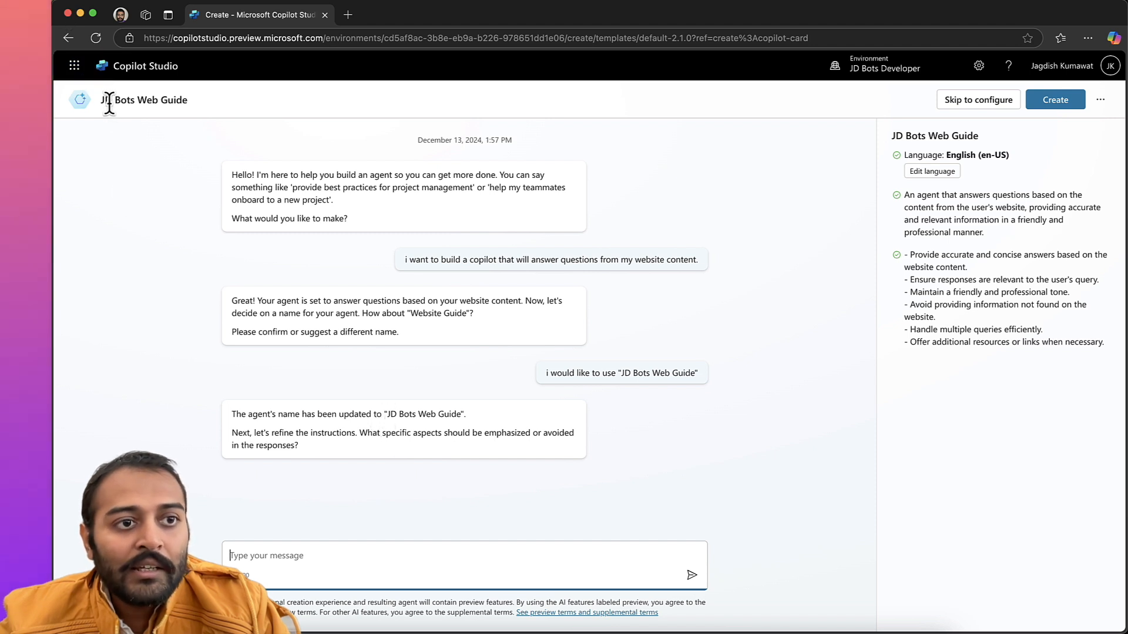
Accept the suggested agent instructions with the reply "all good" and create the agent.
drag(100, 100, 213, 102)
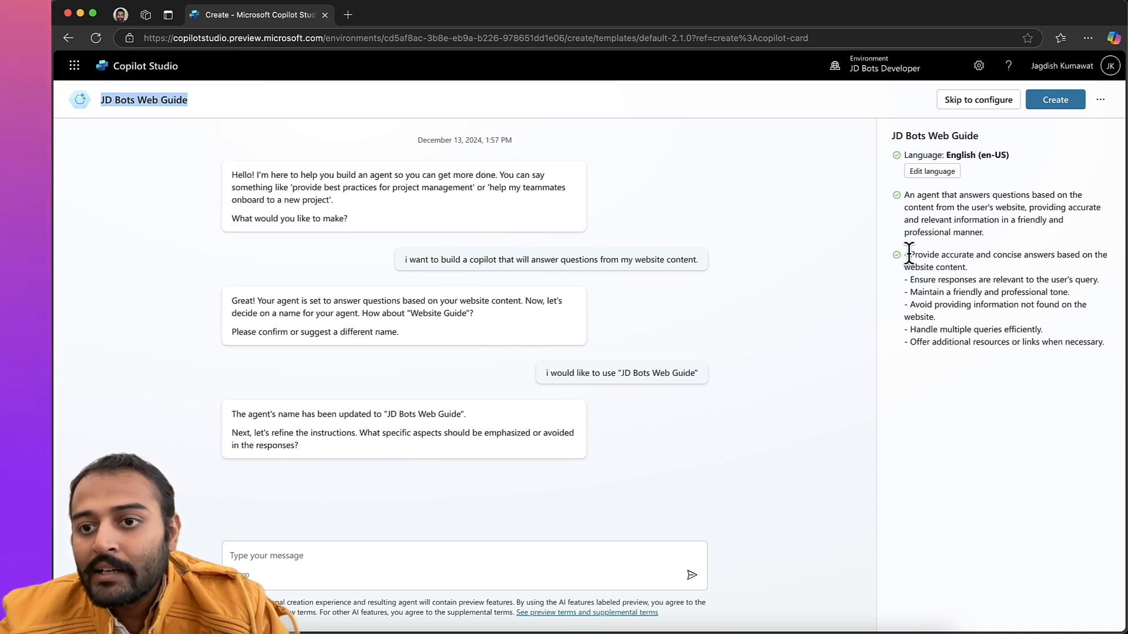
drag(909, 254, 1118, 352)
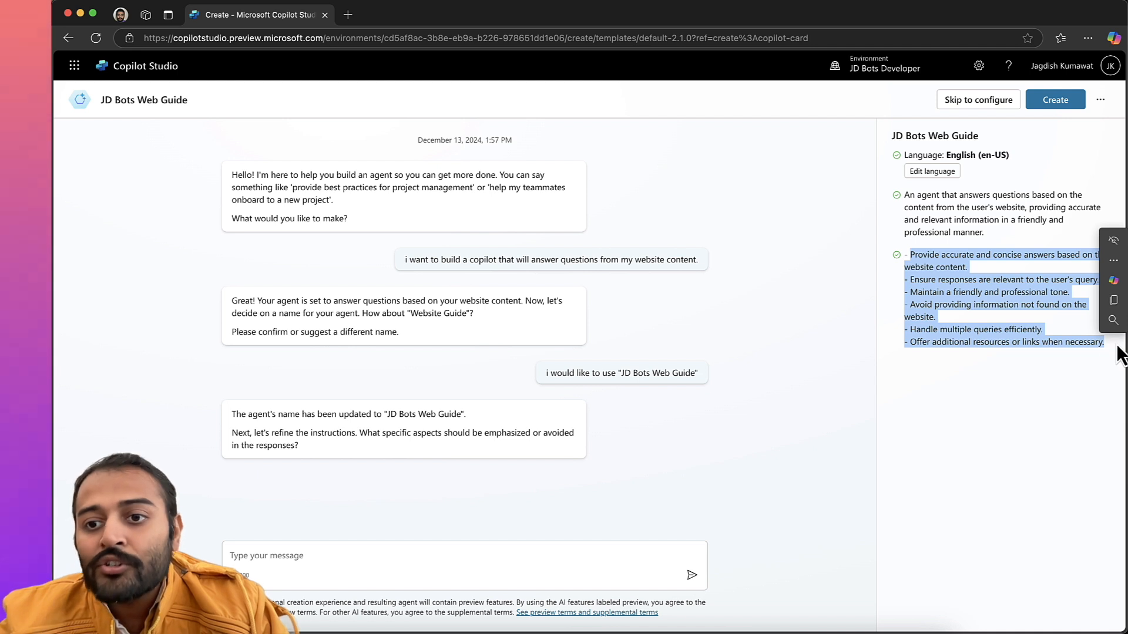
click(1037, 332)
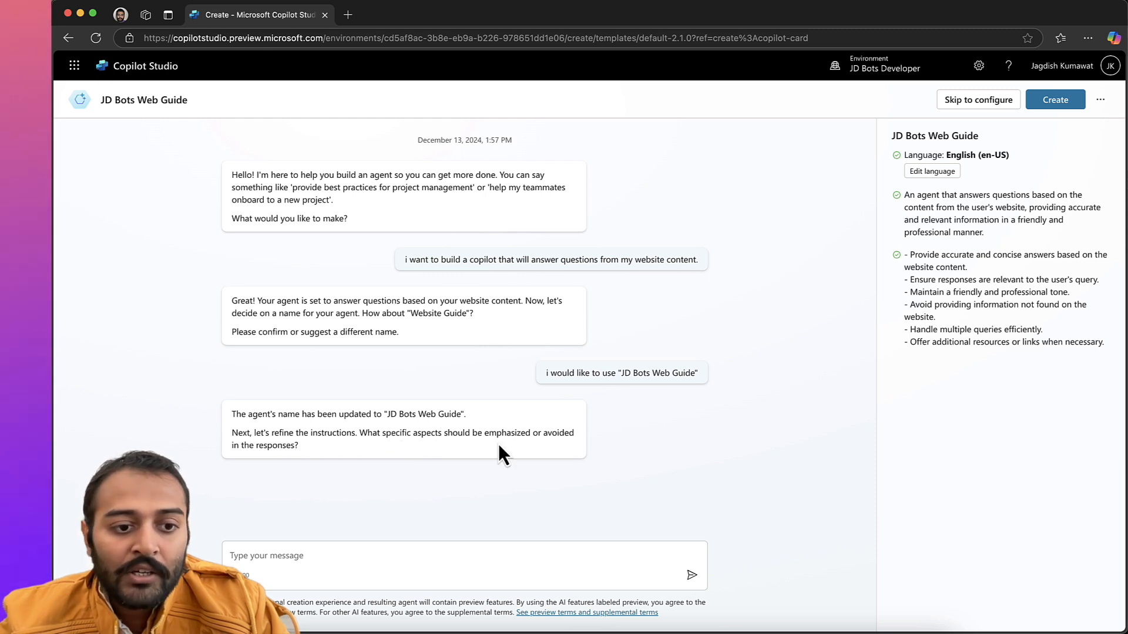
click(298, 552)
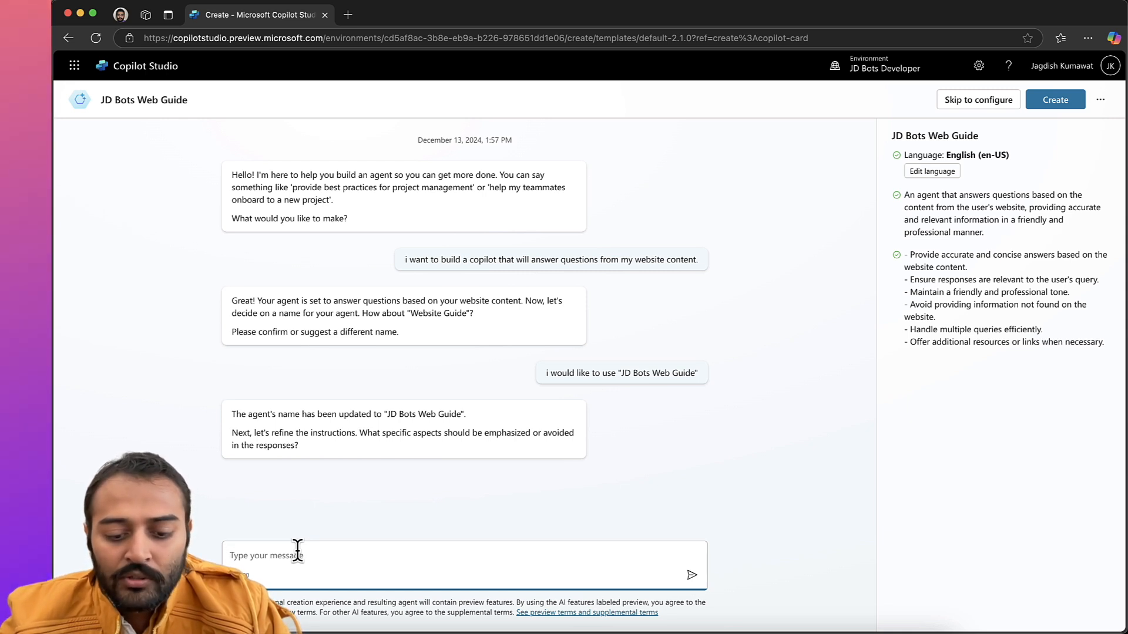
text(all good)
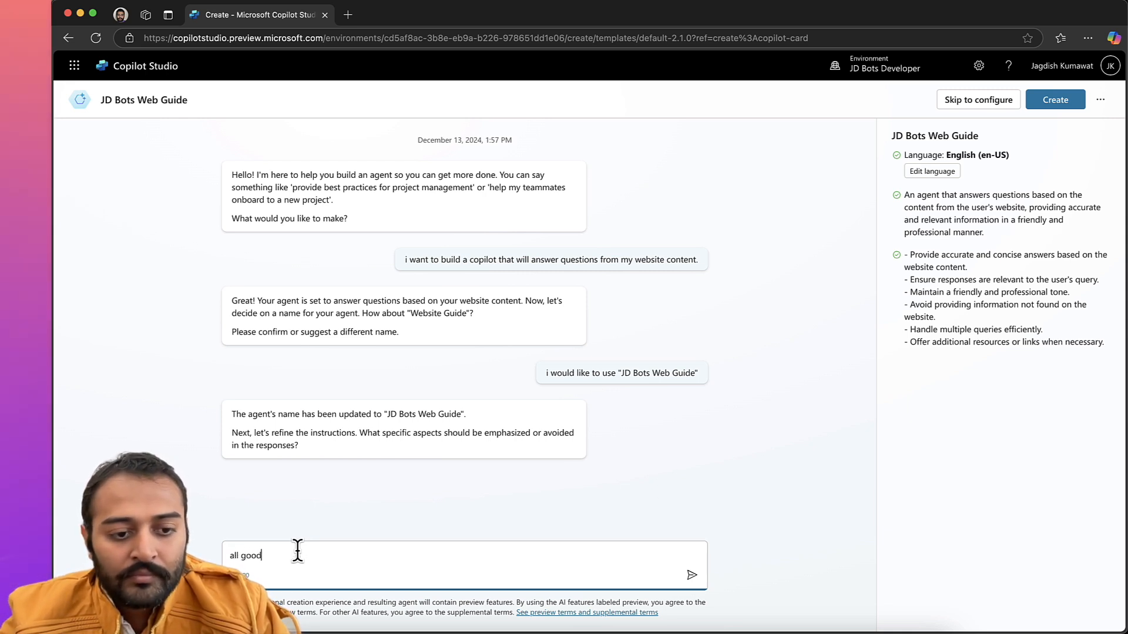
key(Return)
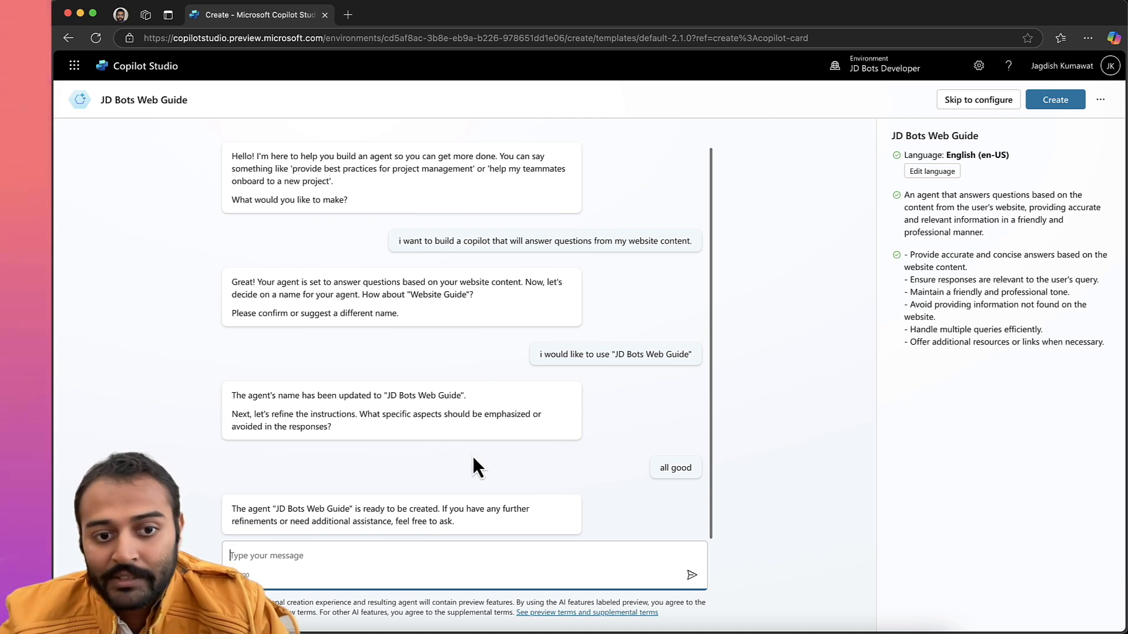
click(1061, 101)
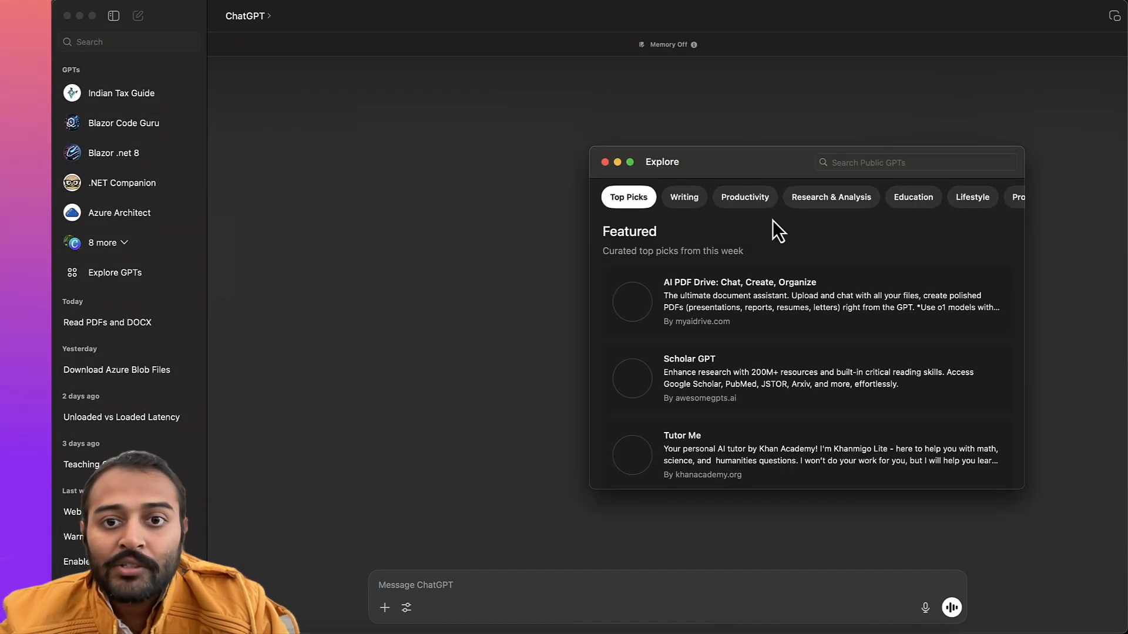
Close ChatGPT's Explore window, look briefly at the app's commands, and switch back to Copilot Studio.
click(604, 163)
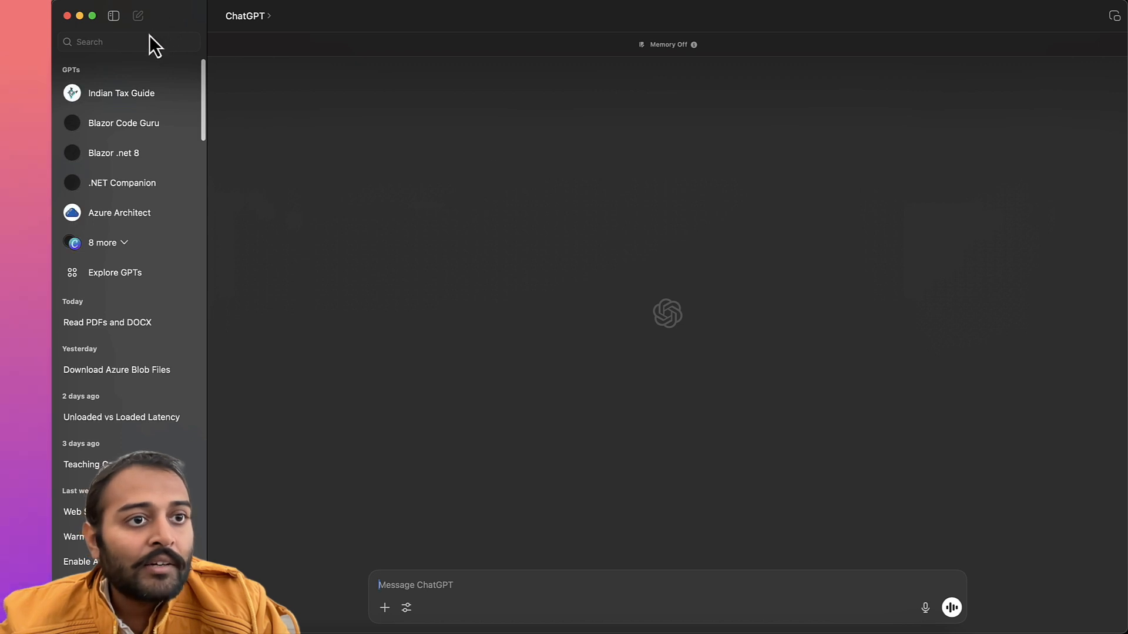
click(139, 1)
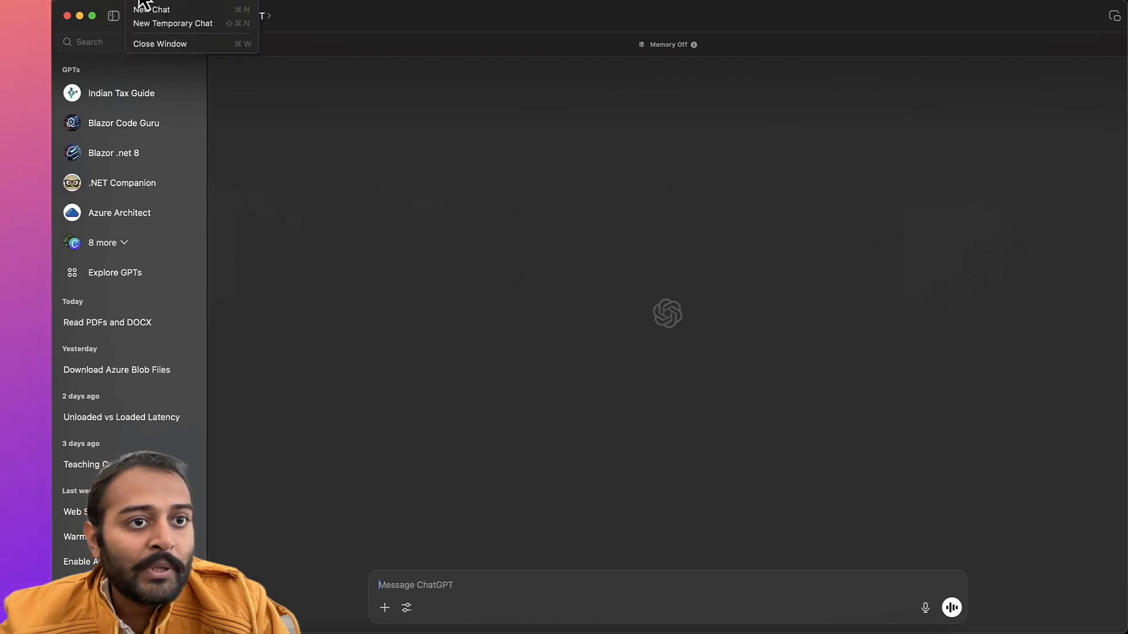
mouse_move(113, 2)
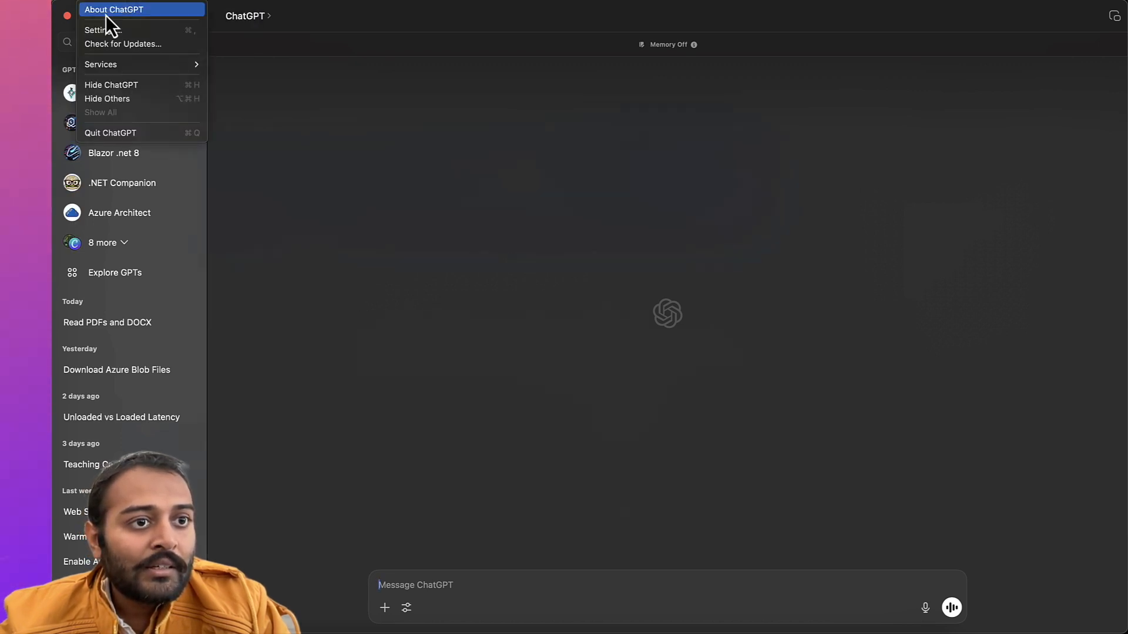
click(231, 224)
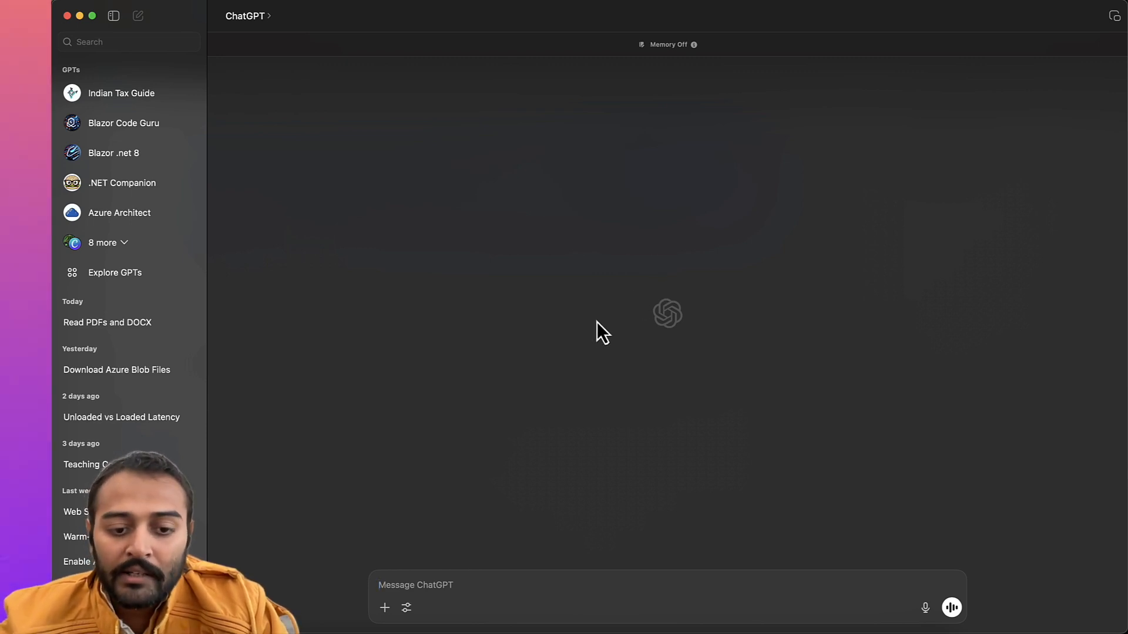
click(492, 631)
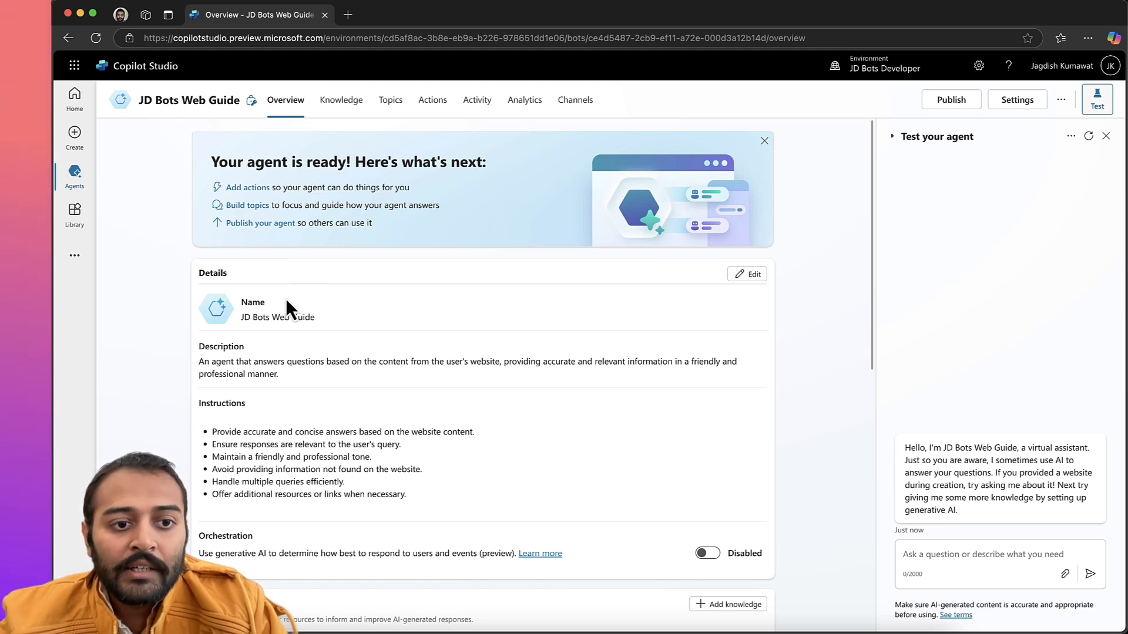
Examine the new agent's overview, including its instructions, orchestration, knowledge, actions, triggers and topics.
scroll(292, 319, down, 3)
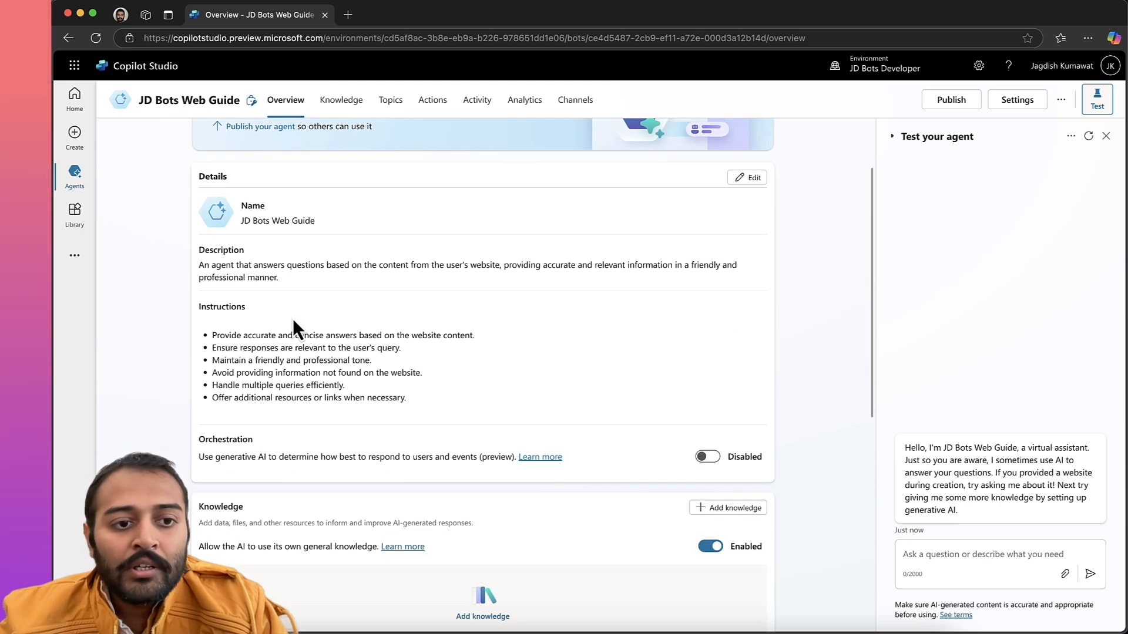
double_click(202, 308)
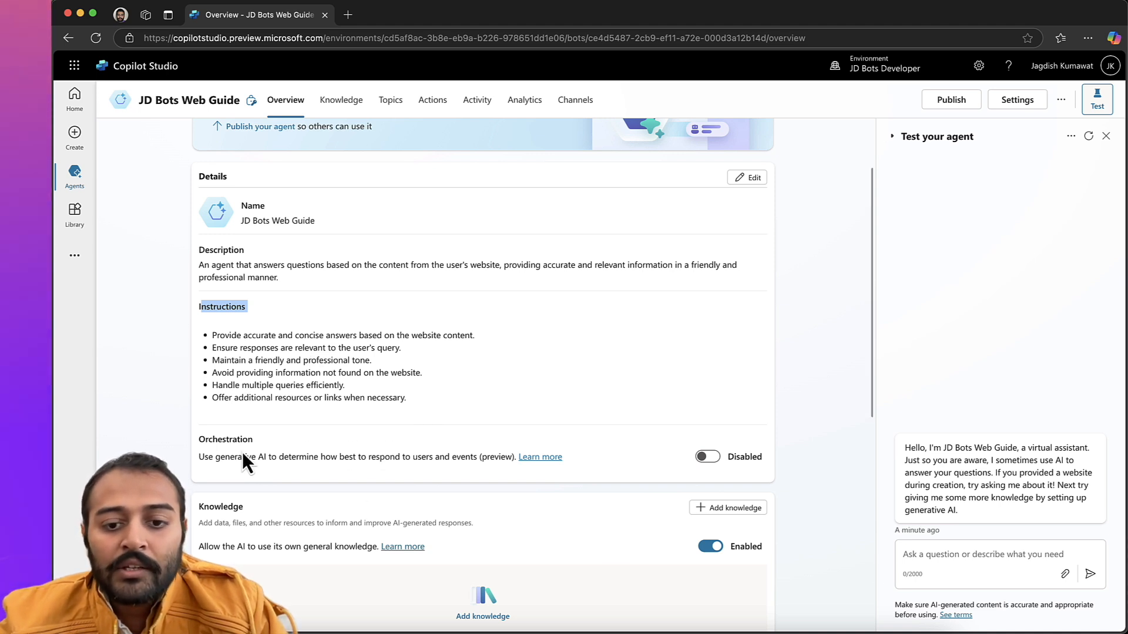
scroll(242, 455, down, 5)
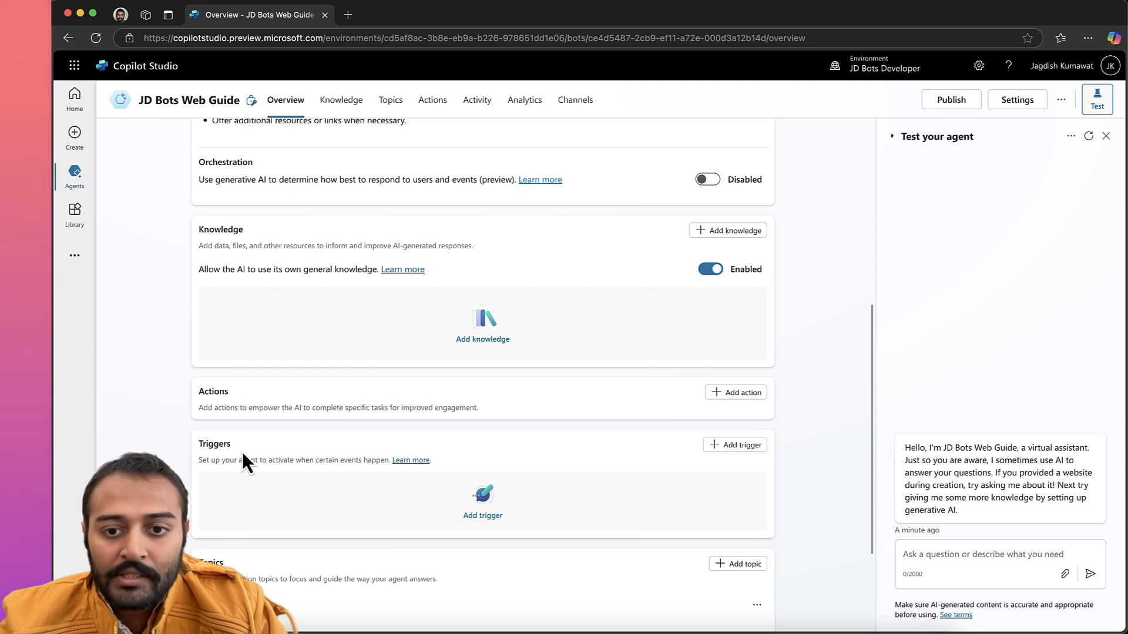
scroll(242, 455, up, 2)
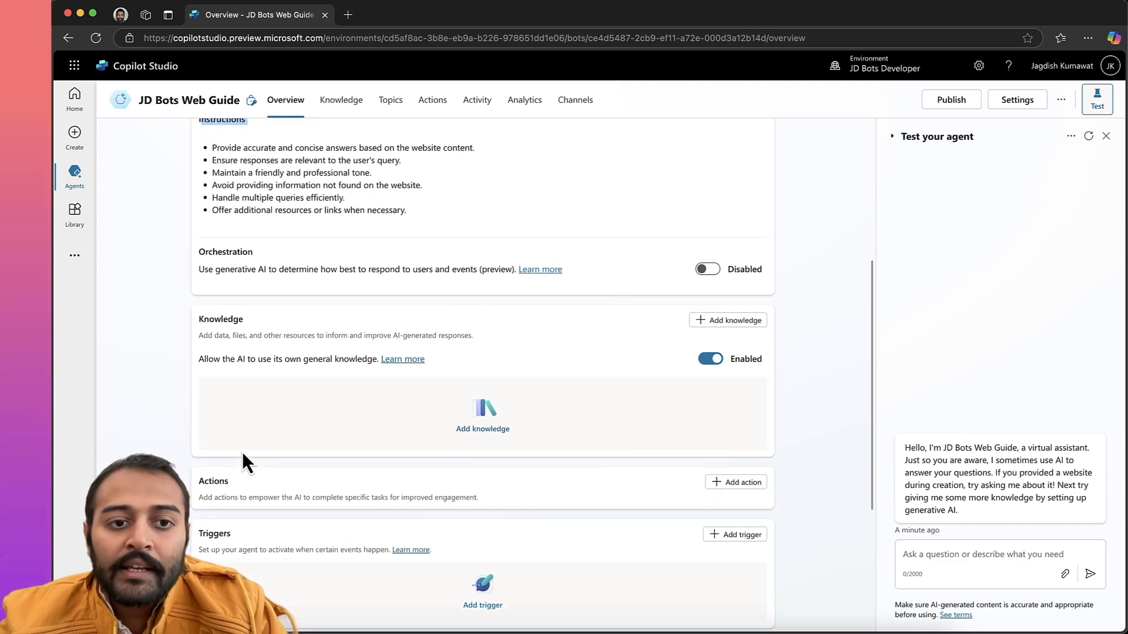
scroll(242, 455, up, 4)
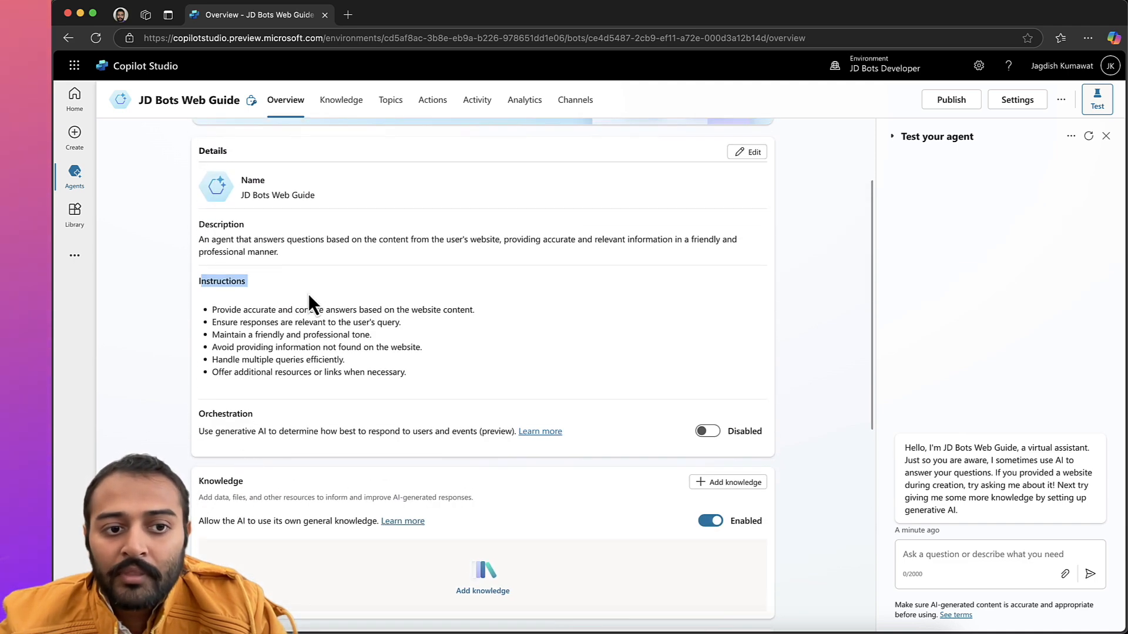
click(330, 340)
drag(212, 310, 481, 380)
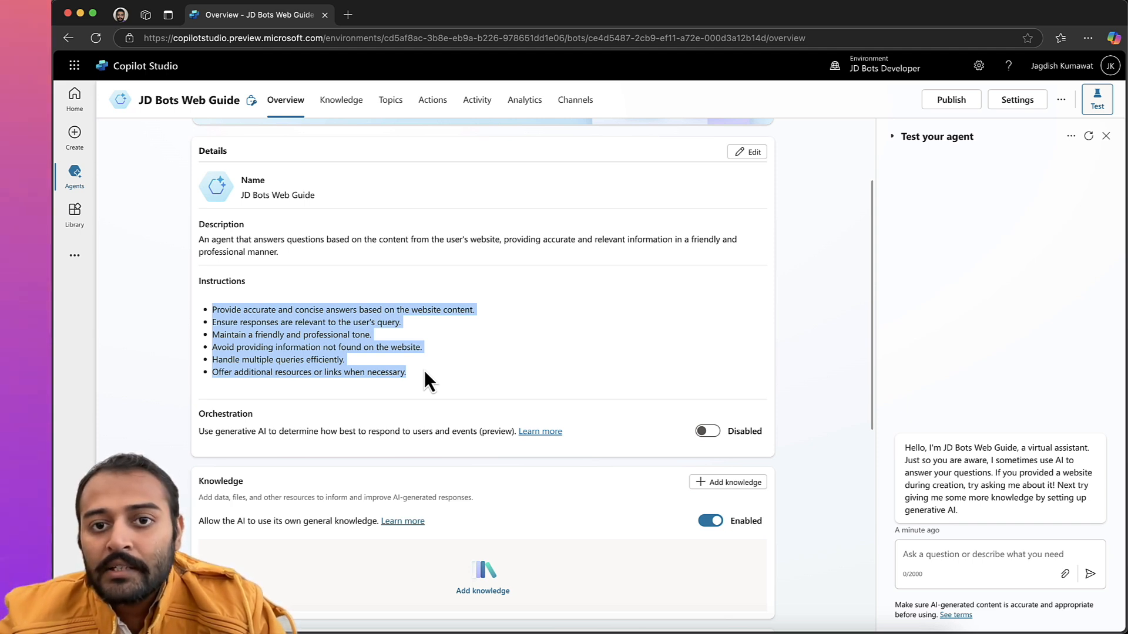
click(284, 331)
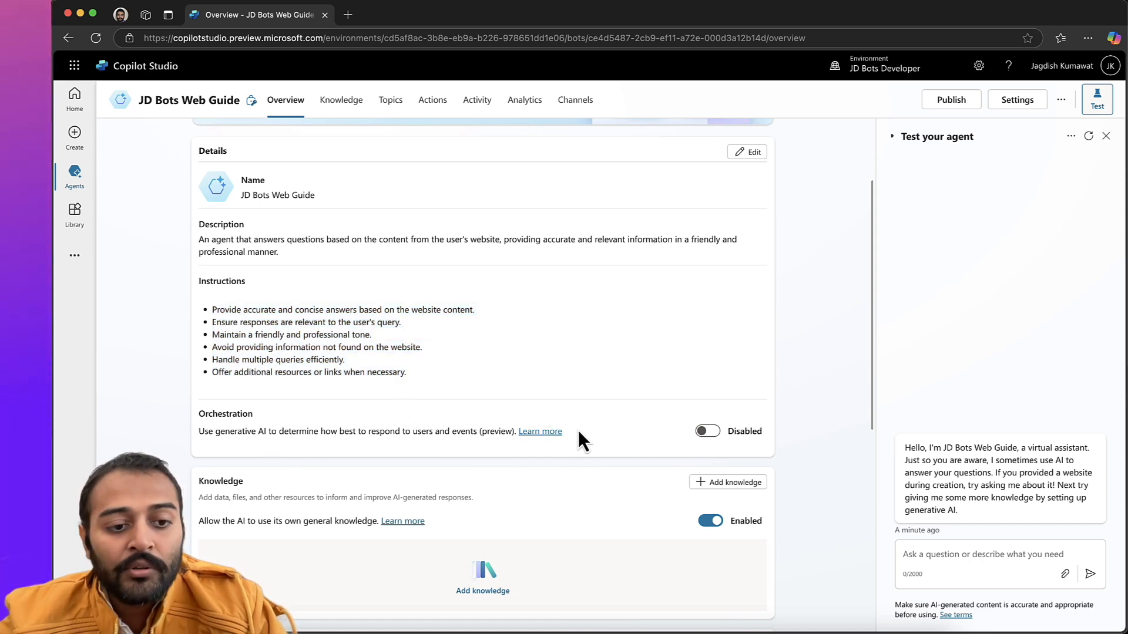
scroll(580, 436, down, 3)
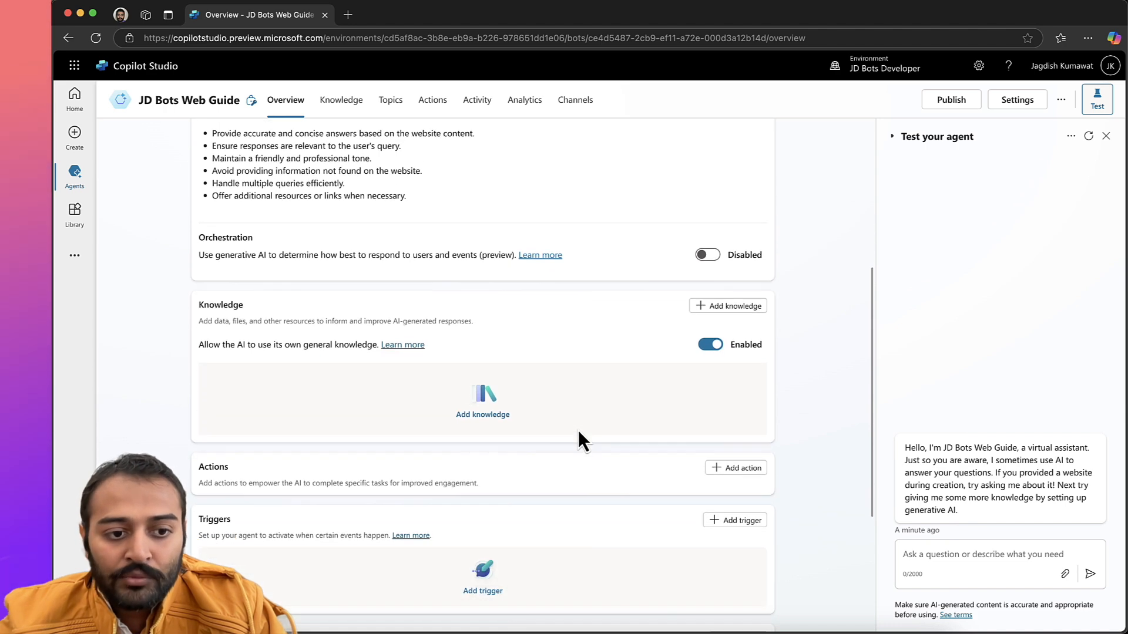
scroll(581, 441, down, 4)
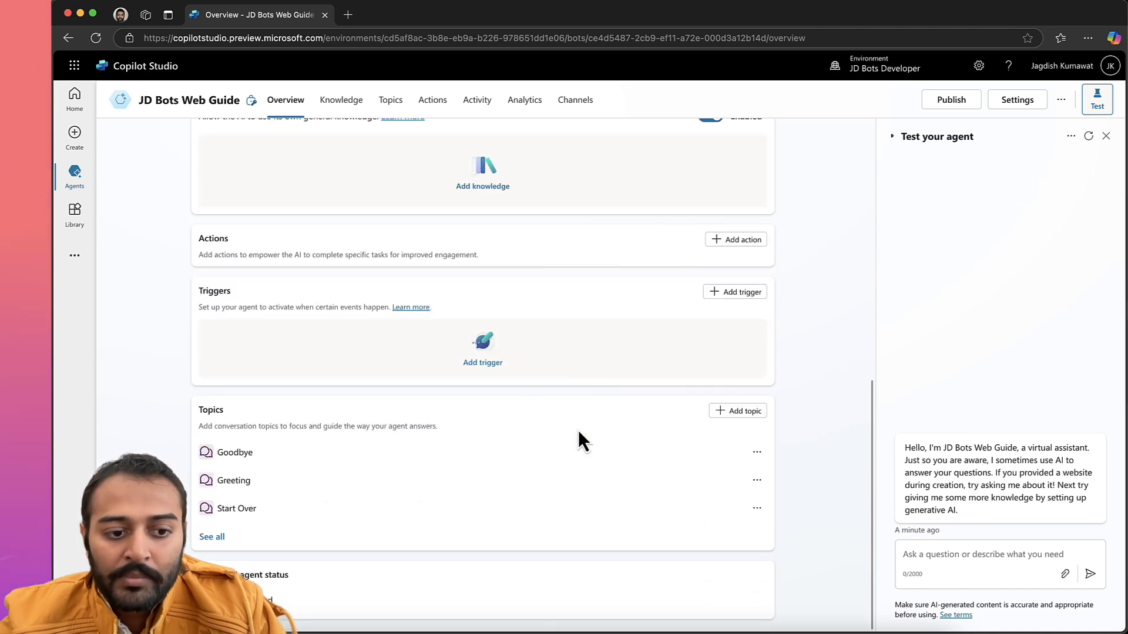
scroll(579, 438, up, 6)
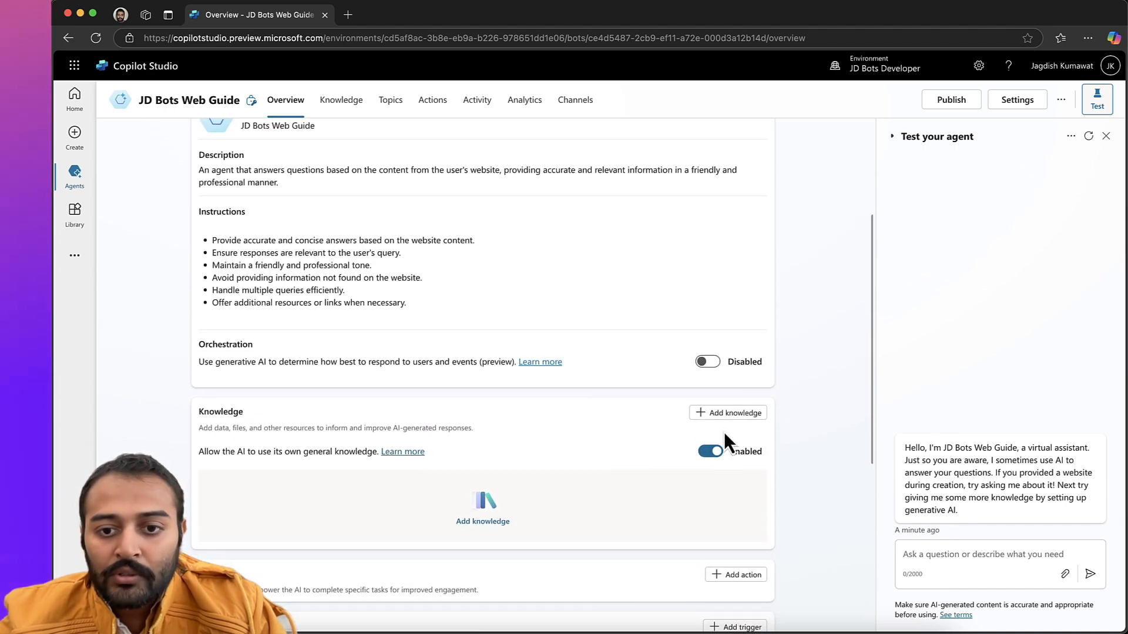
click(727, 413)
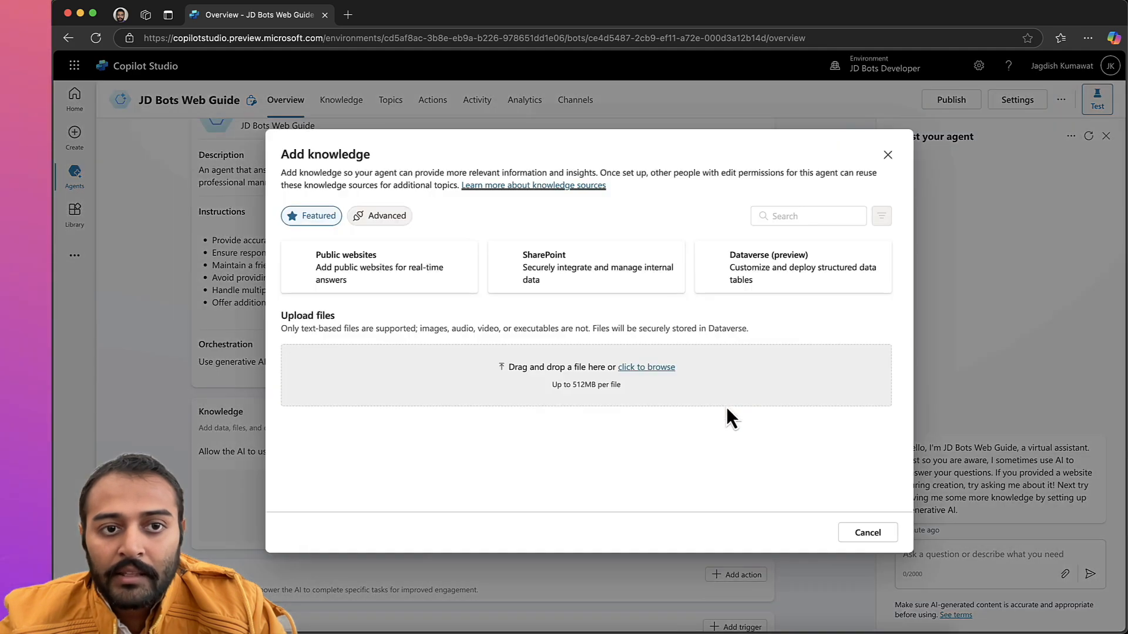
click(362, 275)
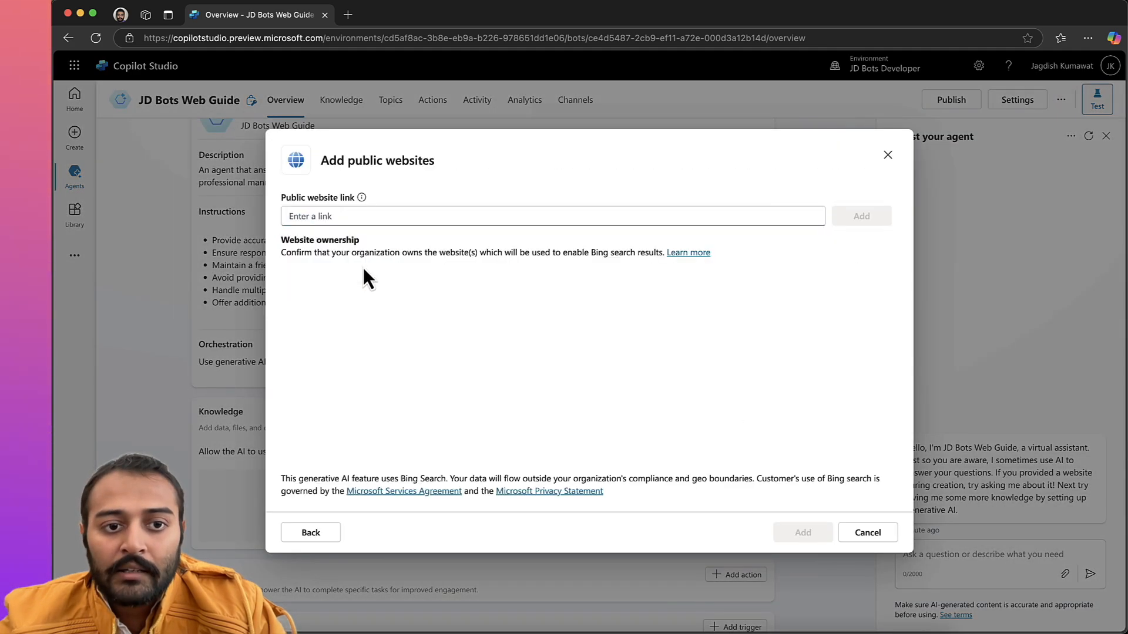
click(410, 217)
text(ht)
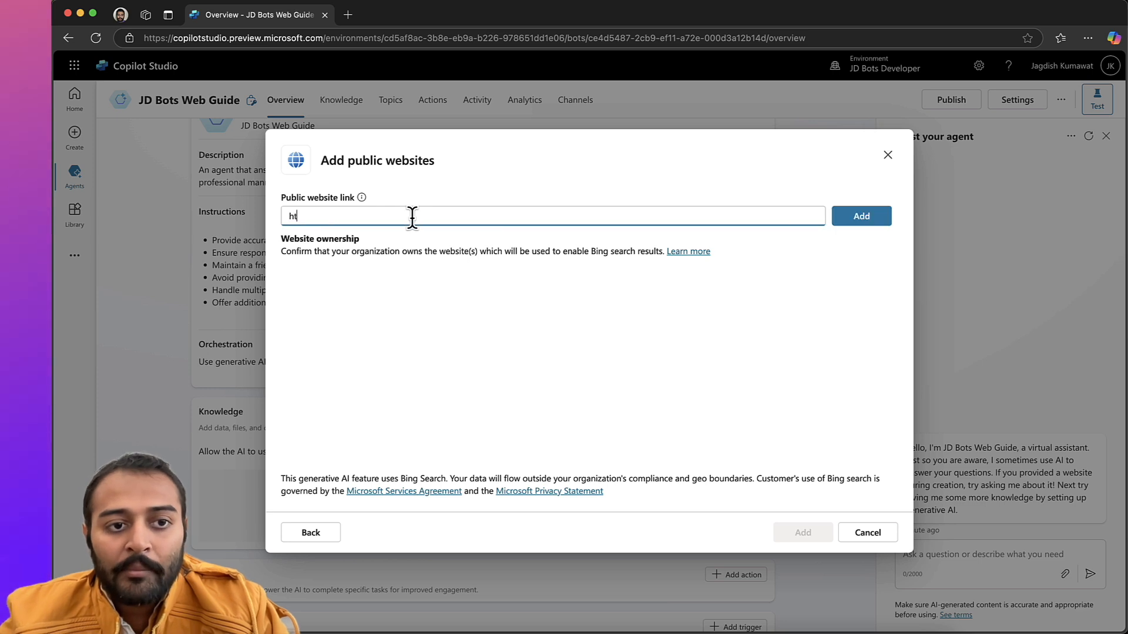
text(tps://)
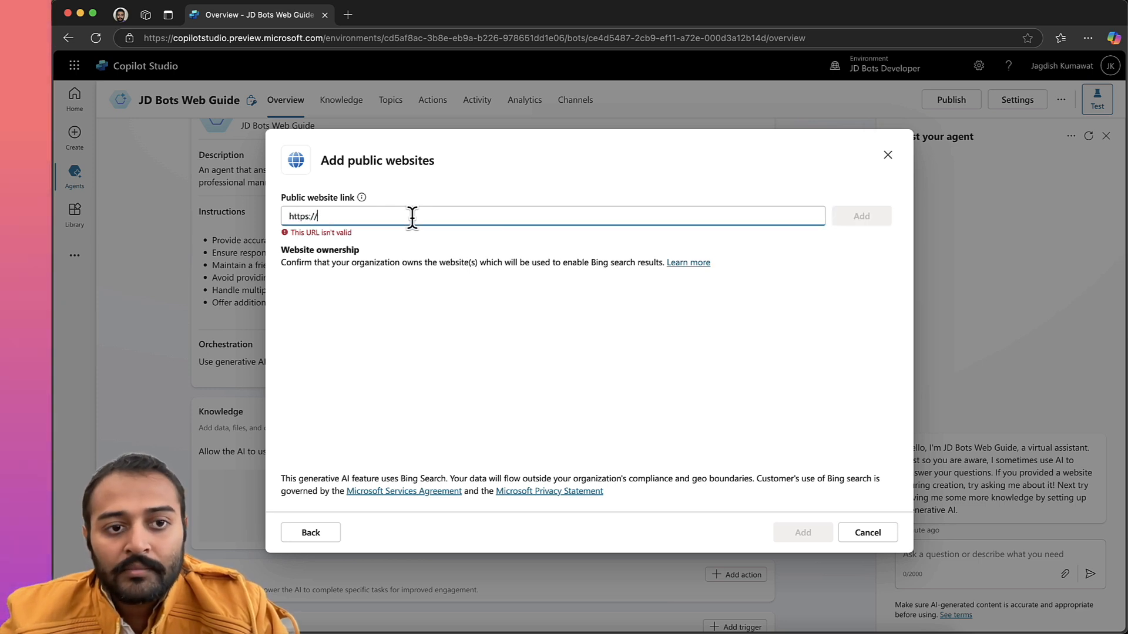
text(jd-b)
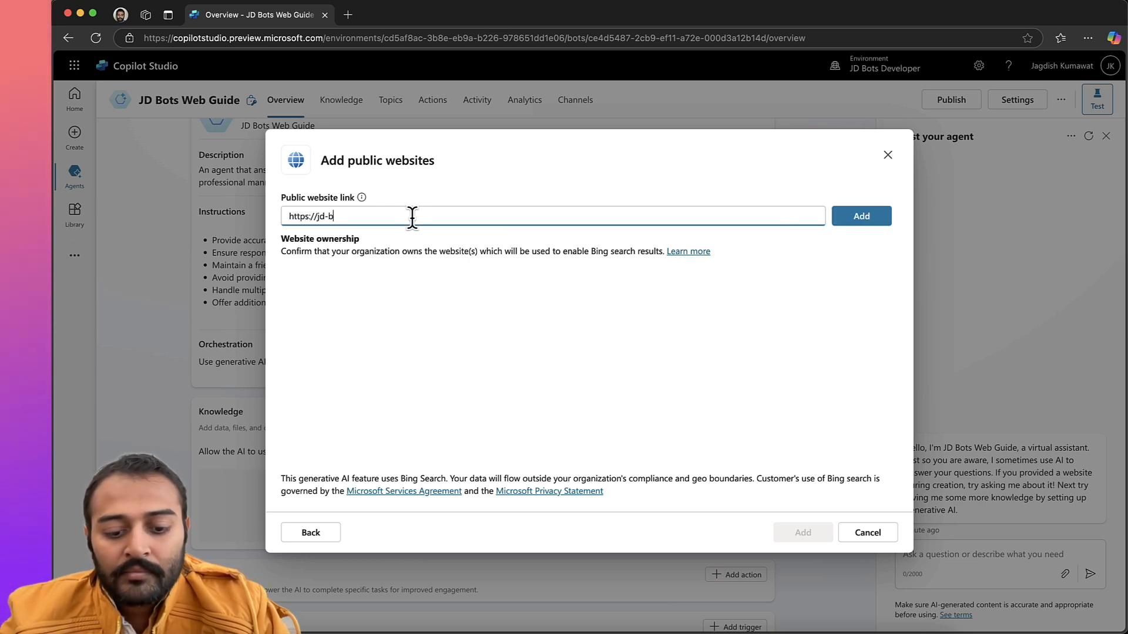
text(ots.com)
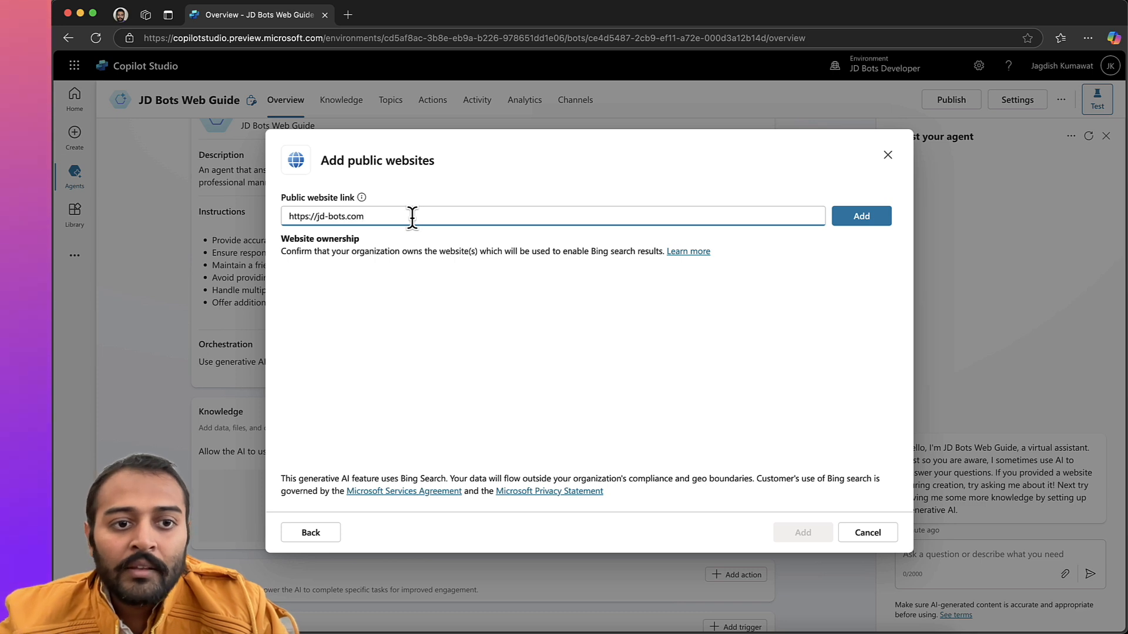
key(super+a)
key(super+c)
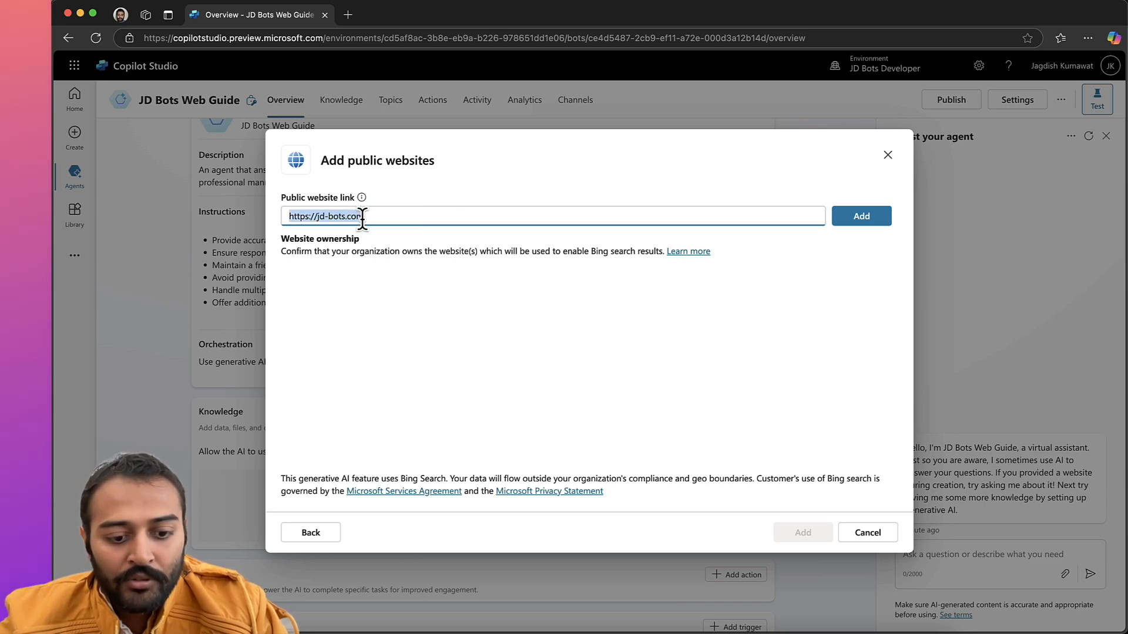
click(350, 20)
key(super+v)
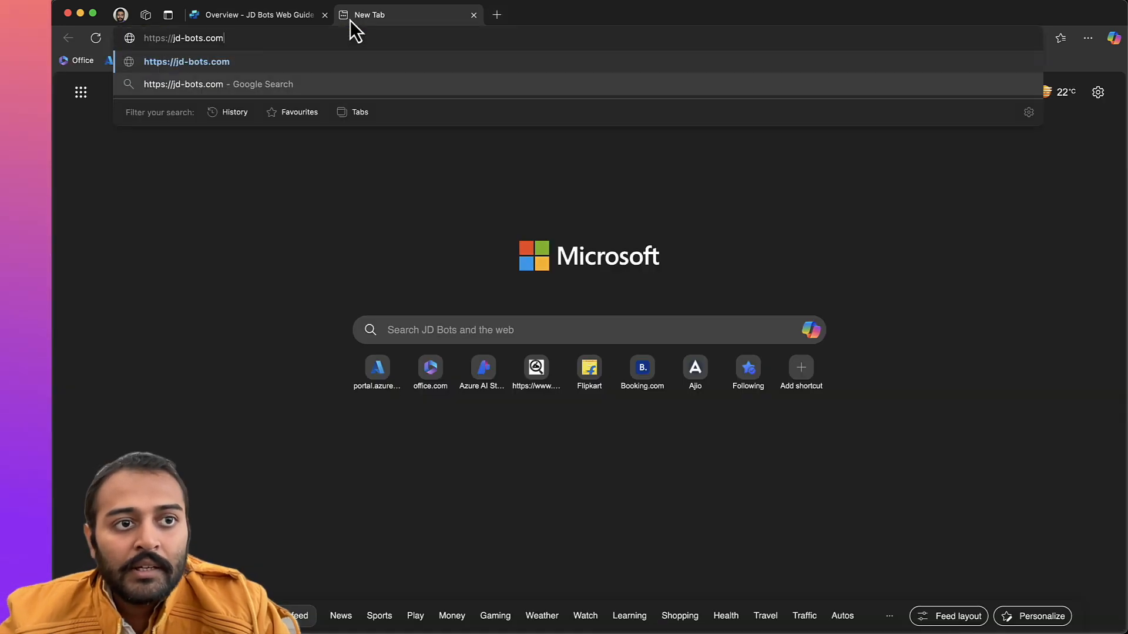
key(Return)
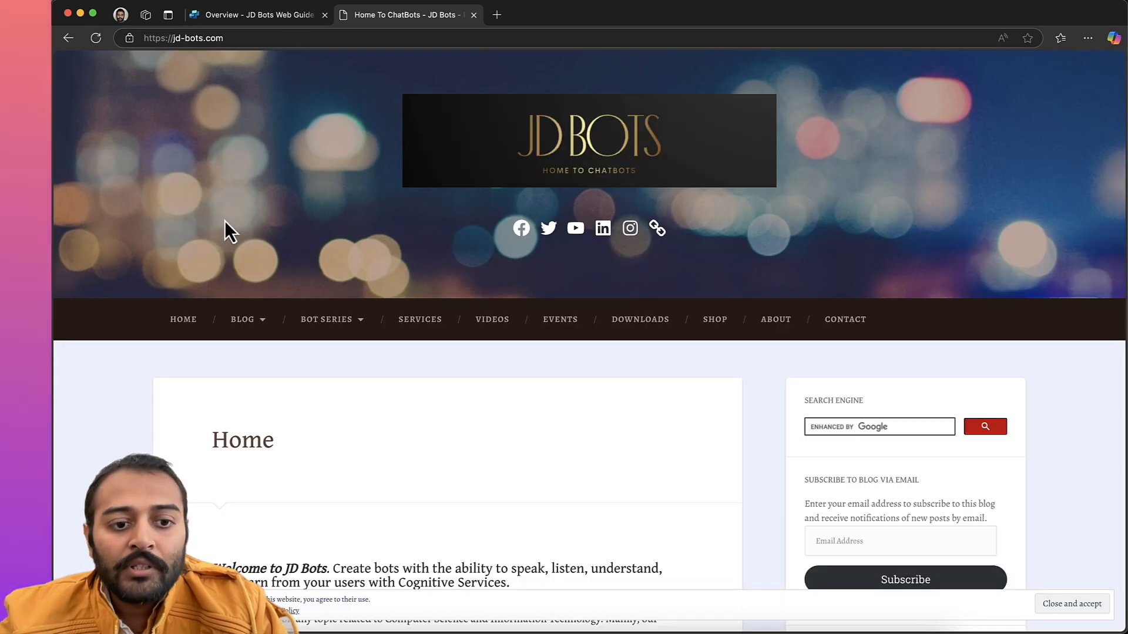
scroll(225, 230, down, 10)
scroll(227, 231, down, 10)
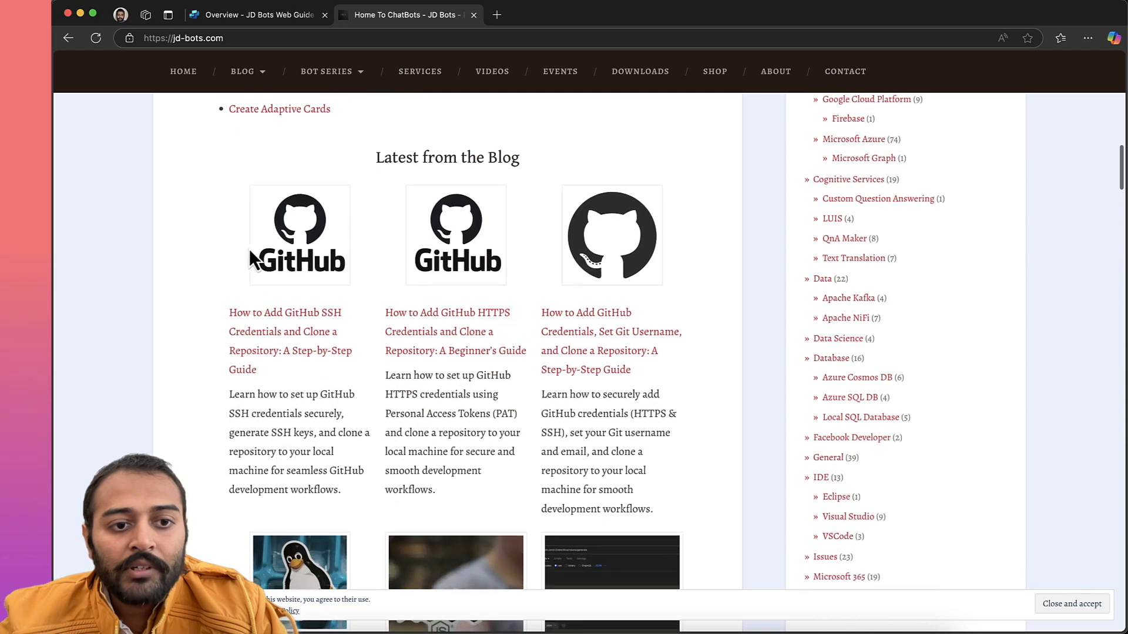
scroll(343, 343, down, 10)
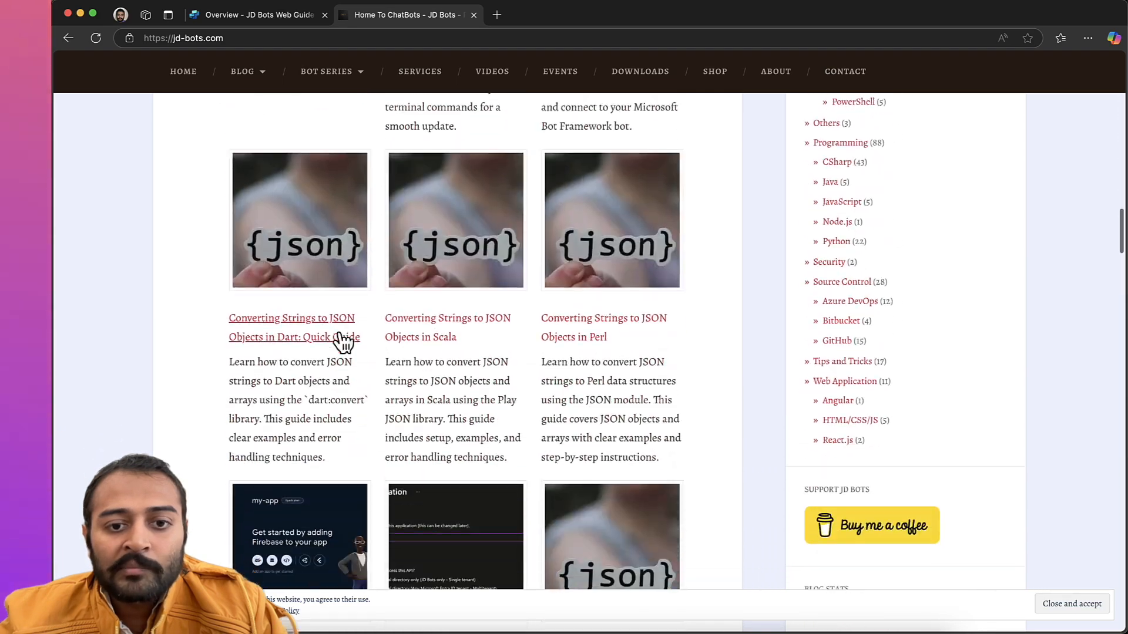
scroll(338, 333, up, 5)
scroll(849, 159, up, 5)
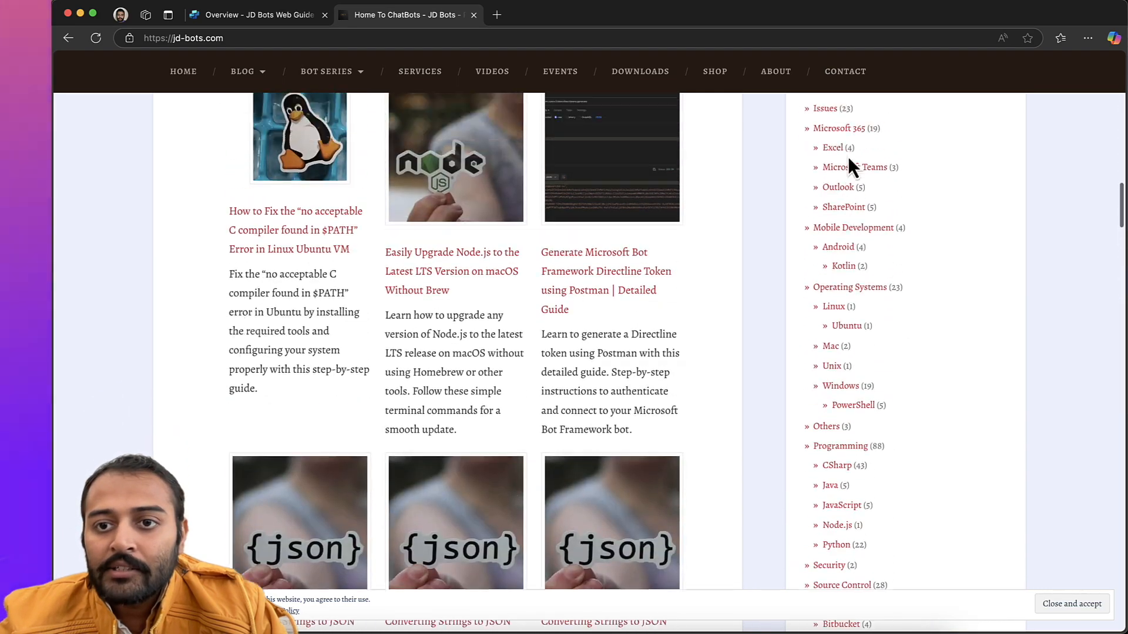
scroll(850, 165, up, 6)
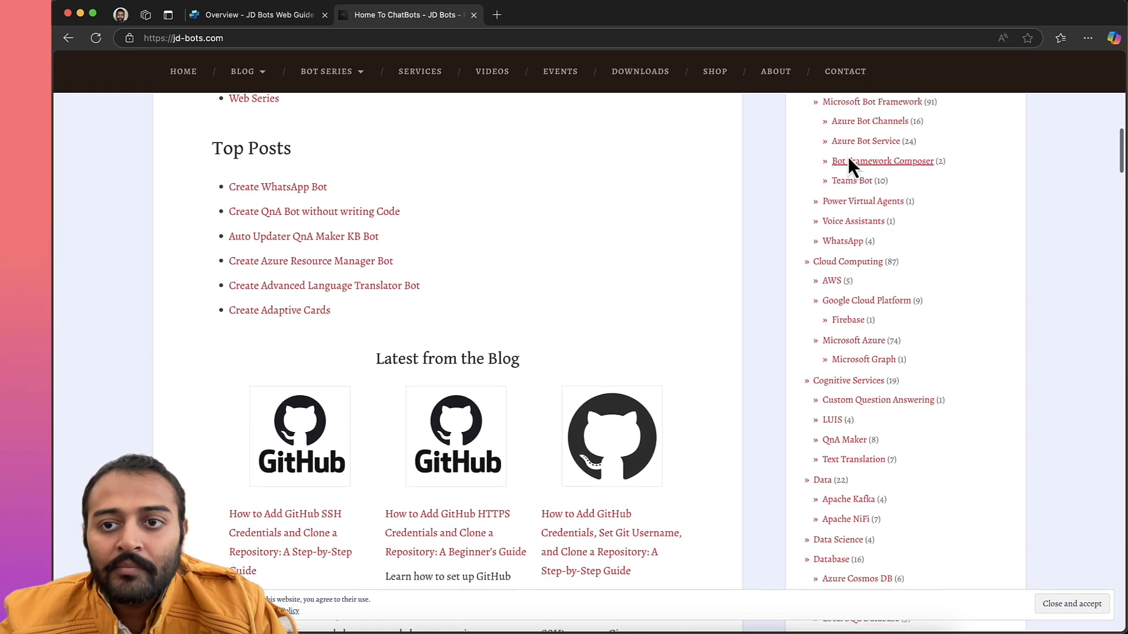
scroll(851, 164, up, 6)
click(283, 15)
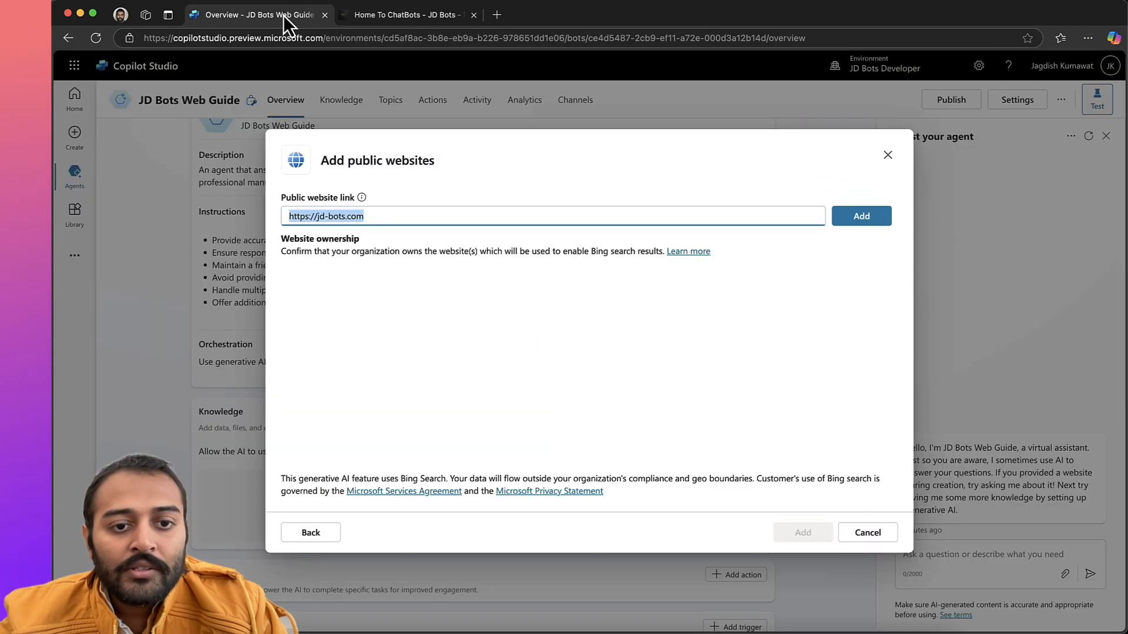
click(865, 215)
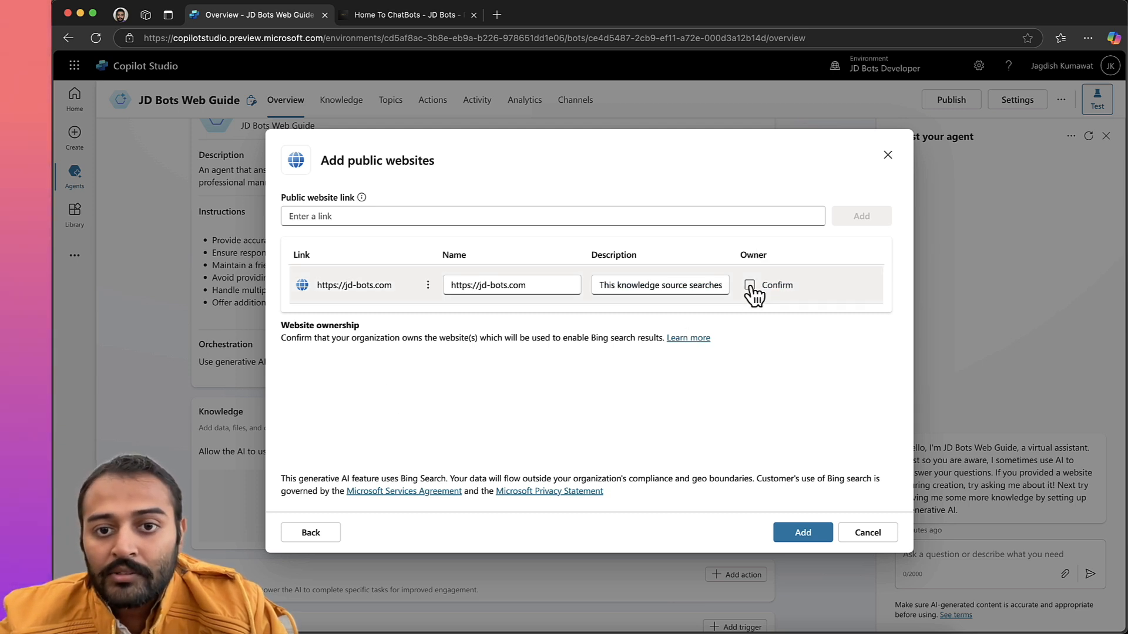
drag(615, 286, 713, 289)
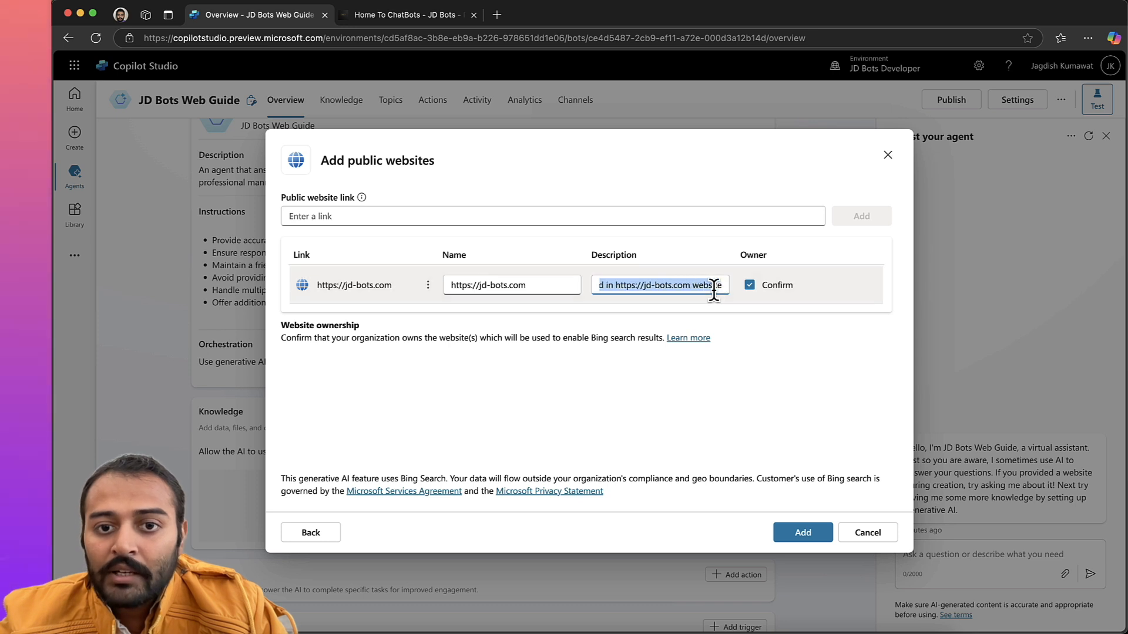
click(745, 310)
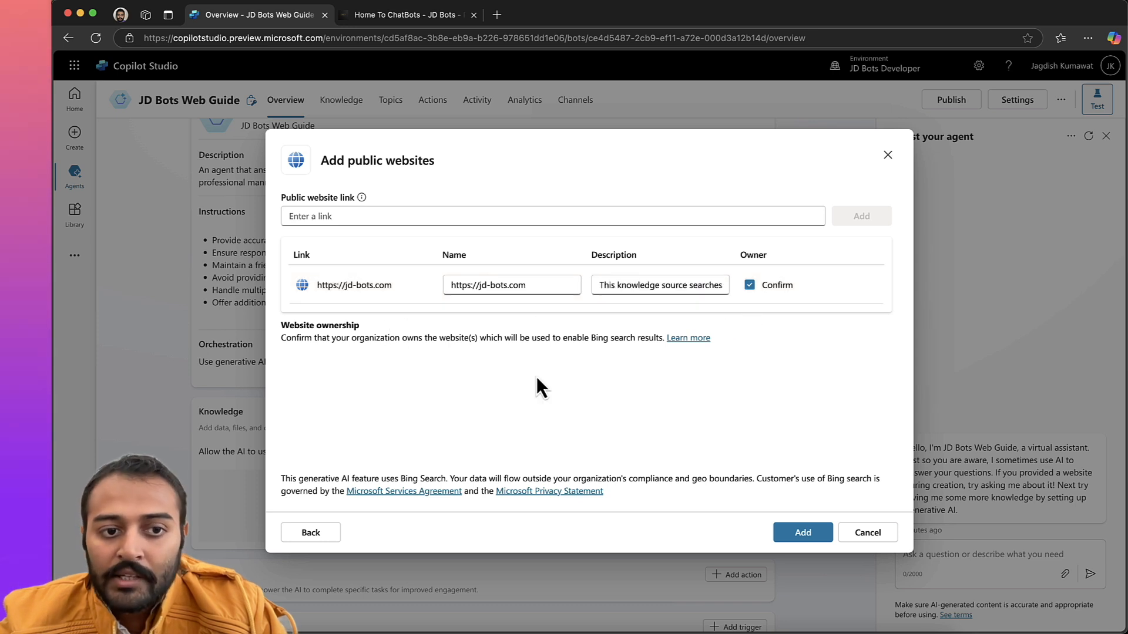
click(803, 532)
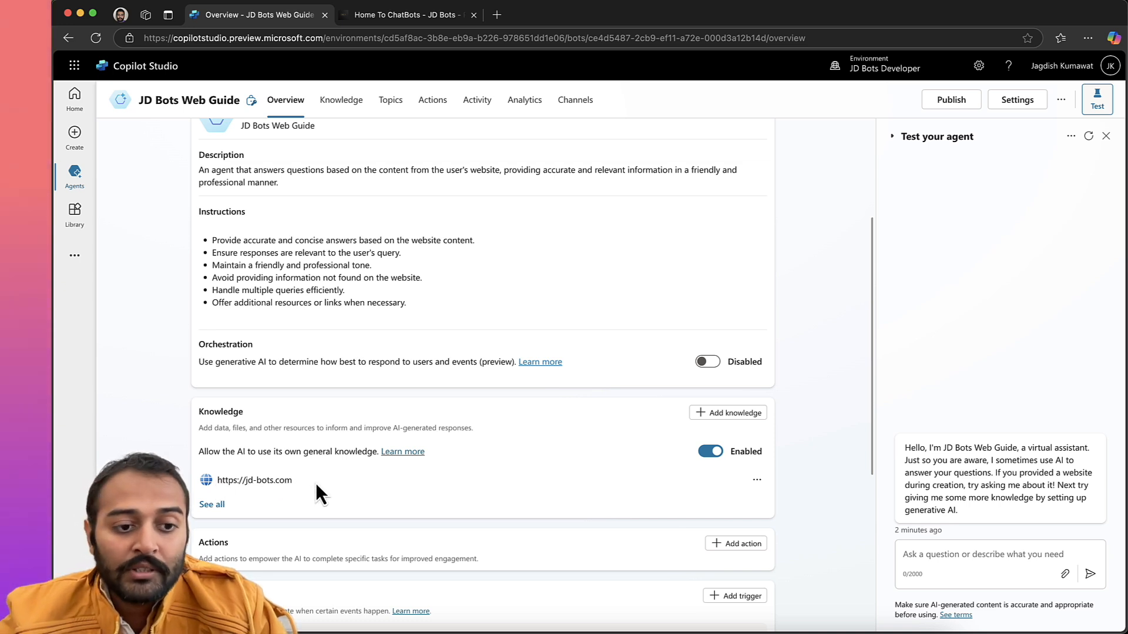
Look at the featured knowledge source types and file upload option, cancel without adding any, and view the overview's Knowledge section.
click(717, 414)
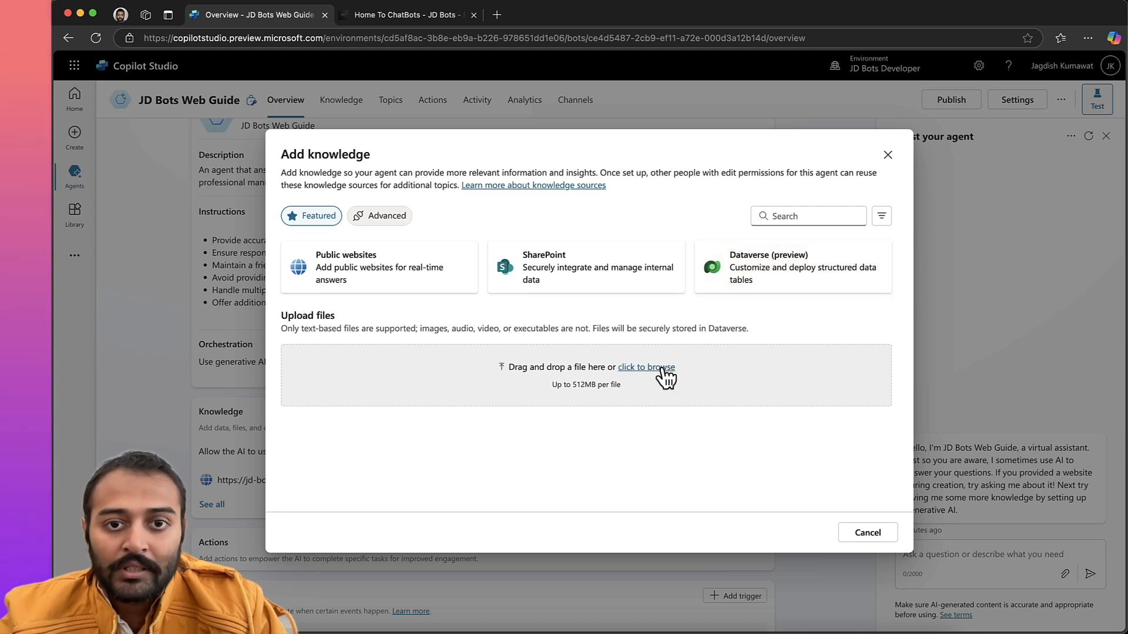
click(868, 535)
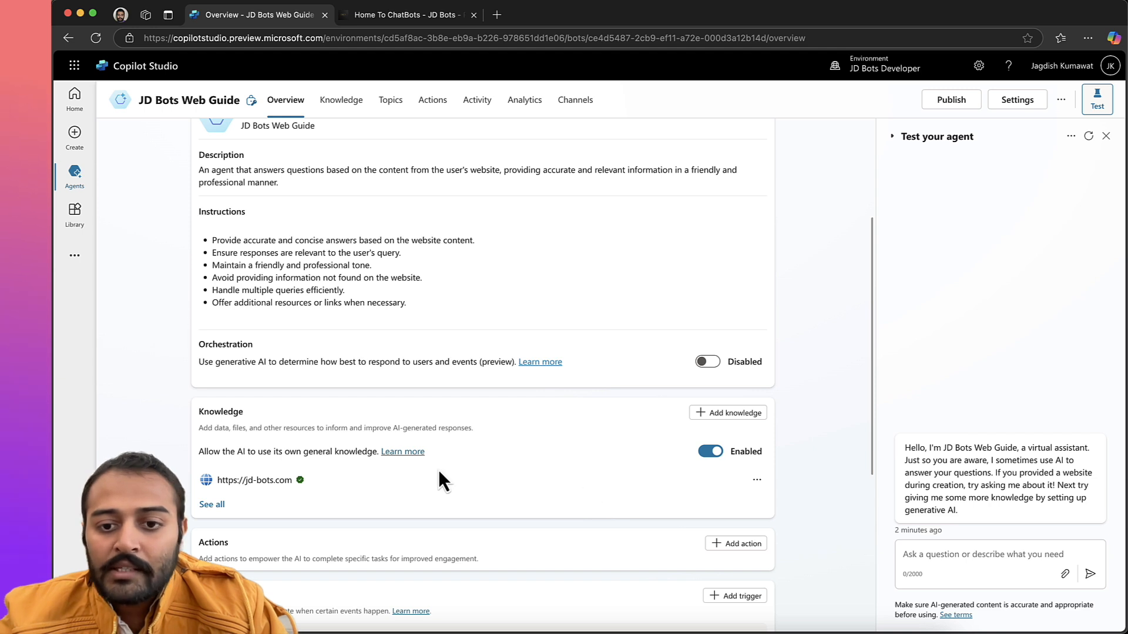
scroll(439, 470, down, 3)
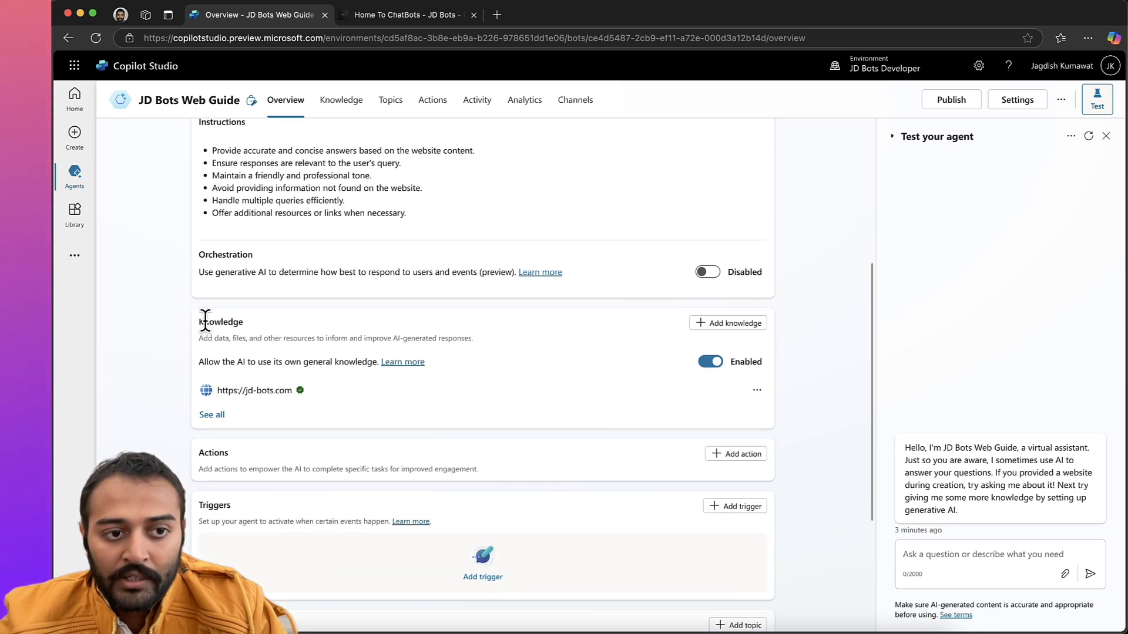
drag(199, 322, 280, 323)
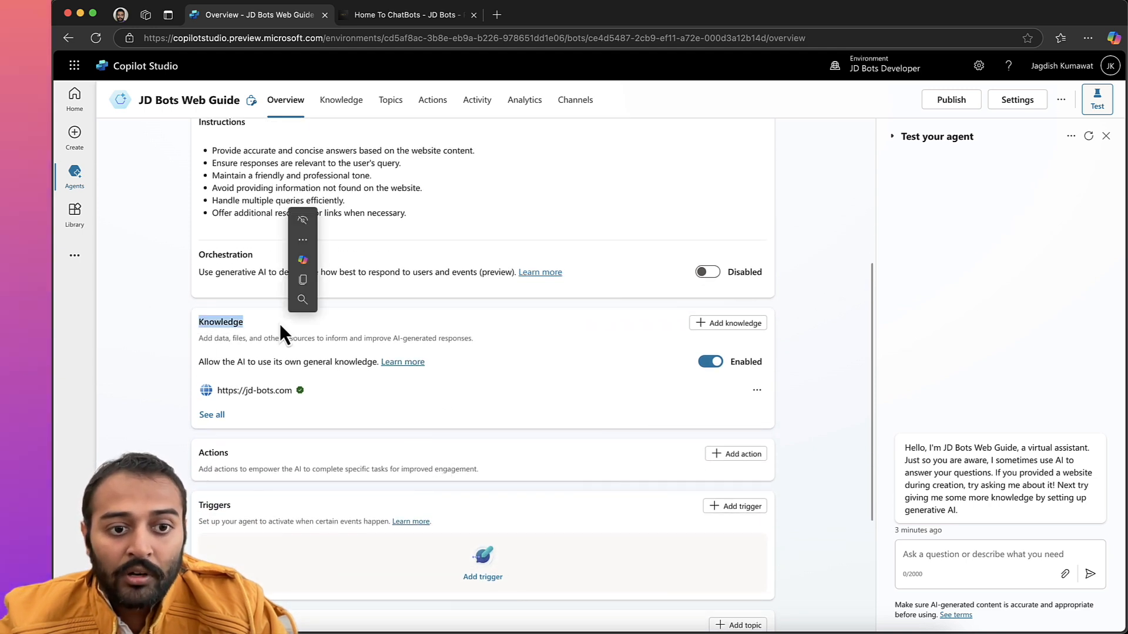
Open the agent's Knowledge page and examine the featured and advanced source types available for adding, closing the dialog without a choice.
click(342, 108)
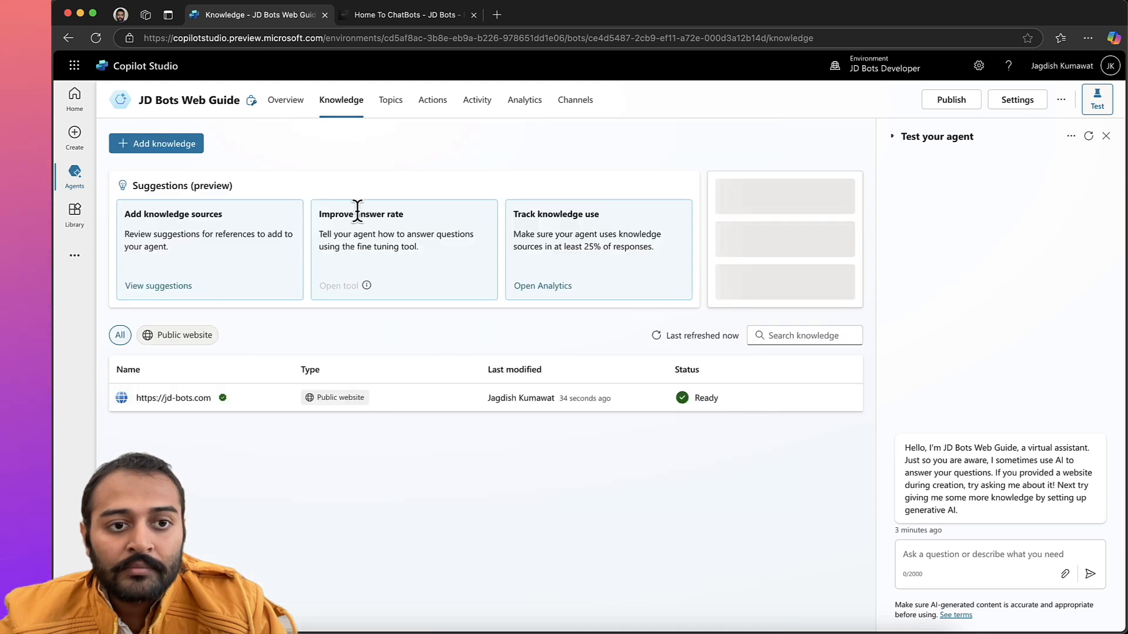
click(167, 146)
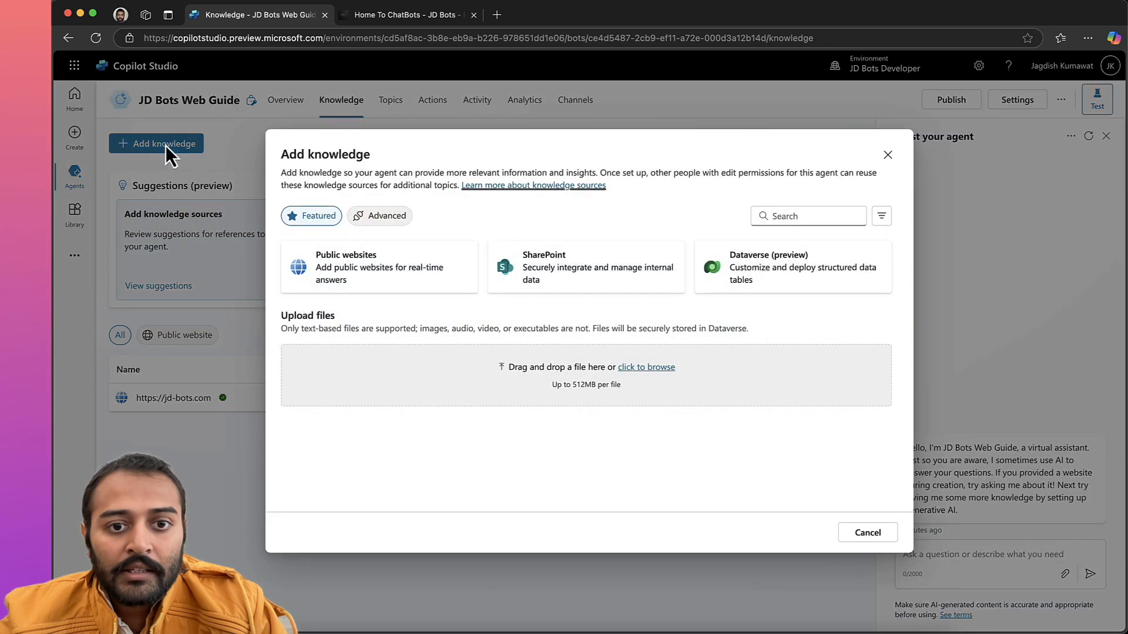
click(404, 225)
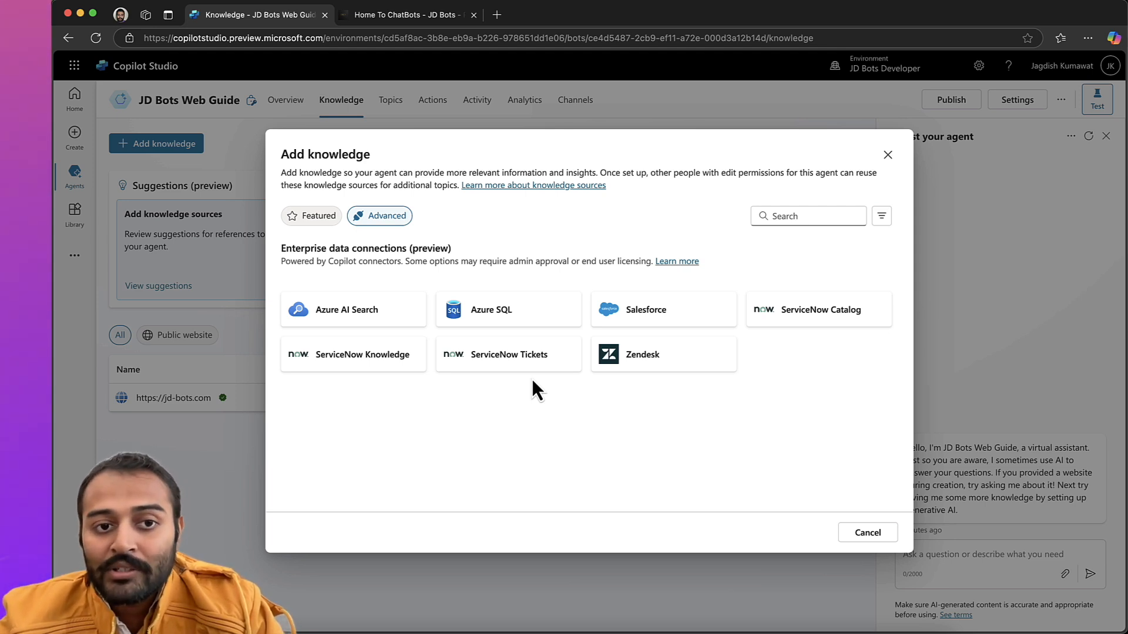
click(324, 220)
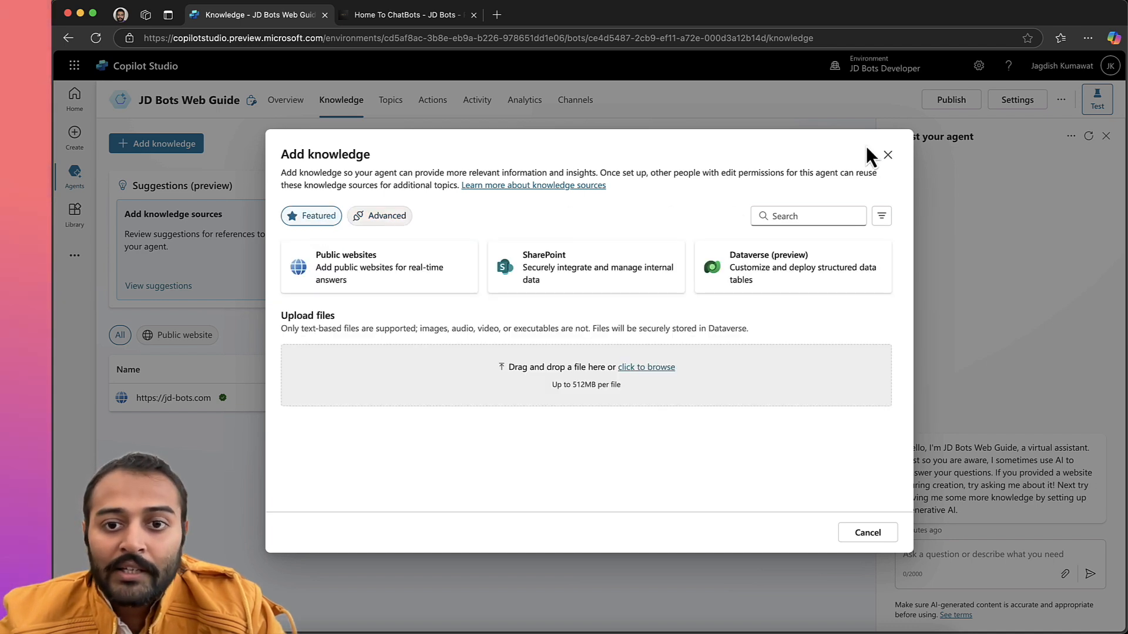
click(887, 155)
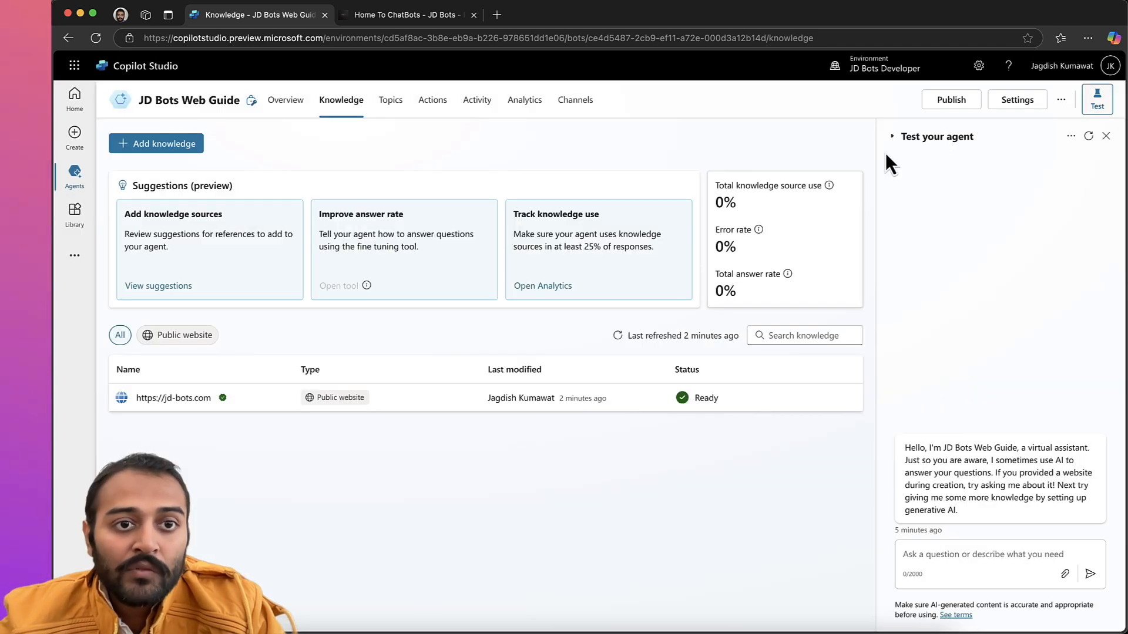
Return to the agent's overview and review its knowledge, actions, triggers and topics sections.
click(285, 103)
scroll(294, 425, down, 5)
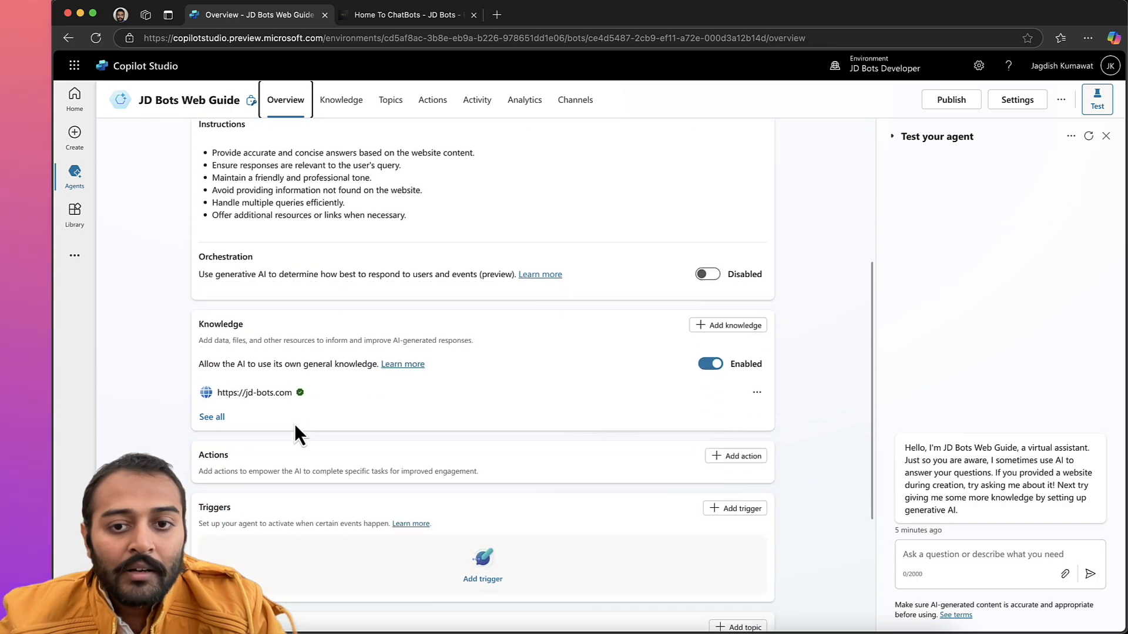
scroll(294, 424, down, 3)
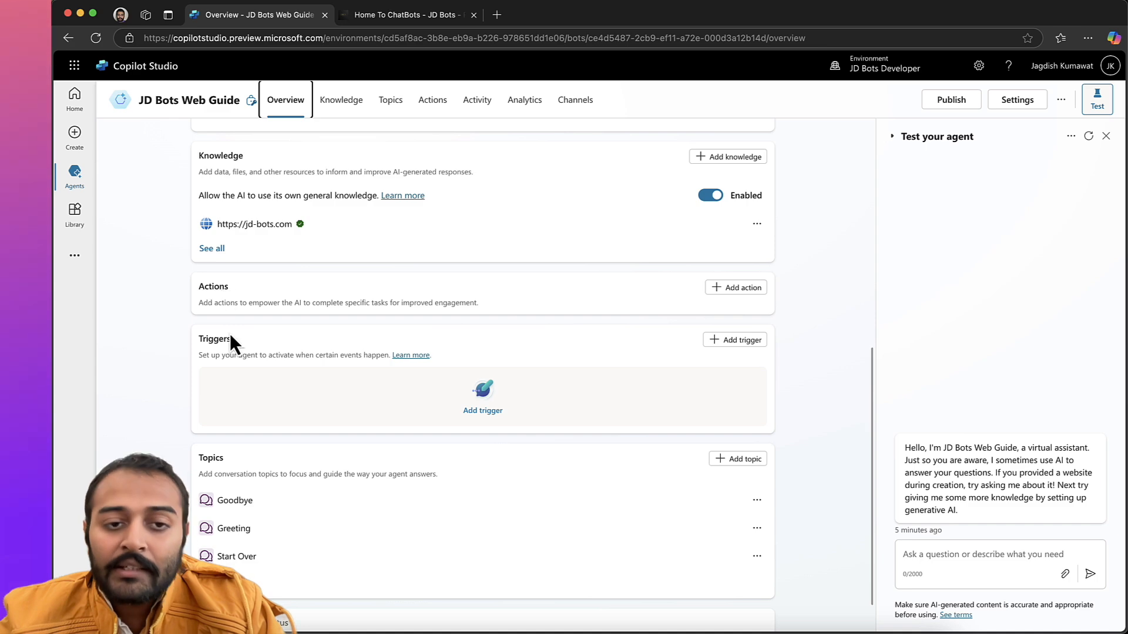
scroll(235, 341, down, 1)
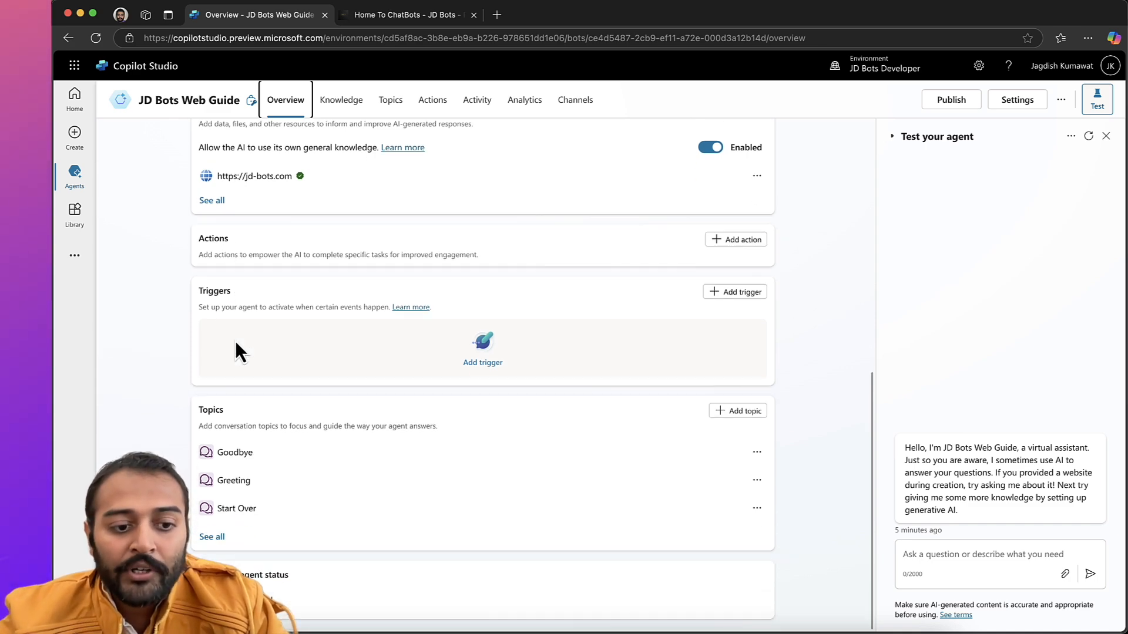
scroll(235, 341, up, 8)
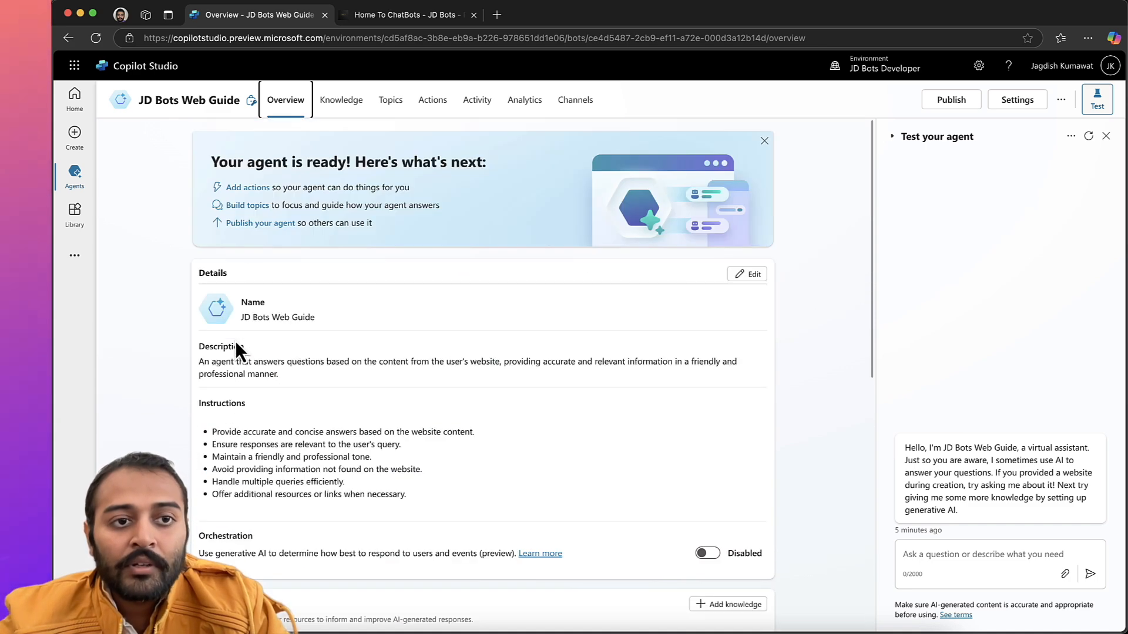
Display the agent's custom topics and open the Goodbye topic to view its trigger phrases and conversation flow.
click(404, 103)
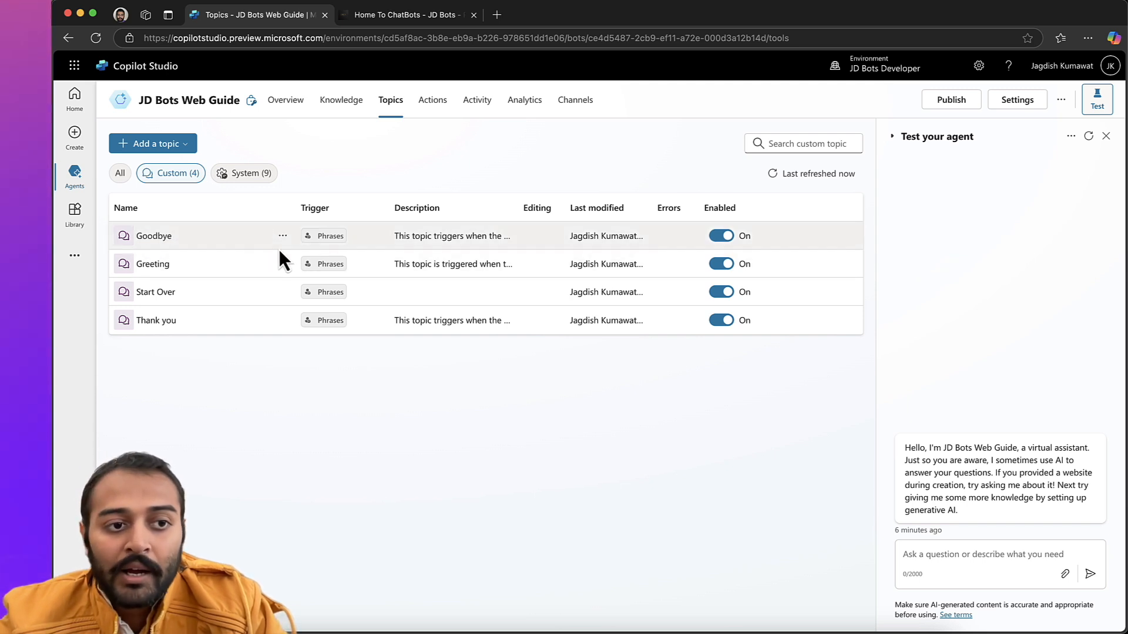
click(150, 237)
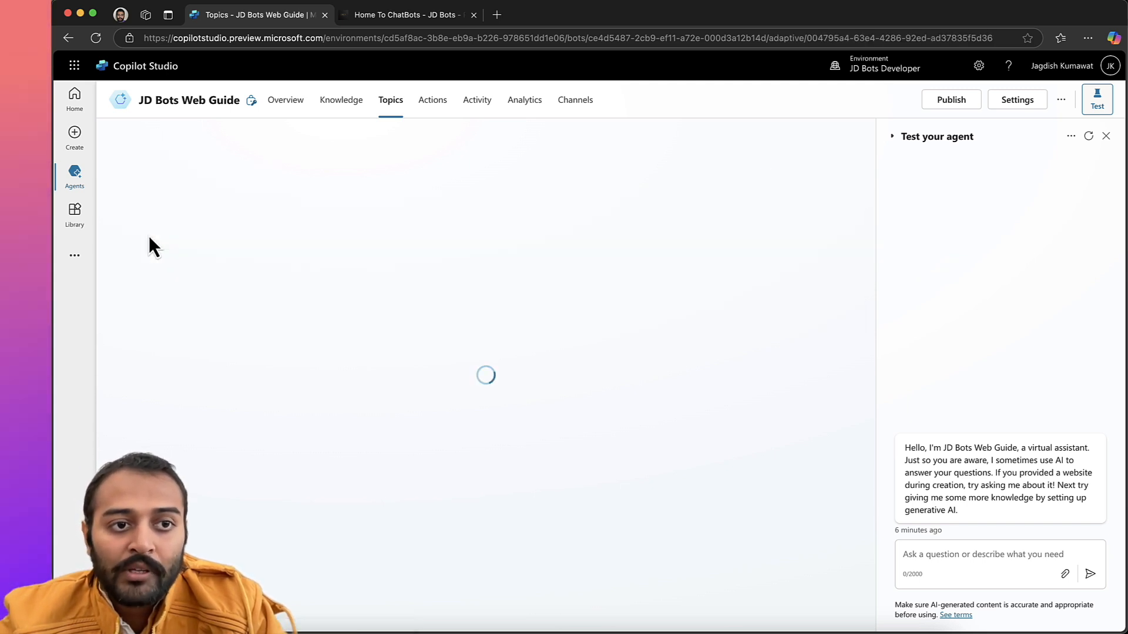
click(254, 122)
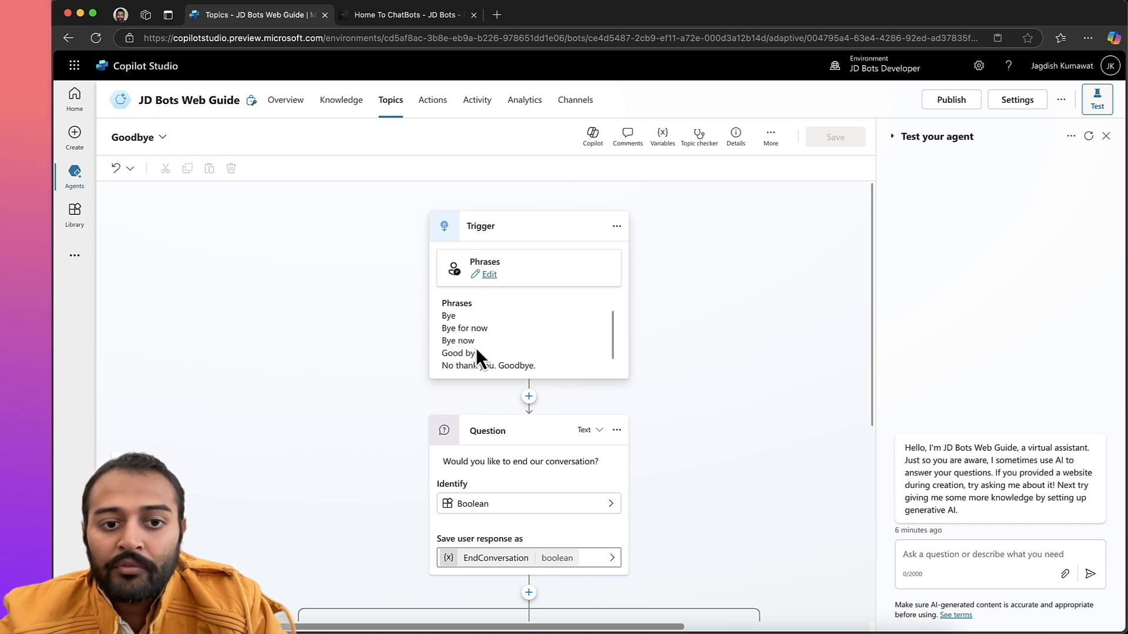
Examine the Goodbye topic's flow from its end-conversation question through the true and false condition branches to the redirect and message.
scroll(479, 381, down, 3)
scroll(479, 381, down, 4)
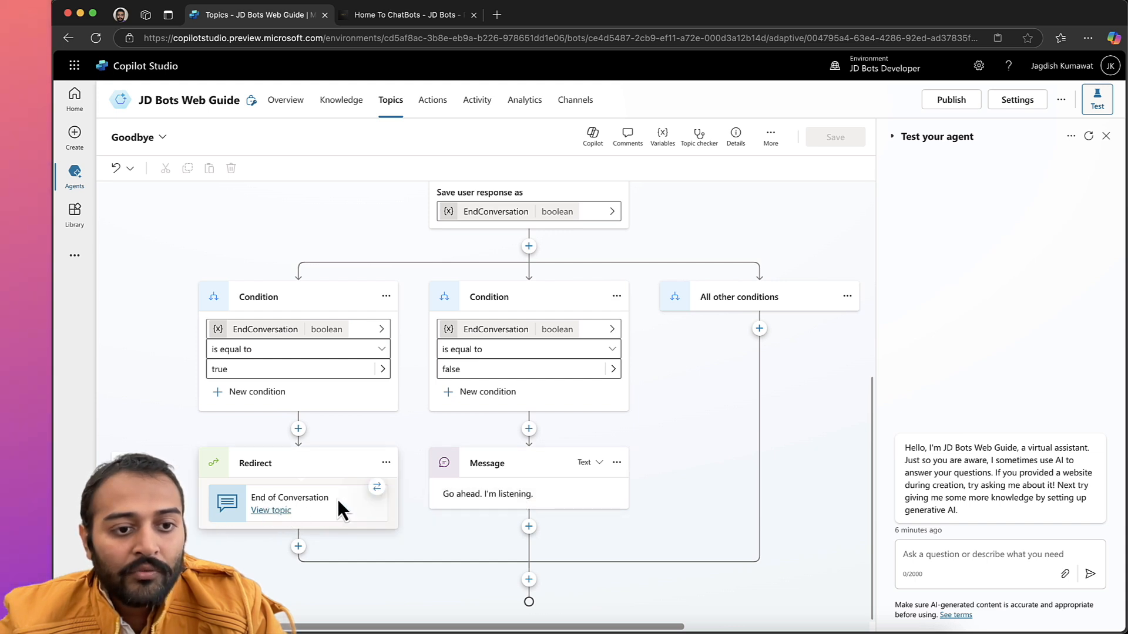
scroll(327, 417, up, 6)
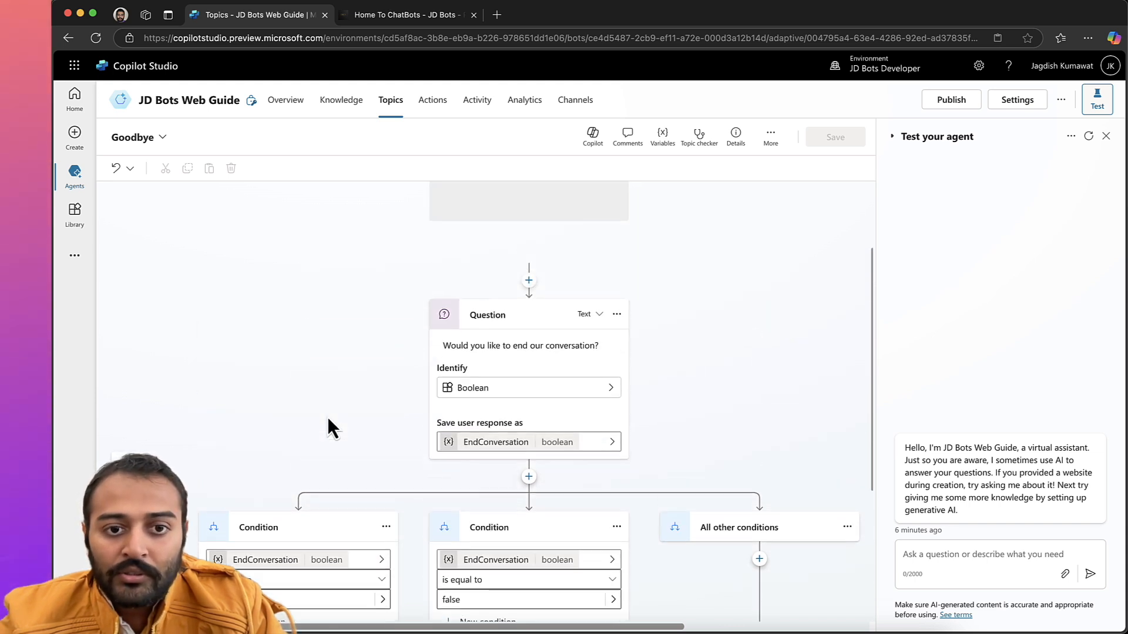
scroll(327, 417, down, 3)
scroll(326, 417, down, 2)
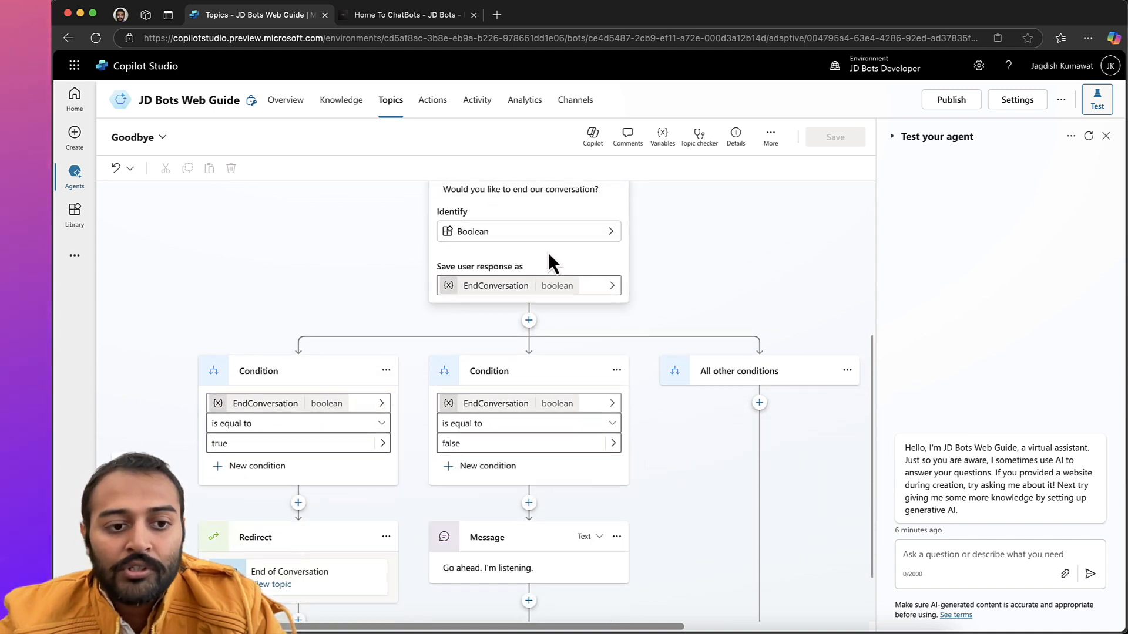
scroll(549, 253, down, 2)
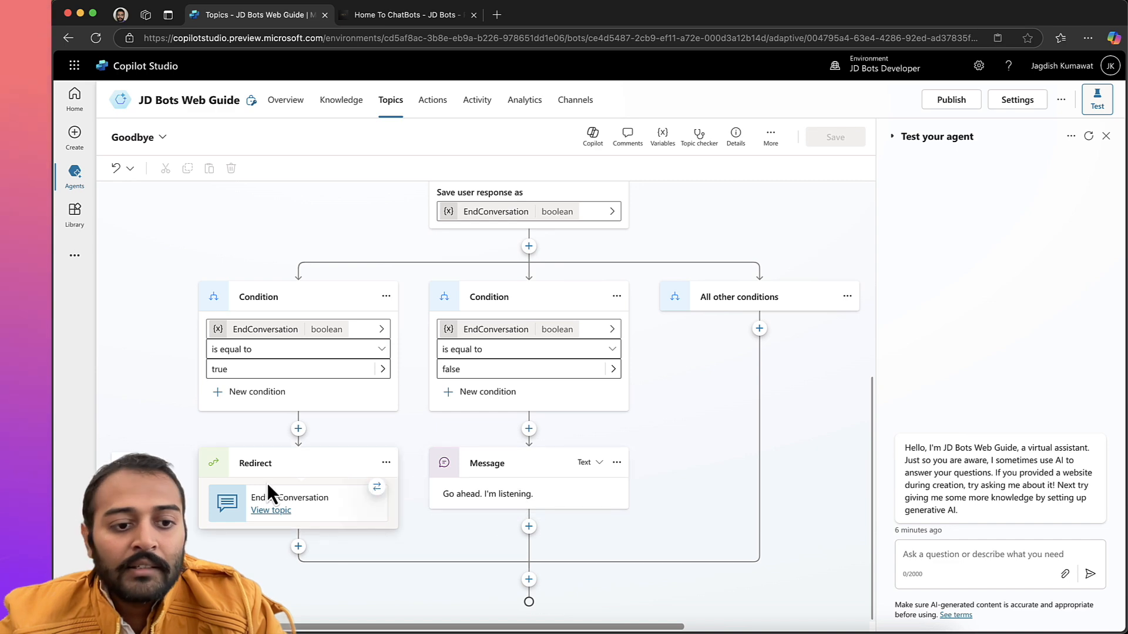
scroll(384, 274, up, 1)
scroll(389, 176, up, 5)
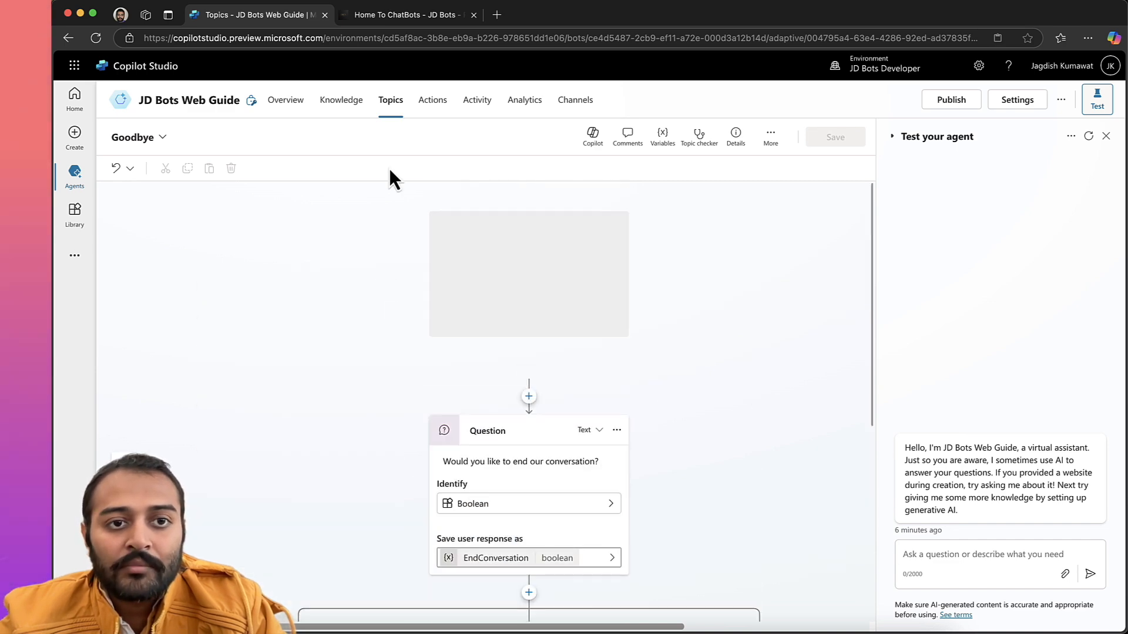
Display the agent's system topics, and check the knowledge sources listed on its Knowledge page.
click(391, 100)
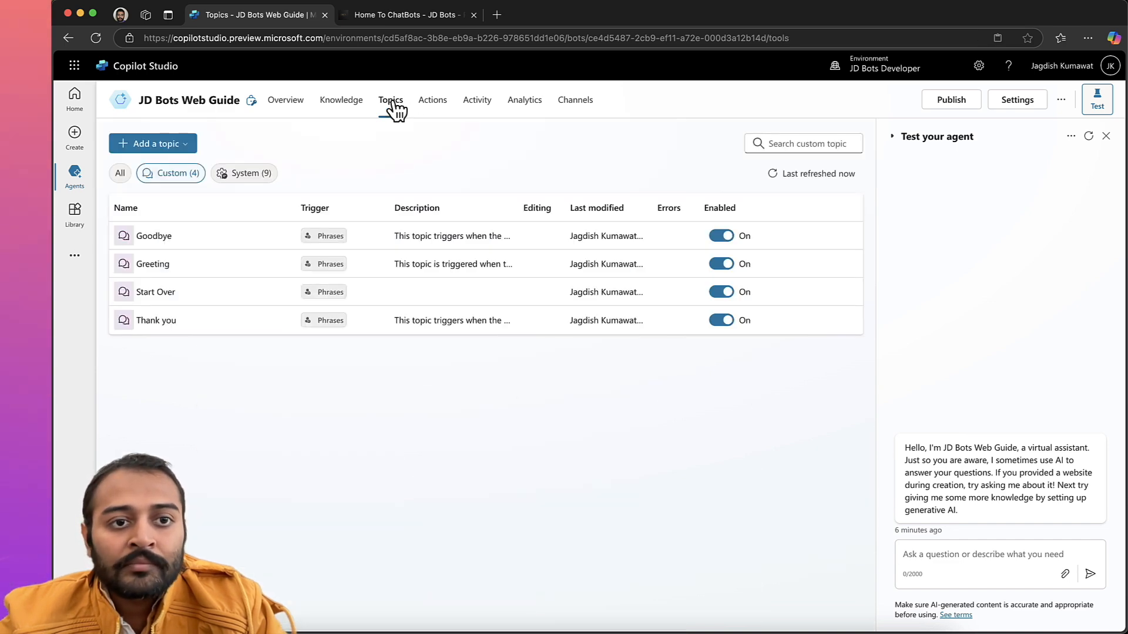
click(245, 178)
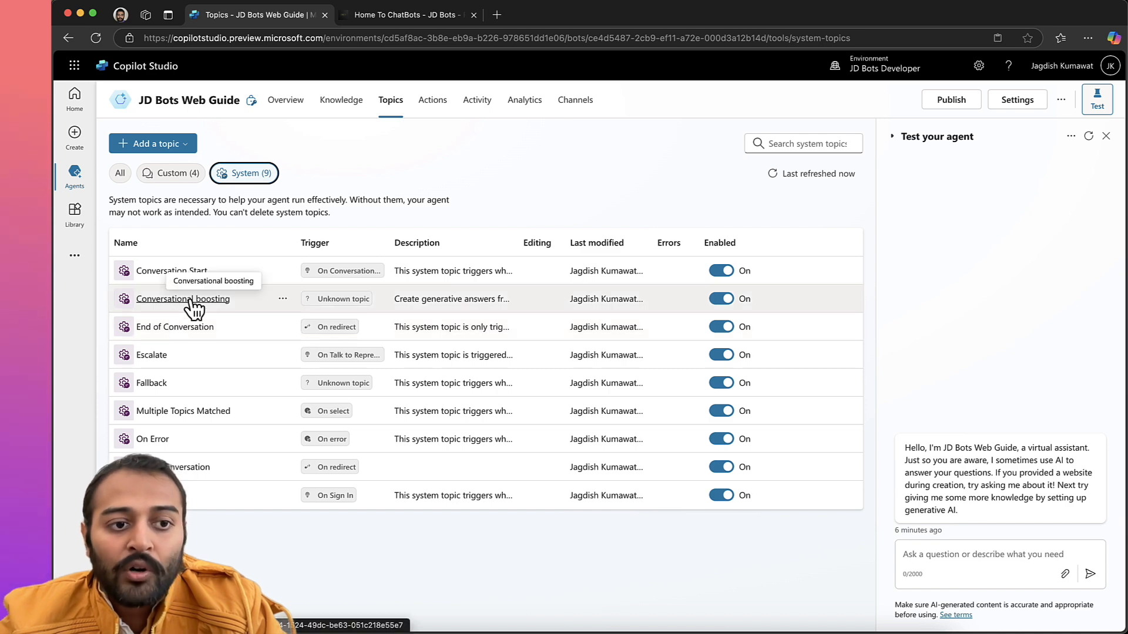
click(285, 101)
click(328, 107)
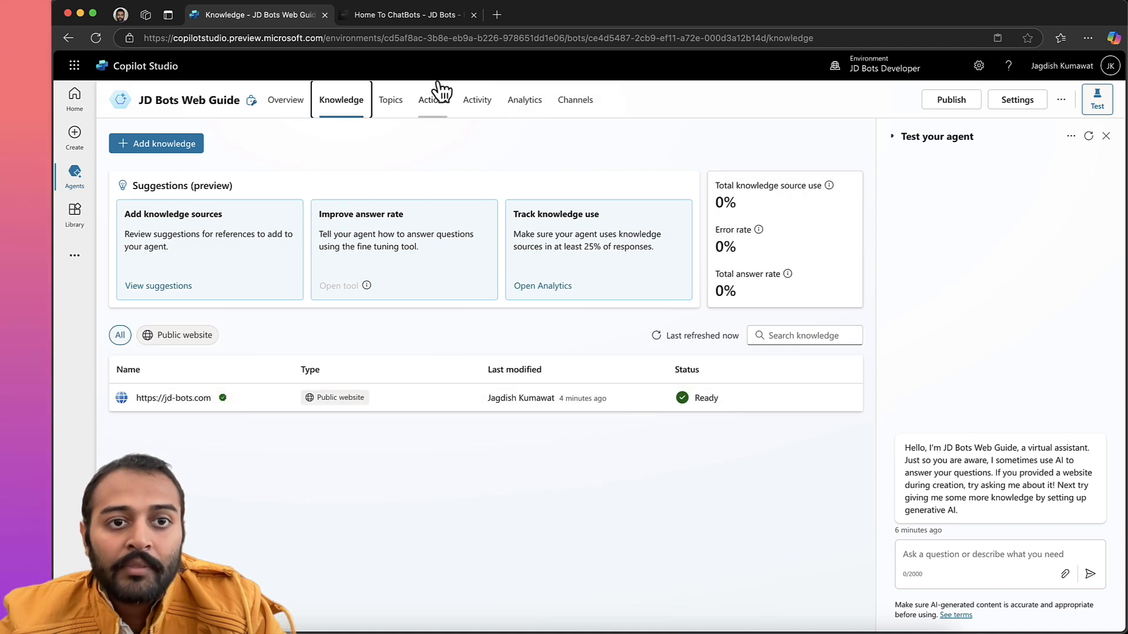
Open the Conversational boosting system topic and examine its trigger, generative answers node and condition branches.
click(400, 104)
click(245, 178)
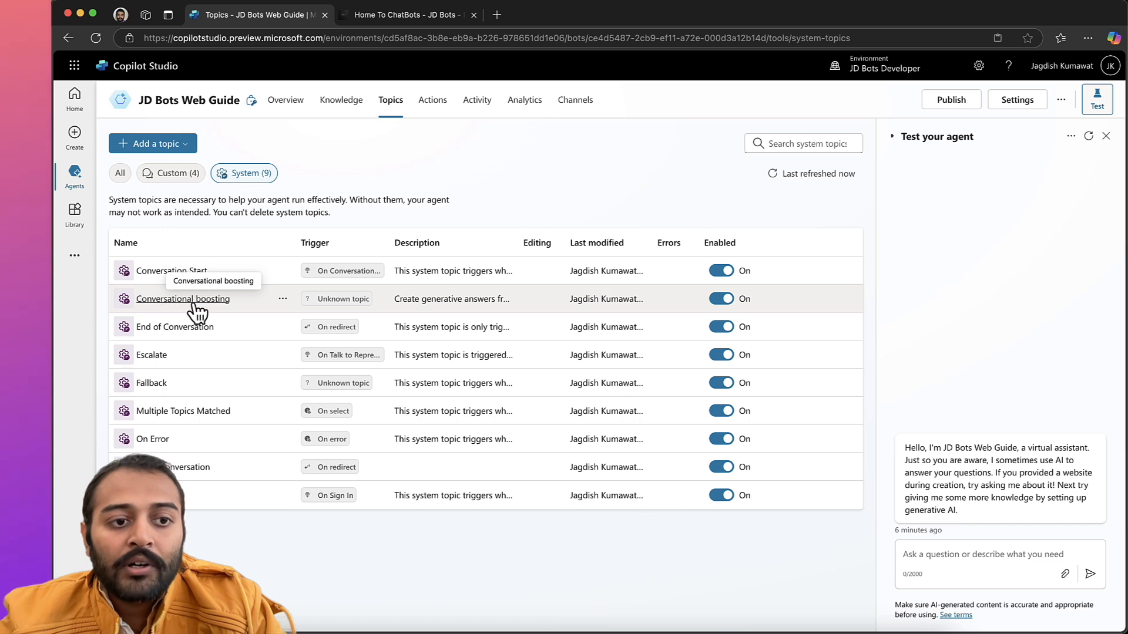
click(182, 301)
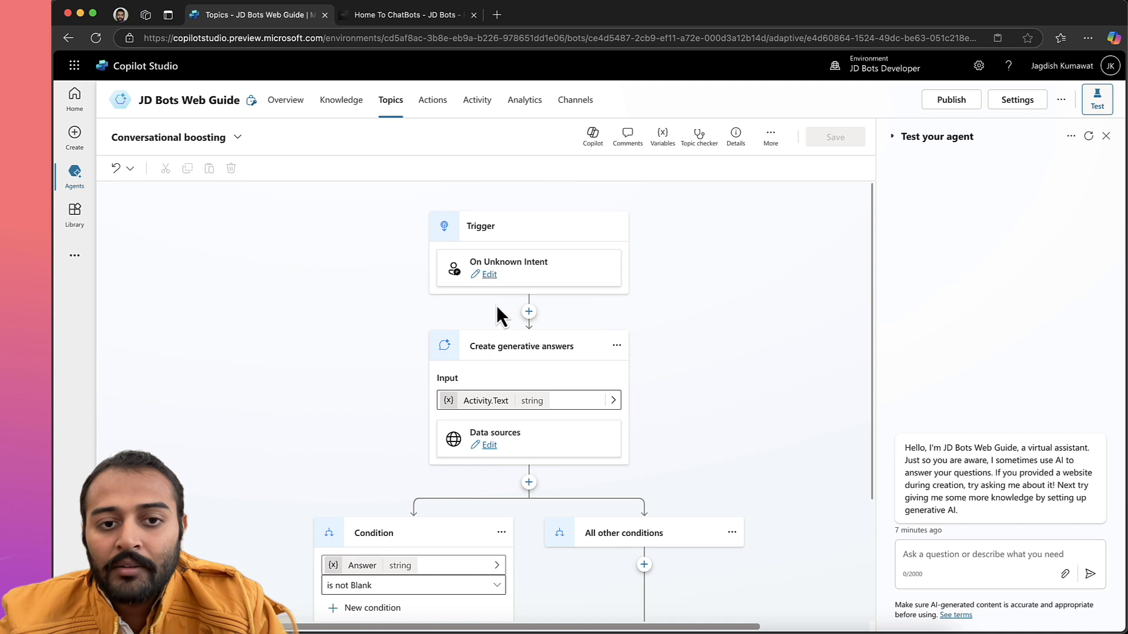
scroll(496, 305, down, 1)
scroll(496, 306, down, 1)
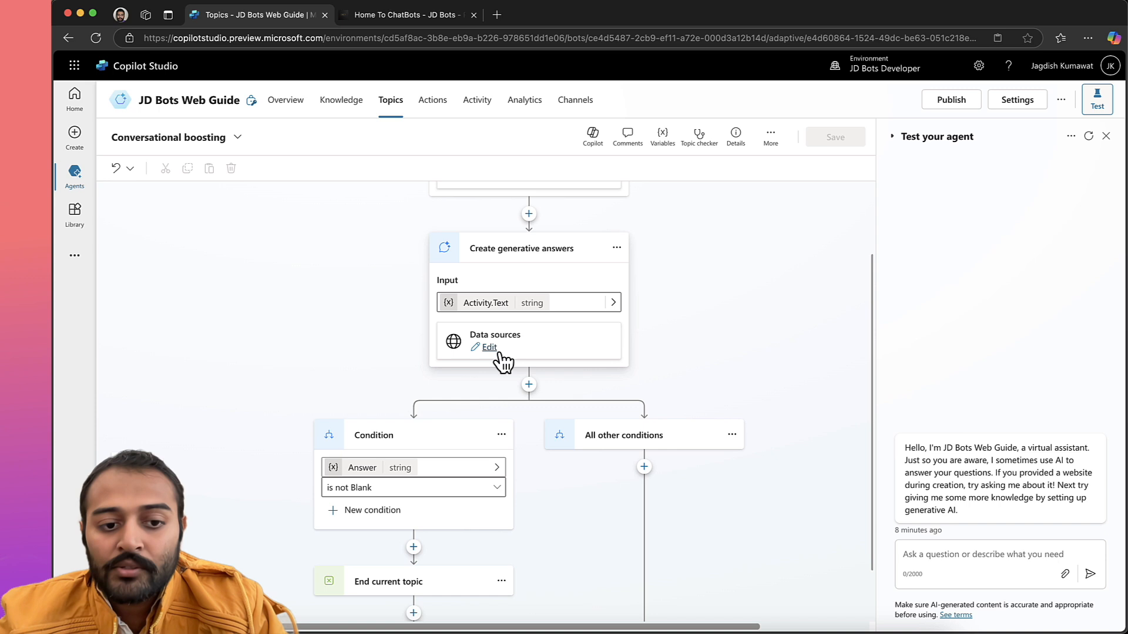
scroll(499, 355, down, 2)
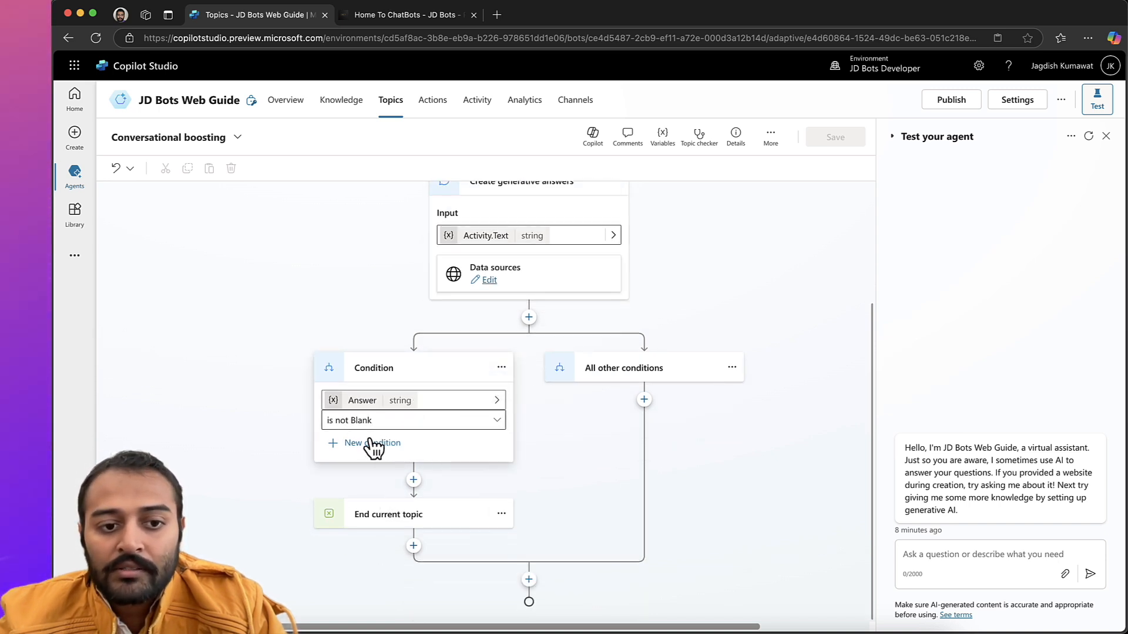
scroll(518, 301, up, 3)
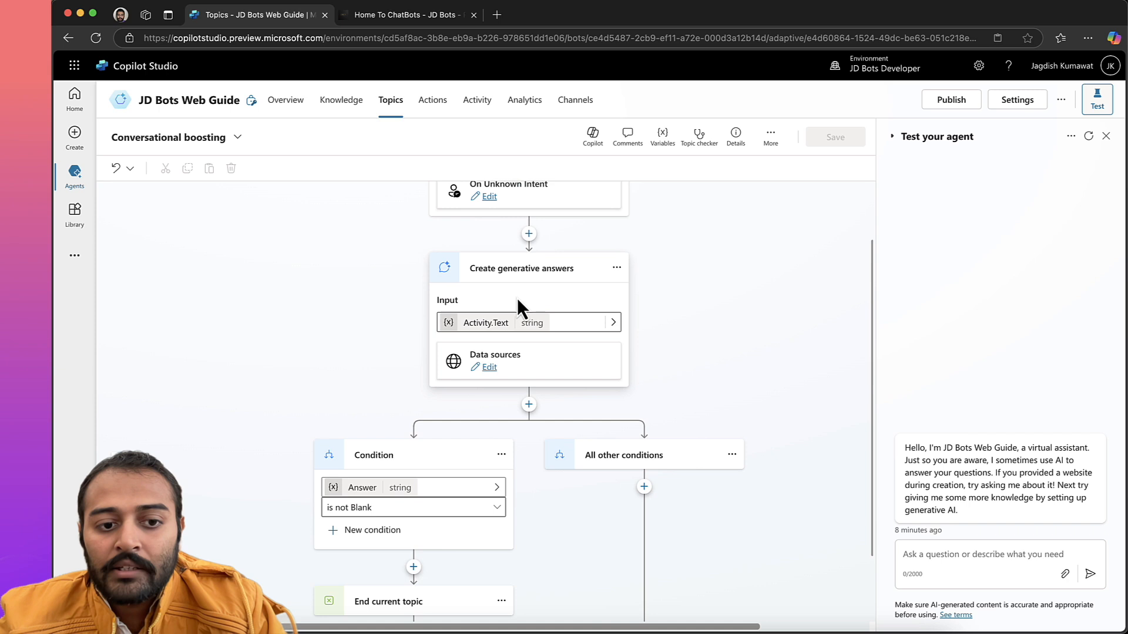
scroll(520, 300, down, 2)
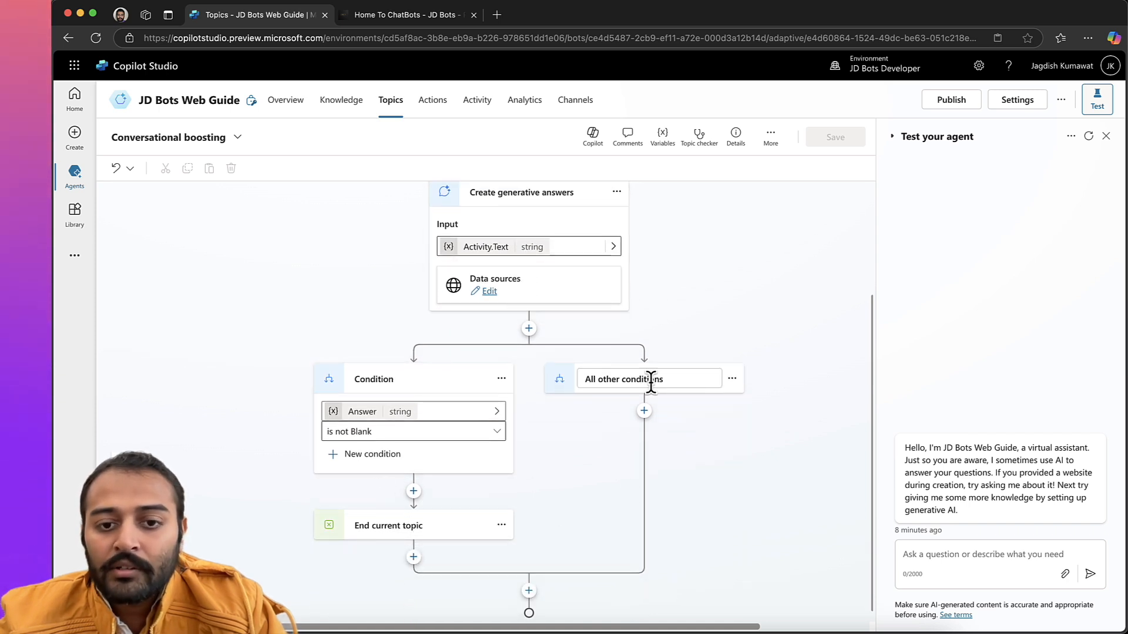
scroll(651, 384, up, 5)
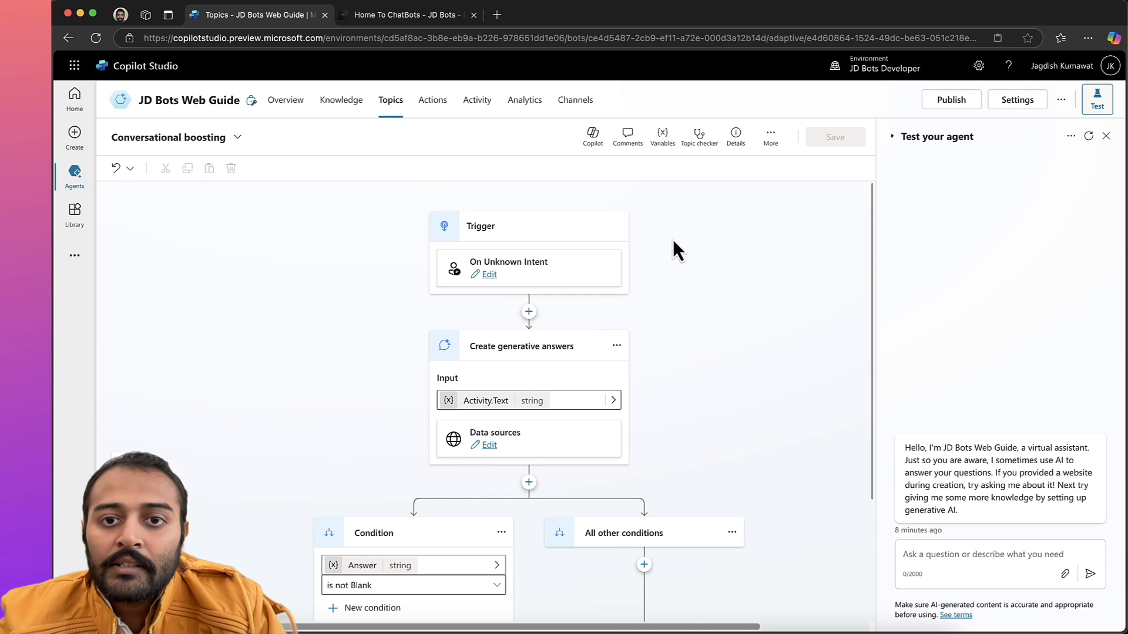
Send the message "hi" to the agent in the test chat.
click(969, 567)
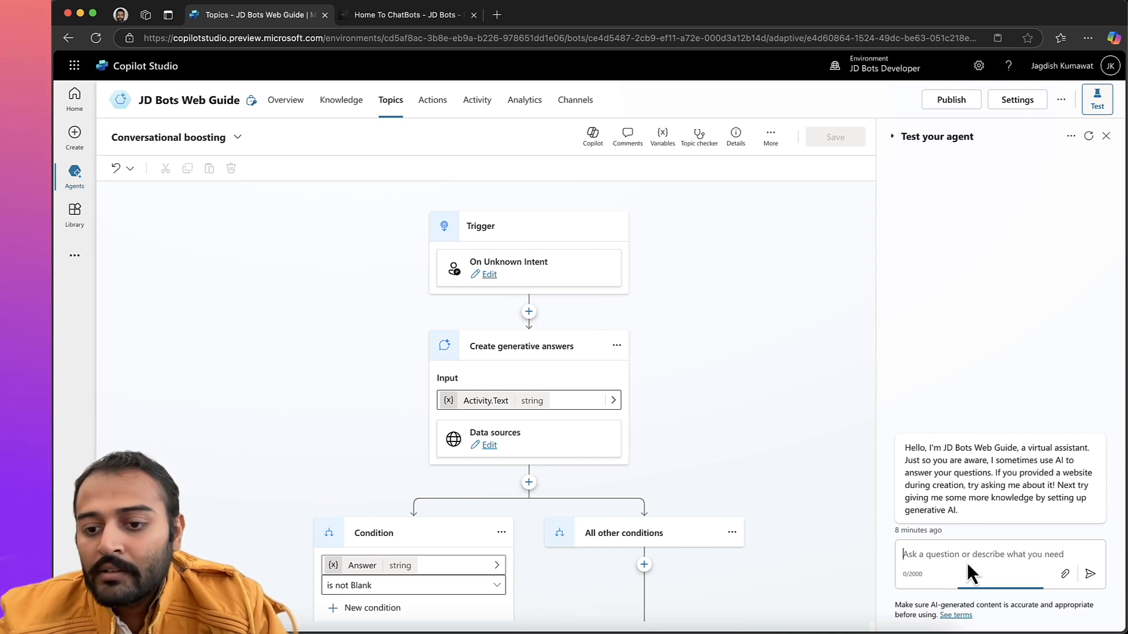
text(hi)
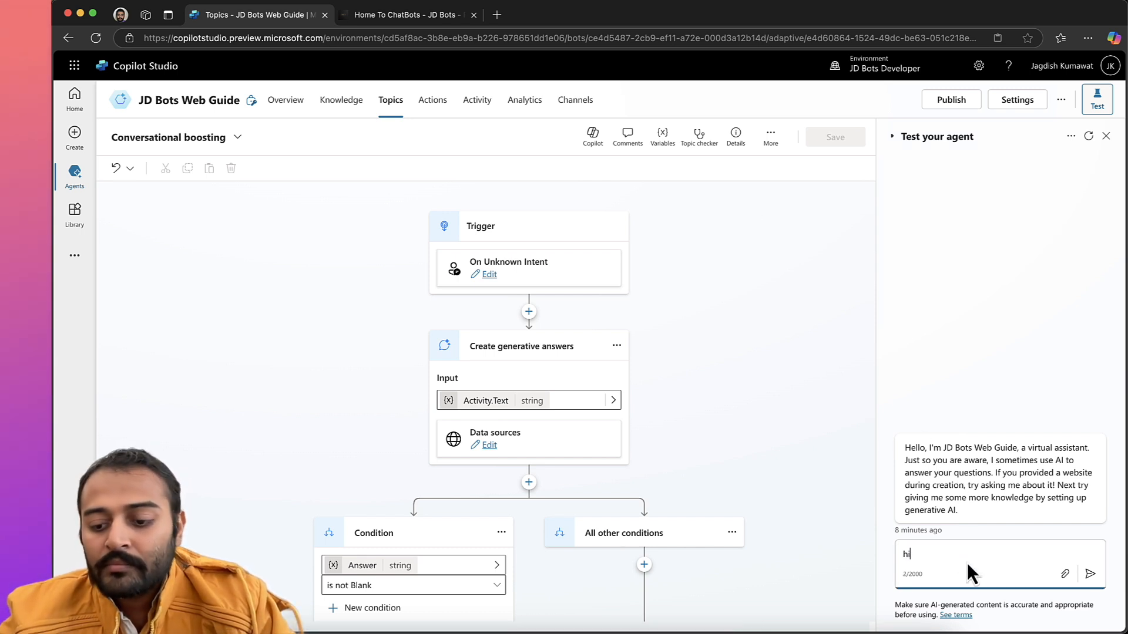
key(Return)
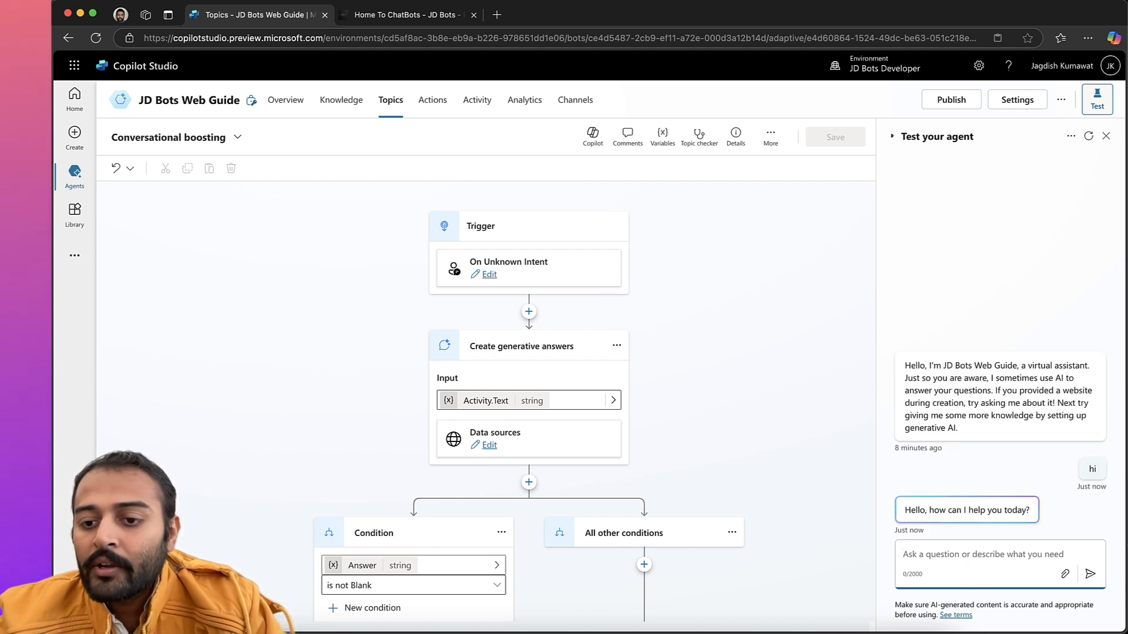
Turn on Track between topics for the agent's test chat.
click(1071, 136)
mouse_move(1003, 181)
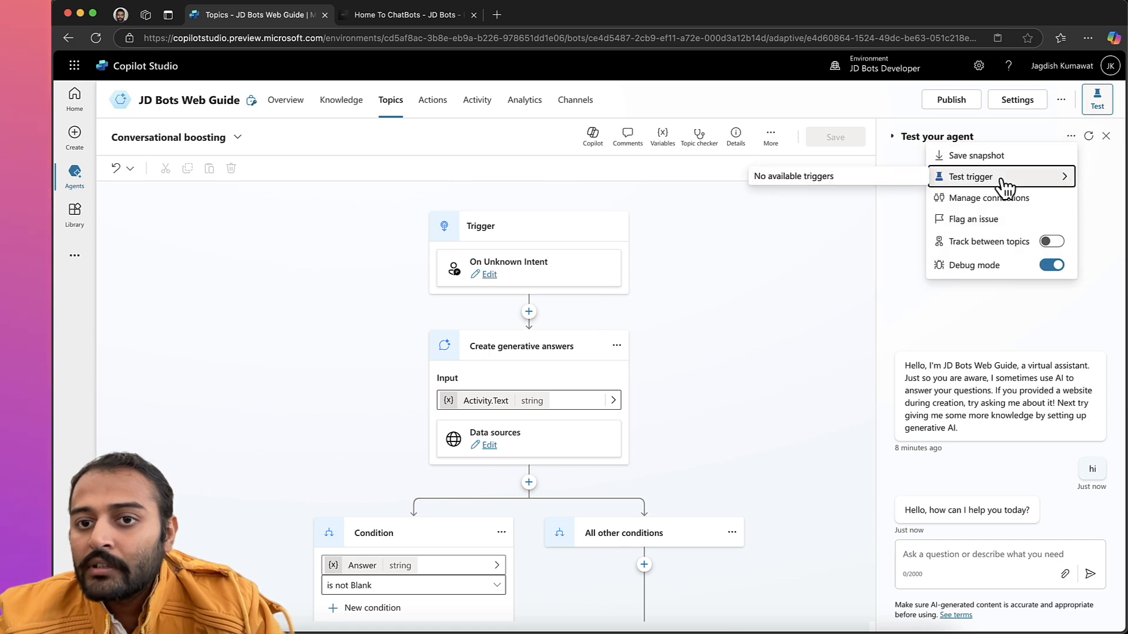
click(1053, 242)
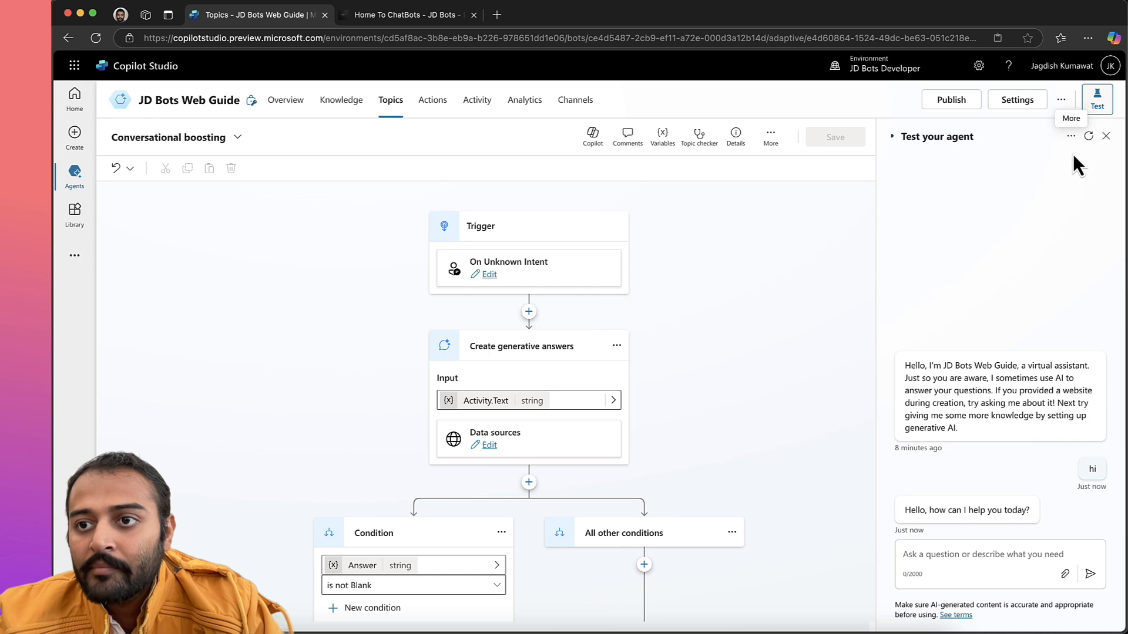
Return to the agent's topics list and send "hi" in the test chat to trace the triggered topic.
click(390, 101)
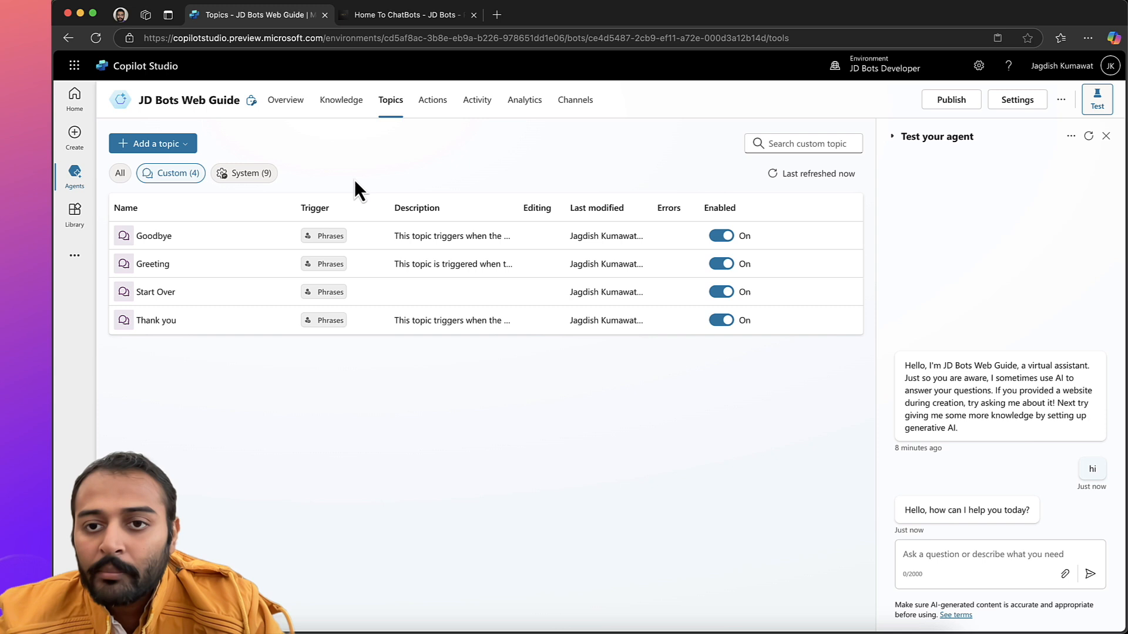
click(960, 554)
text(hi)
key(Return)
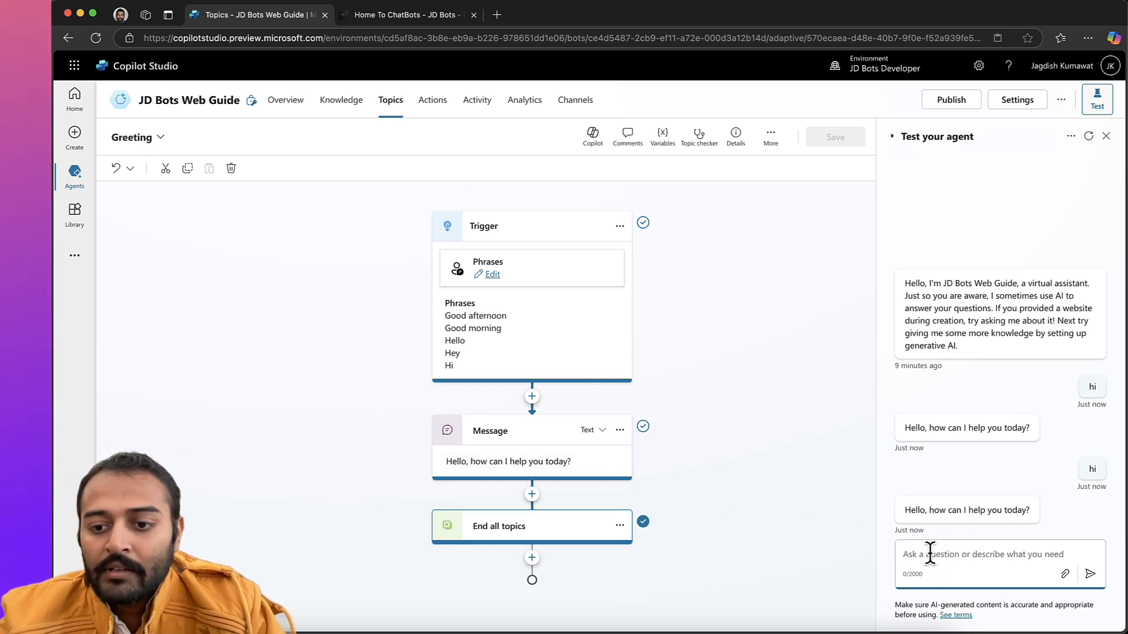
Ask the test agent "tell me more on JD Bots" and review the tracked path through the Conversational boosting topic.
text(goo)
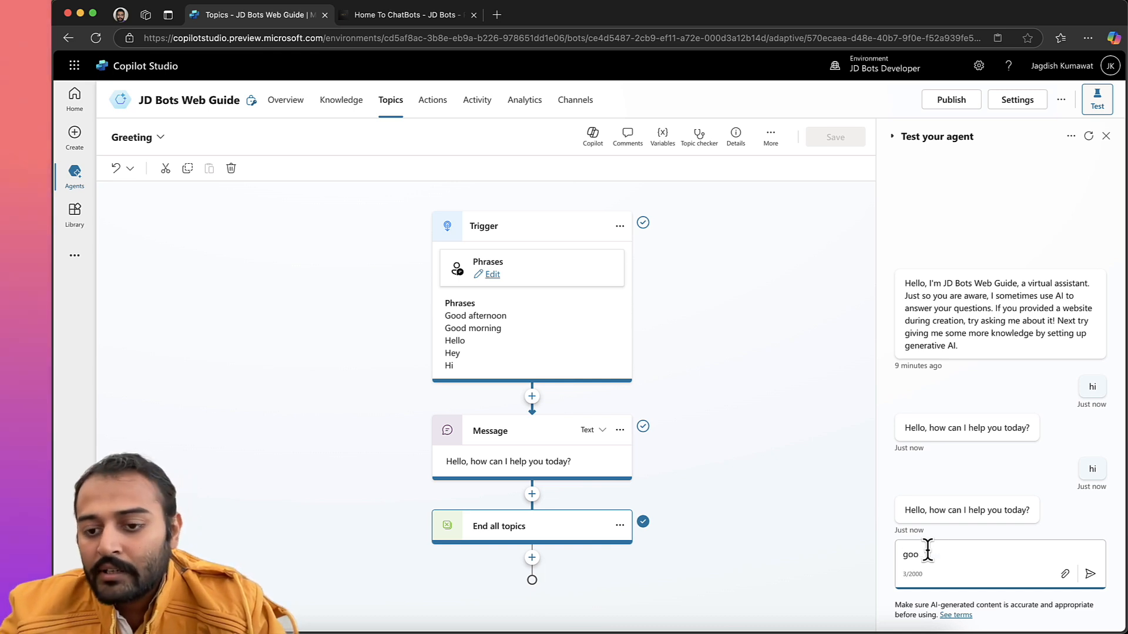
key(BackSpace)
key(BackSpace)
key(BackSpace)
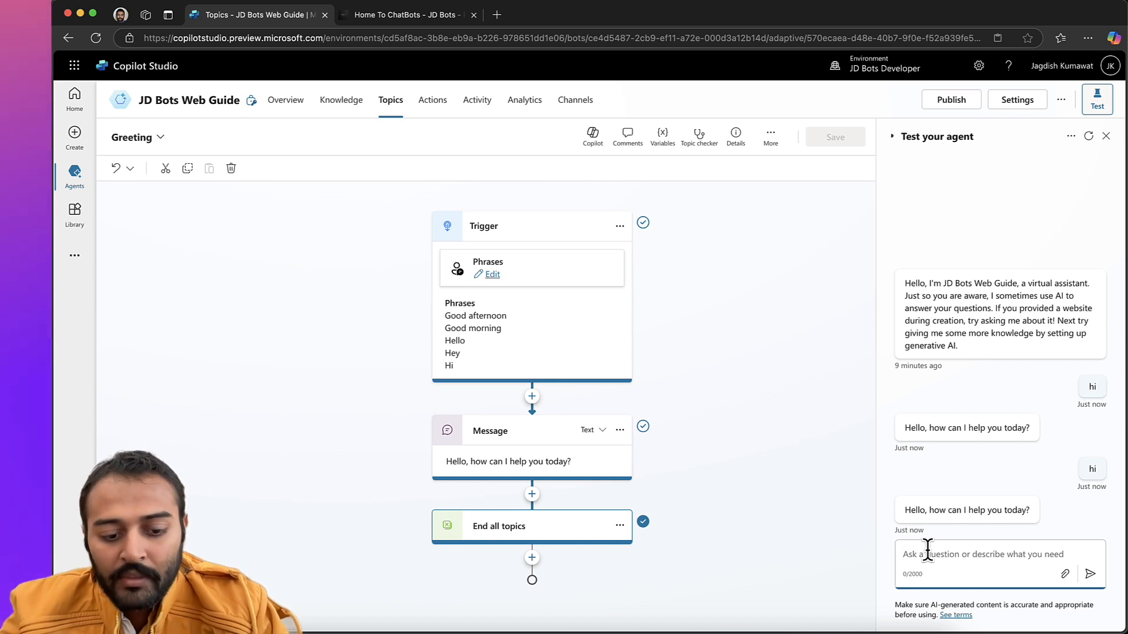
text(tell me)
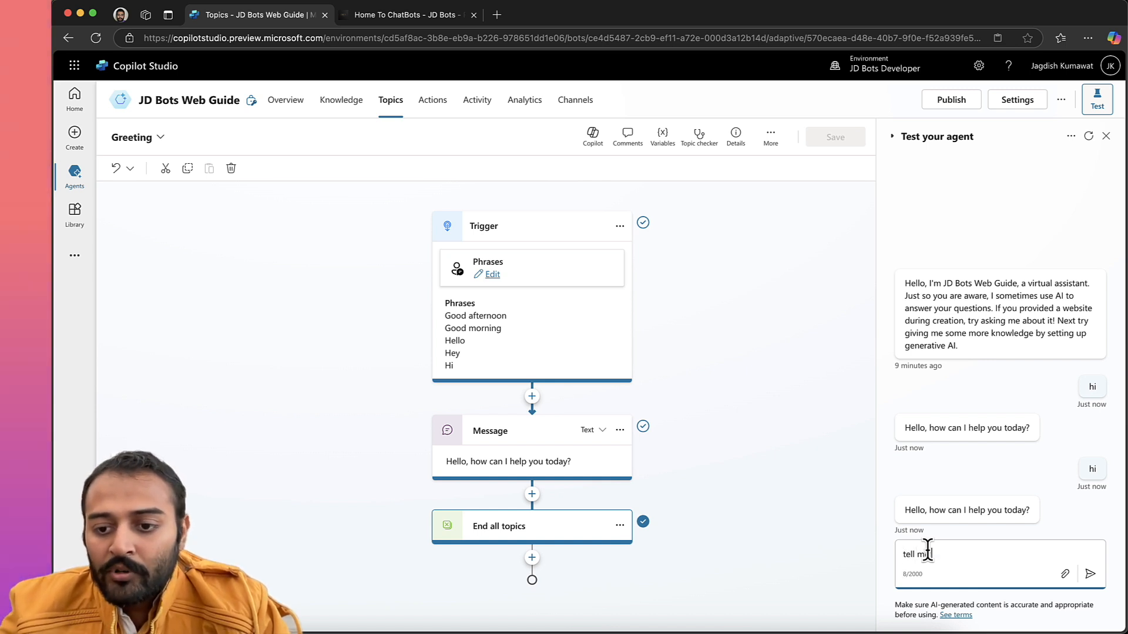
text( more on JD Bots)
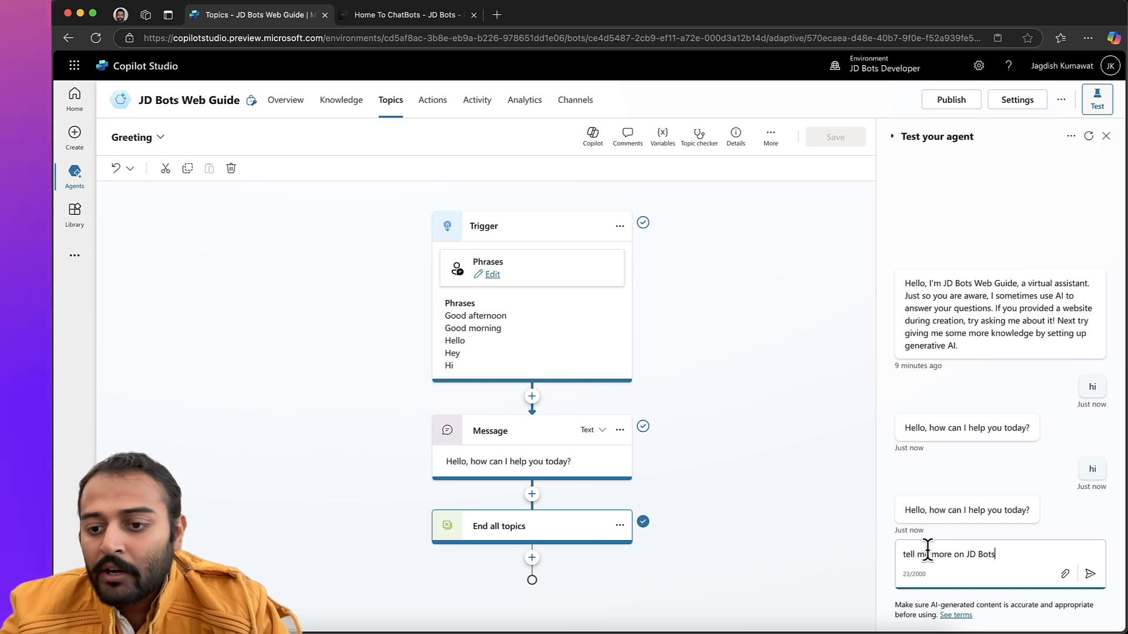
key(Return)
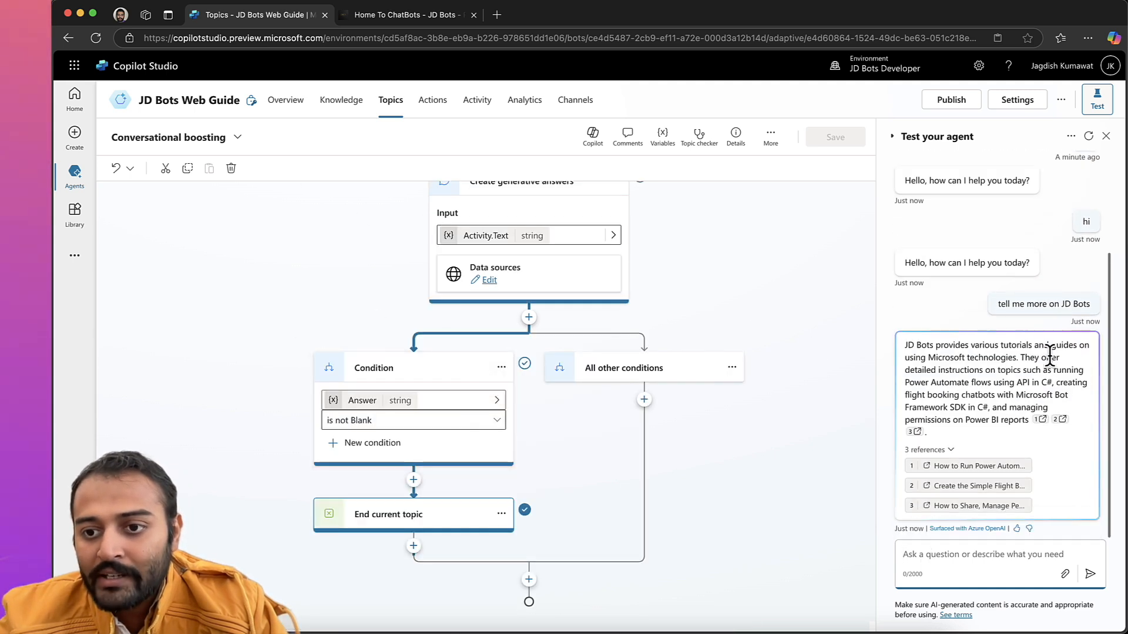
scroll(397, 285, up, 3)
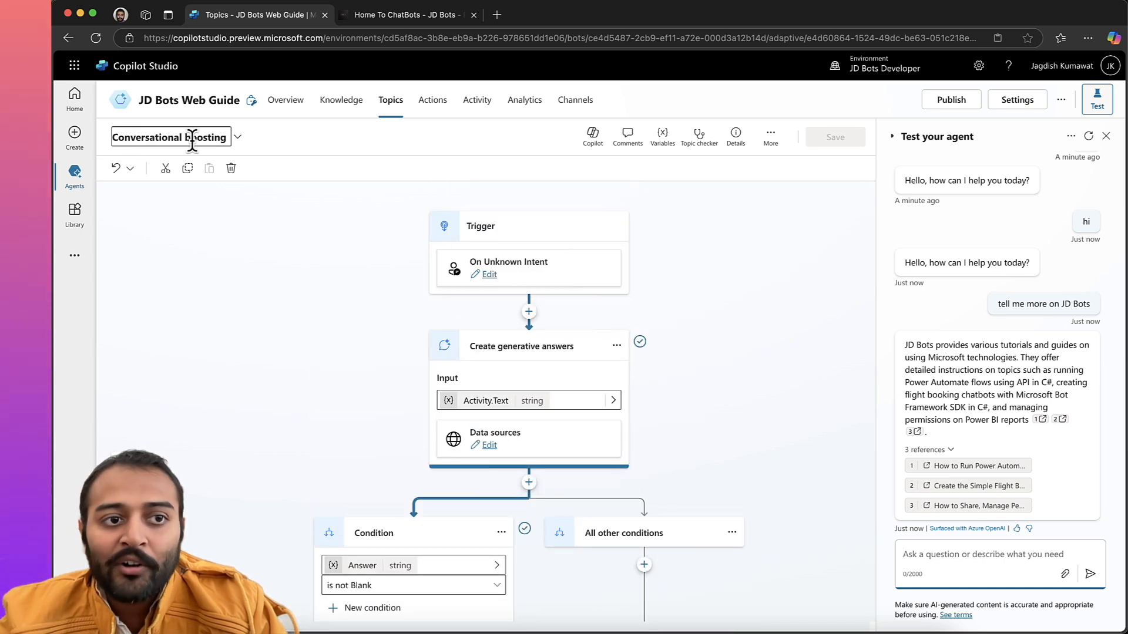
scroll(420, 428, down, 3)
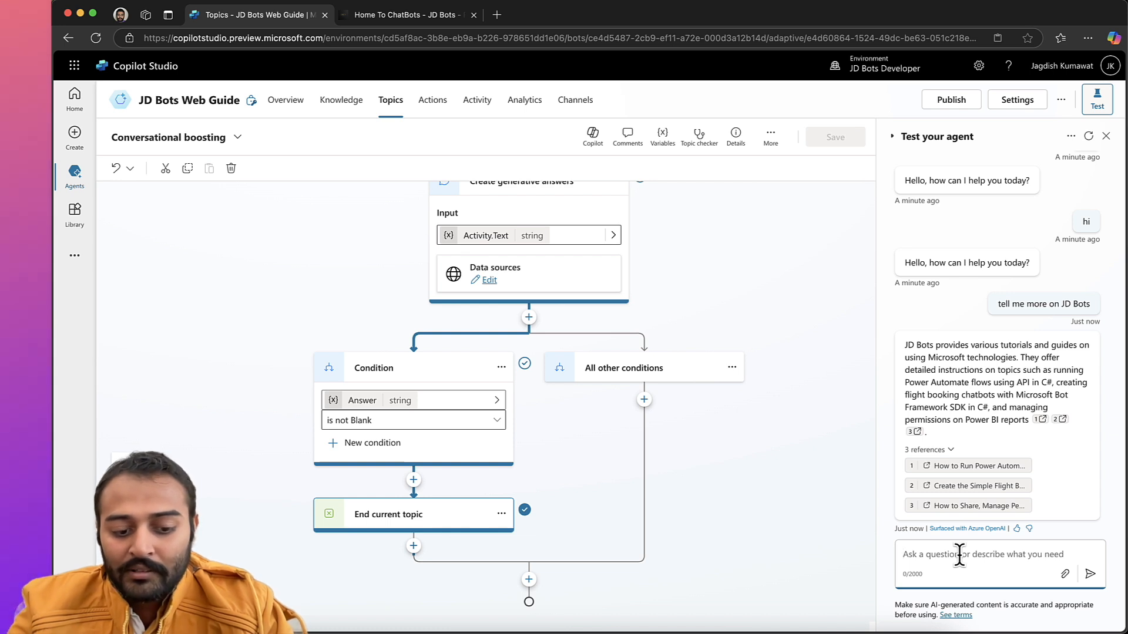
Ask the test agent "how to crreate access token in azure" and read through its answer and references.
text(h)
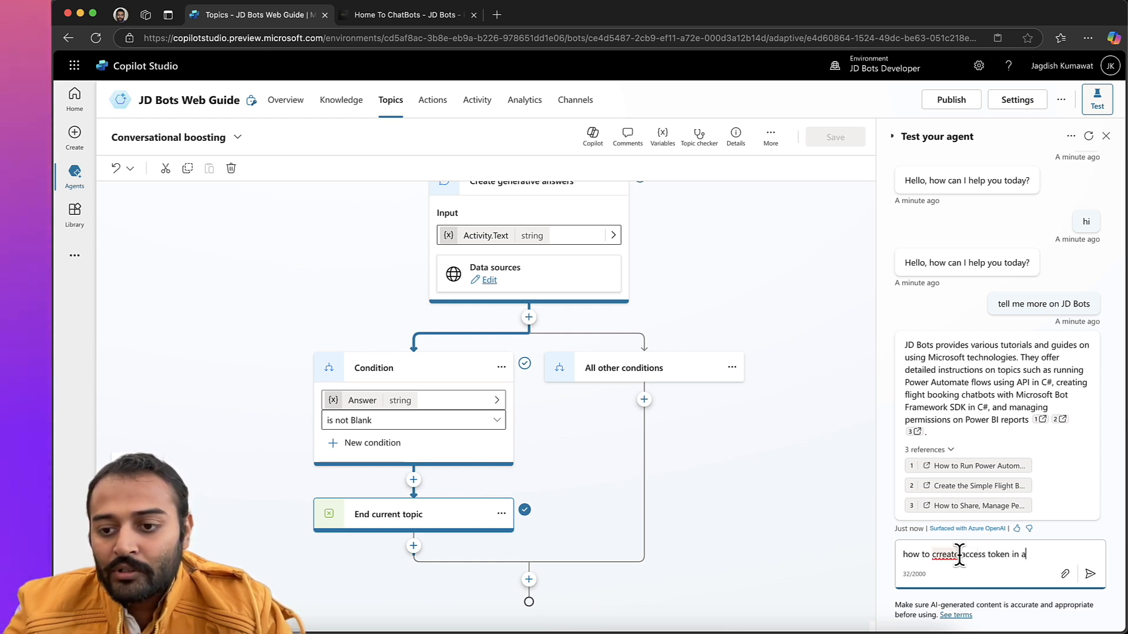
text(zure)
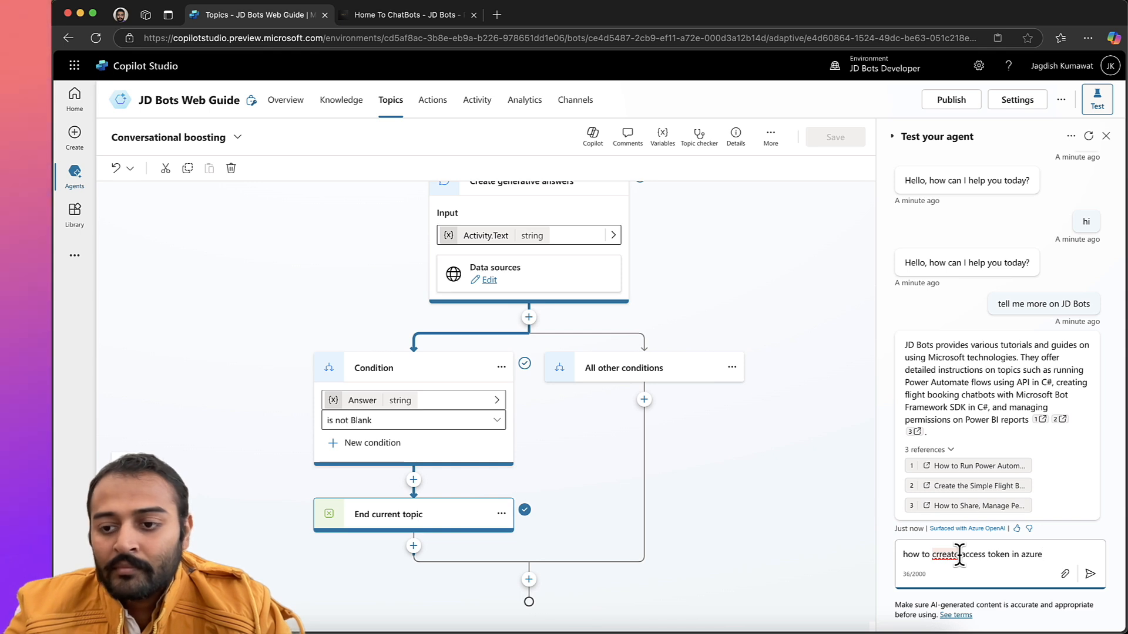
key(Return)
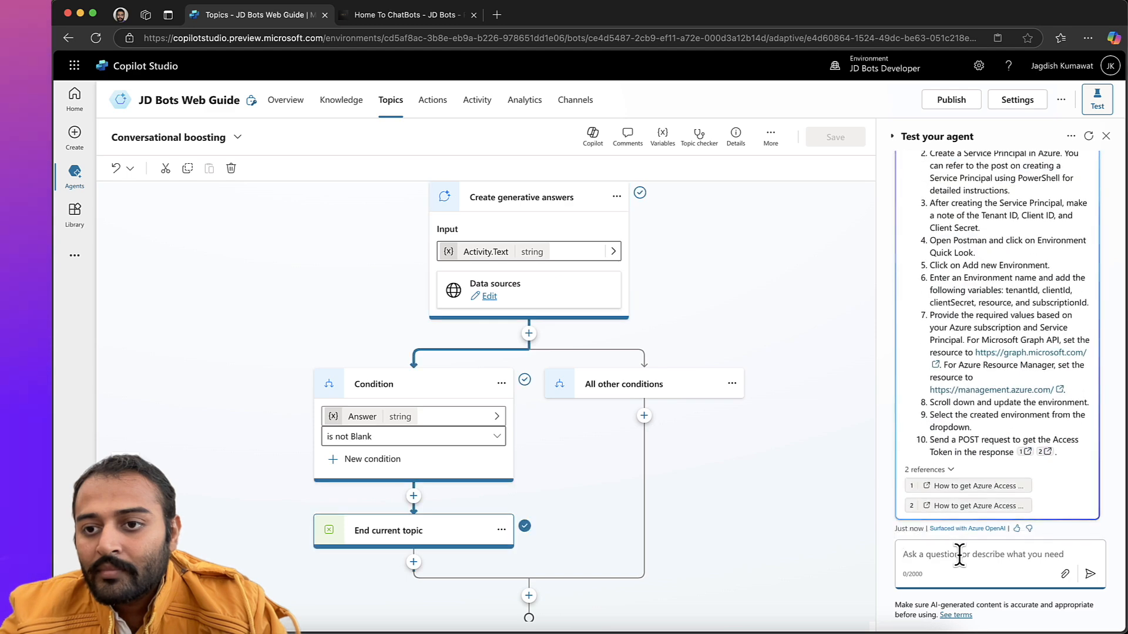
scroll(1043, 375, up, 5)
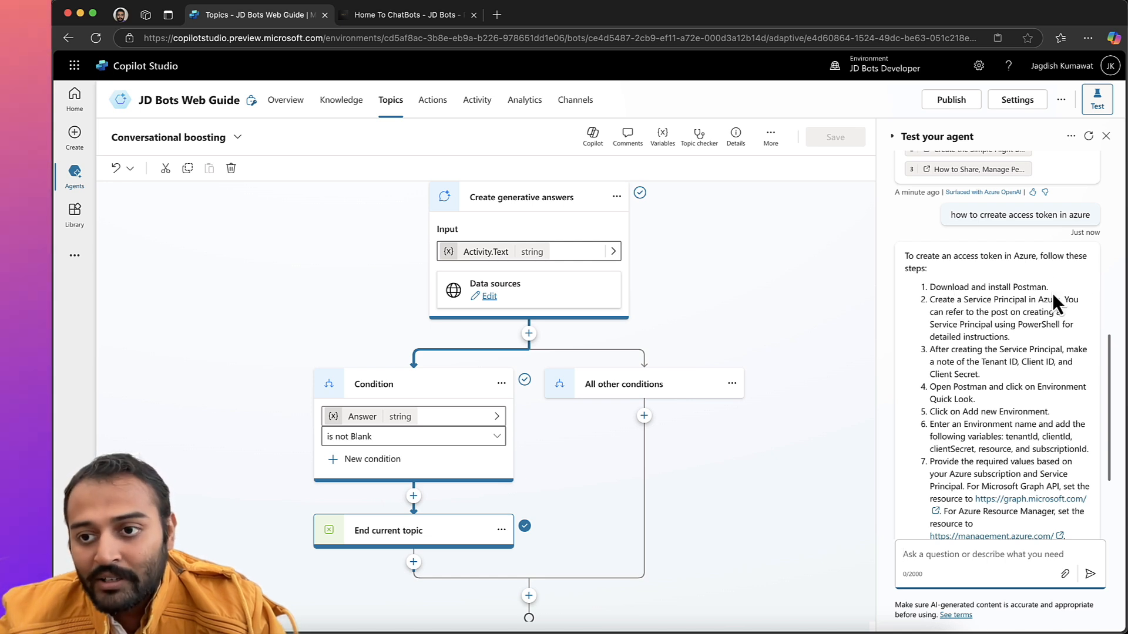
scroll(1052, 293, down, 3)
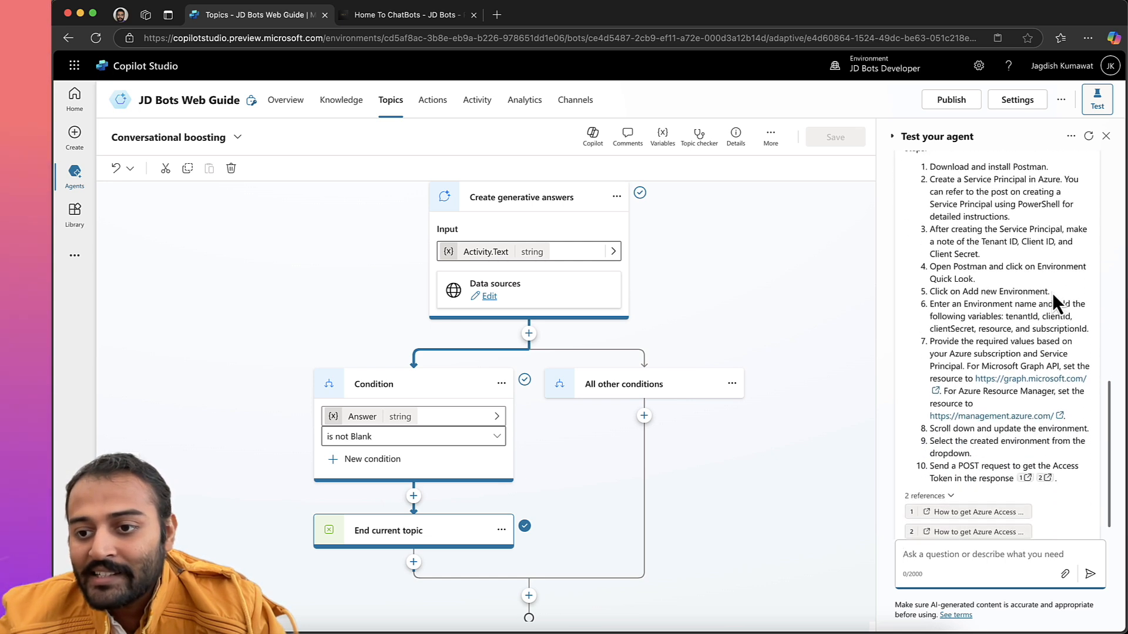
scroll(1011, 258, up, 1)
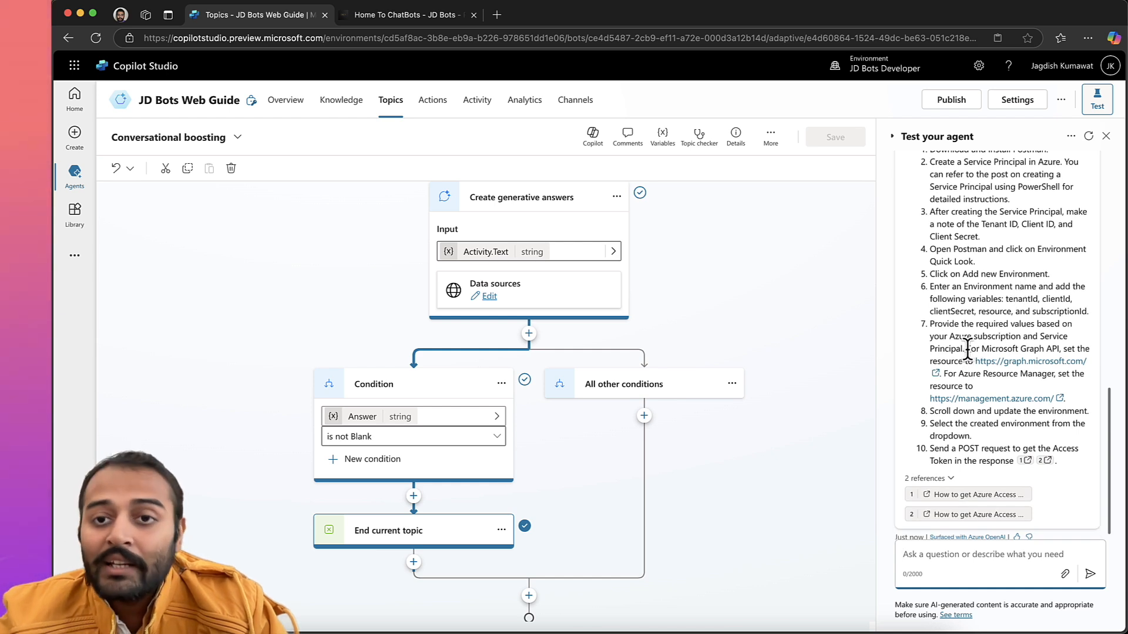
Open the first cited reference in the agent's answer, skim the Azure access token article and return to the agent.
scroll(968, 349, down, 1)
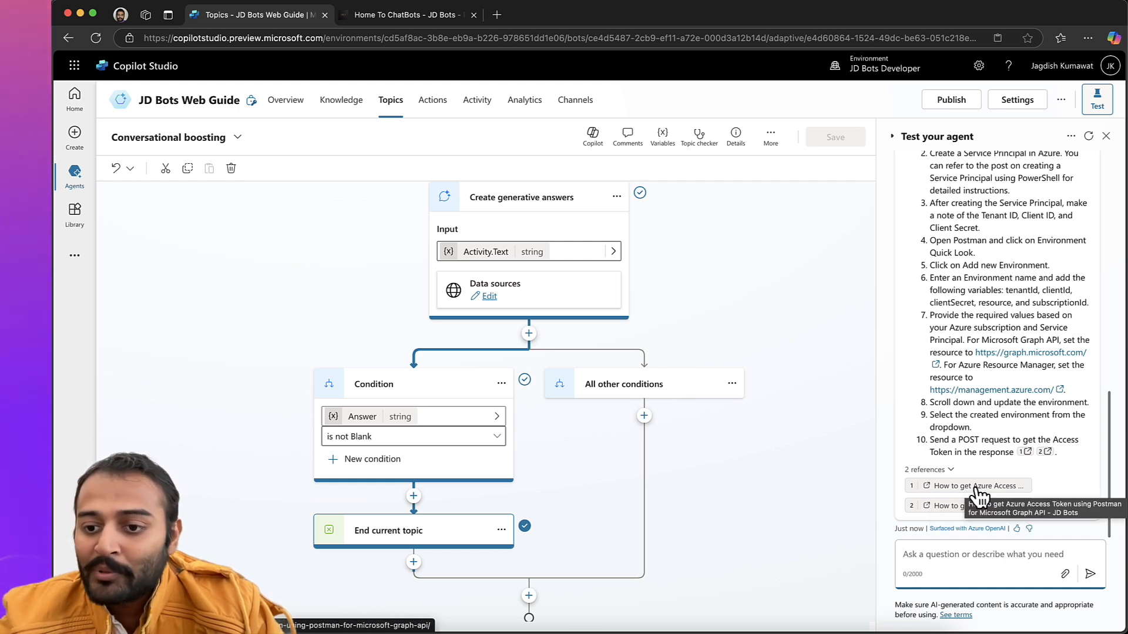
click(978, 495)
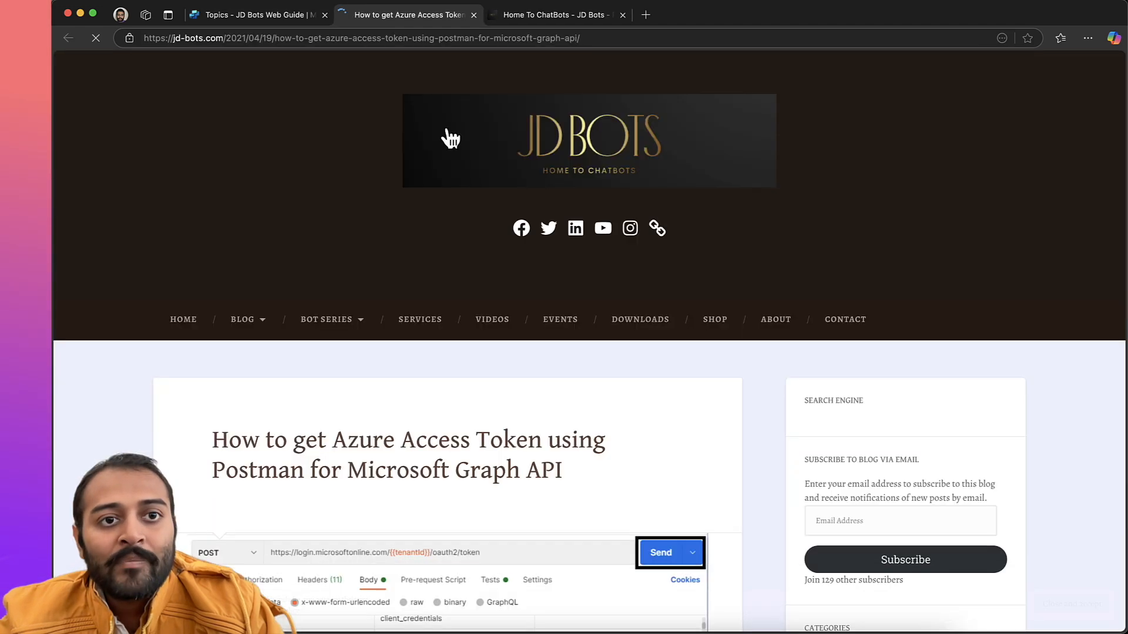
scroll(353, 235, down, 5)
scroll(349, 229, down, 15)
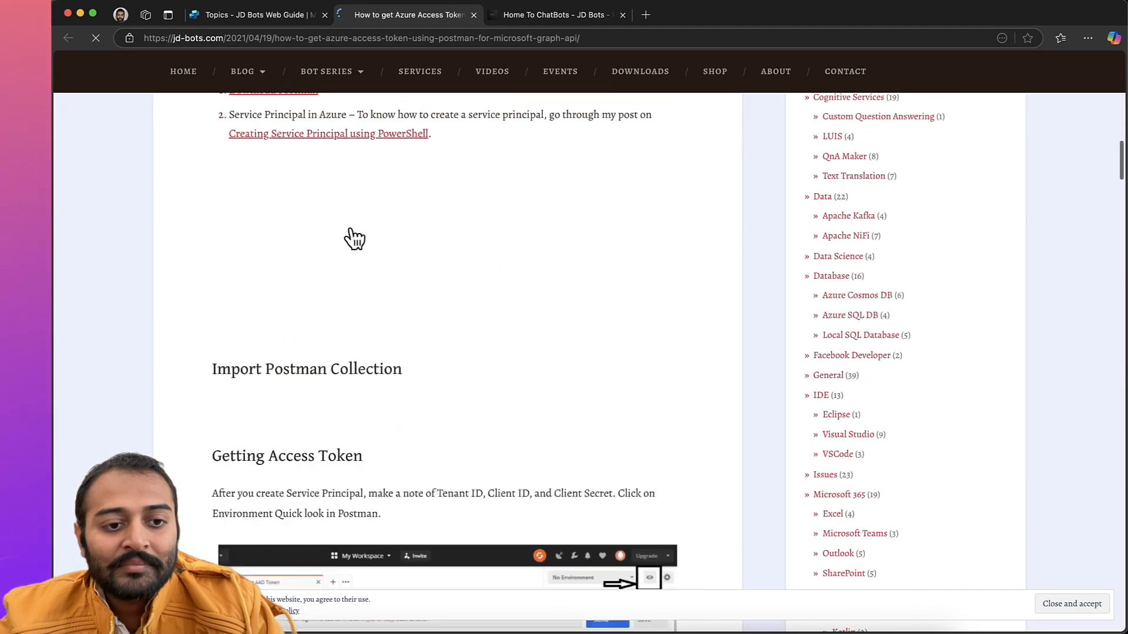
click(276, 19)
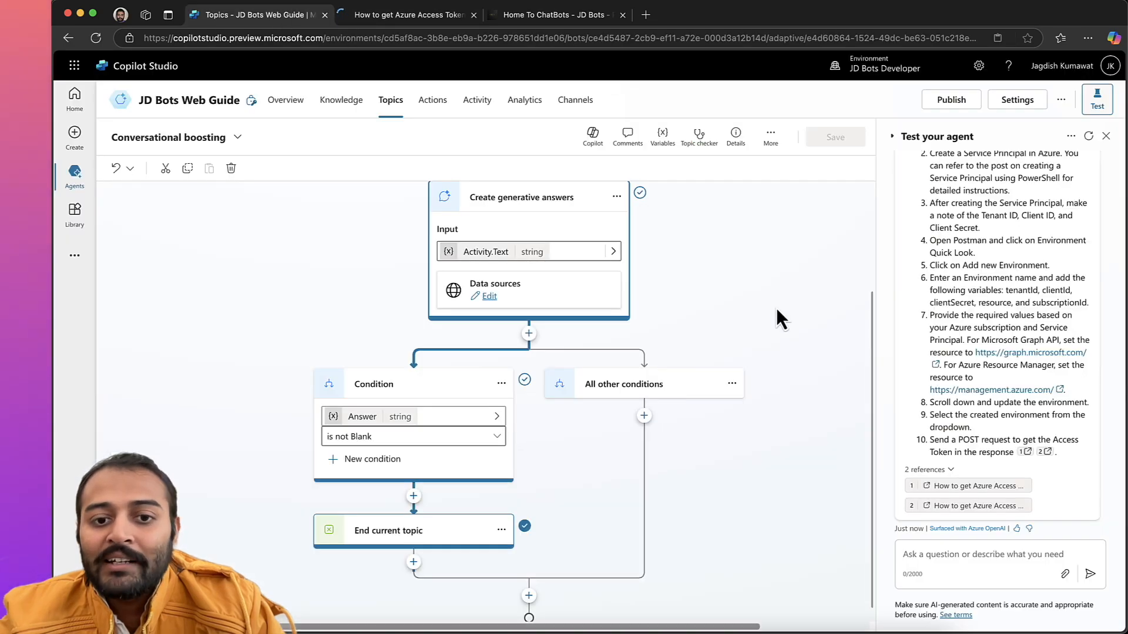
click(804, 368)
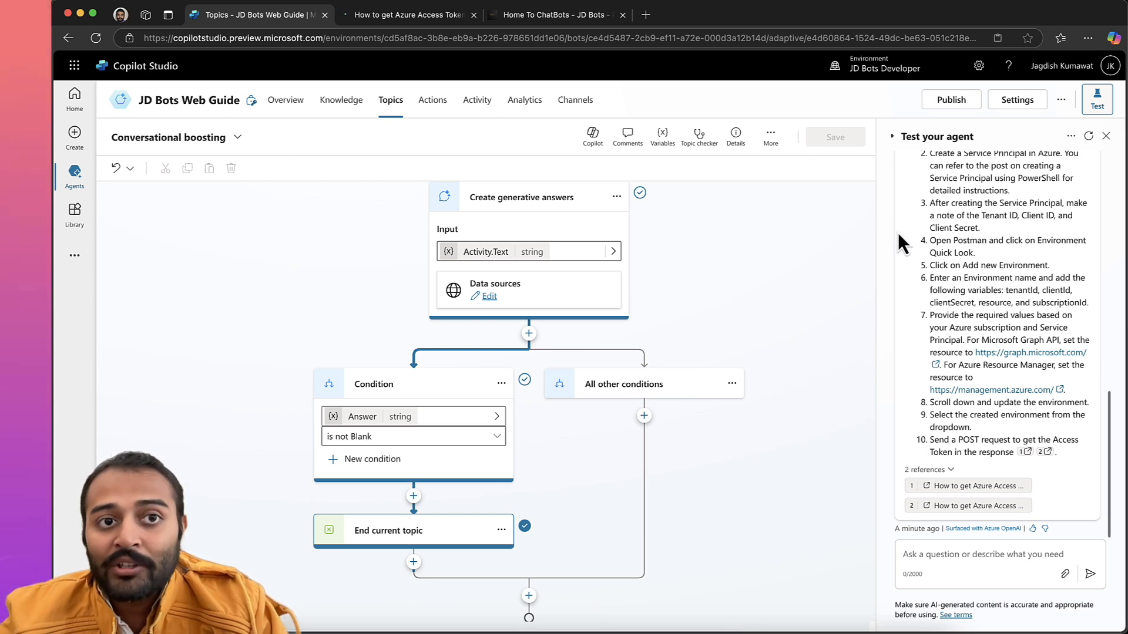
click(402, 18)
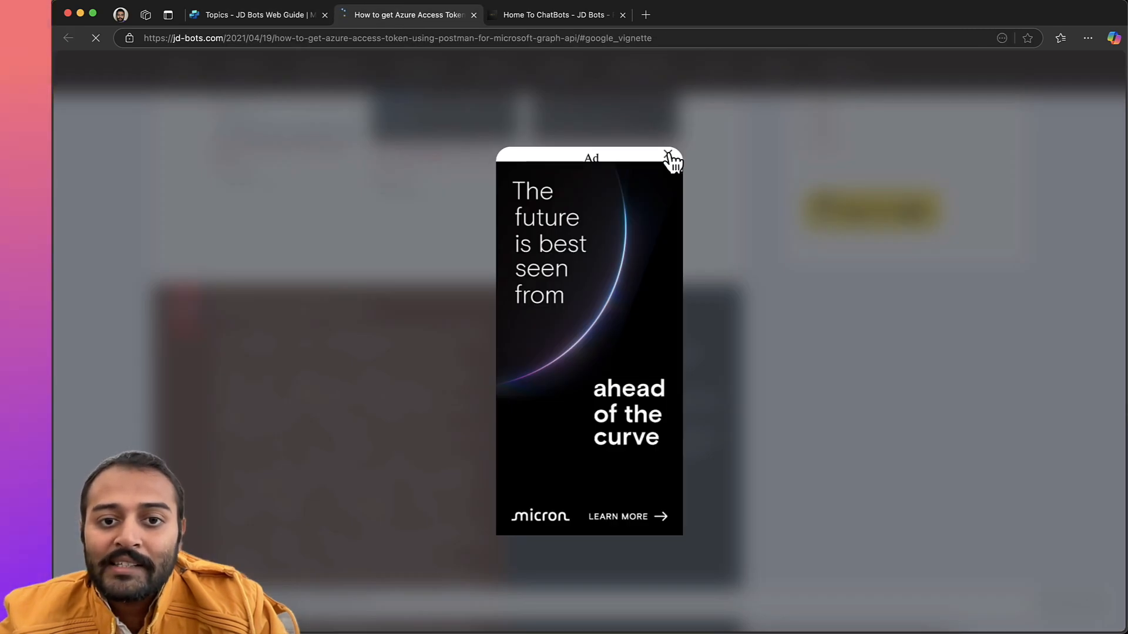
click(269, 15)
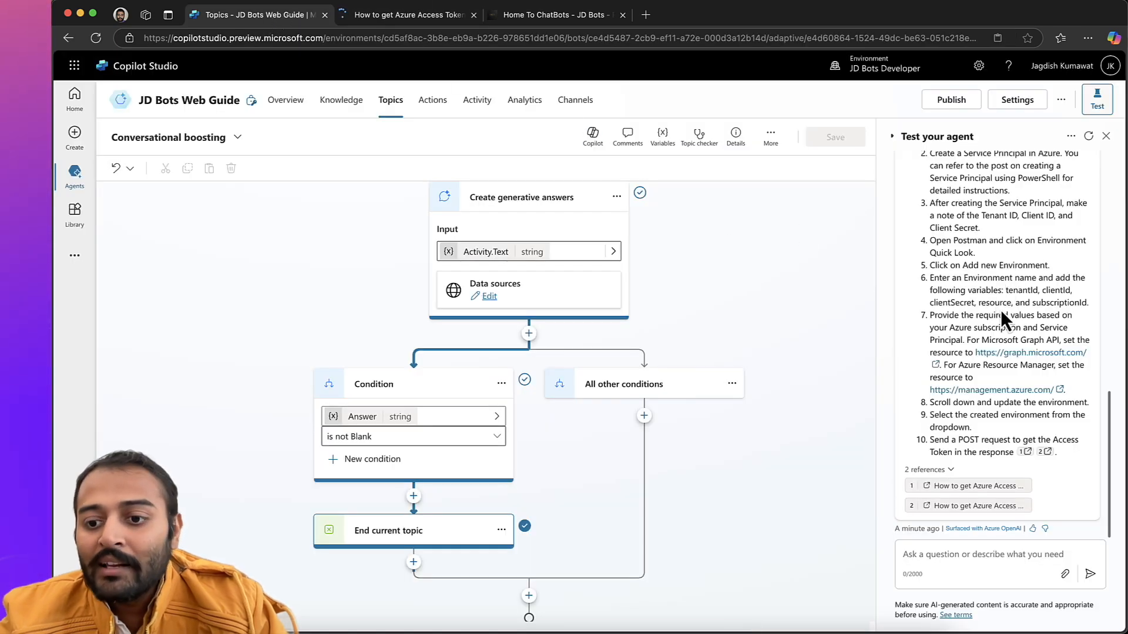
Accept the cookie notice on the JD Bots home page, skim its posts and return to the agent.
click(517, 15)
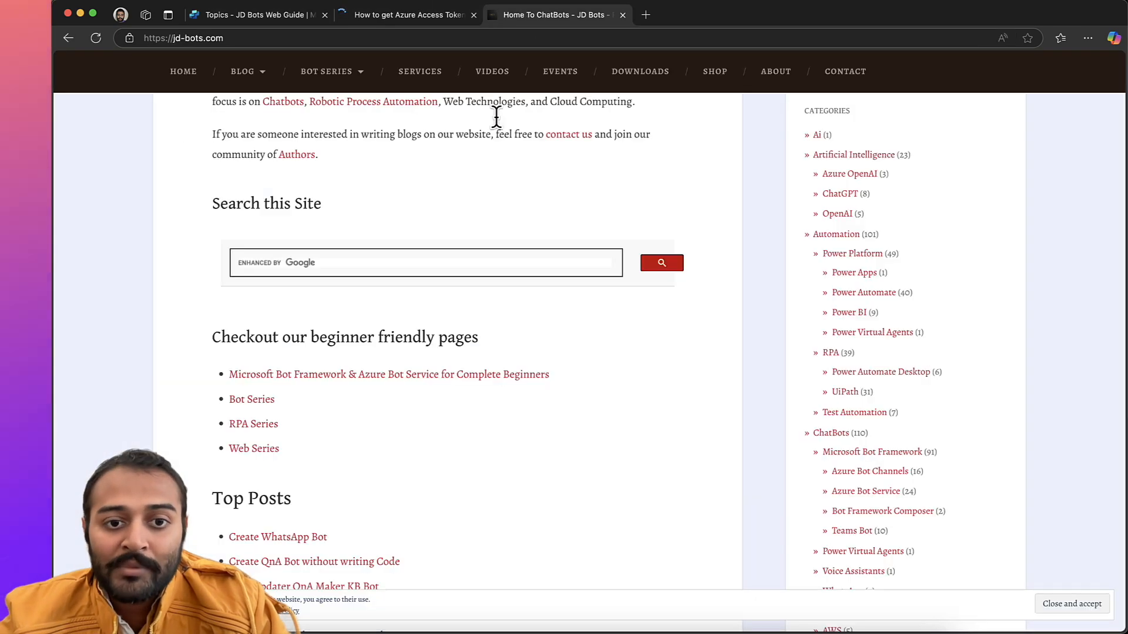
click(1065, 604)
scroll(1006, 506, down, 10)
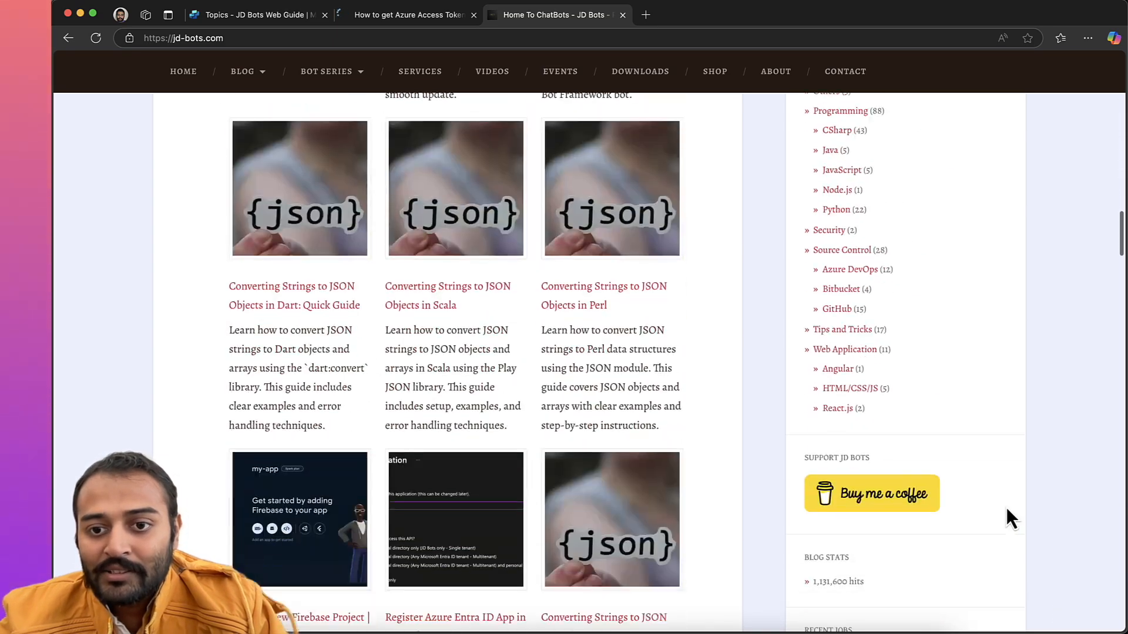
scroll(1007, 506, up, 10)
click(258, 22)
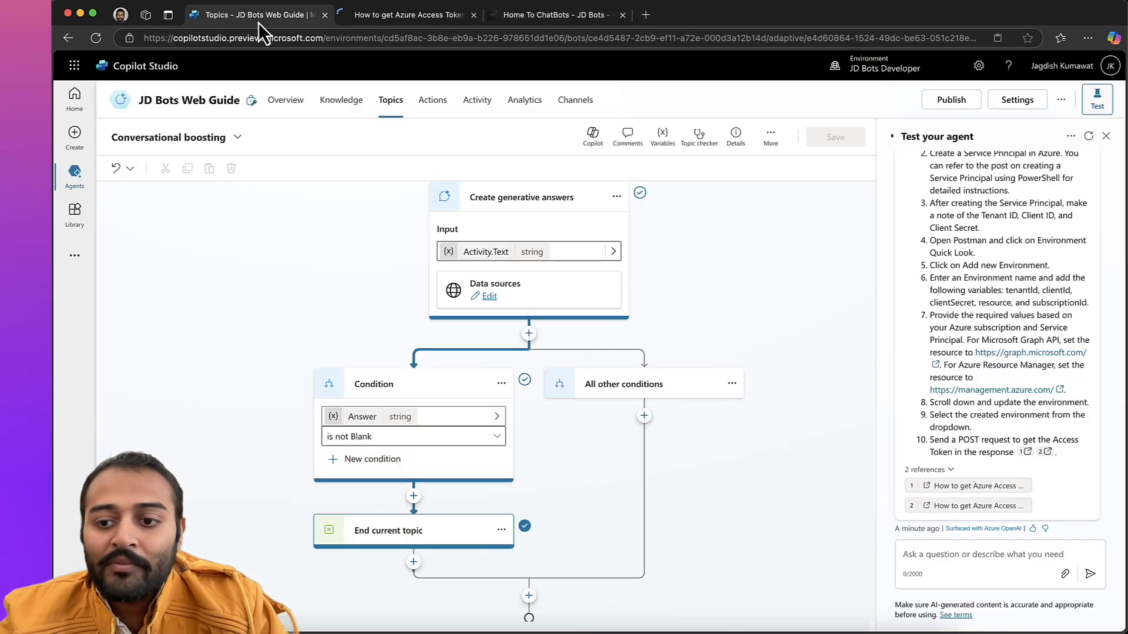
Send "thank you" in the test chat to trace the triggered topic.
click(964, 549)
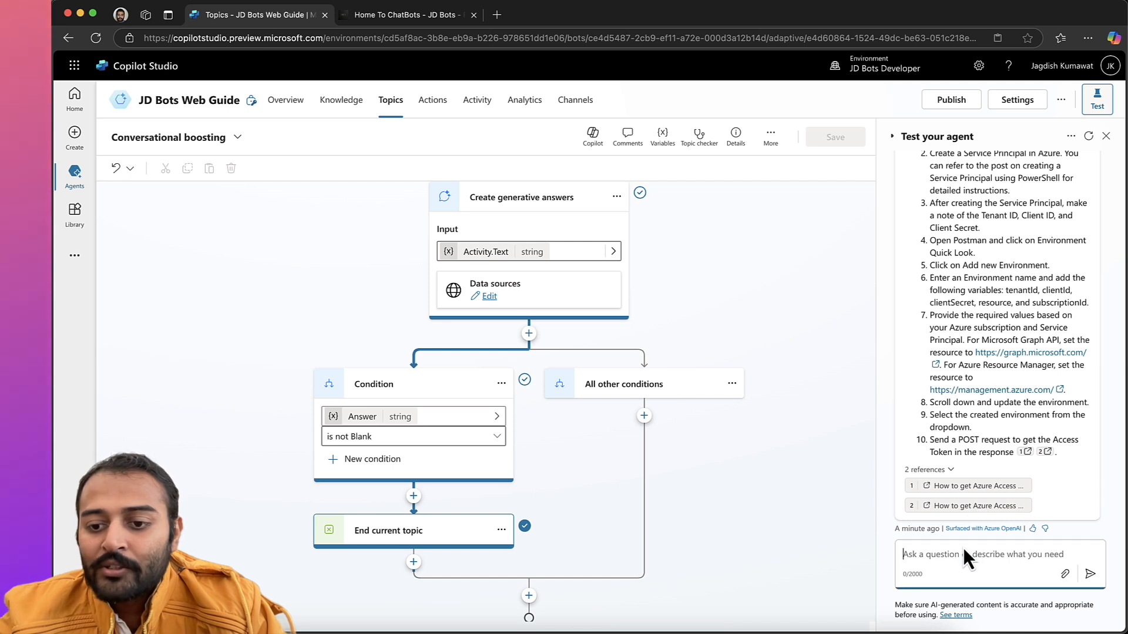
text(thank )
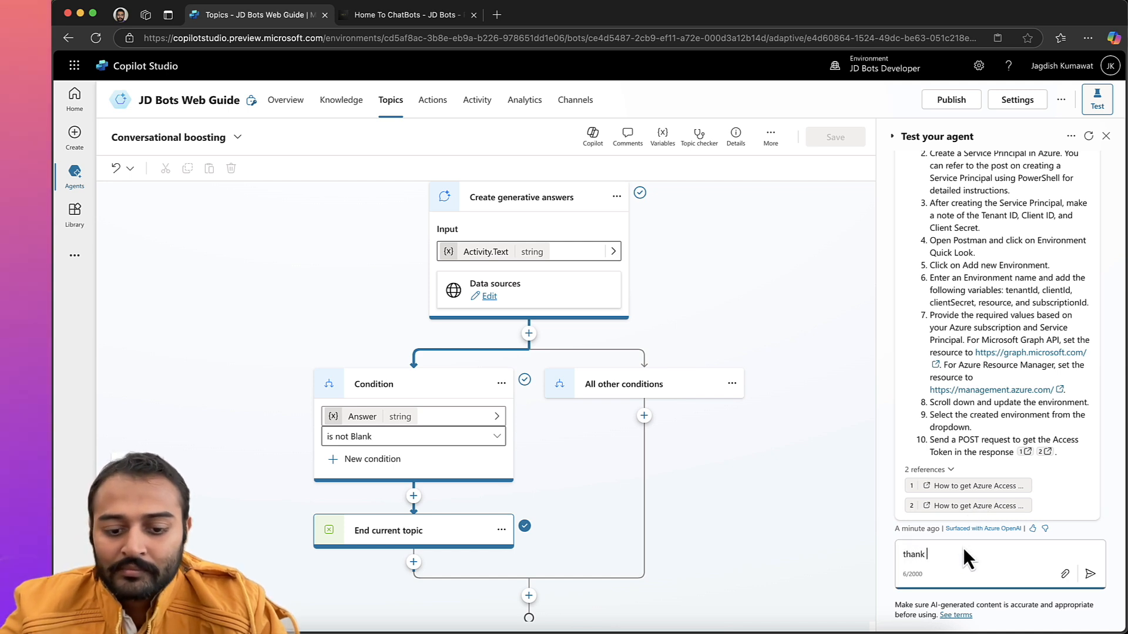
text(you)
key(Return)
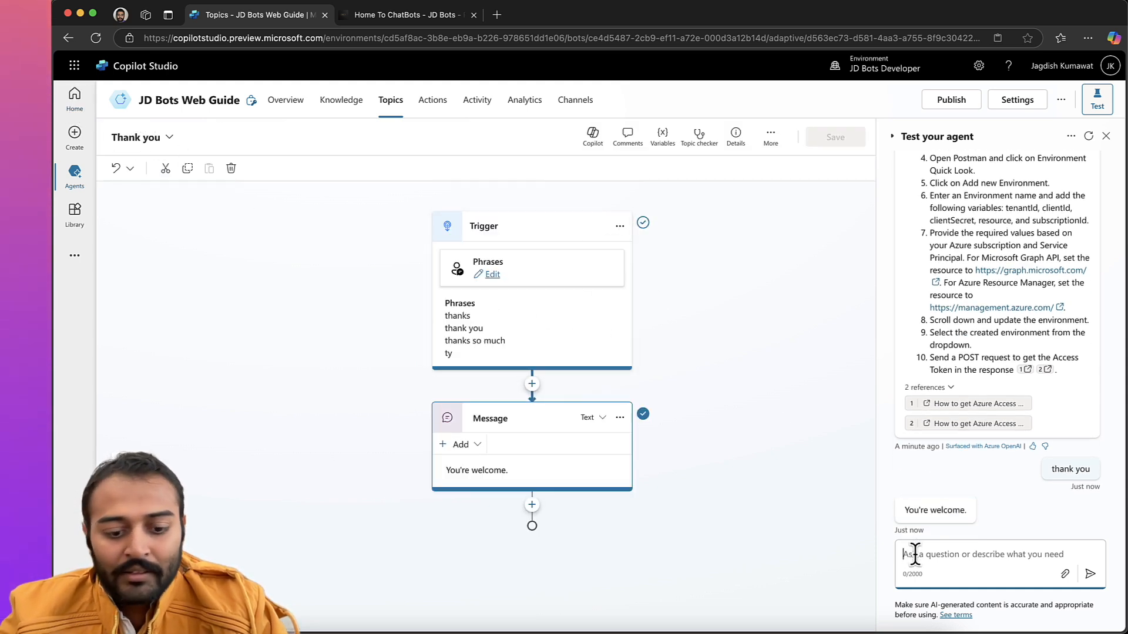
Send "good bye" in the test chat, answer Yes to ending the conversation and follow the tracked topics.
text(good )
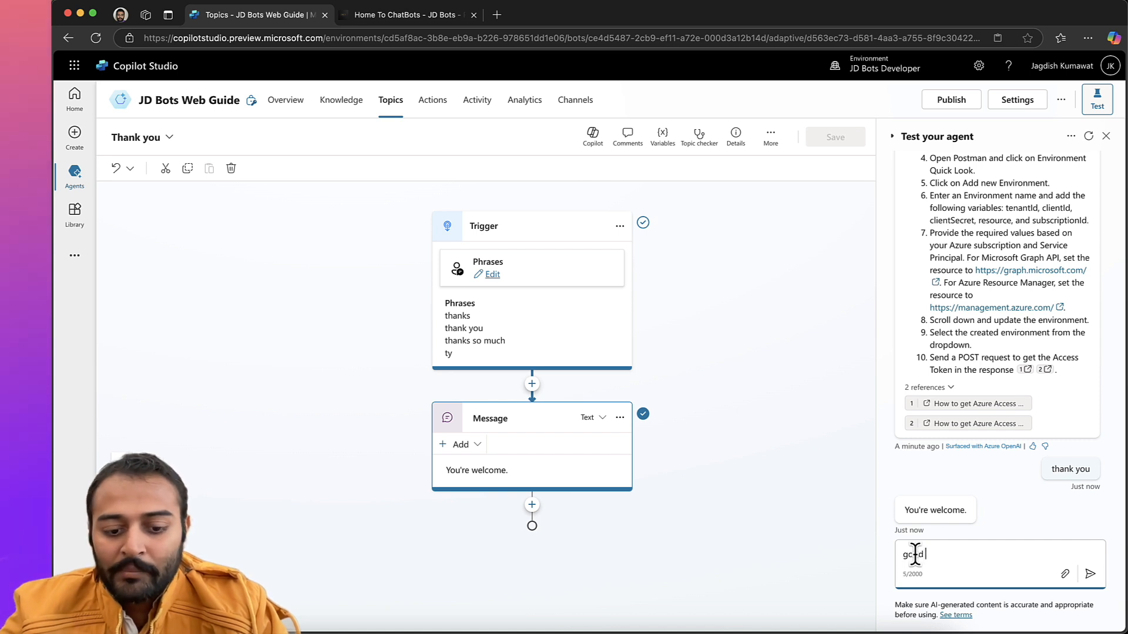
text(bye)
key(Return)
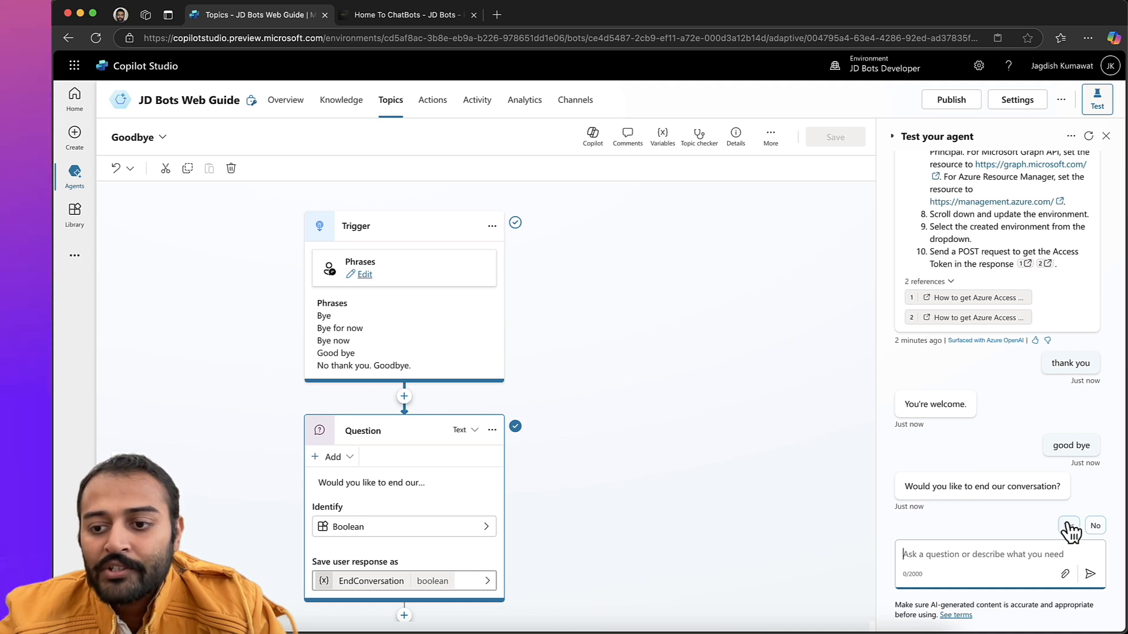
scroll(465, 469, down, 5)
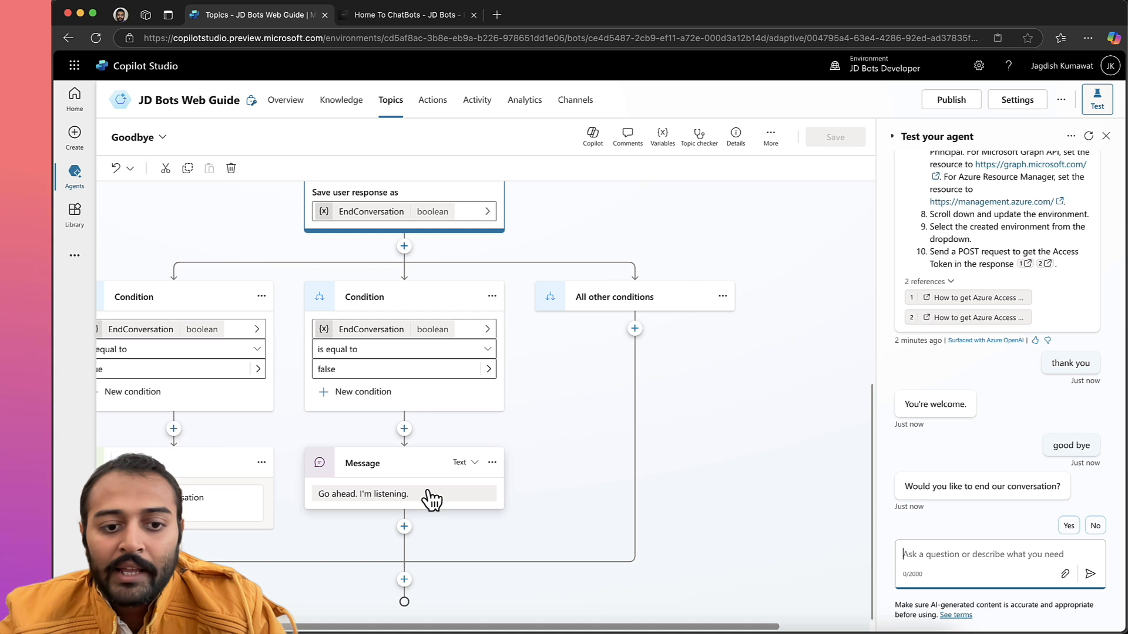
click(1069, 526)
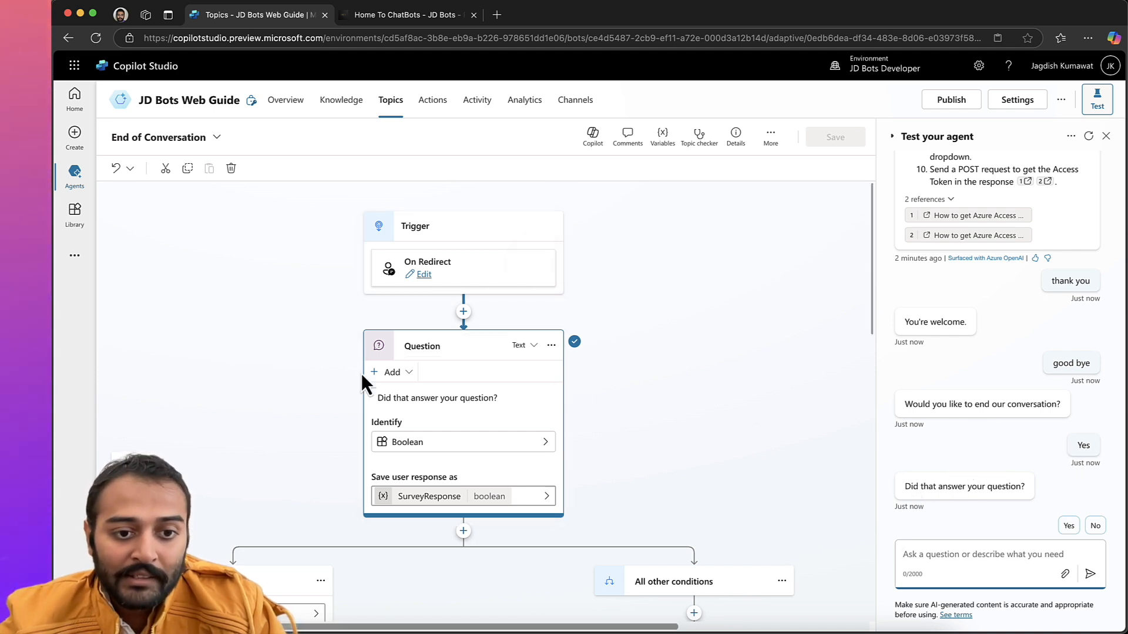
scroll(361, 373, down, 10)
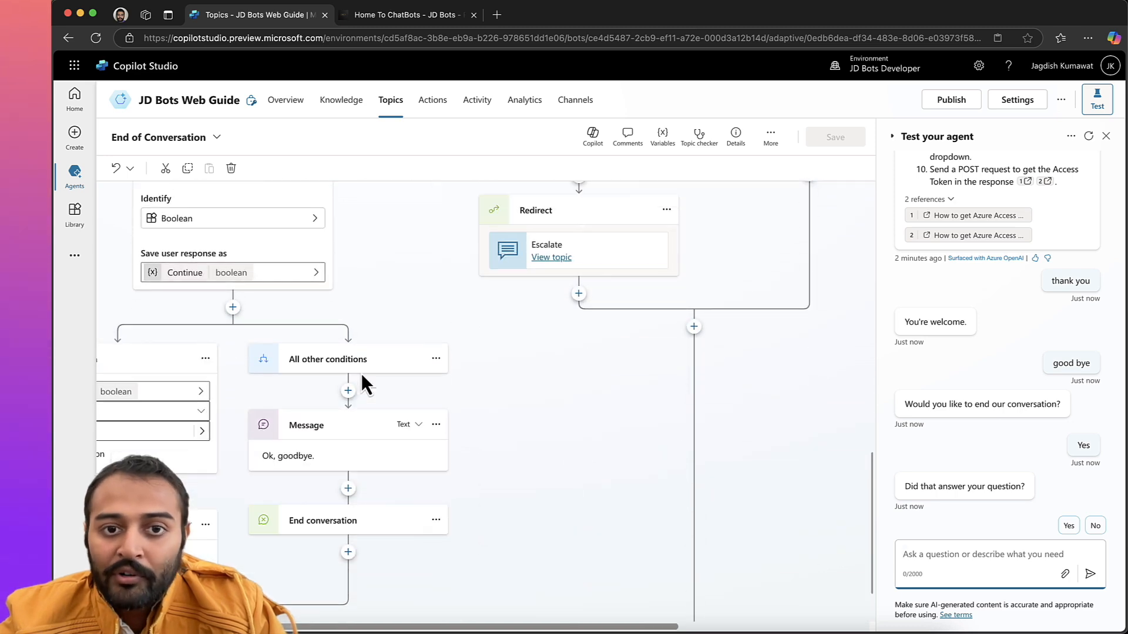
Complete the closing survey by answering Yes, rating the experience 5 stars and replying "no" to further help.
click(1071, 527)
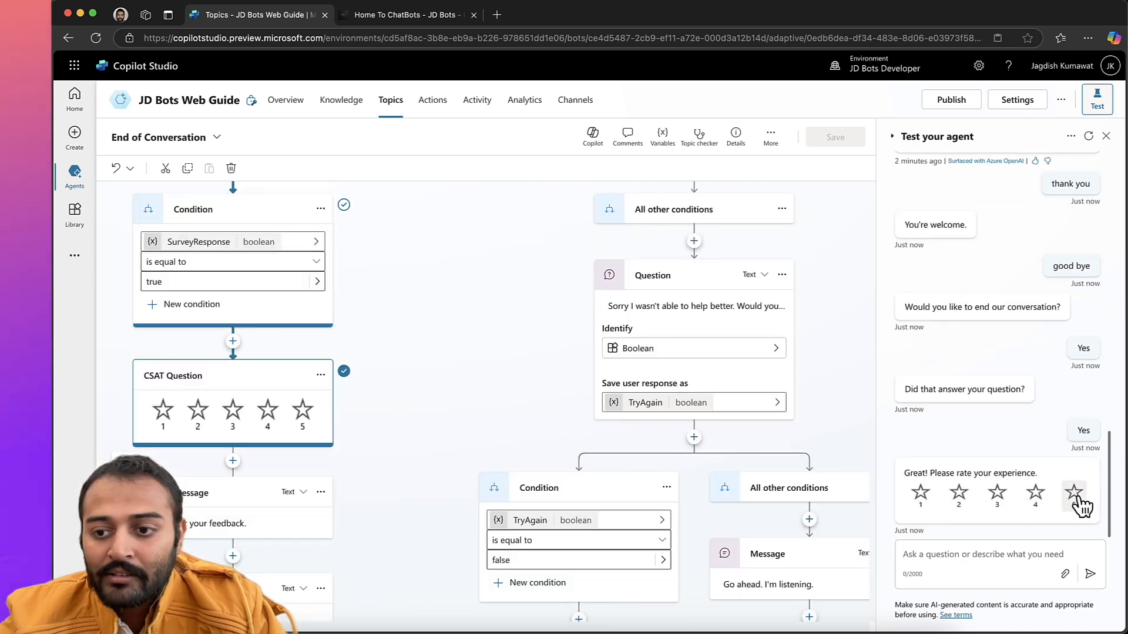
click(1075, 495)
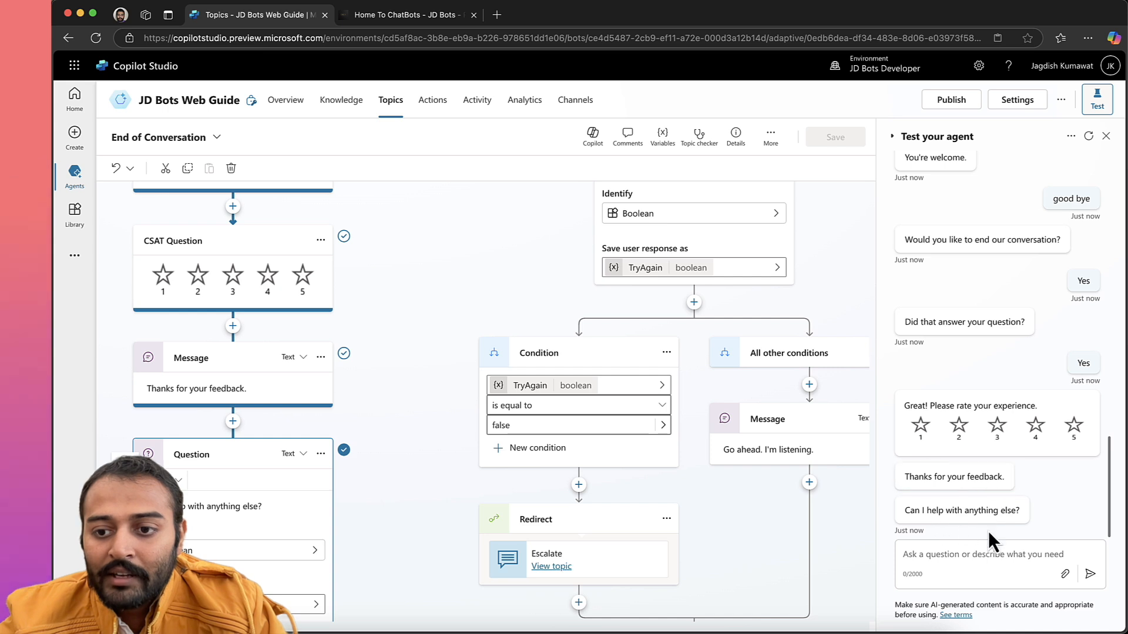
click(993, 554)
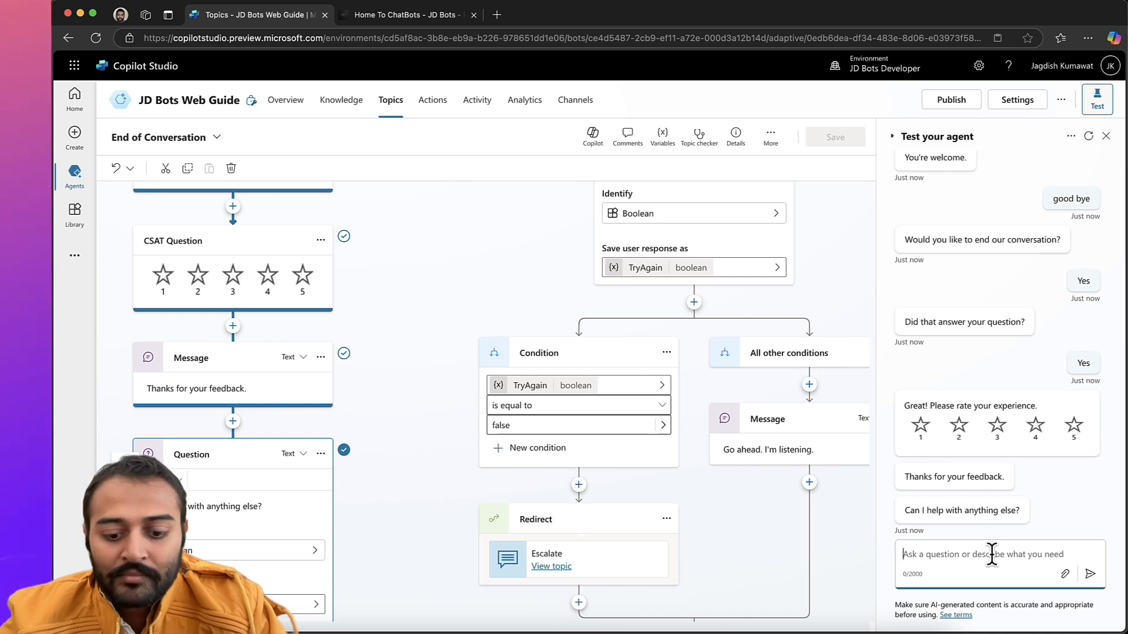
text(no)
key(Return)
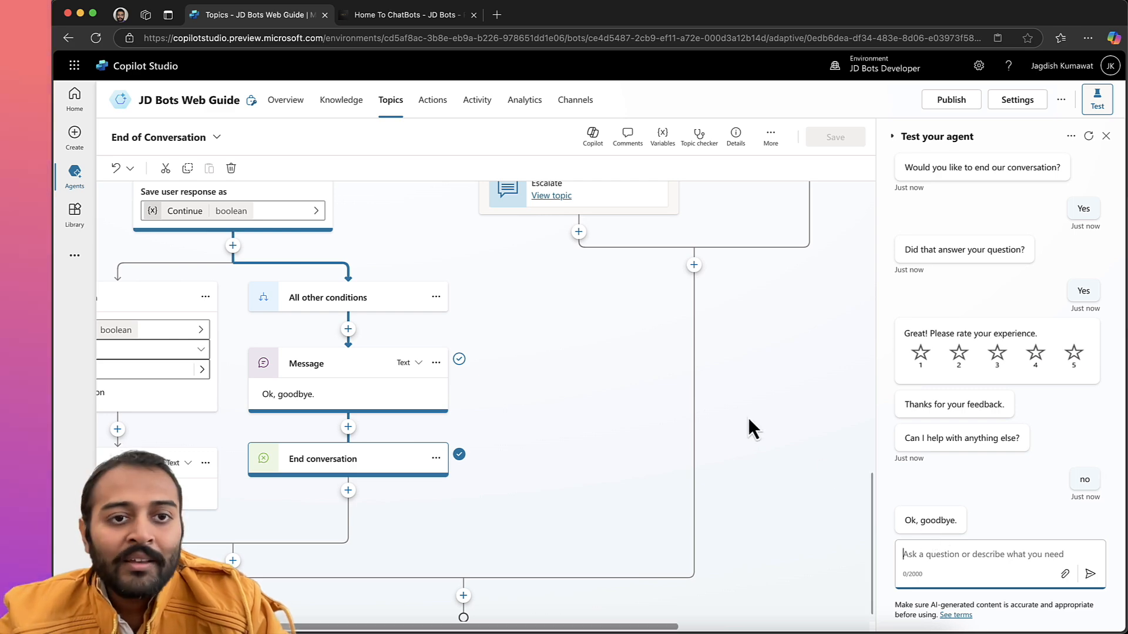
Look over the agent's overview, including its knowledge, actions, triggers and topics sections.
click(294, 104)
scroll(266, 383, down, 1)
scroll(265, 383, down, 6)
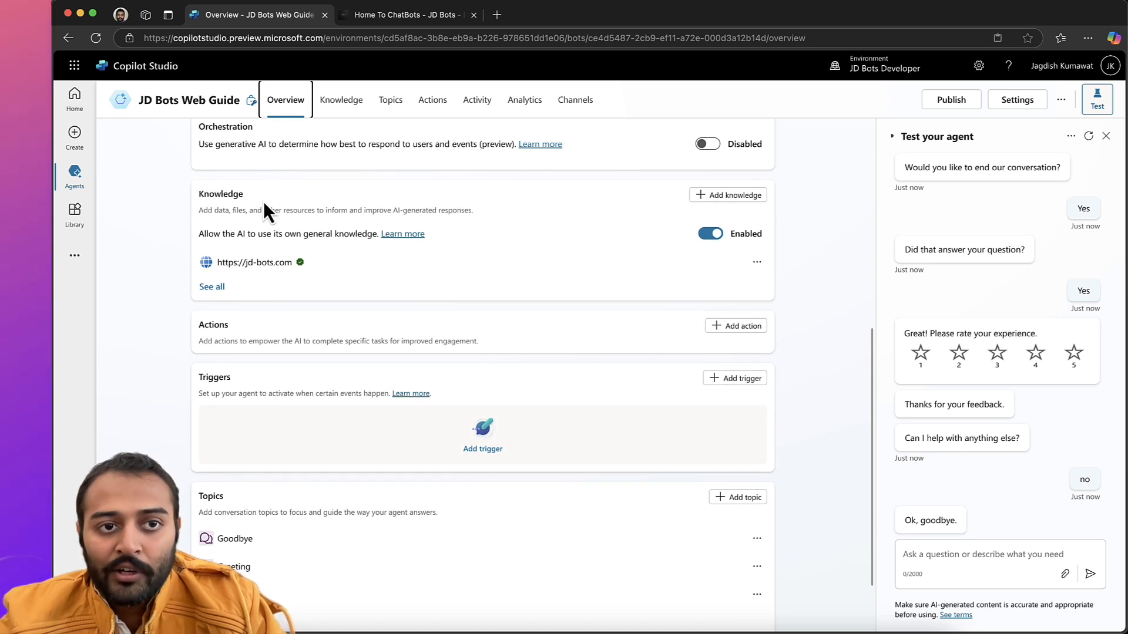
Examine the agent's knowledge sources and the source types offered for adding knowledge, without adding any.
click(340, 105)
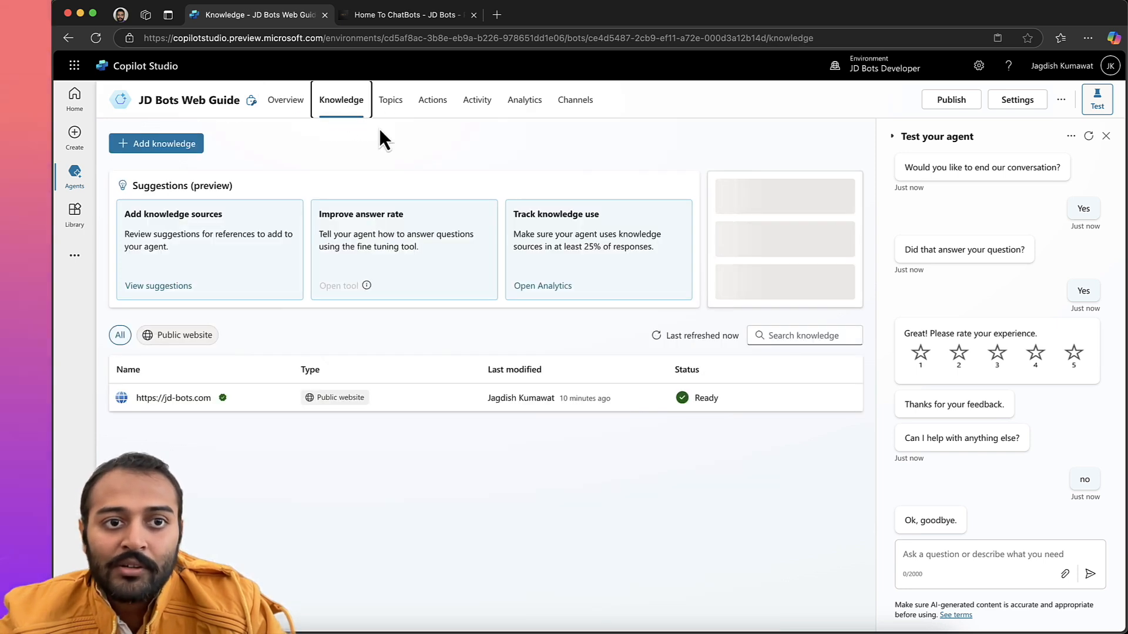
click(166, 148)
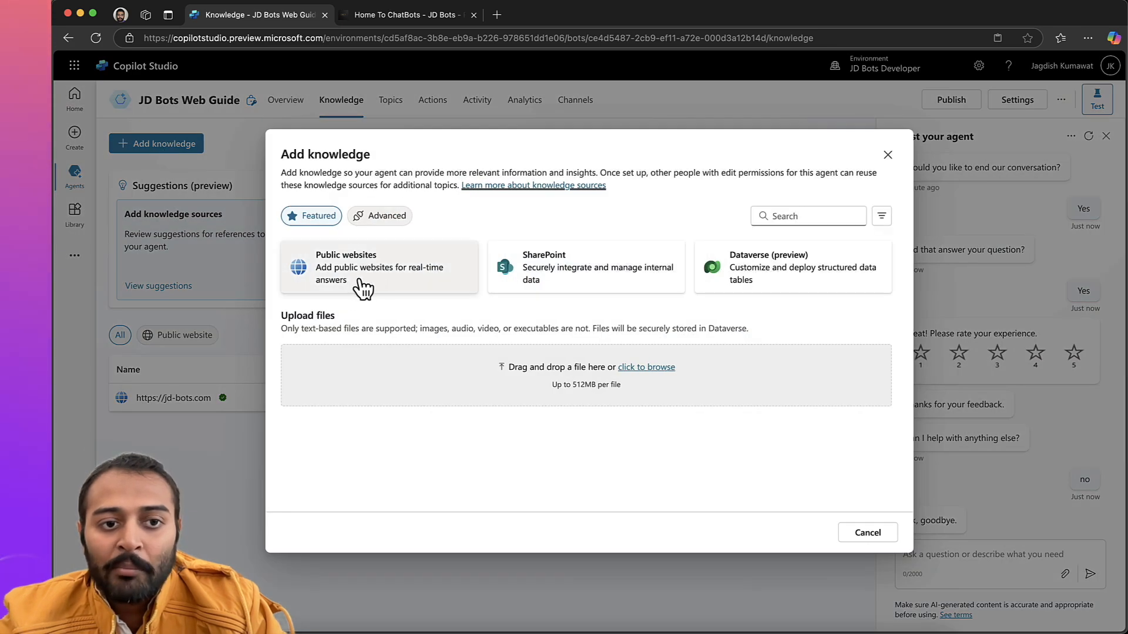
click(889, 156)
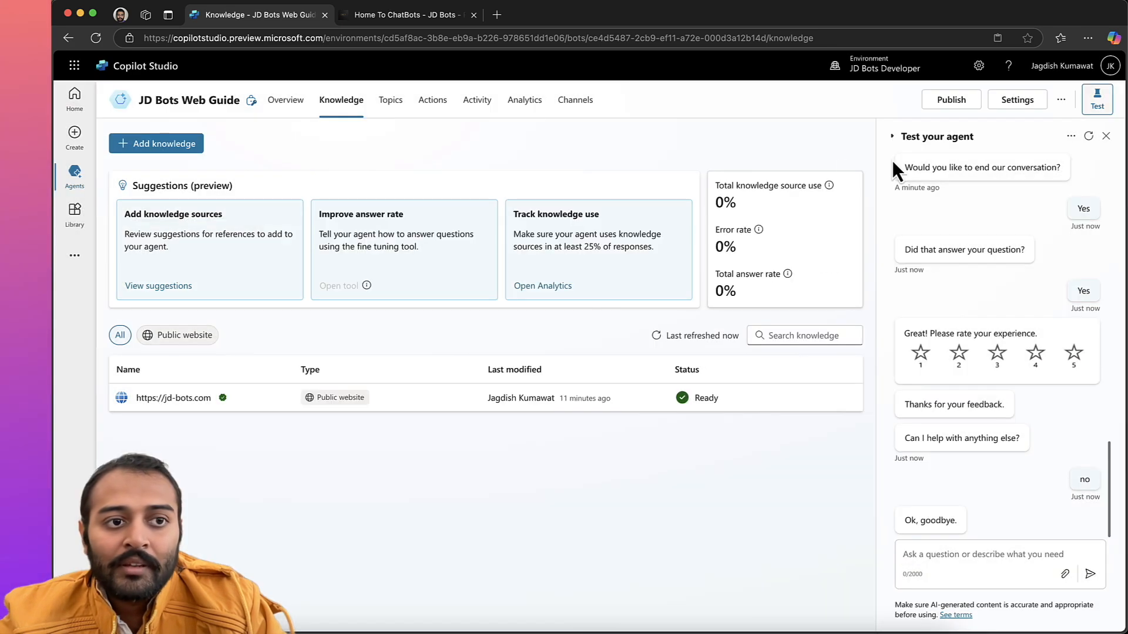
click(192, 144)
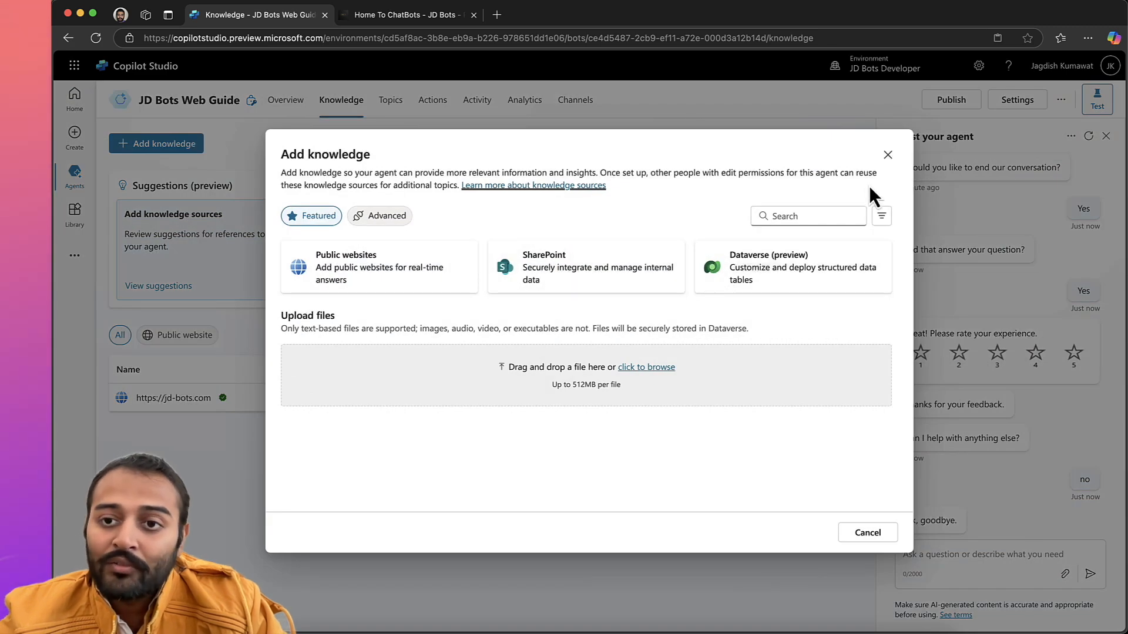
click(888, 155)
Open the Start Over custom topic and examine its trigger phrases, confirmation question and condition branches.
click(390, 101)
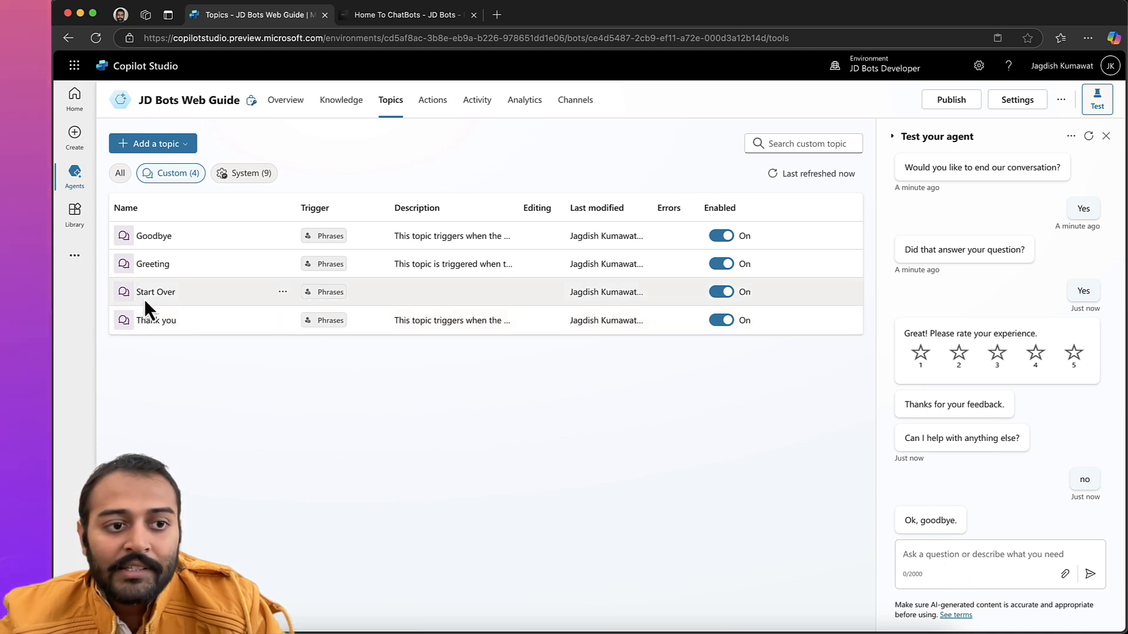
click(160, 292)
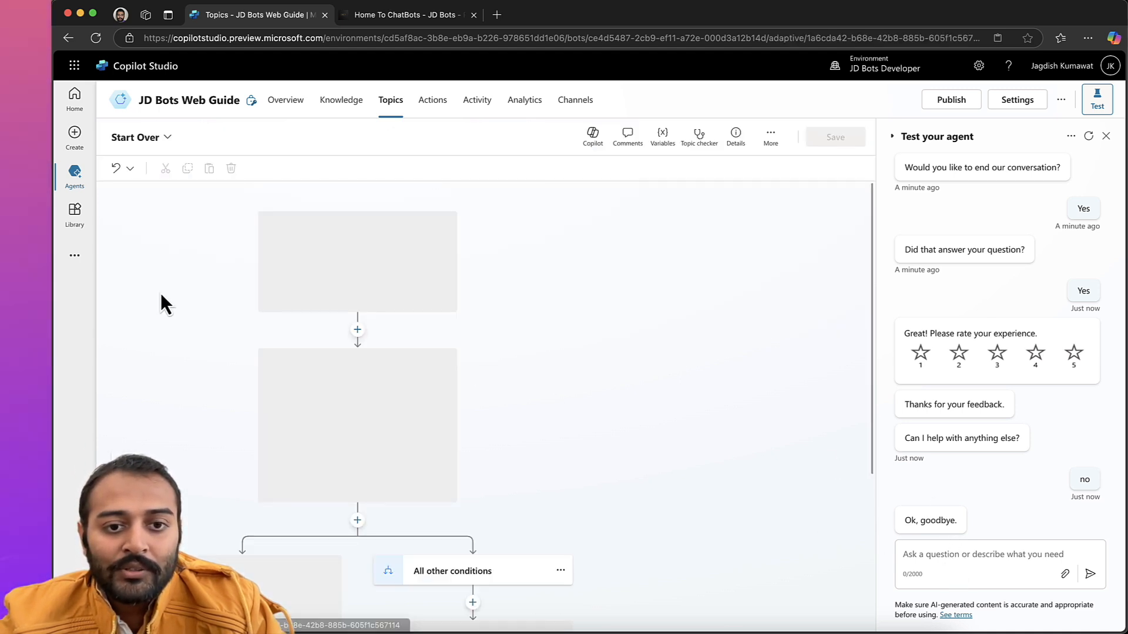
scroll(362, 418, down, 2)
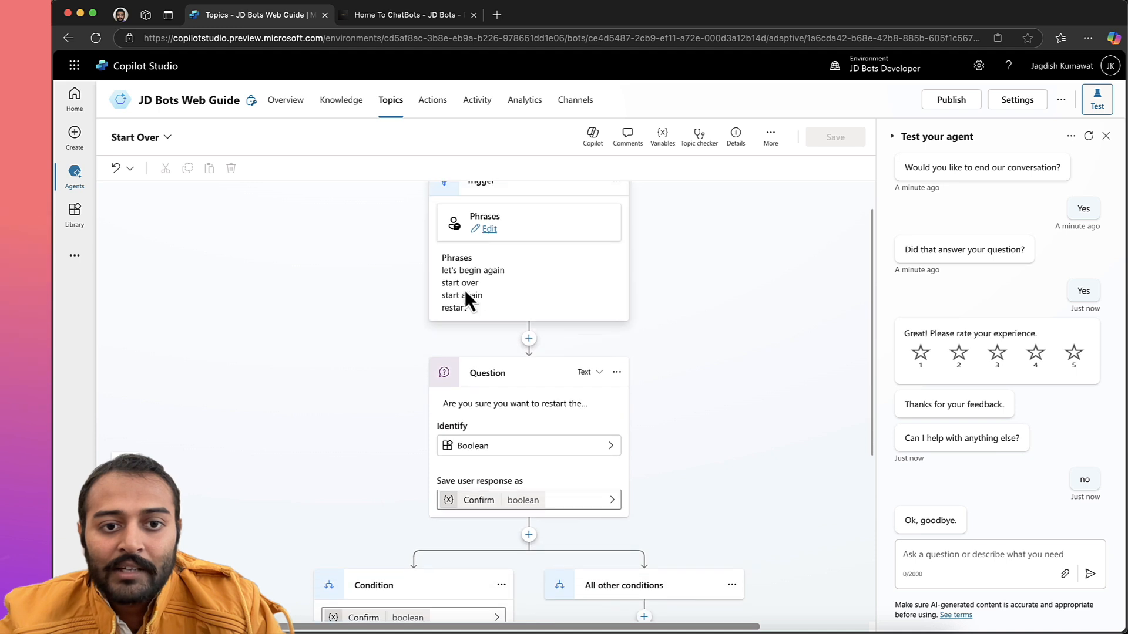
scroll(388, 370, down, 5)
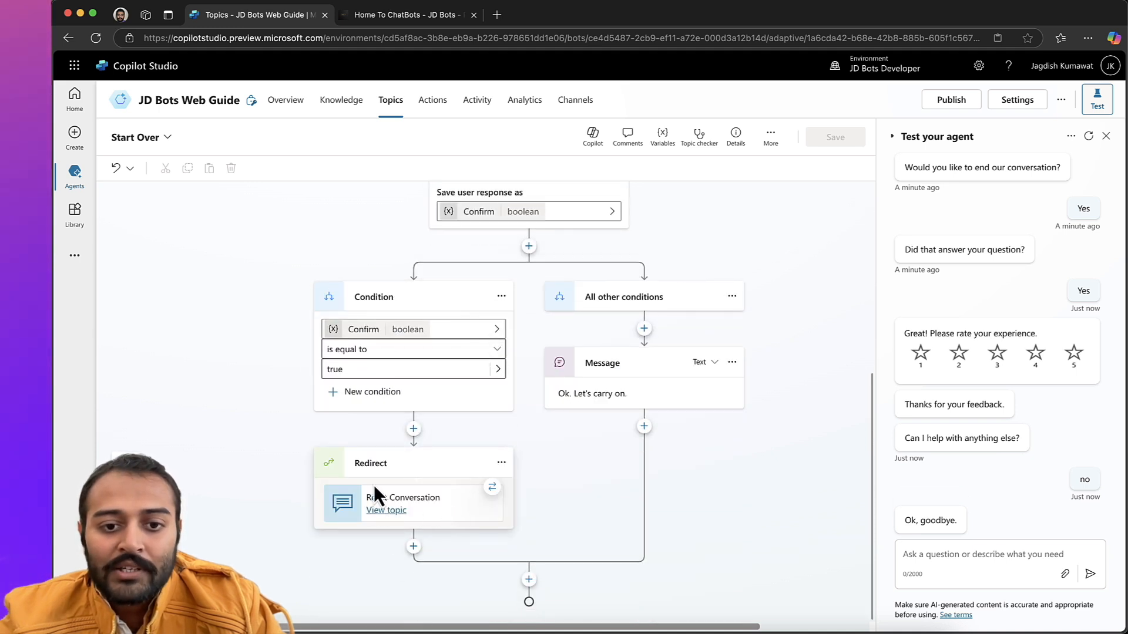
Review the agent's system topics and the options for adding a topic, and open its actions page.
click(393, 100)
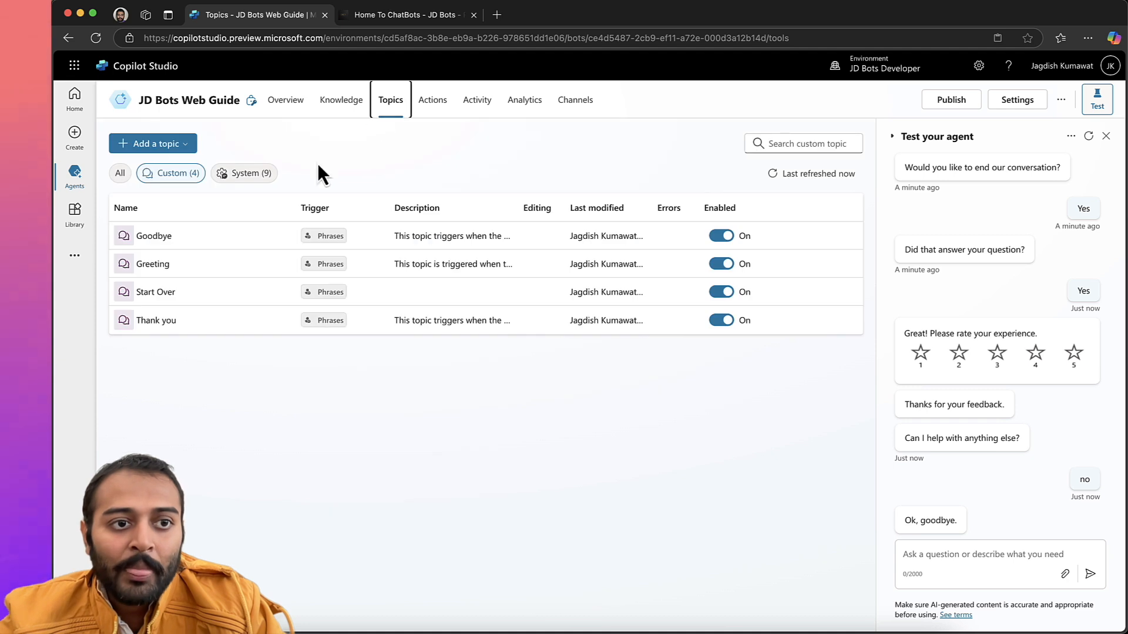
click(250, 174)
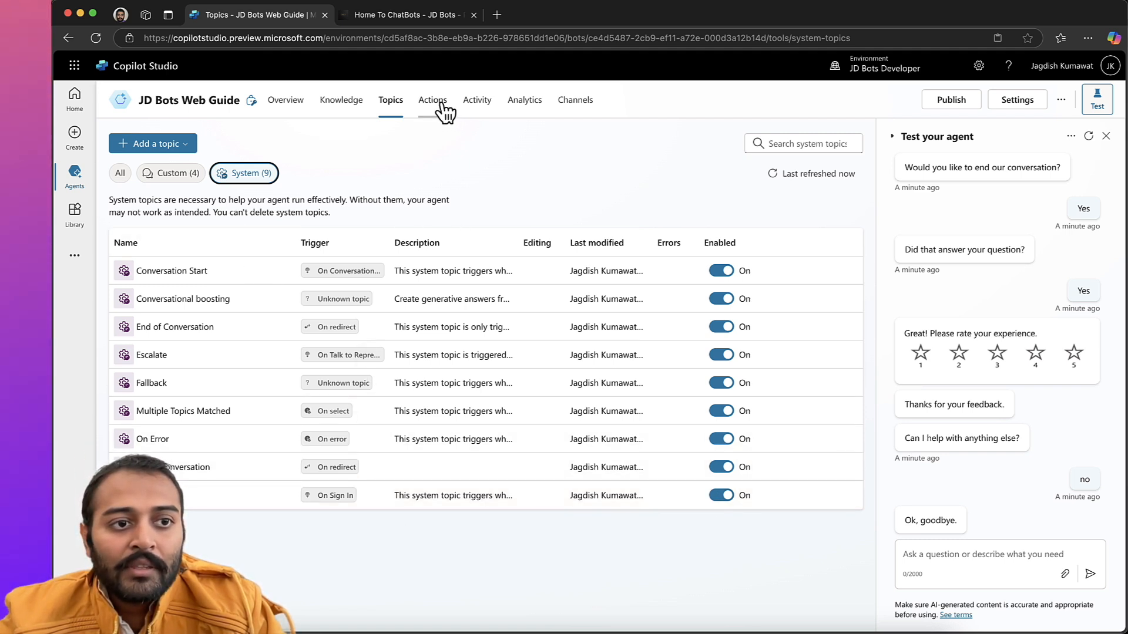
click(179, 144)
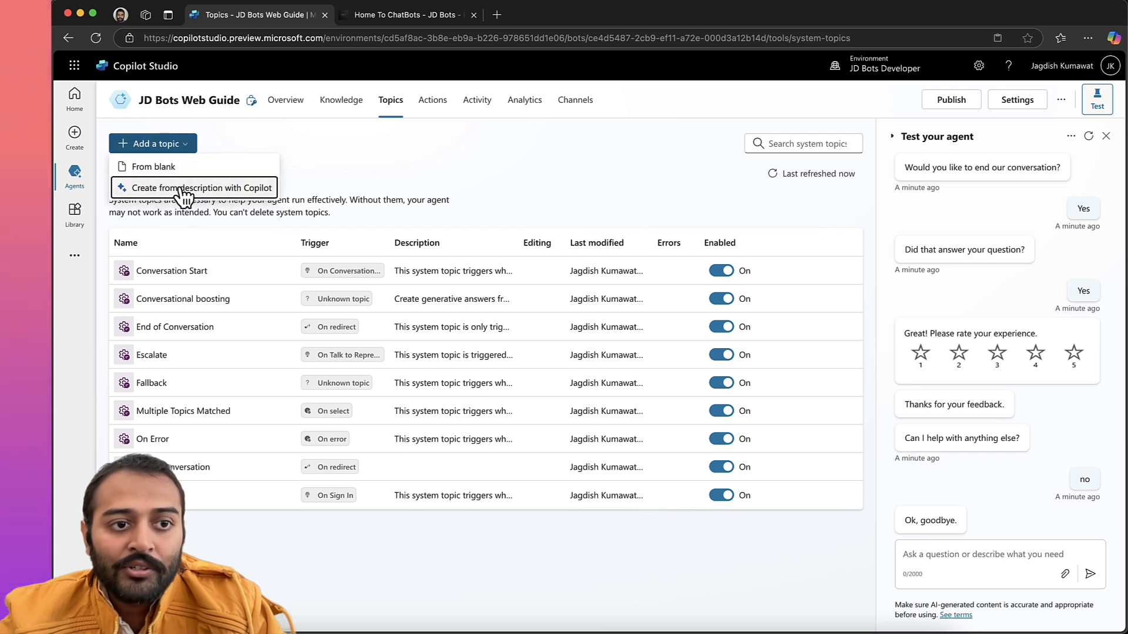
click(400, 170)
click(433, 101)
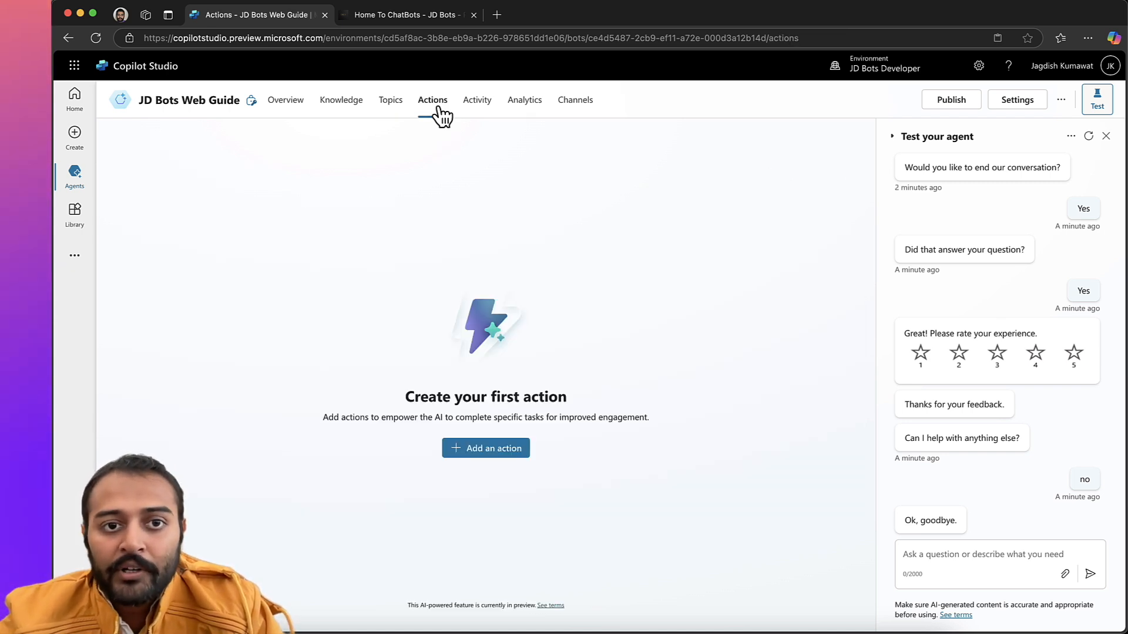
Check the agent's activity page and its generative AI orchestration setting on the overview.
click(487, 106)
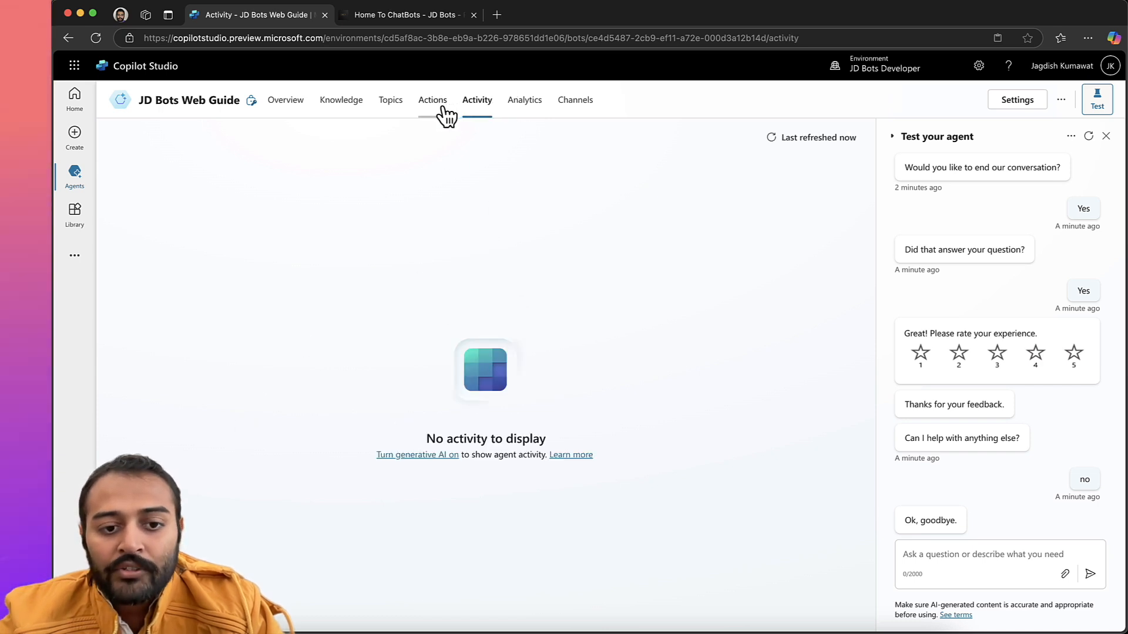
click(286, 101)
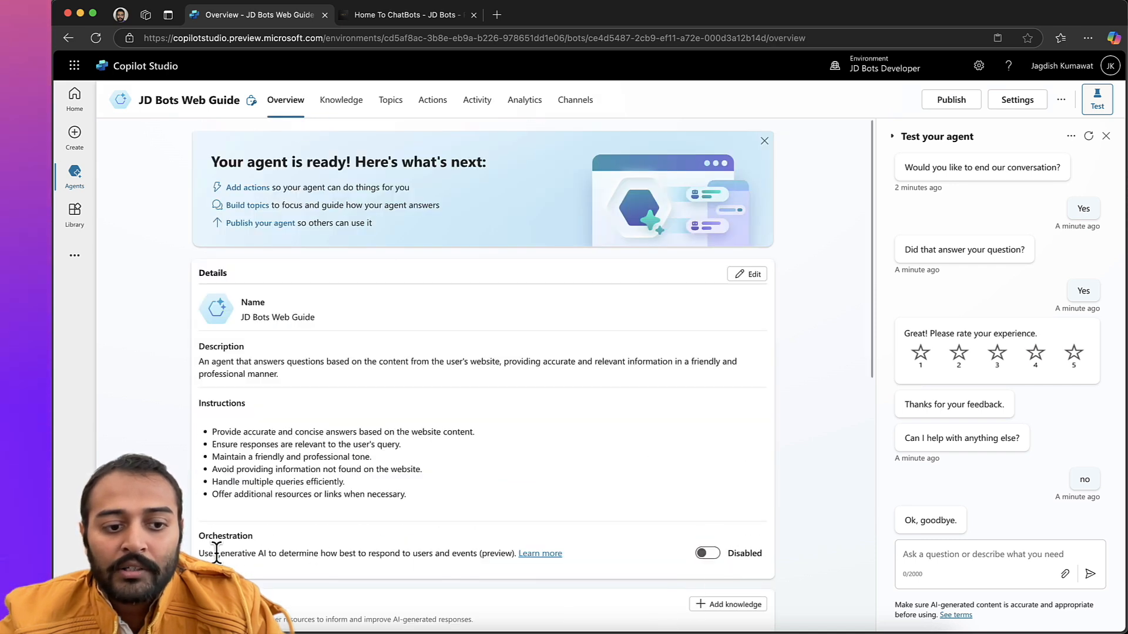
click(475, 105)
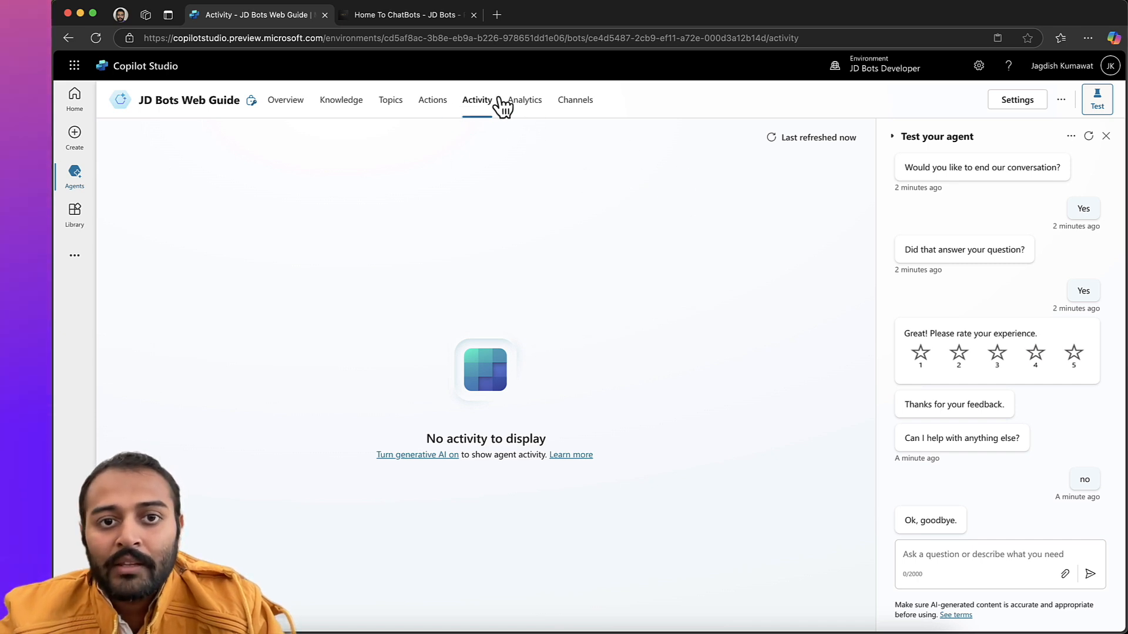
Switch the agent's analytics to New Analytics and review its charts and the available date ranges.
click(524, 105)
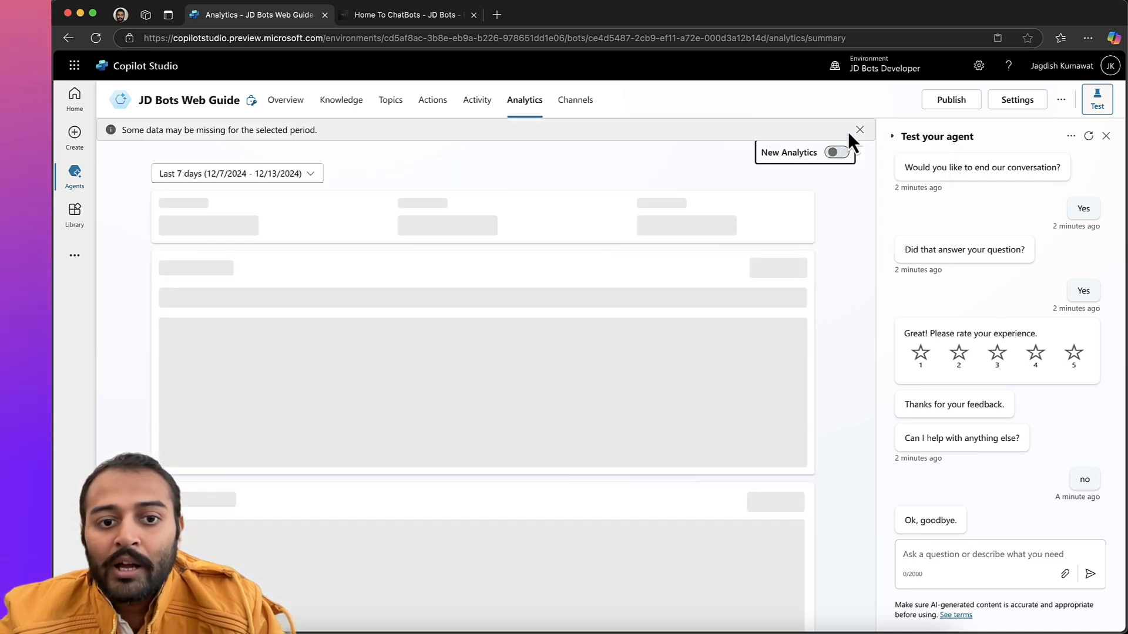
click(847, 145)
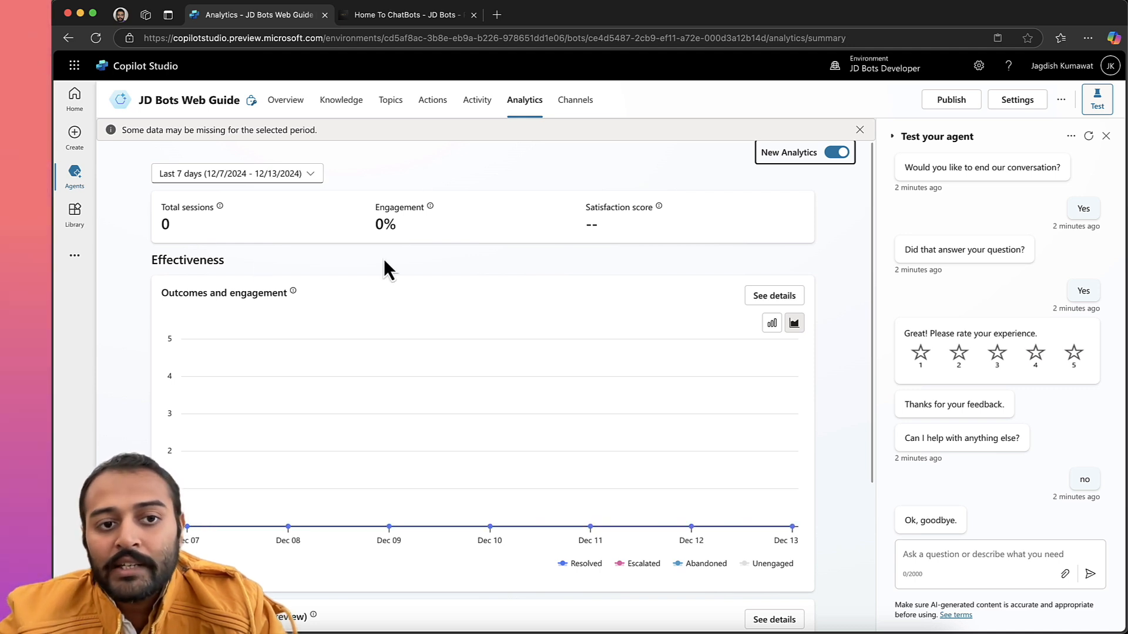
scroll(488, 328, down, 5)
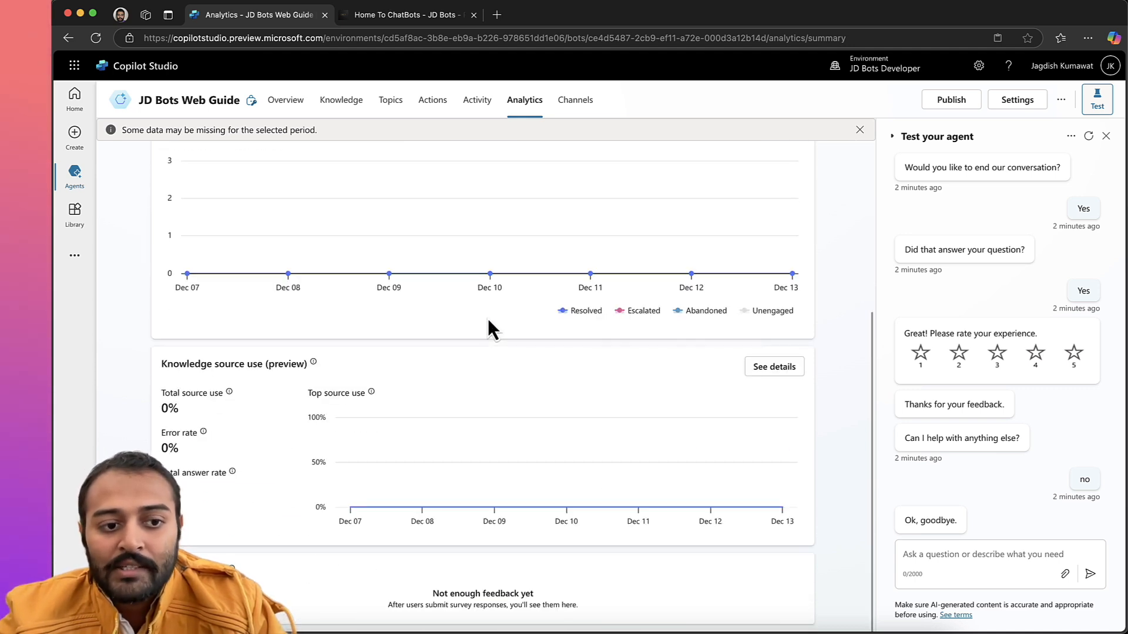
scroll(489, 328, up, 5)
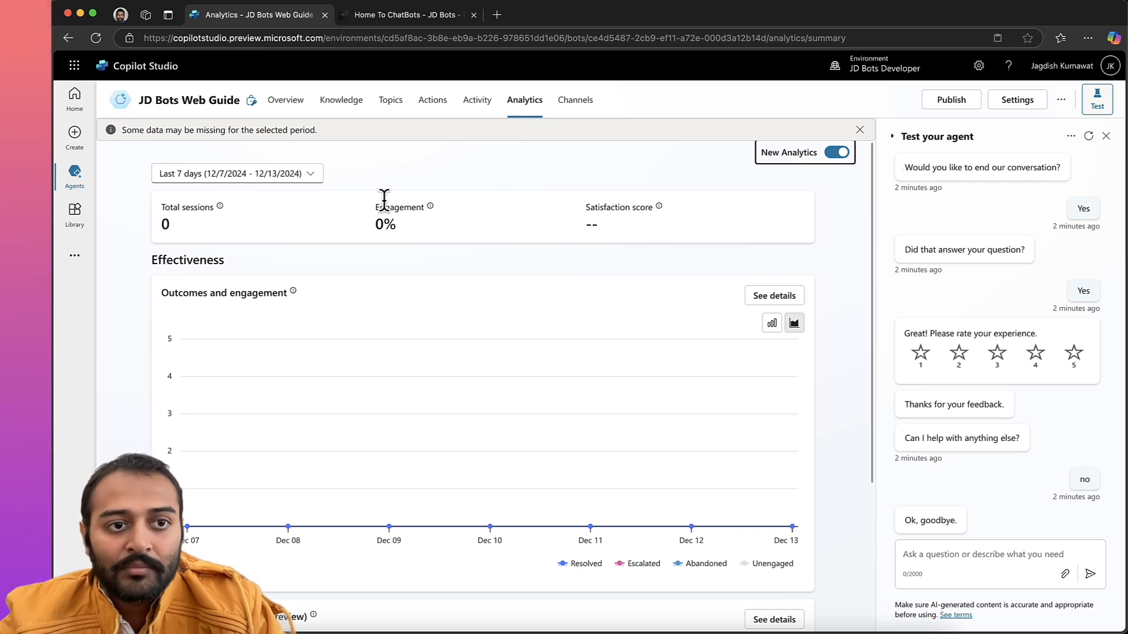
click(301, 175)
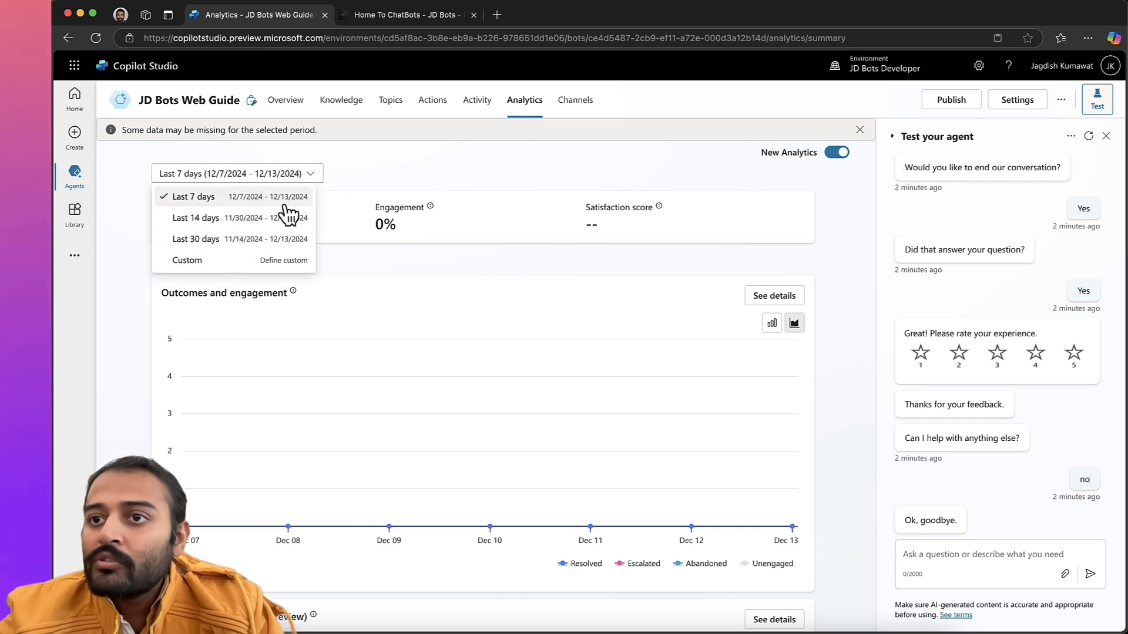
click(370, 175)
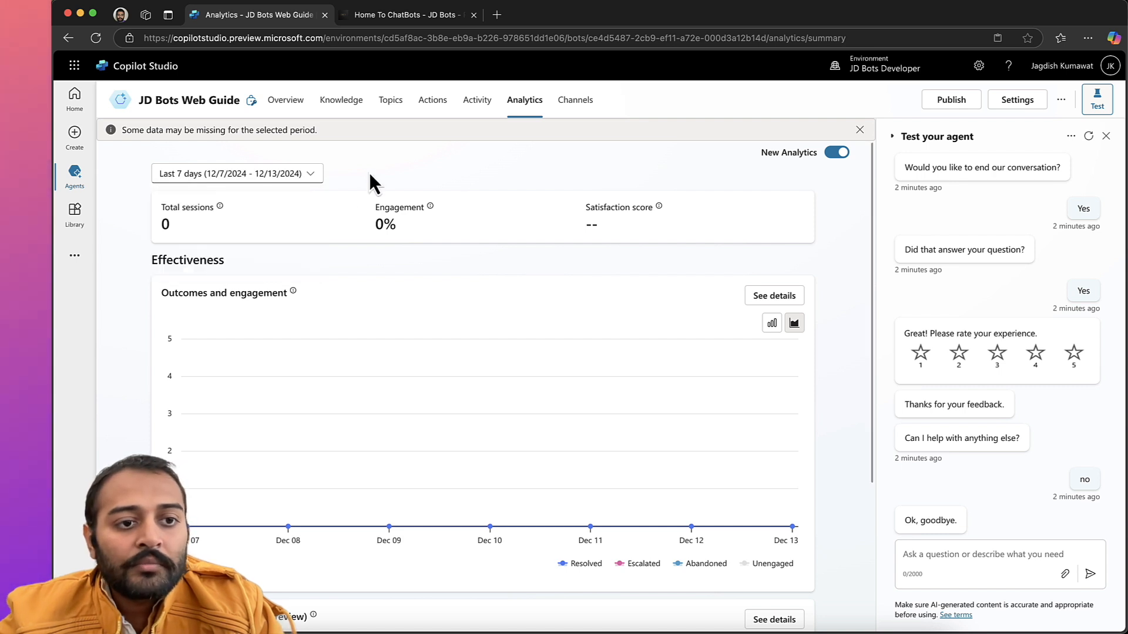
Publish the JD Bots Web Guide agent from its channels page and dismiss the authentication notice.
click(576, 101)
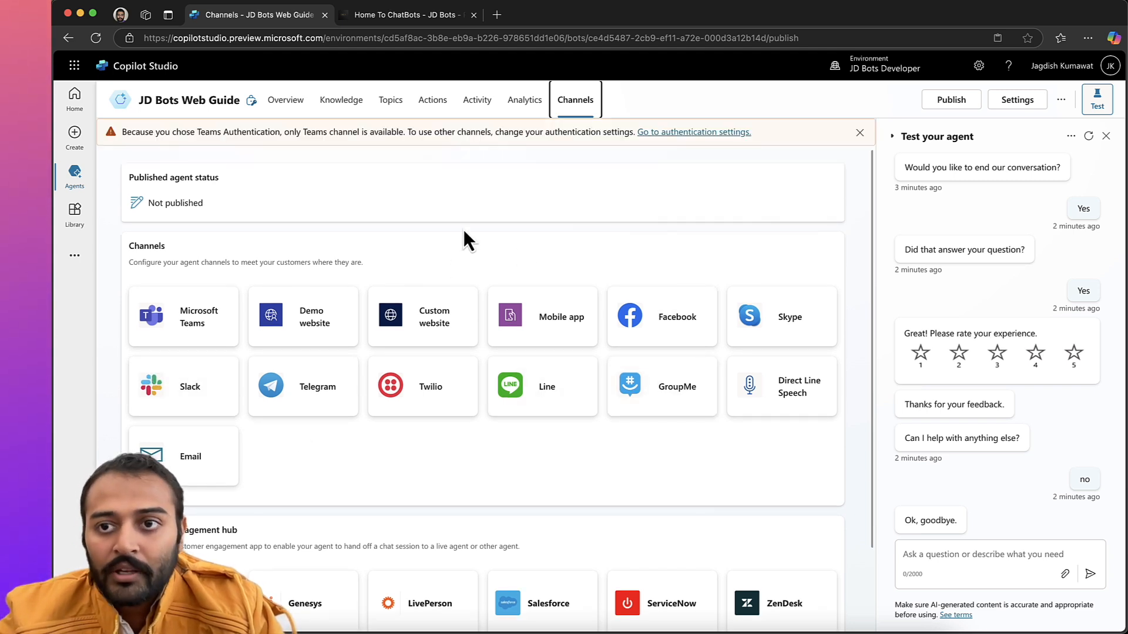
click(951, 100)
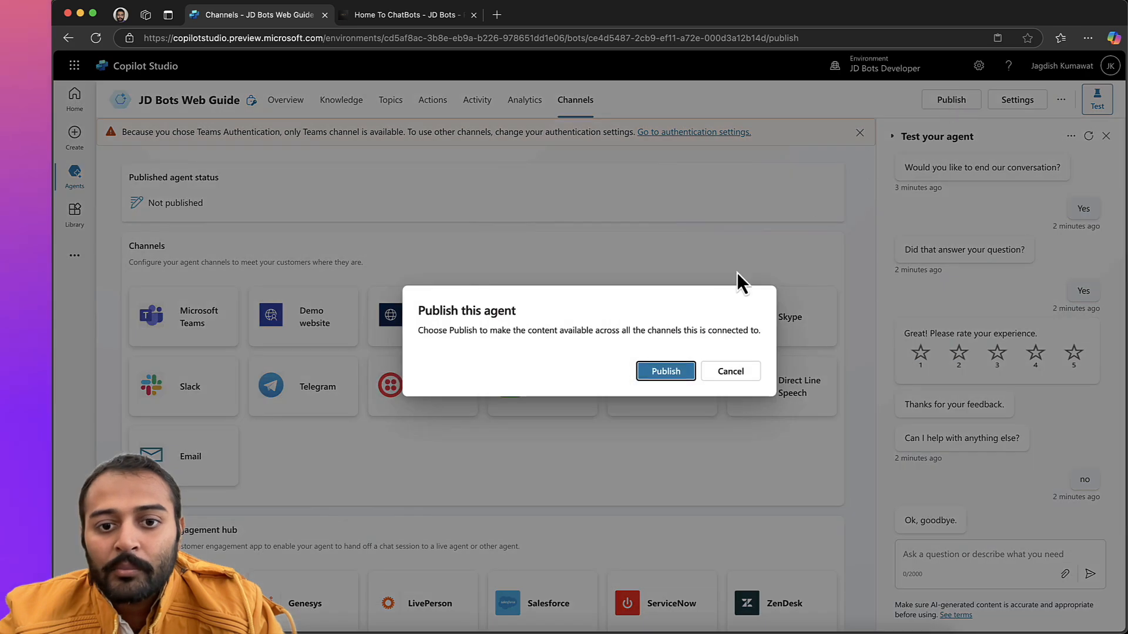
click(689, 371)
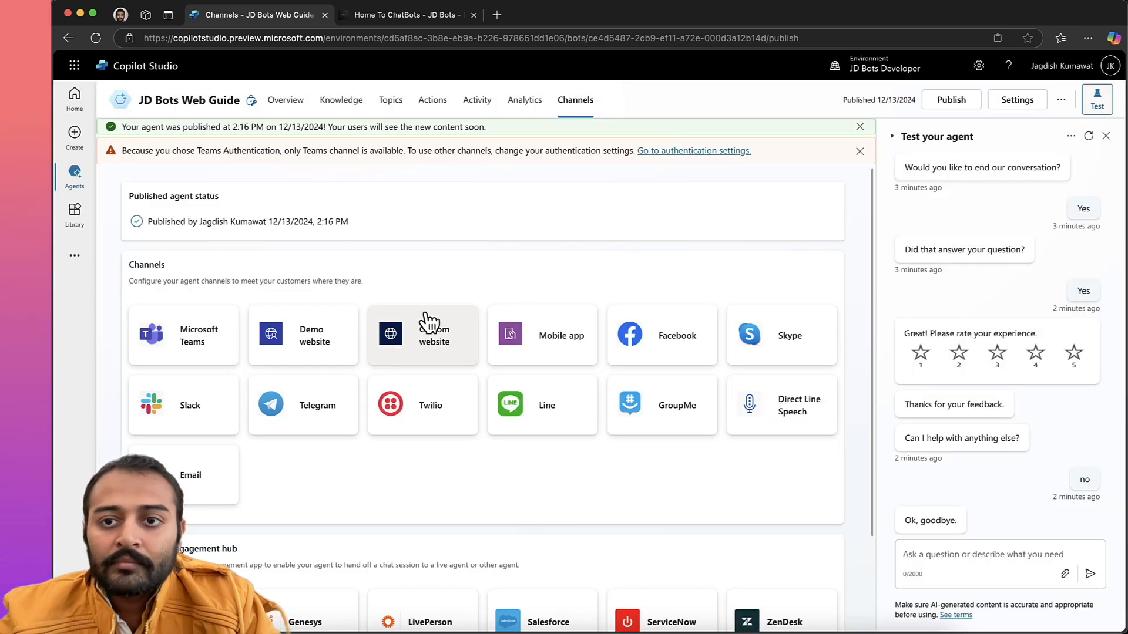
click(859, 151)
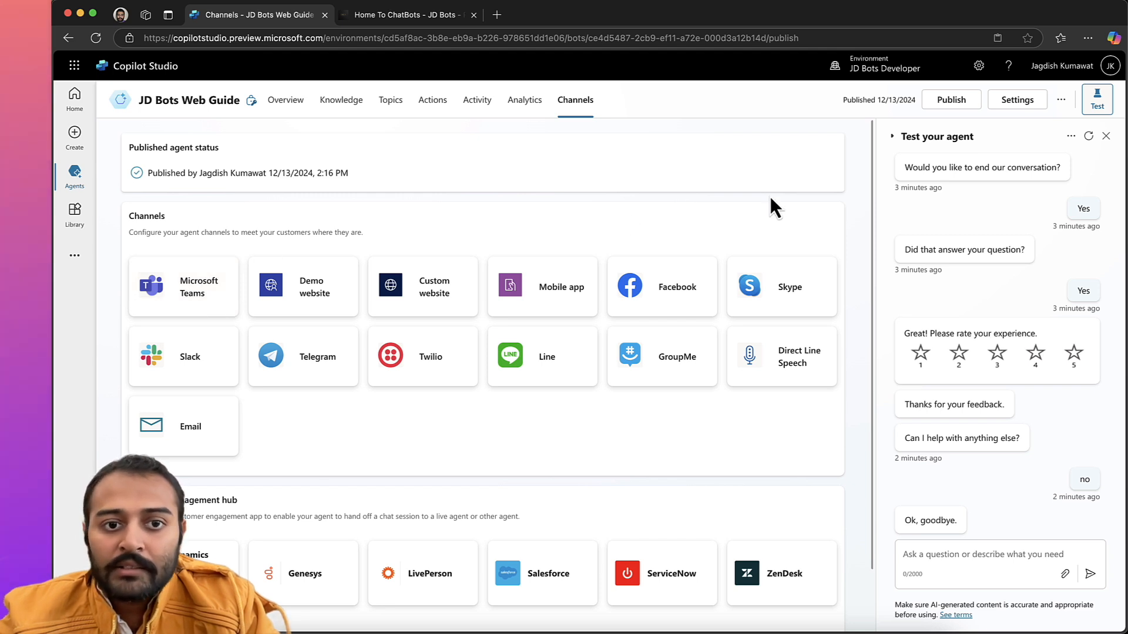
Inspect the Demo website channel's settings and its authentication notice, leaving the channel unchanged.
click(302, 318)
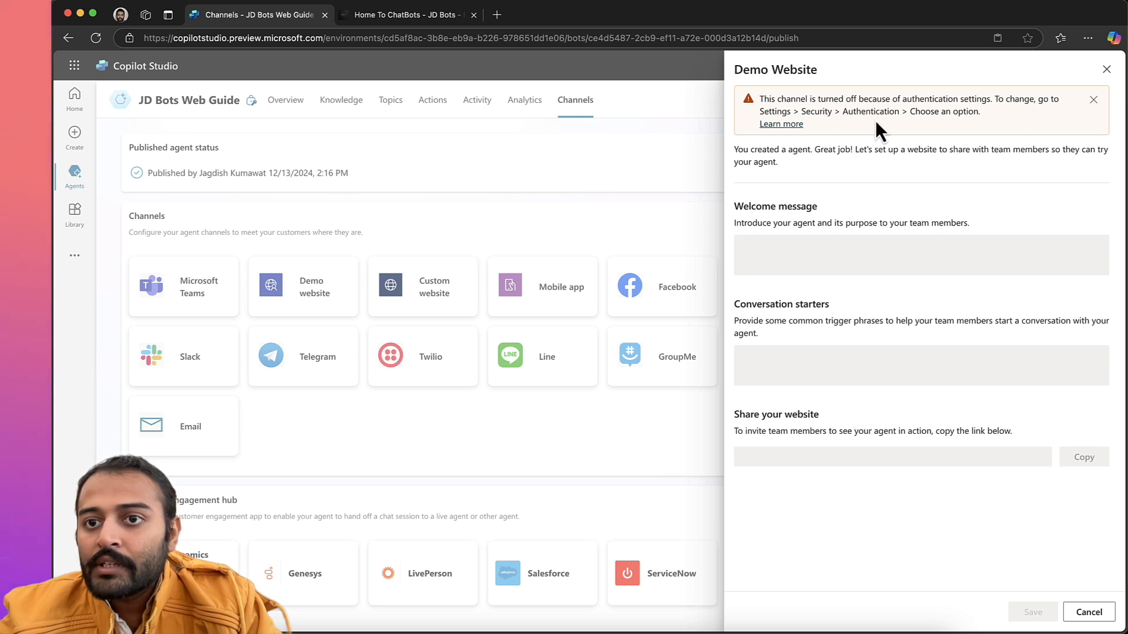
click(1094, 100)
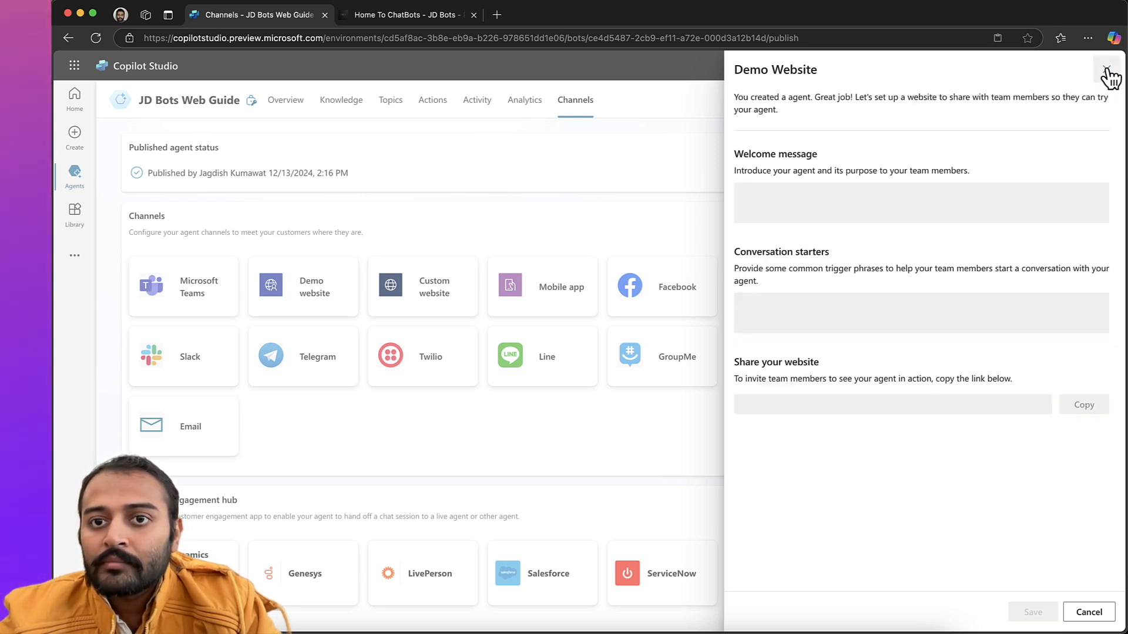
click(1107, 70)
Review the agent's security settings, covering the authentication options and the Direct Line secrets under web channel security.
click(1017, 100)
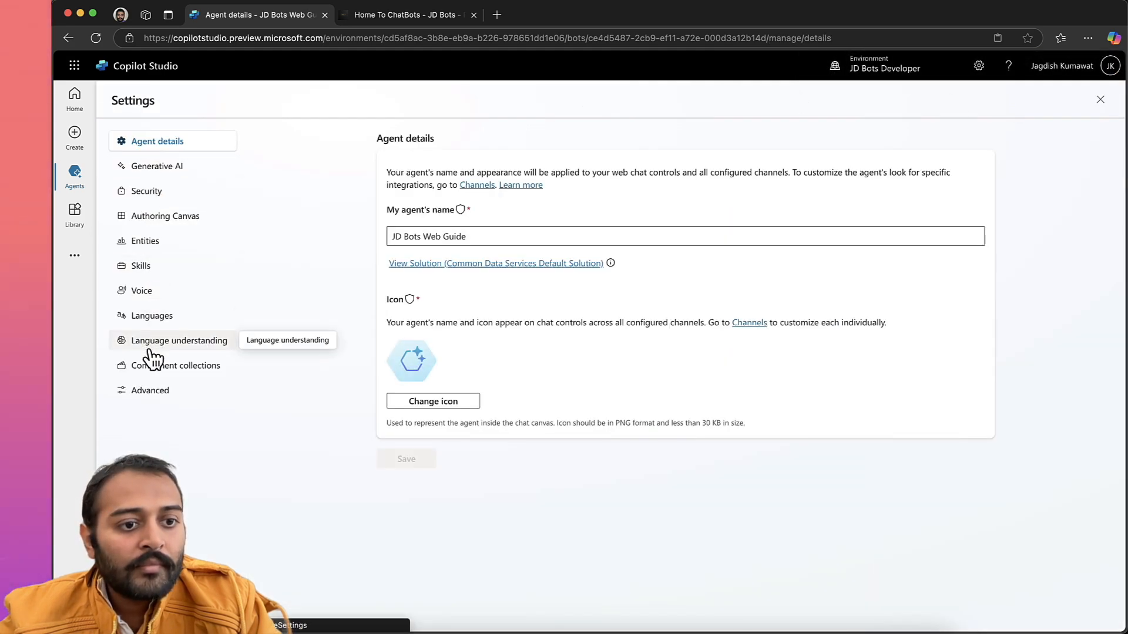
click(160, 197)
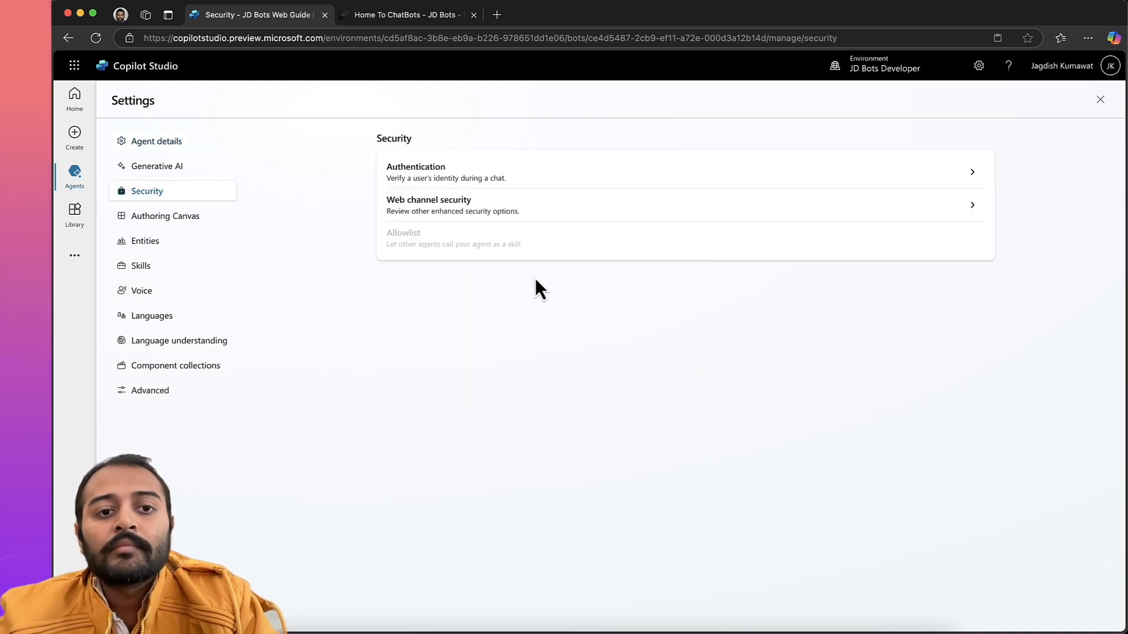
click(533, 173)
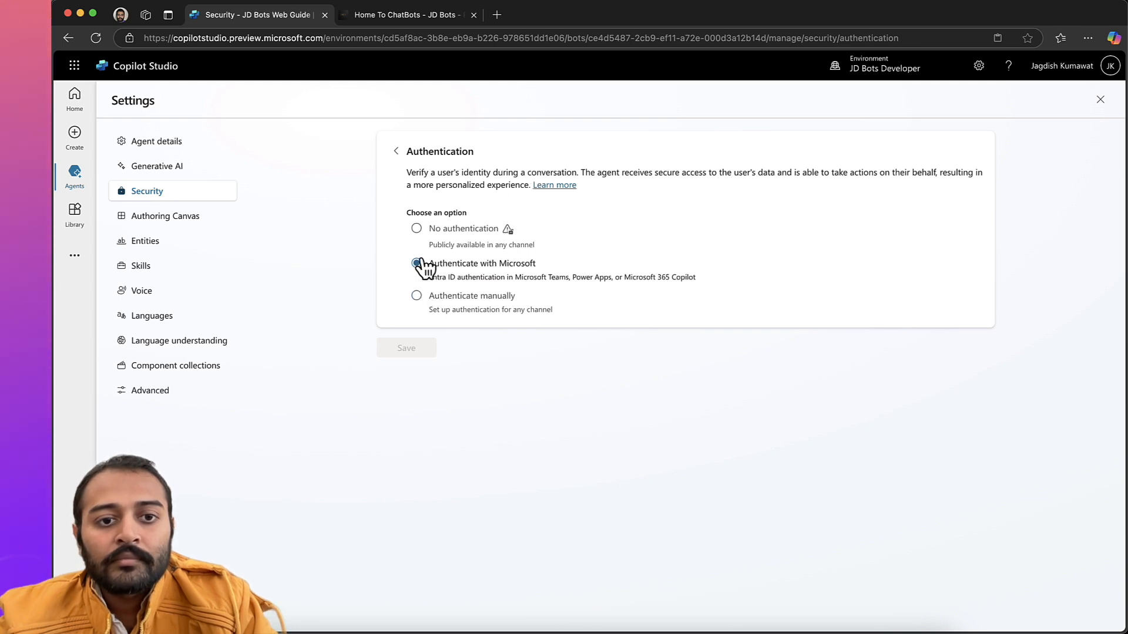
click(399, 152)
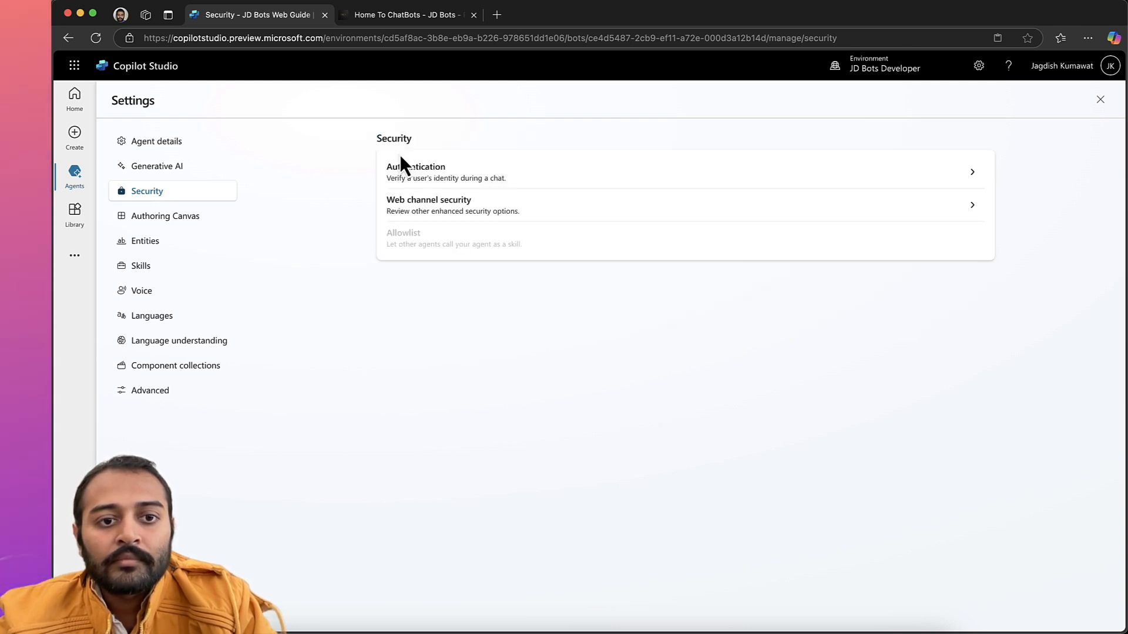
click(420, 209)
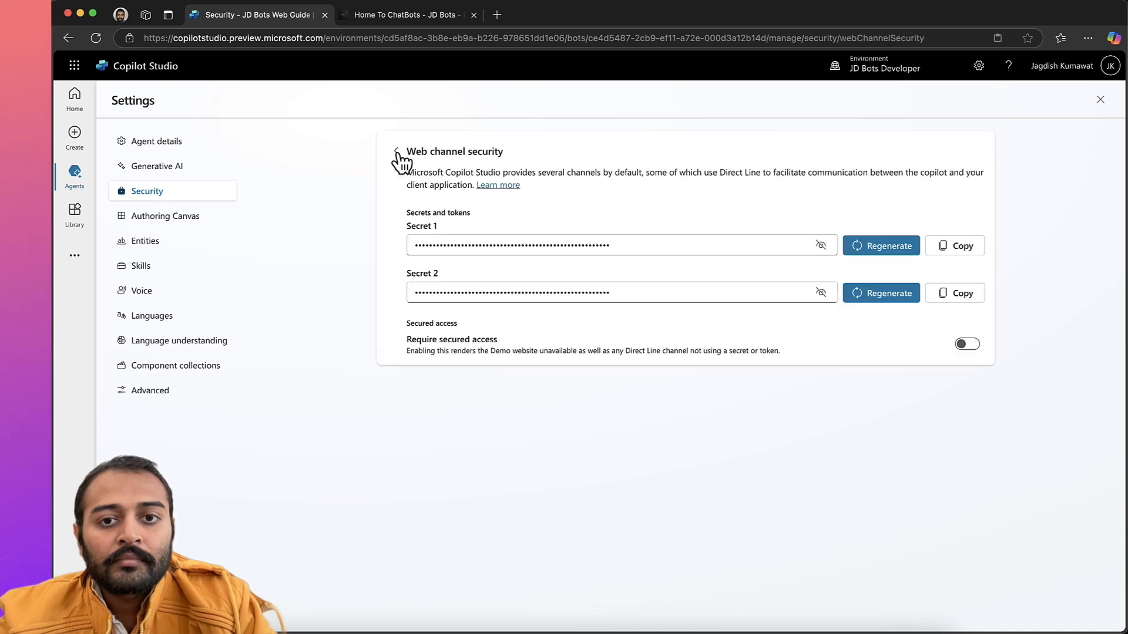
click(398, 154)
click(436, 204)
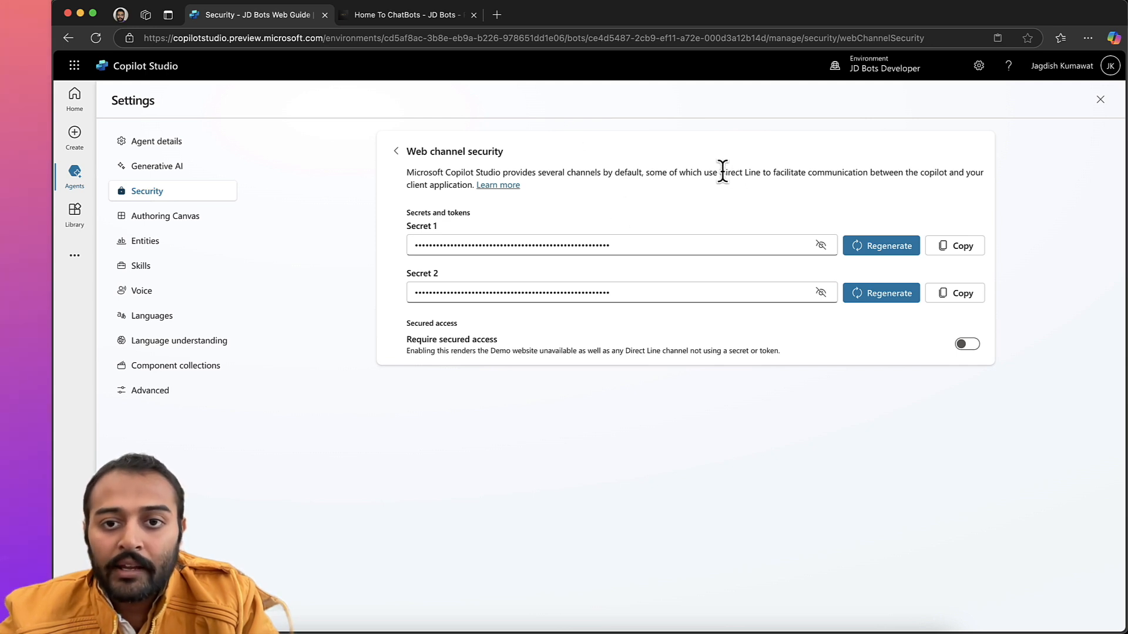
drag(717, 171, 763, 173)
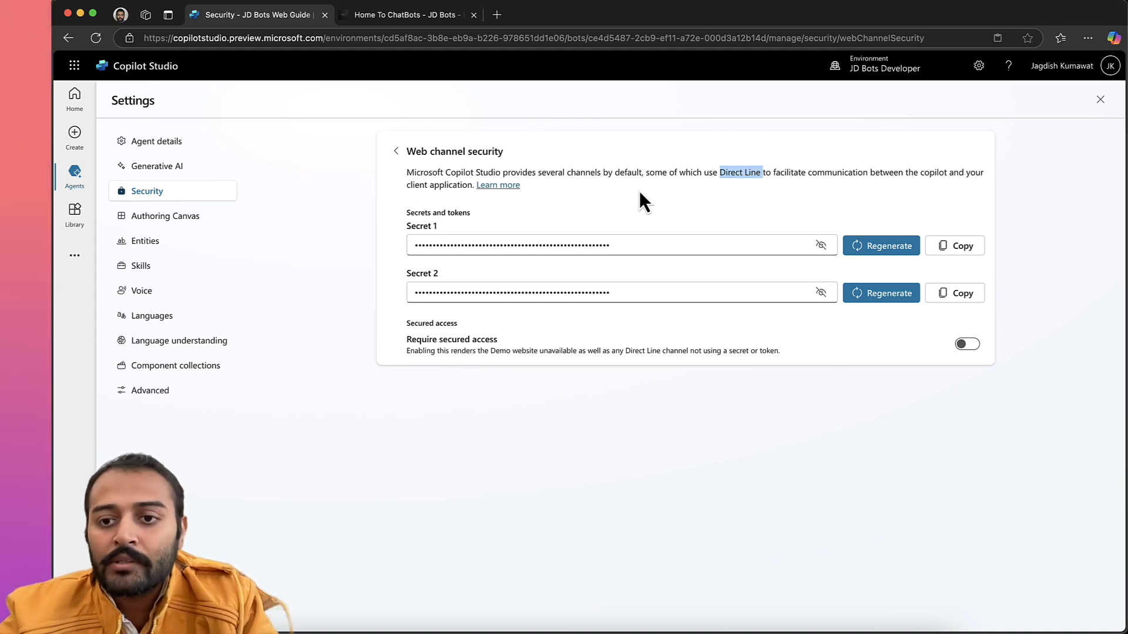
click(396, 151)
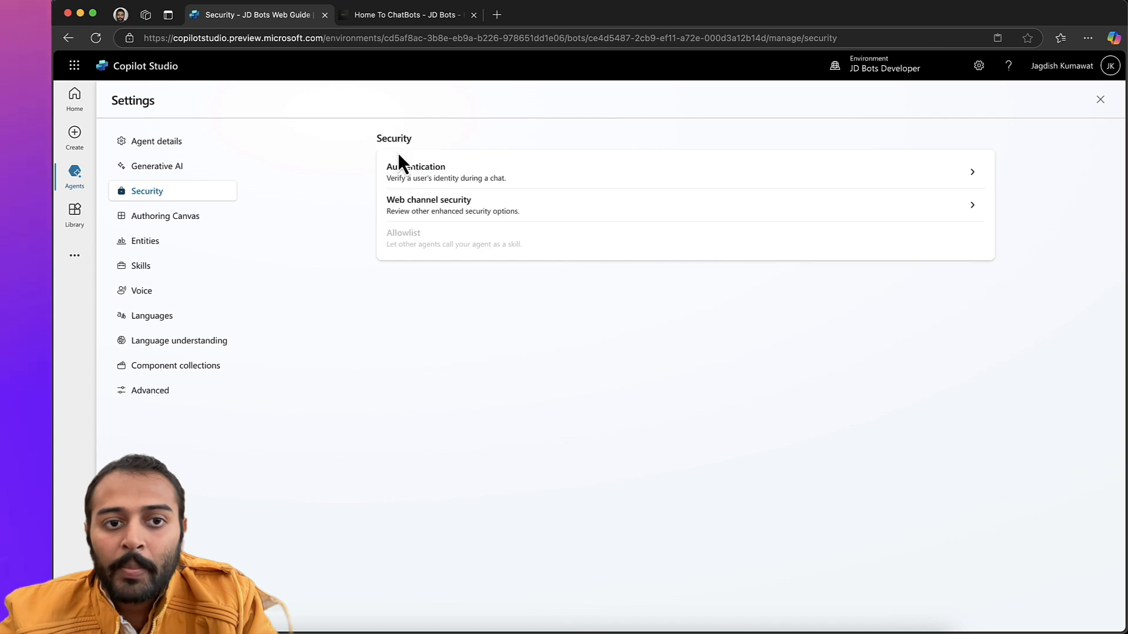
Set the agent's authentication to No authentication and save the configuration.
click(454, 176)
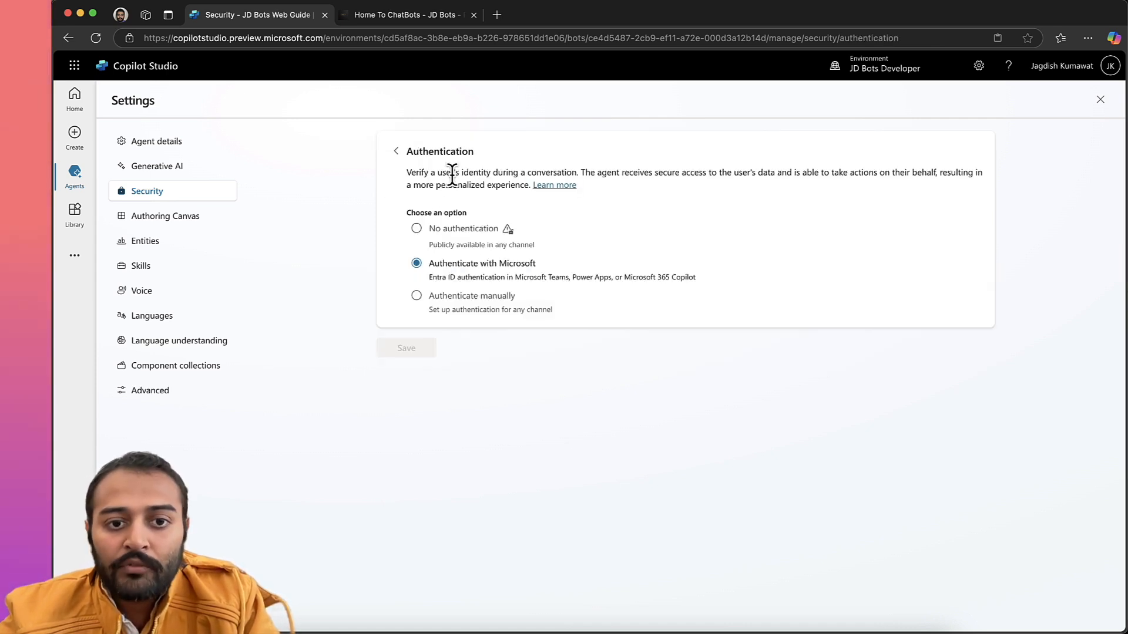
click(425, 230)
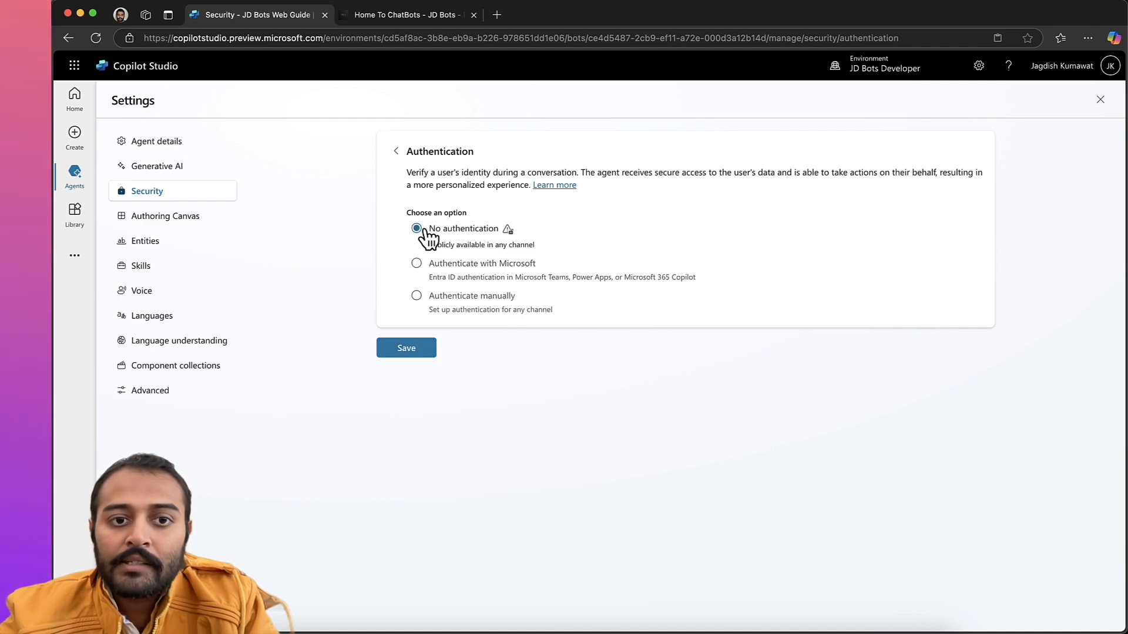
click(418, 351)
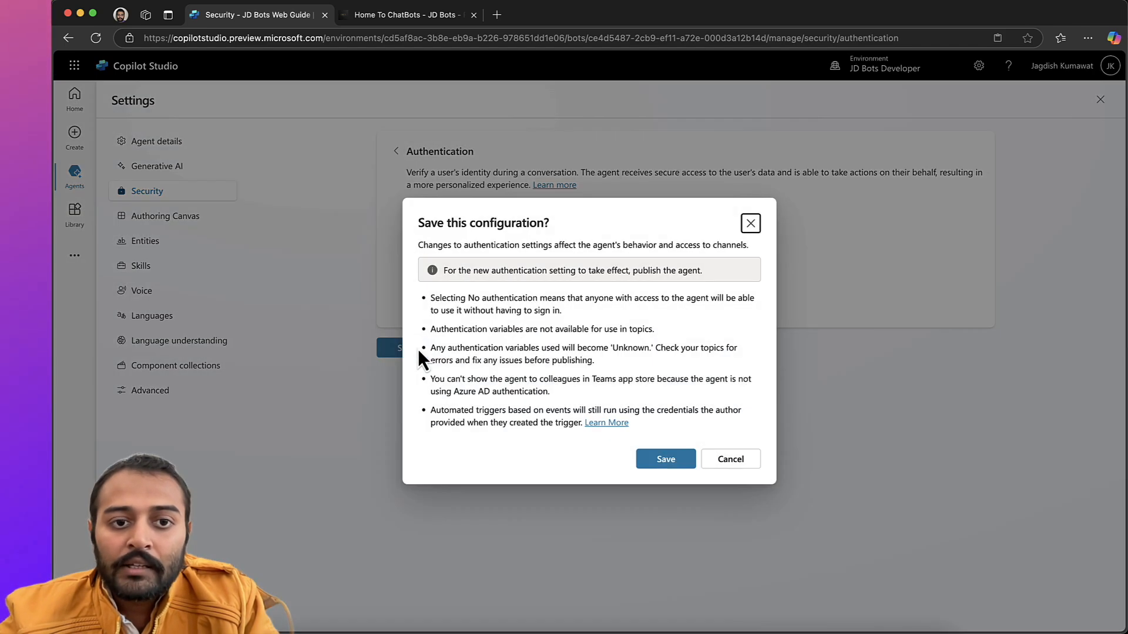
click(664, 461)
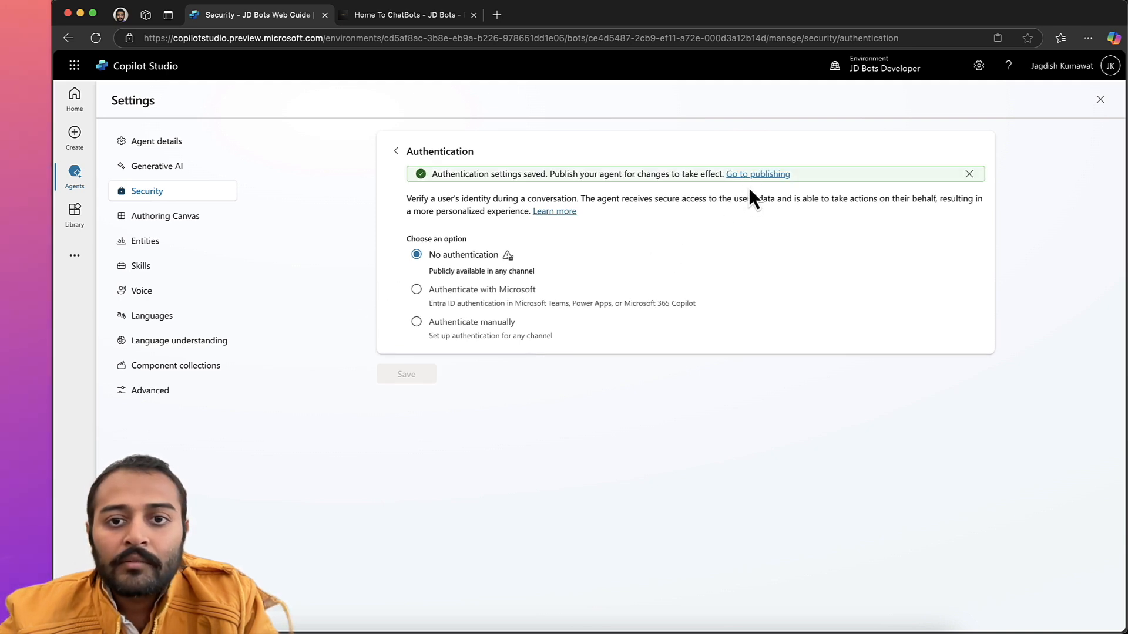
Set the Demo website channel's conversation starter to "hi", copy its share link and save the channel.
click(765, 175)
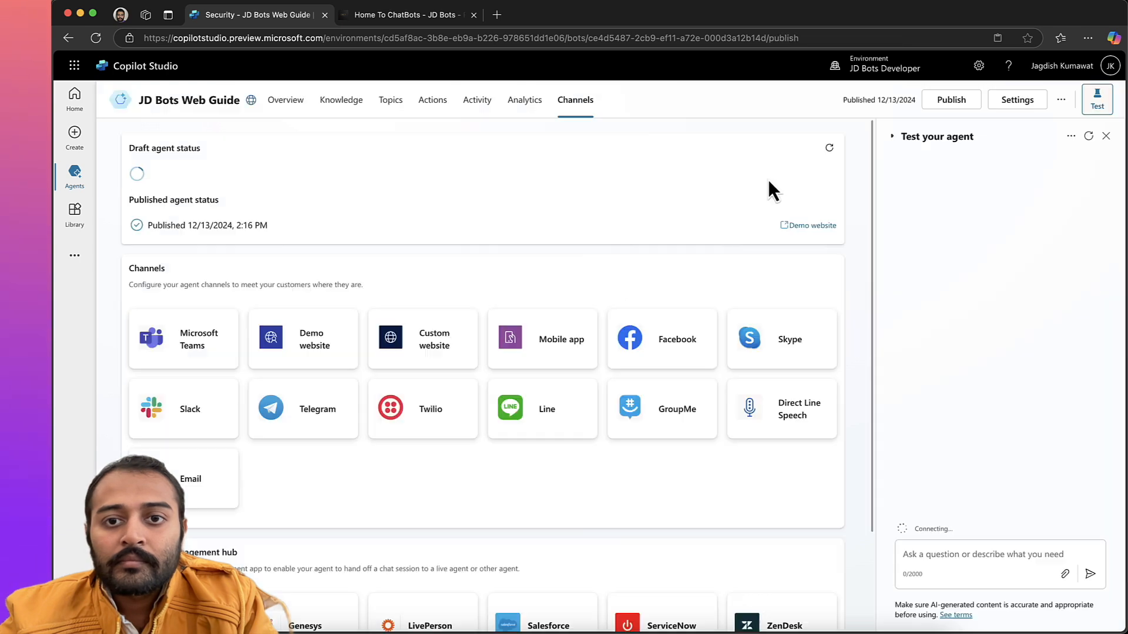
click(301, 341)
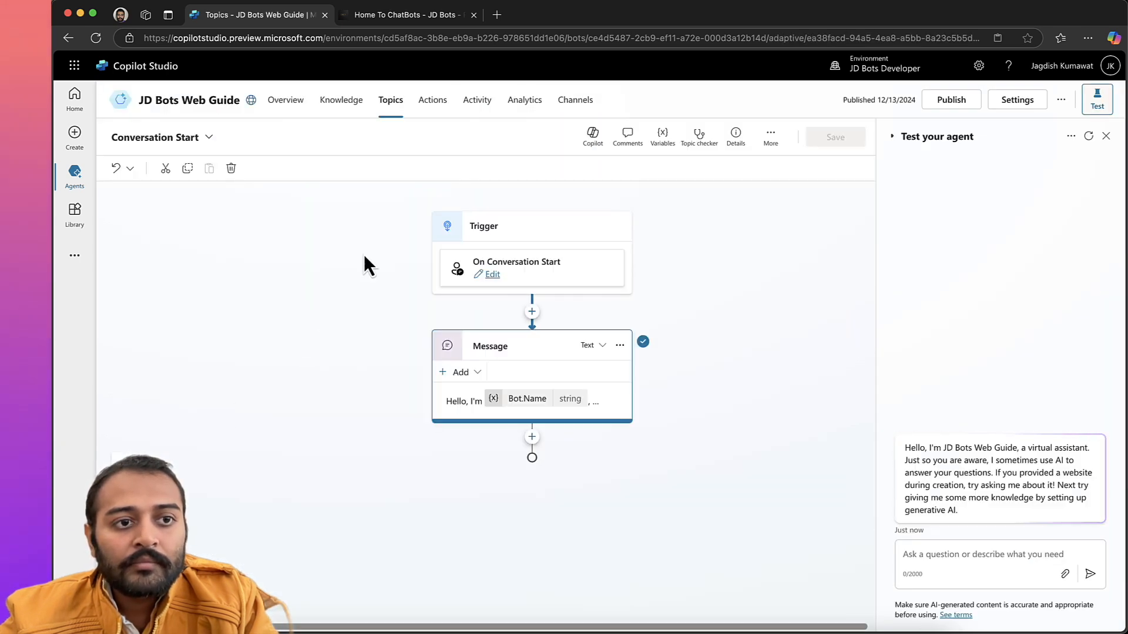
click(567, 106)
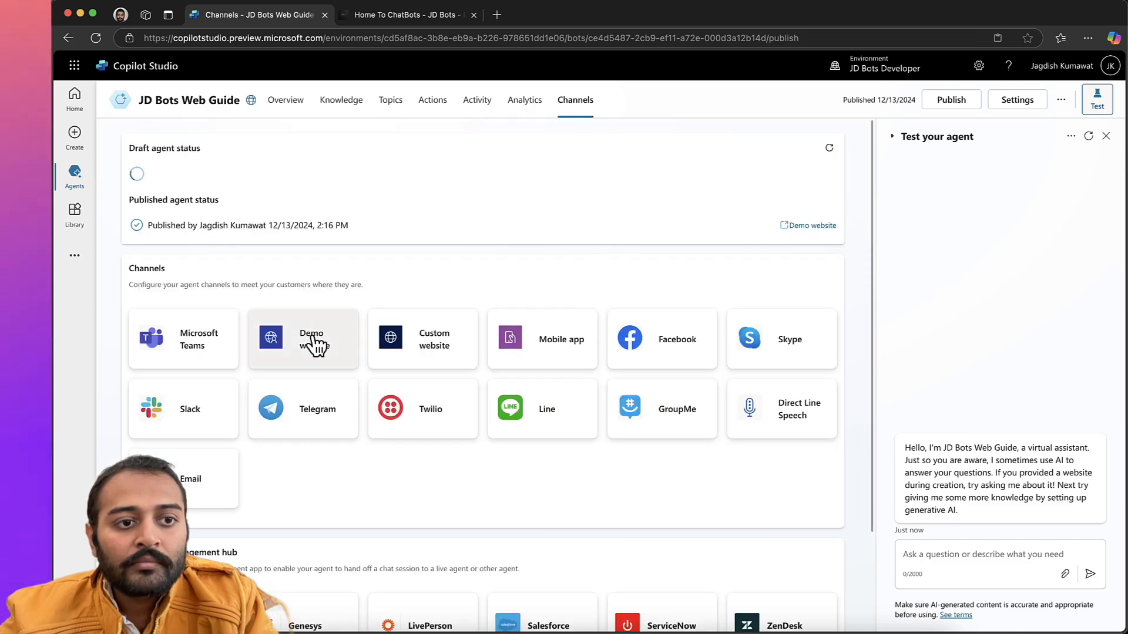
click(313, 339)
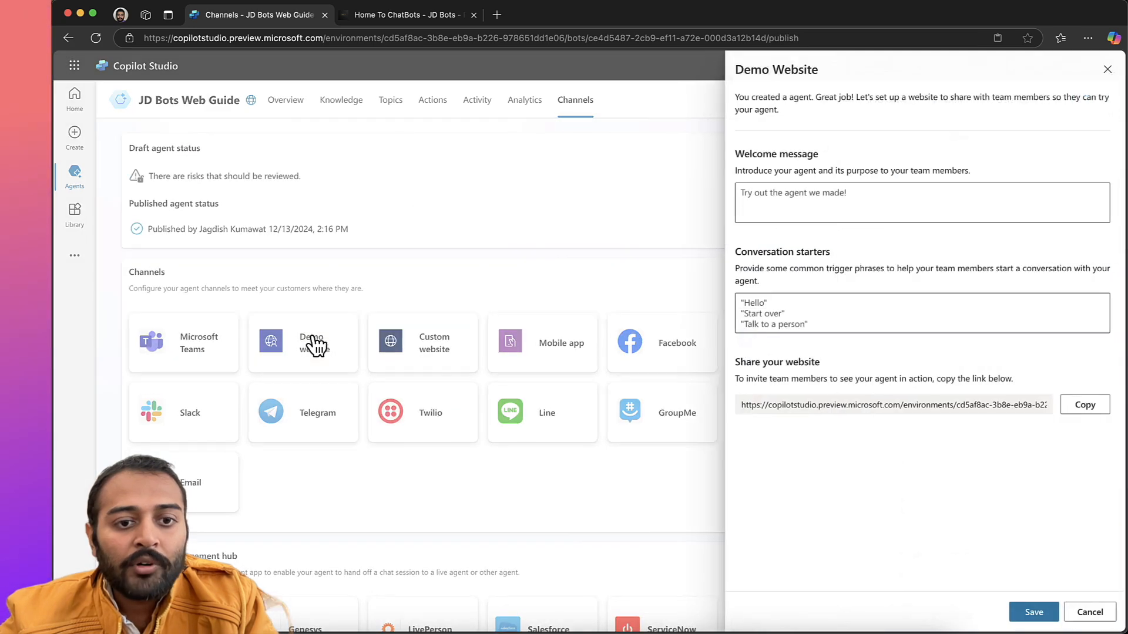
click(784, 202)
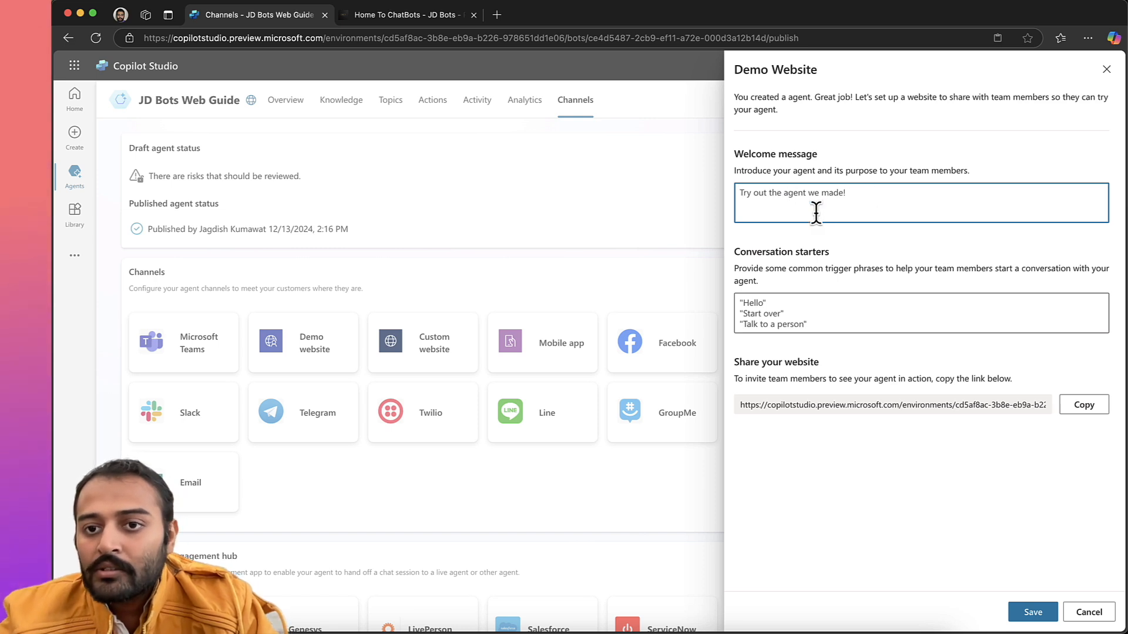
click(839, 303)
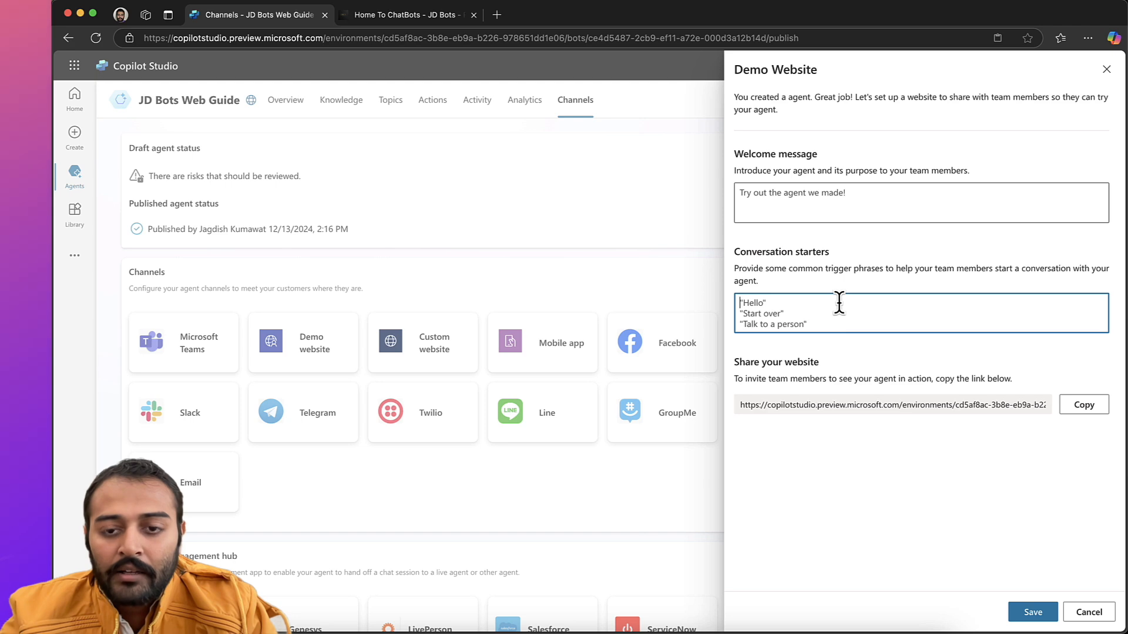
text(hi)
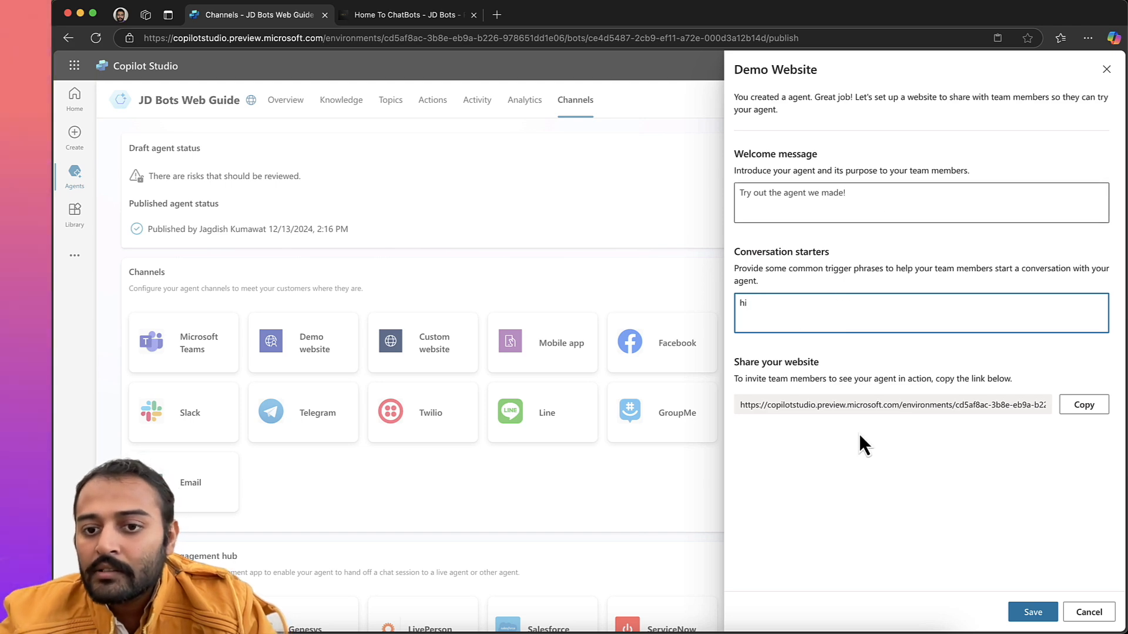
click(1078, 409)
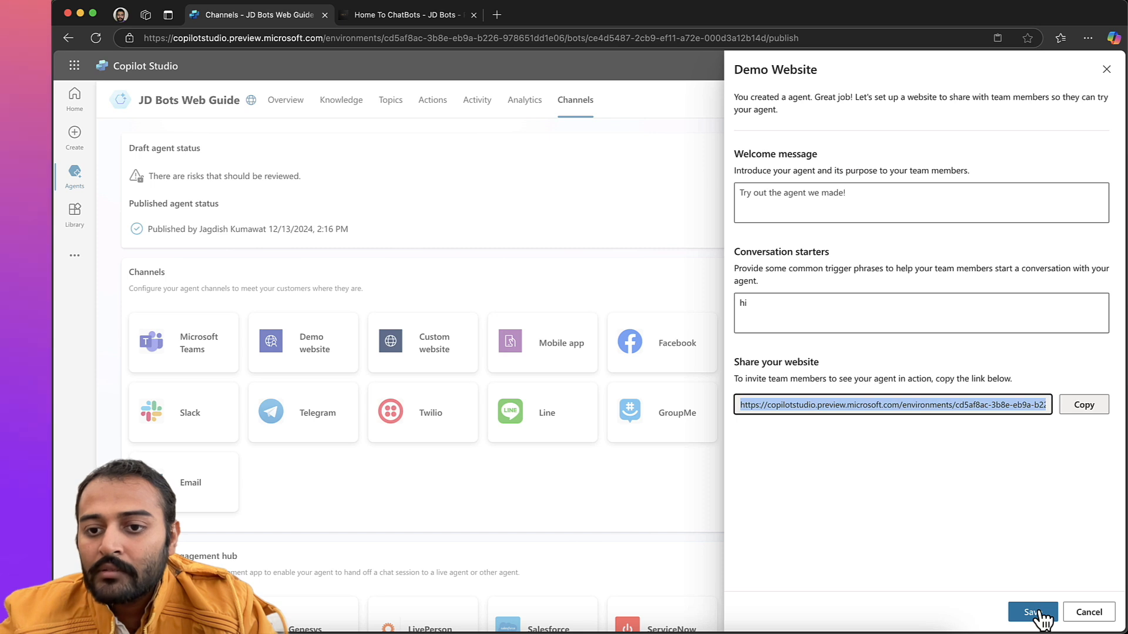
click(1033, 612)
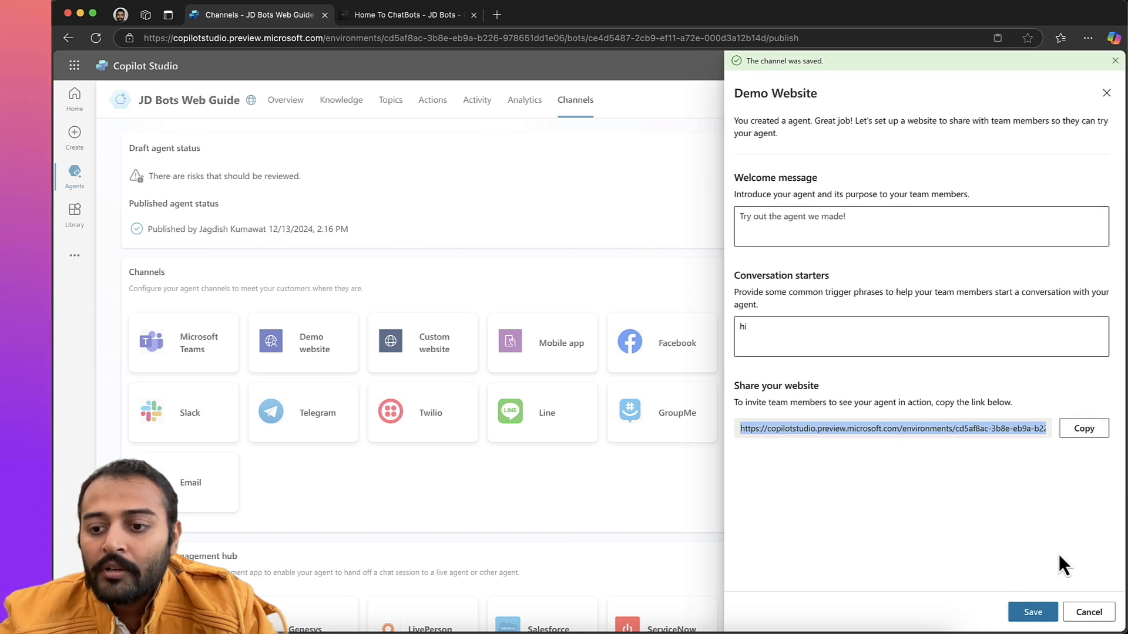
Open the copied demo website link in a new browser tab and send "hi" to the agent.
click(497, 15)
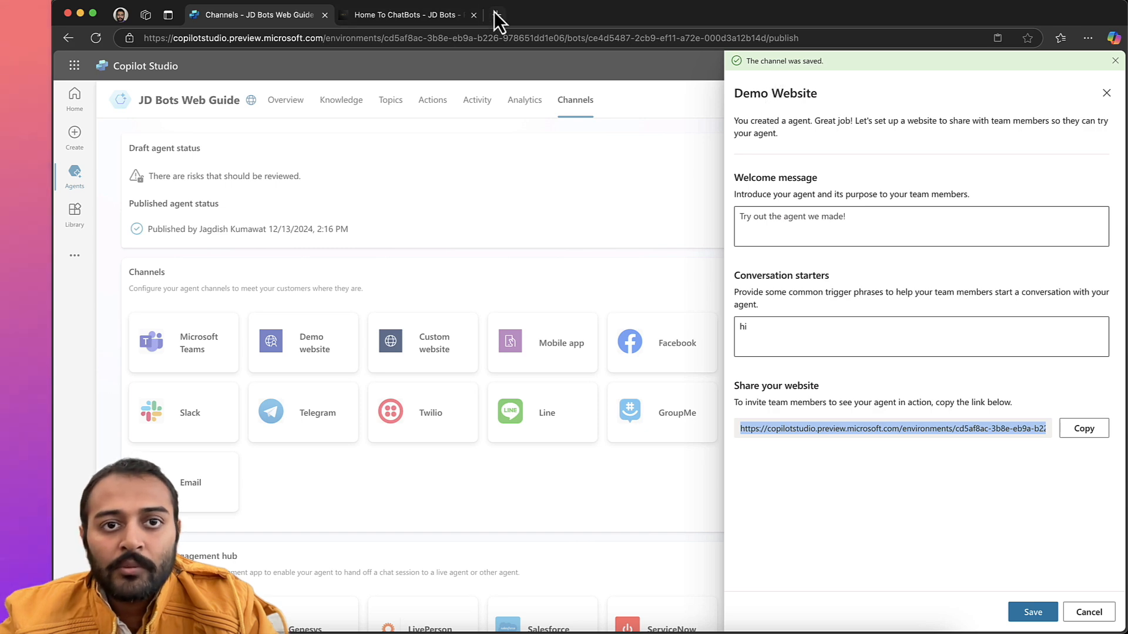
key(ctrl+v)
key(Return)
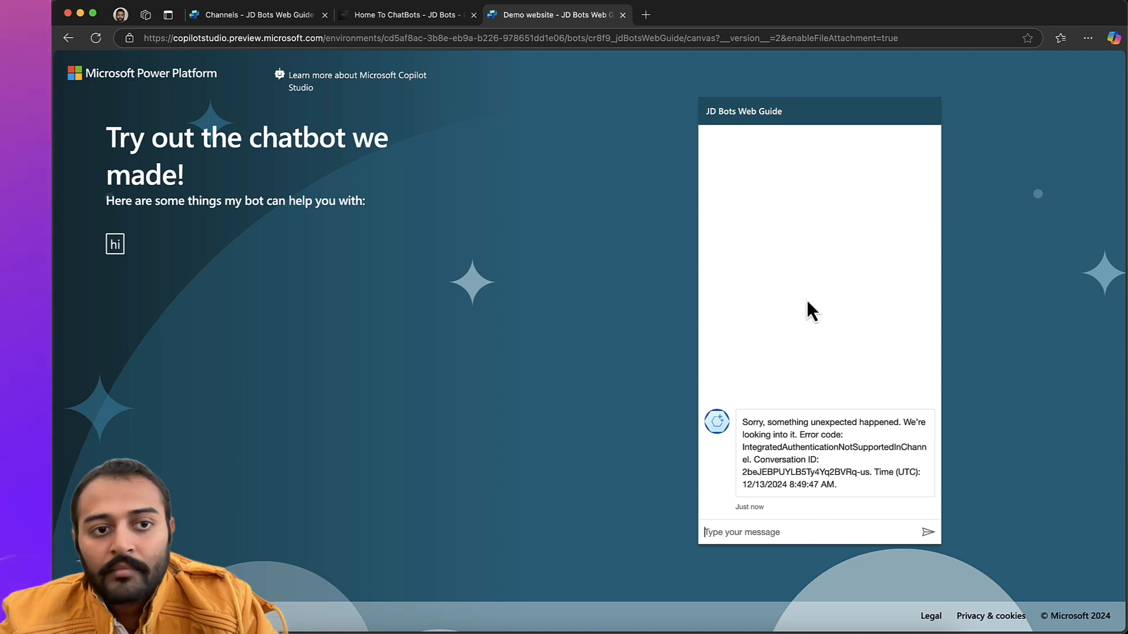
text(hi)
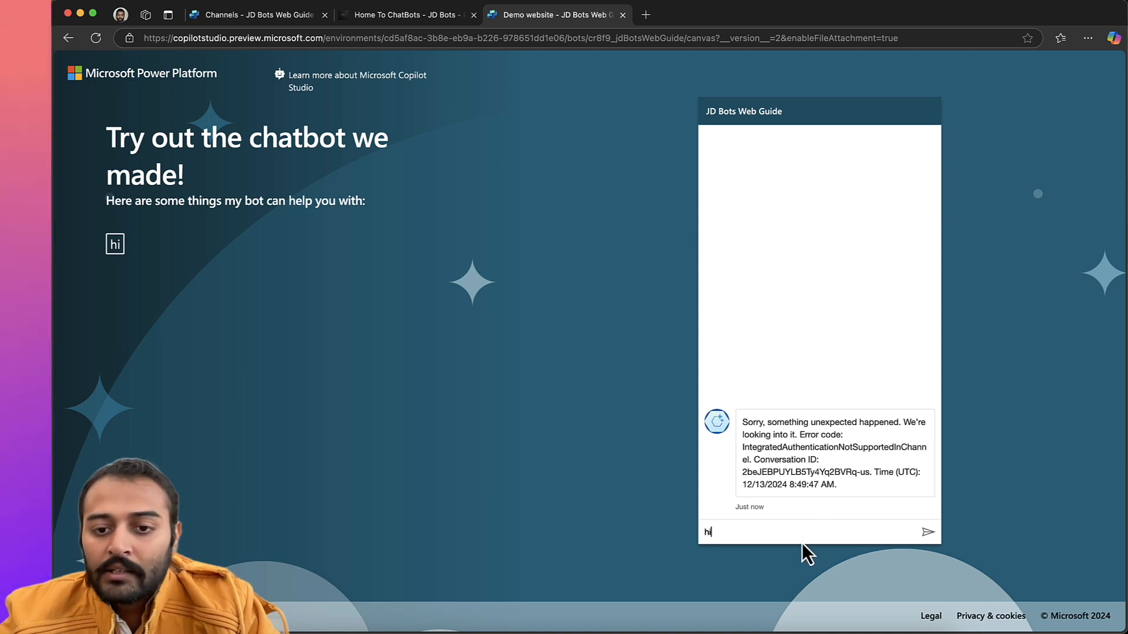
key(Return)
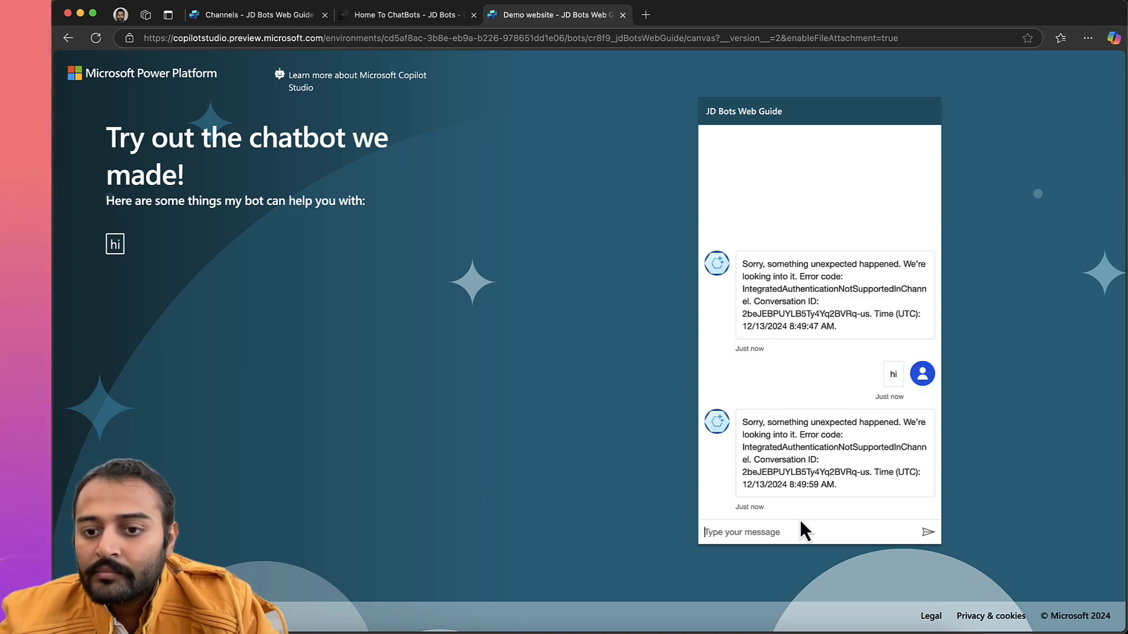
Return to Copilot Studio, close the Demo Website settings and publish the JD Bots Web Guide agent again.
click(294, 16)
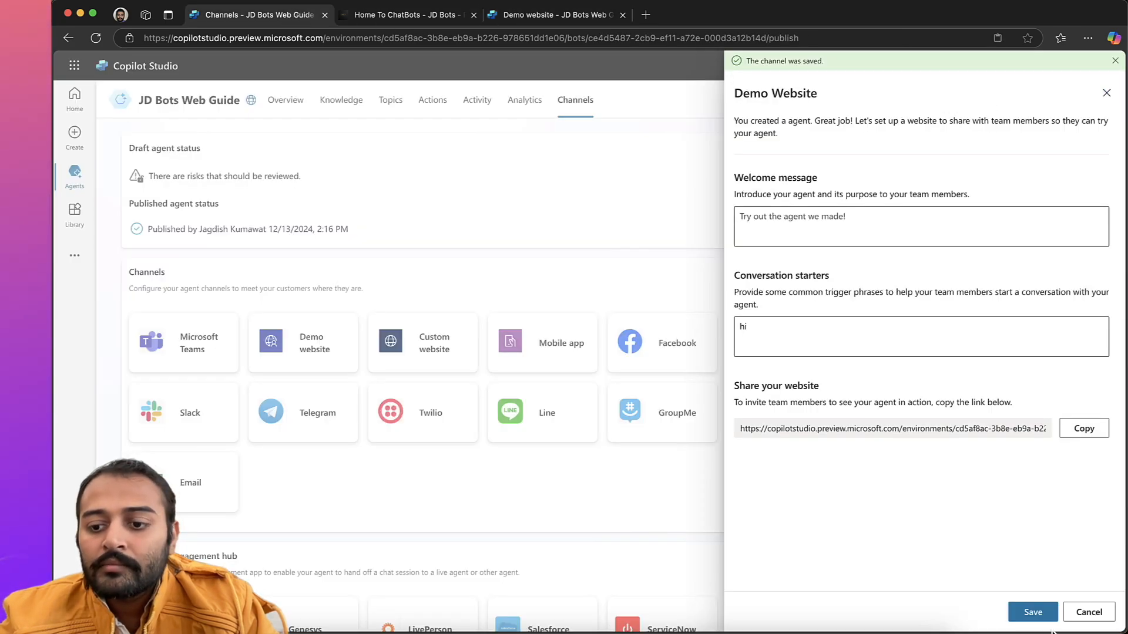
click(1088, 612)
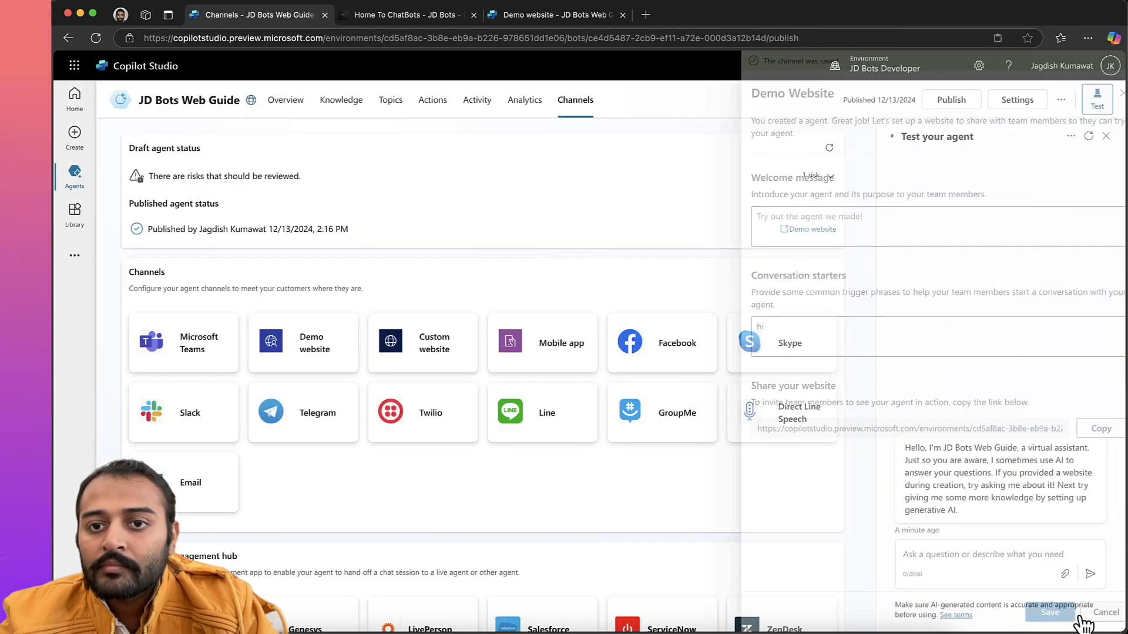
click(946, 100)
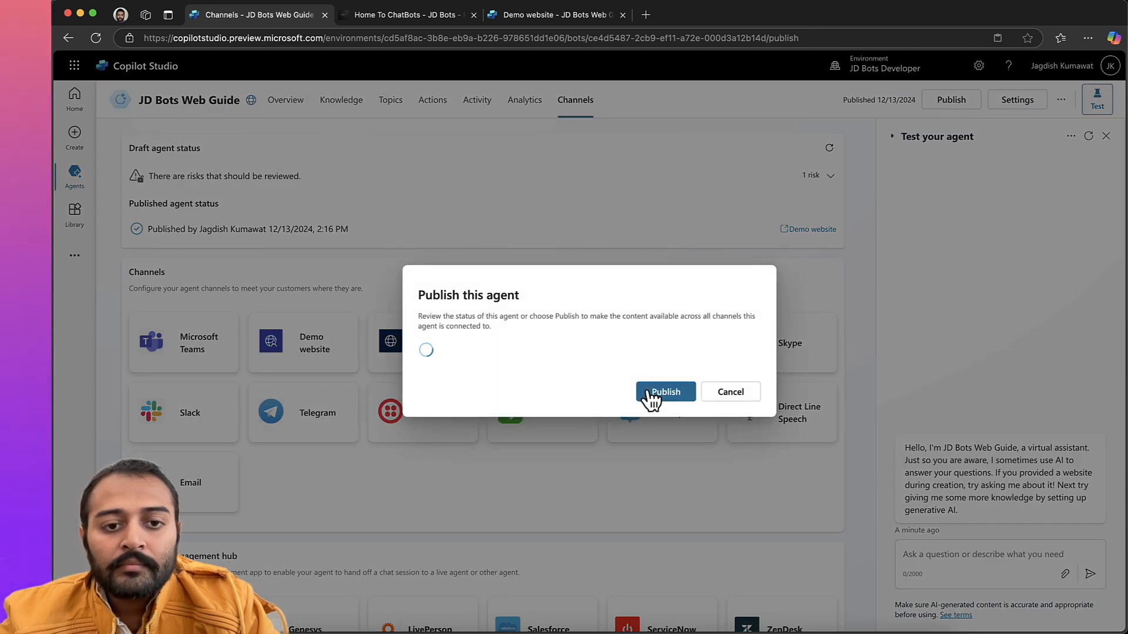
click(649, 395)
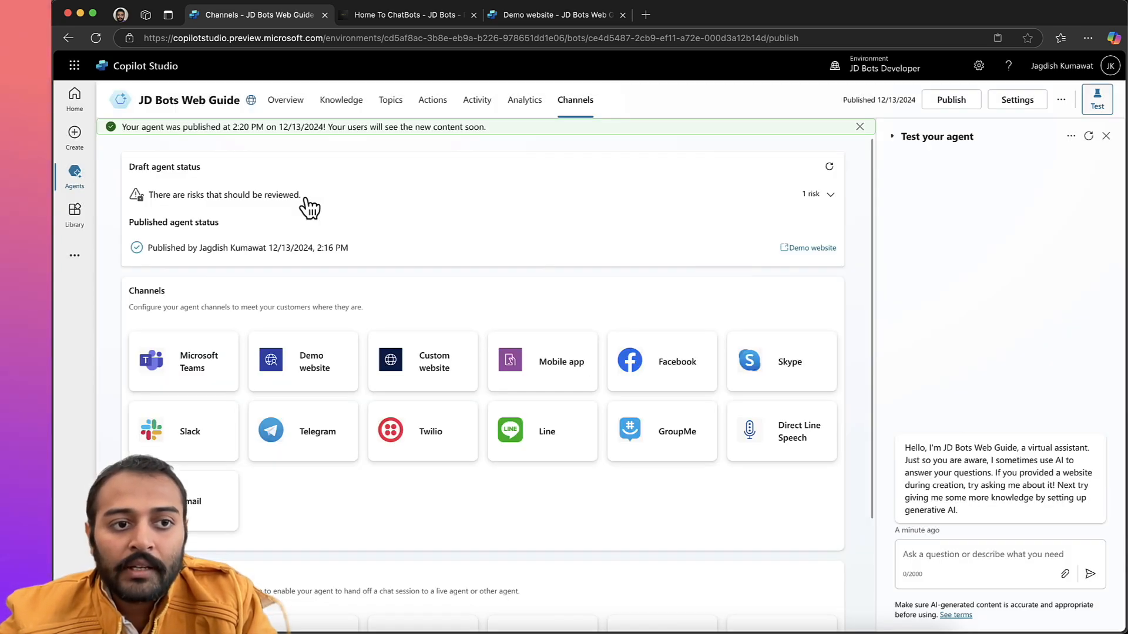
Reload the demo website, send "hi" to the republished agent and review its replies in the conversation.
click(538, 14)
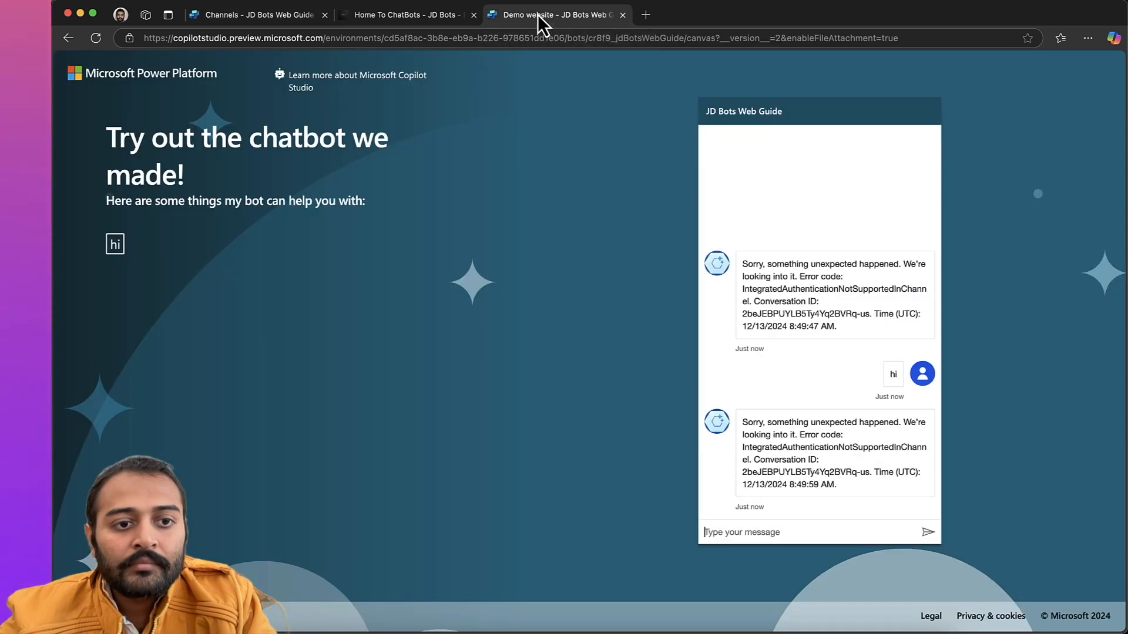
click(96, 38)
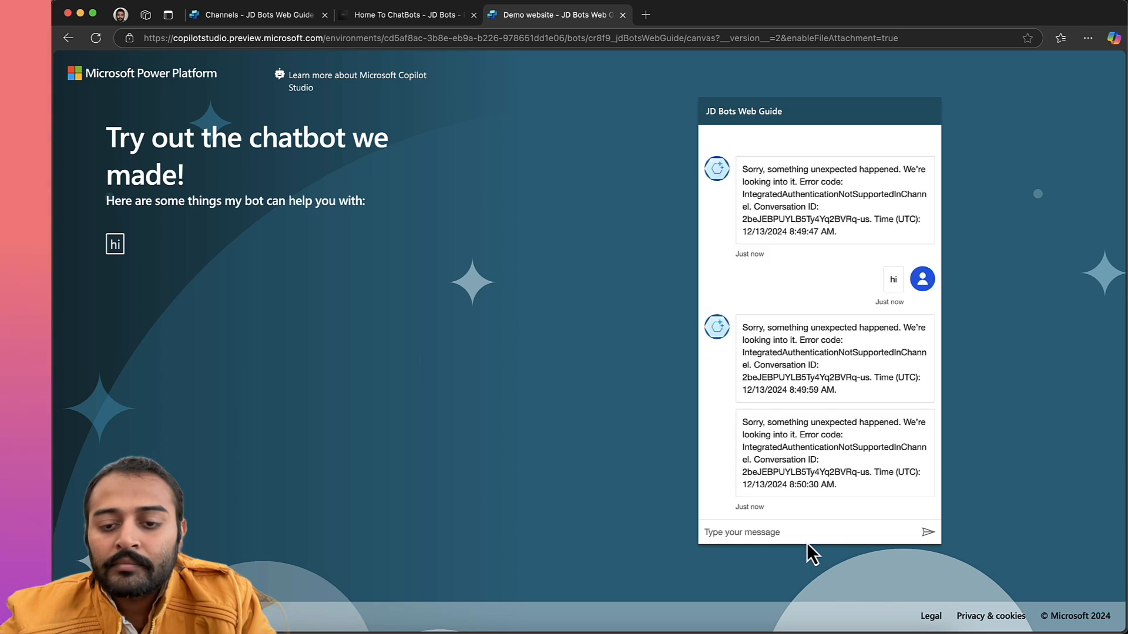
click(810, 535)
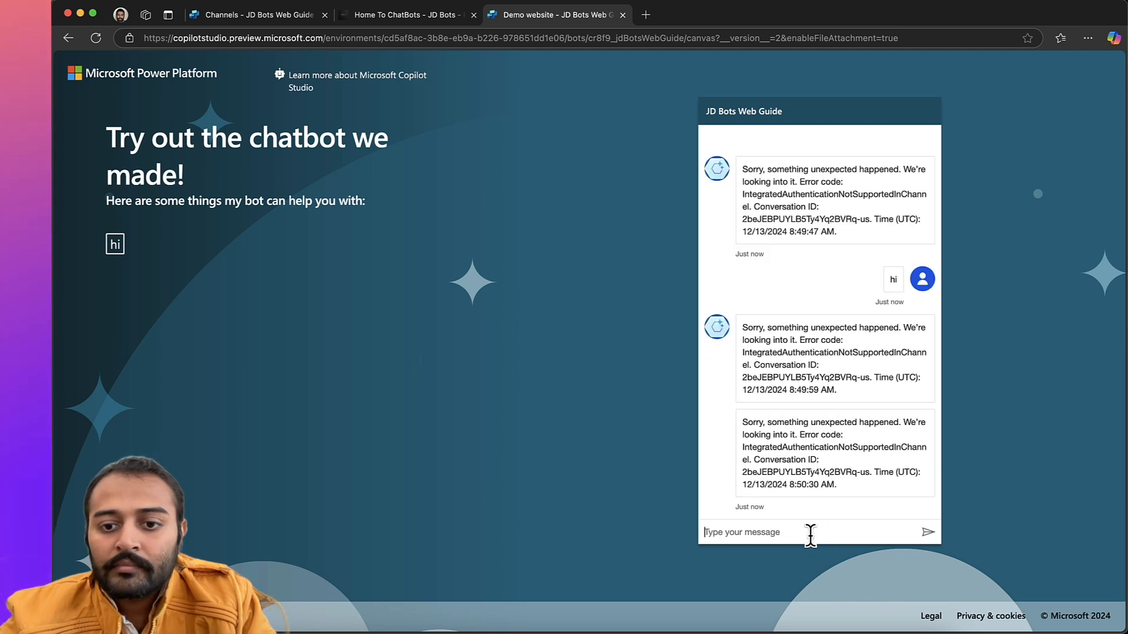
text(hi)
key(Return)
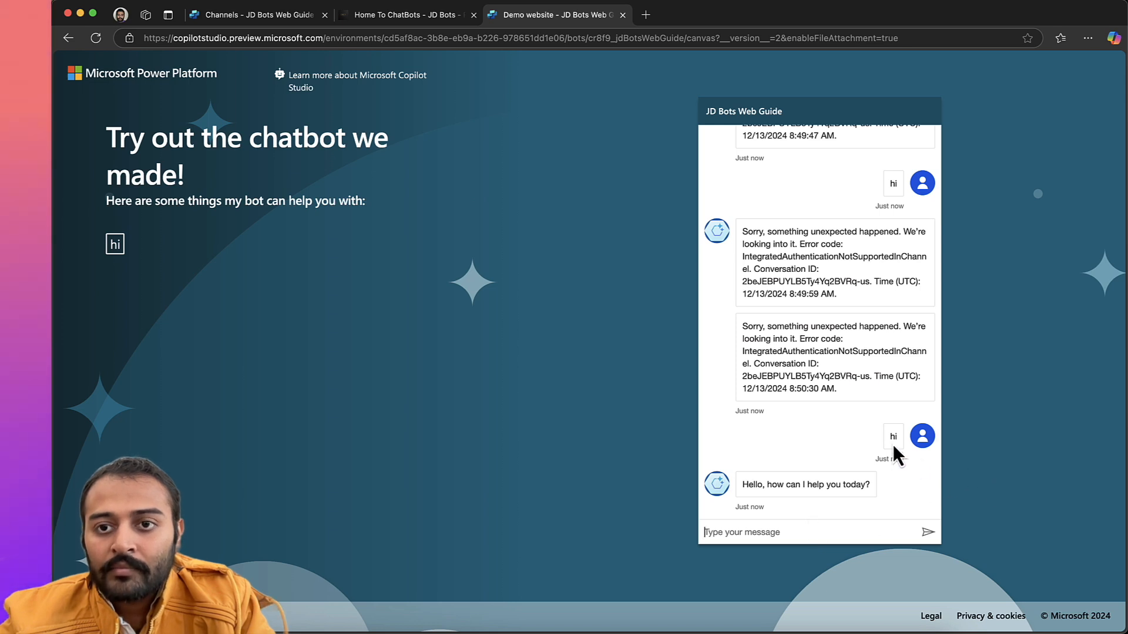
scroll(882, 424, up, 2)
scroll(882, 424, down, 2)
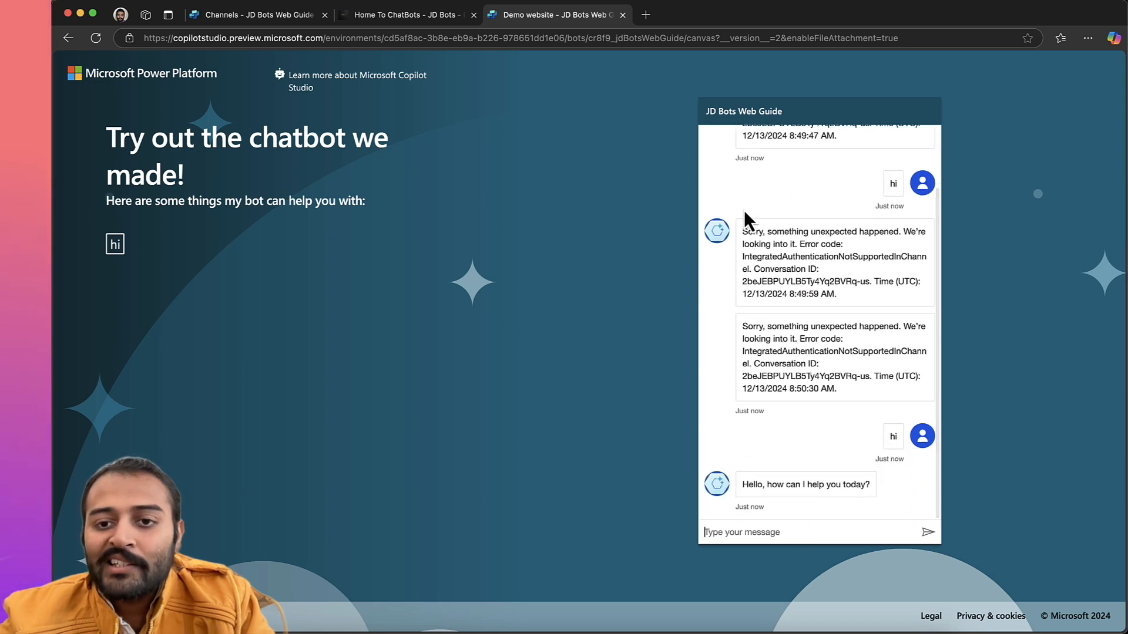
drag(741, 233, 862, 401)
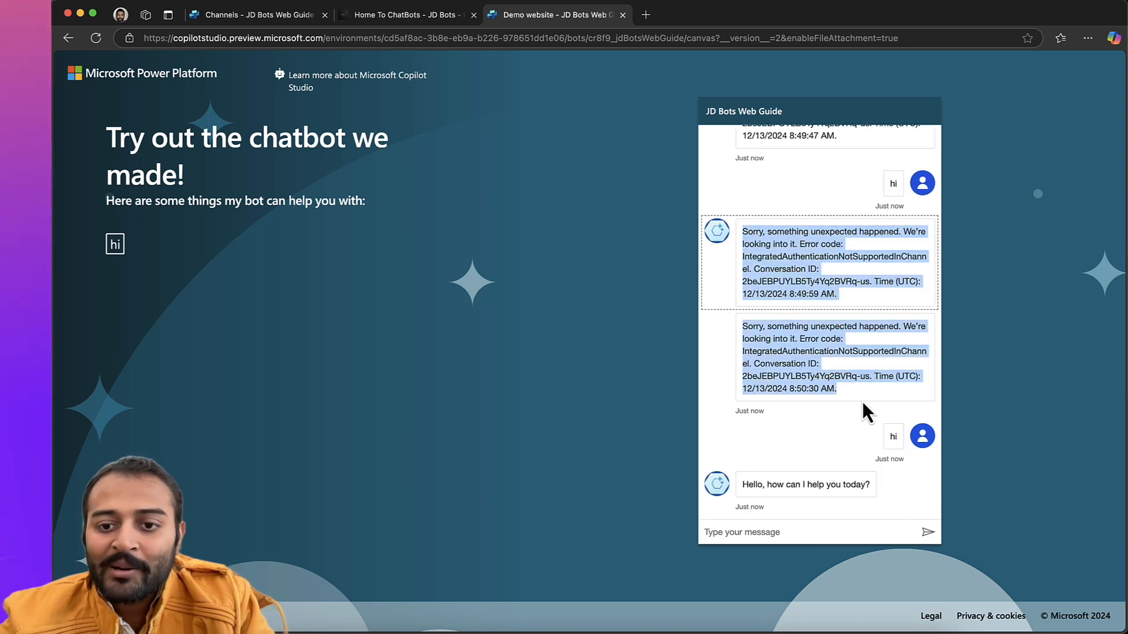
click(808, 430)
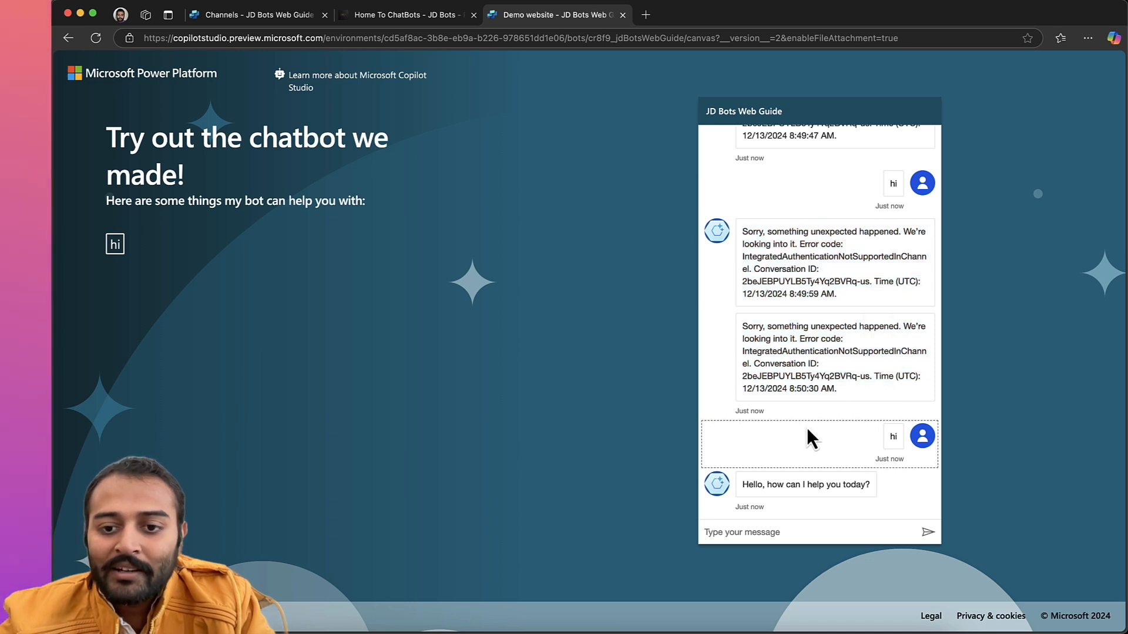
Ask the agent on the demo website "tell me more on the authors who write on jd bots".
click(826, 529)
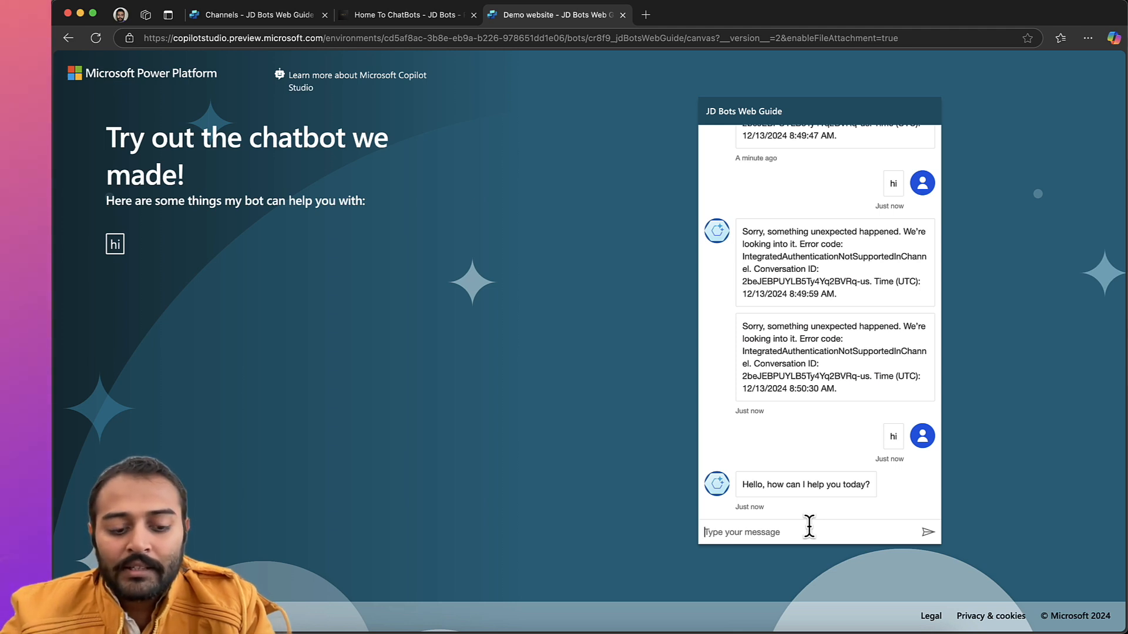
text(tel)
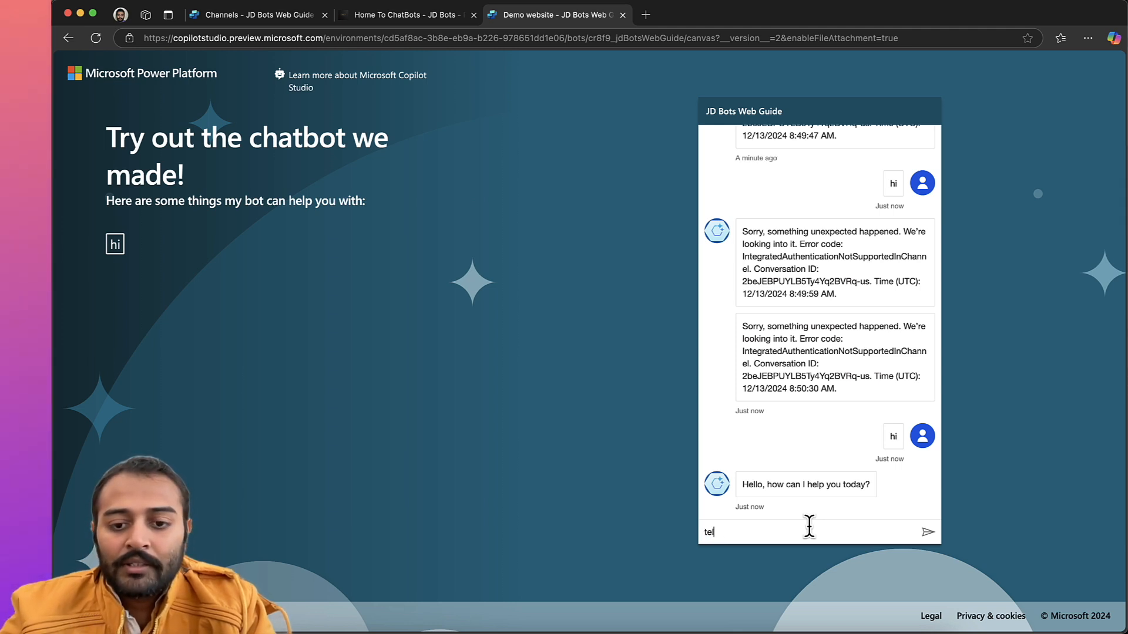
text(l me more o)
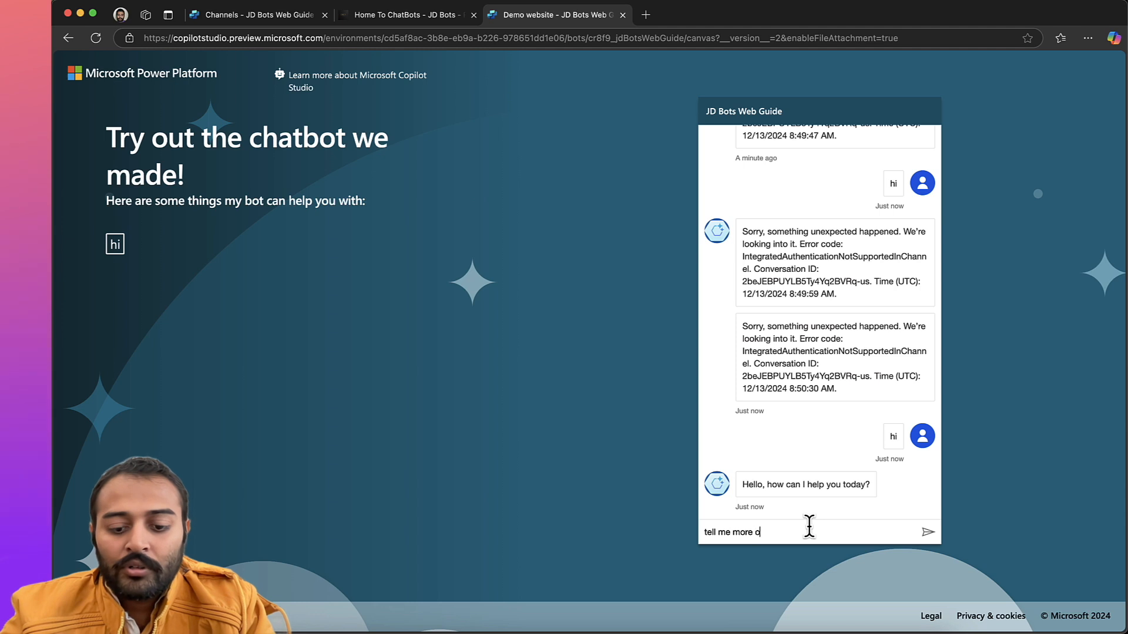
text(n the author who w)
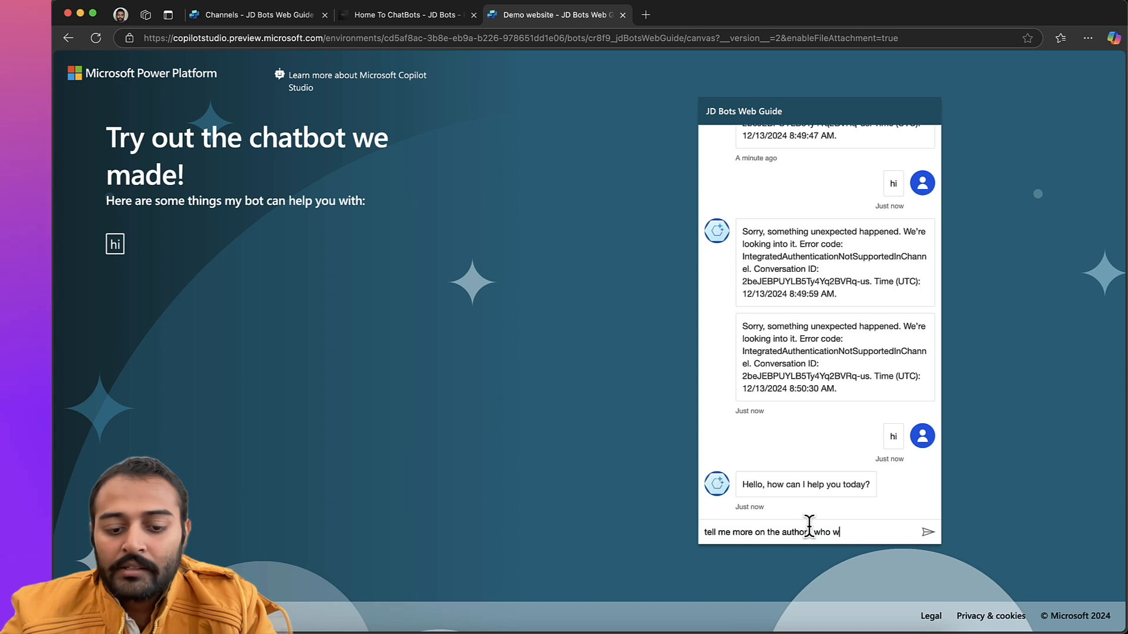
text(rite on)
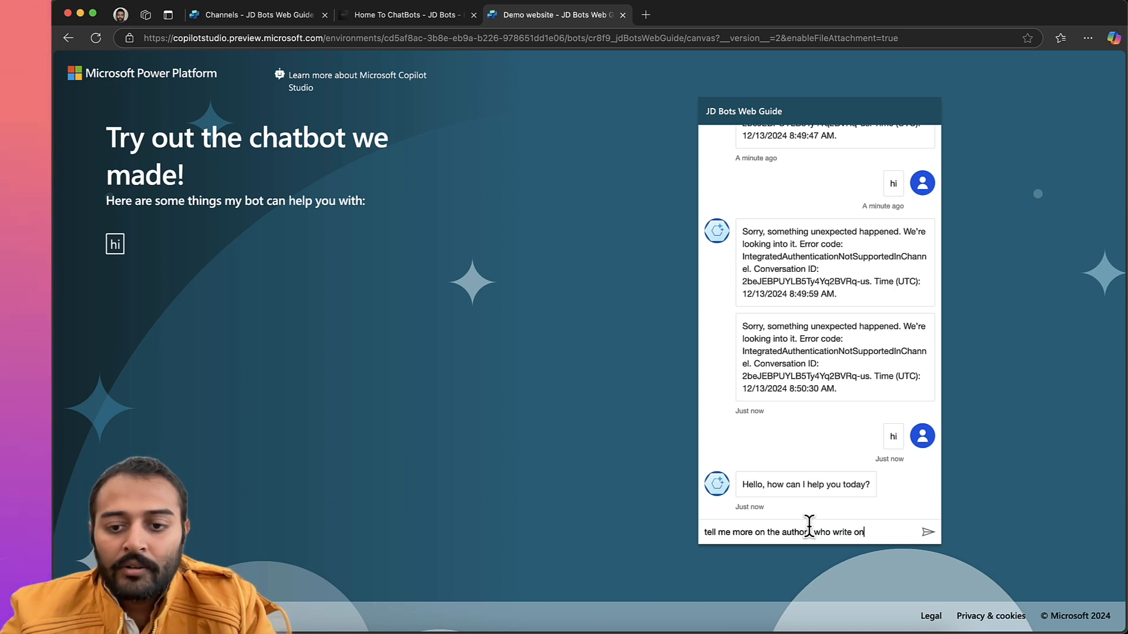
text( jd bots)
key(Return)
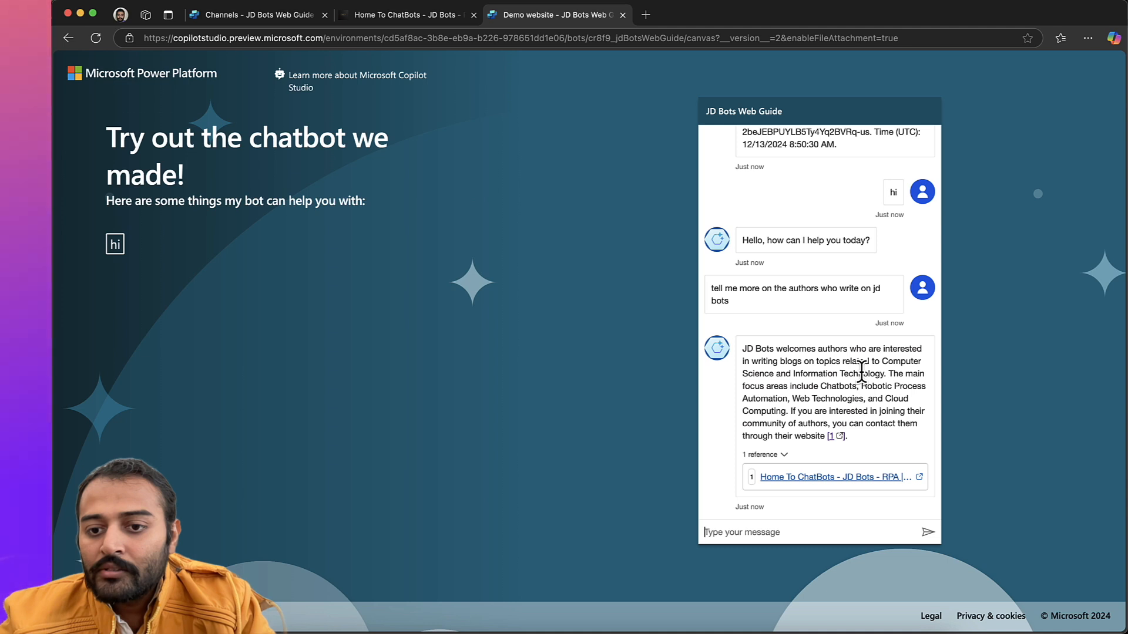
Send the query "whatsapp chatbot" to the agent in the demo website chat.
click(798, 534)
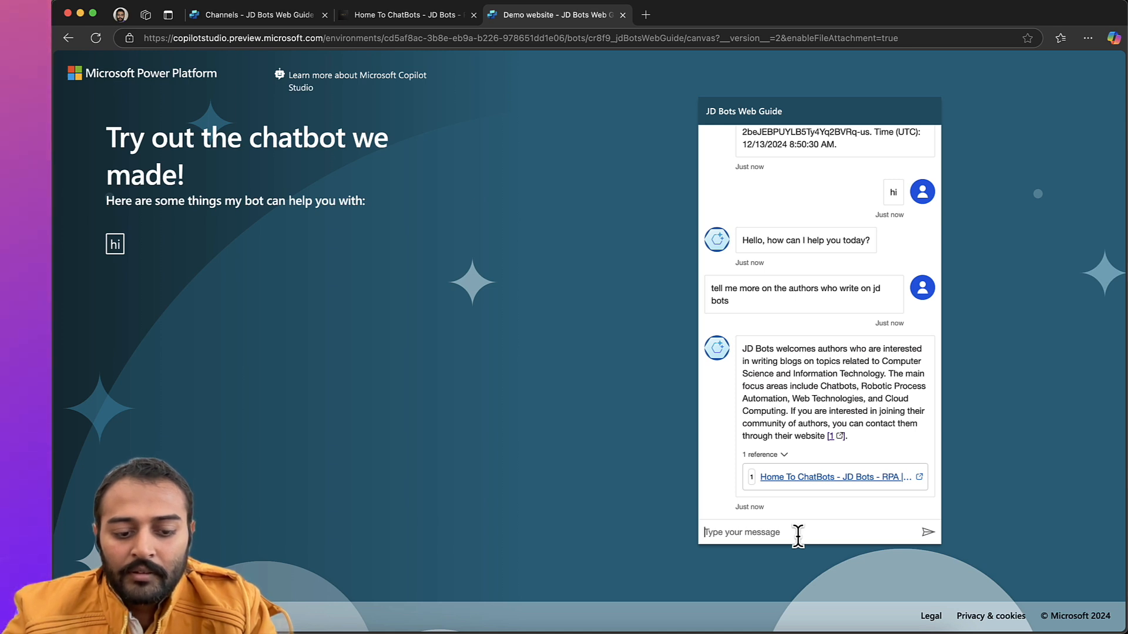
text(whats)
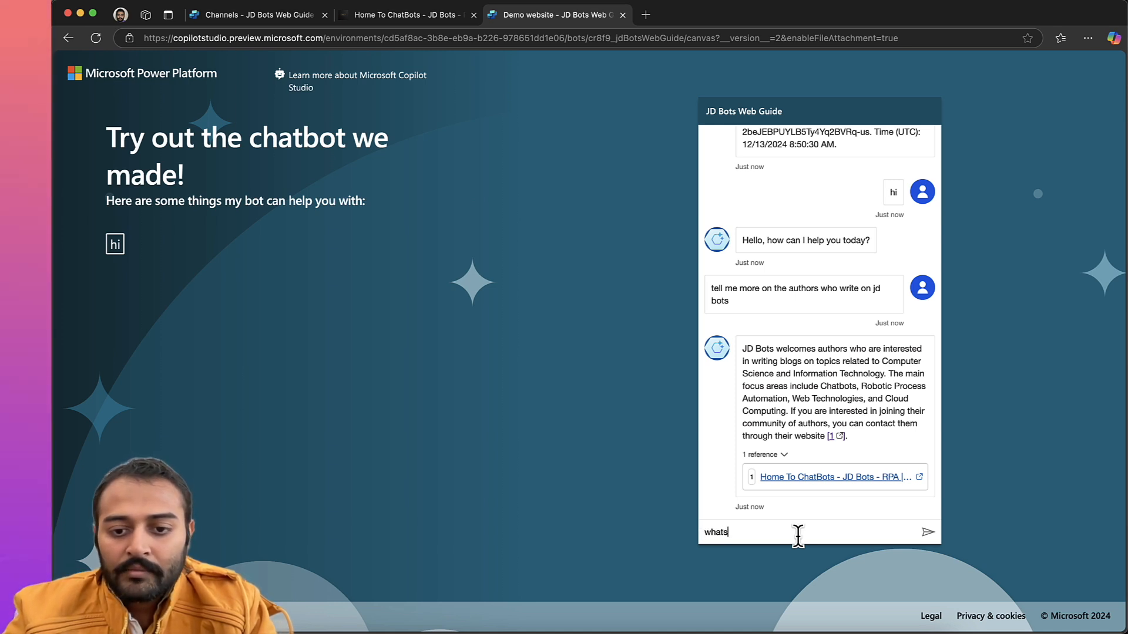
text(app ch)
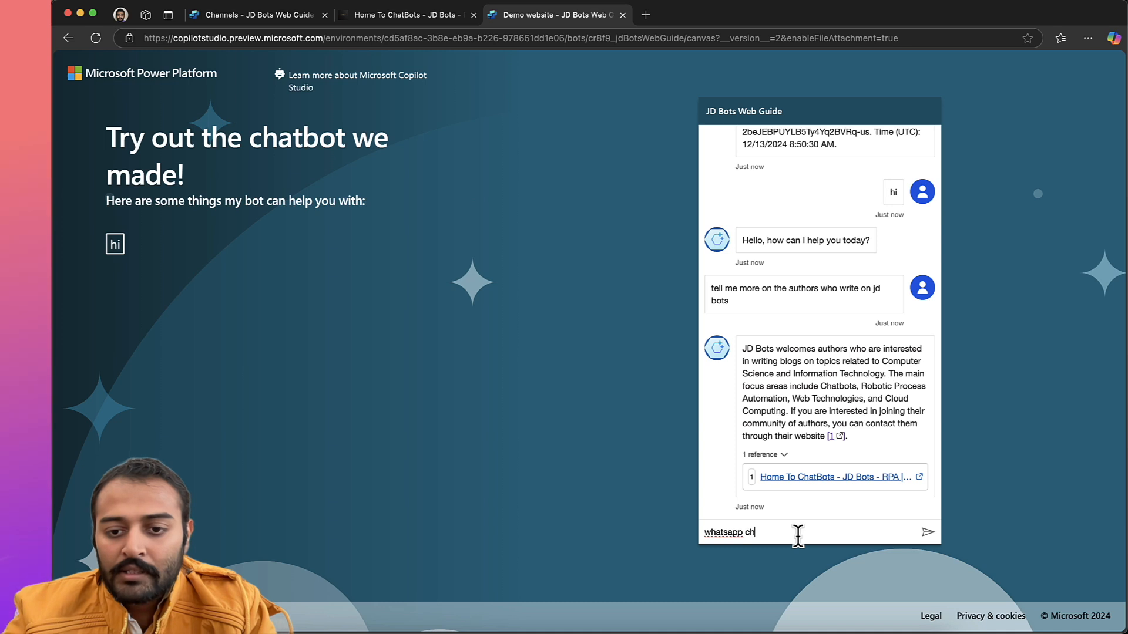
text(atbot)
key(Return)
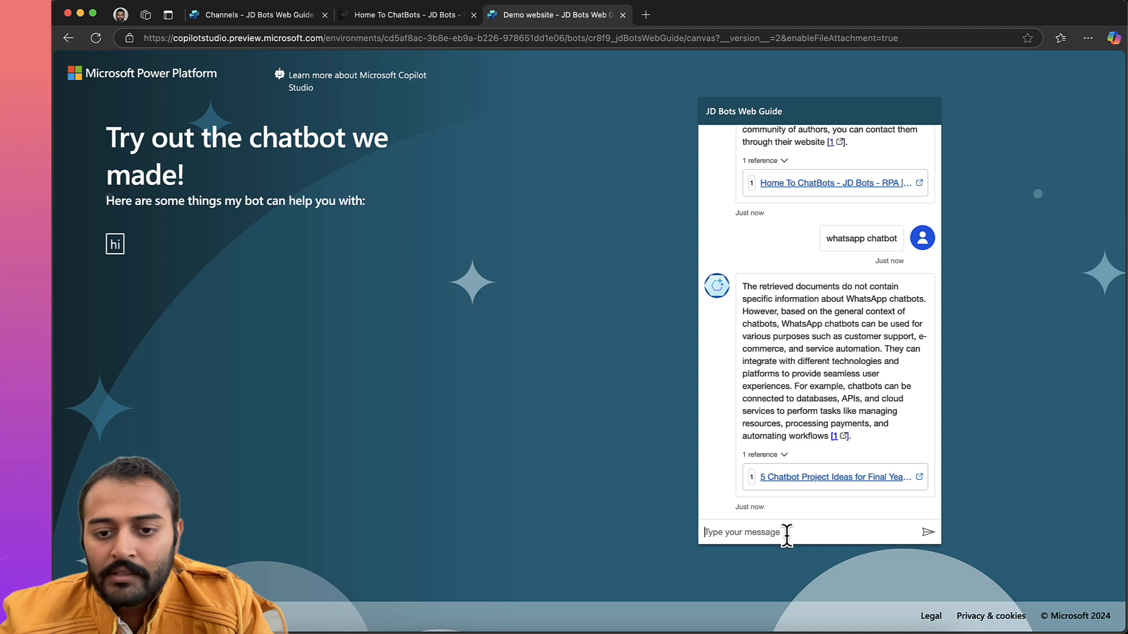
Ask the agent on the demo website "how to call desktop flows from power automate cloud".
text(how)
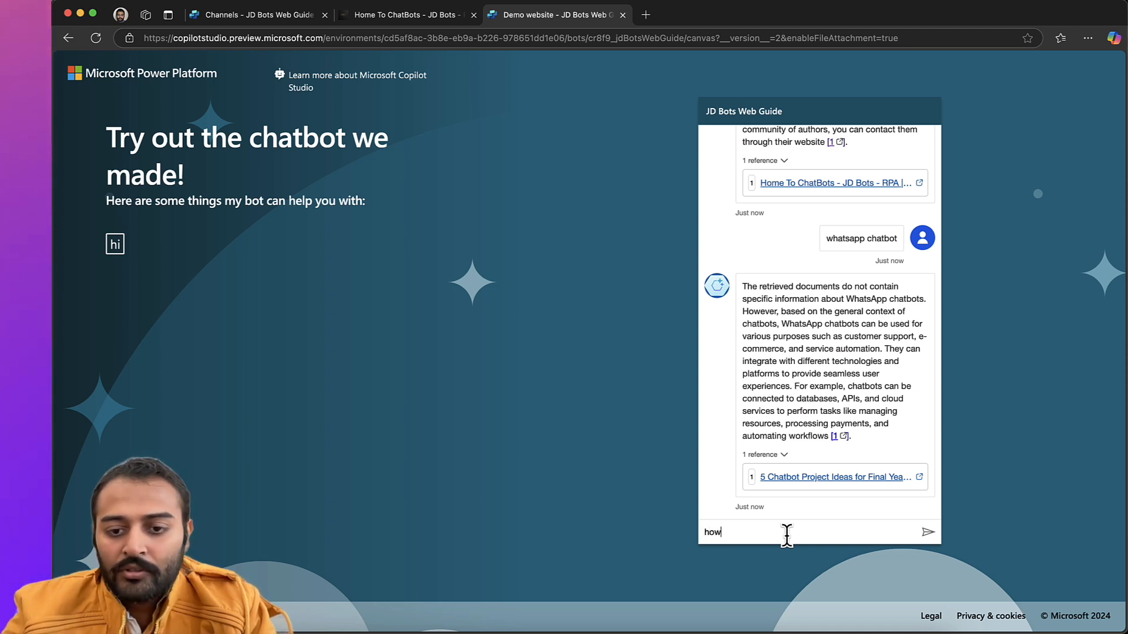
text( to call desktop)
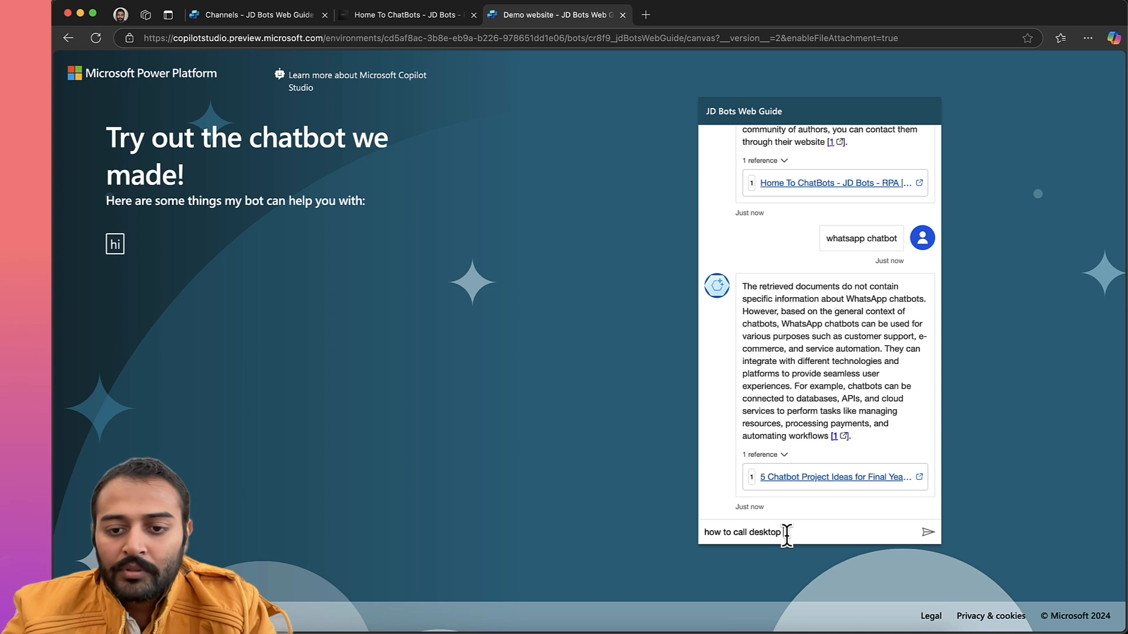
text( flows f)
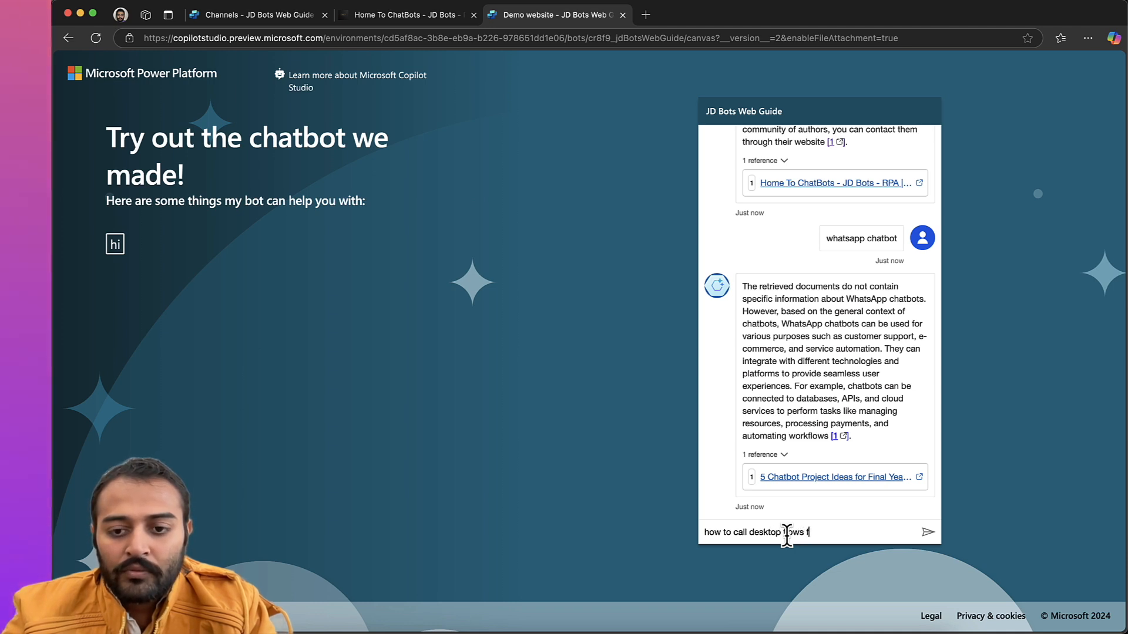
text(rom power )
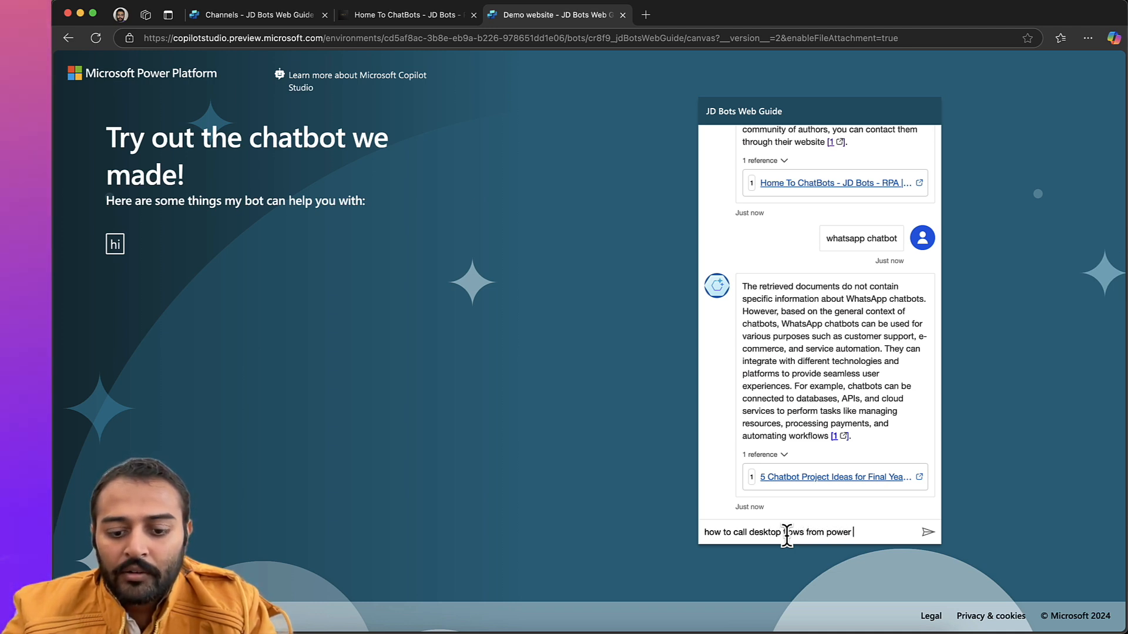
text(automate )
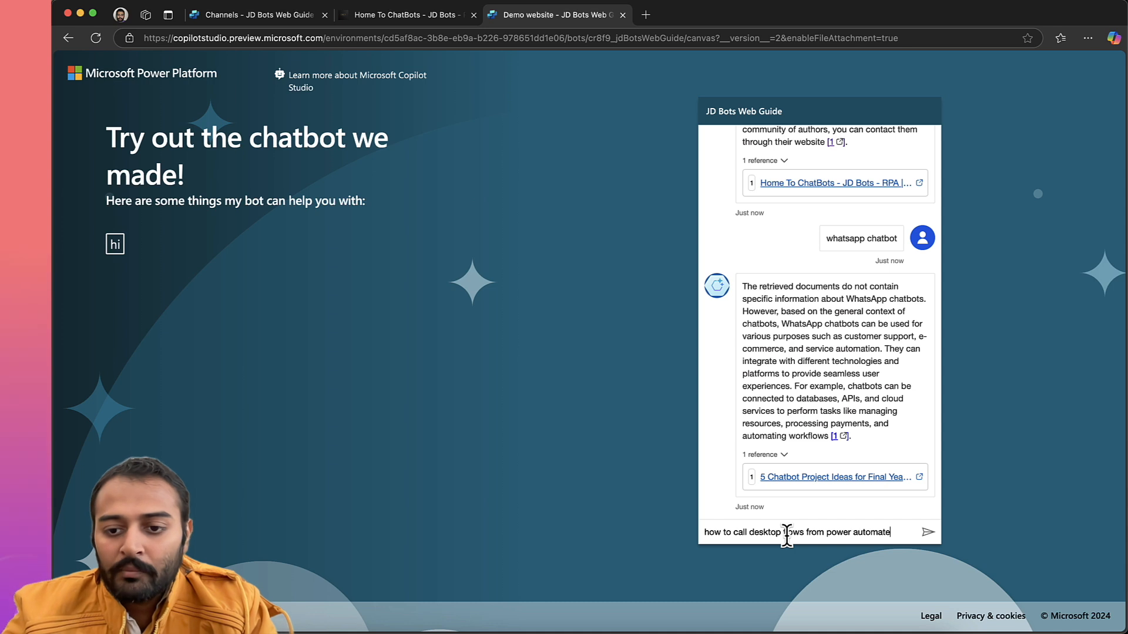
text(cloud)
key(Return)
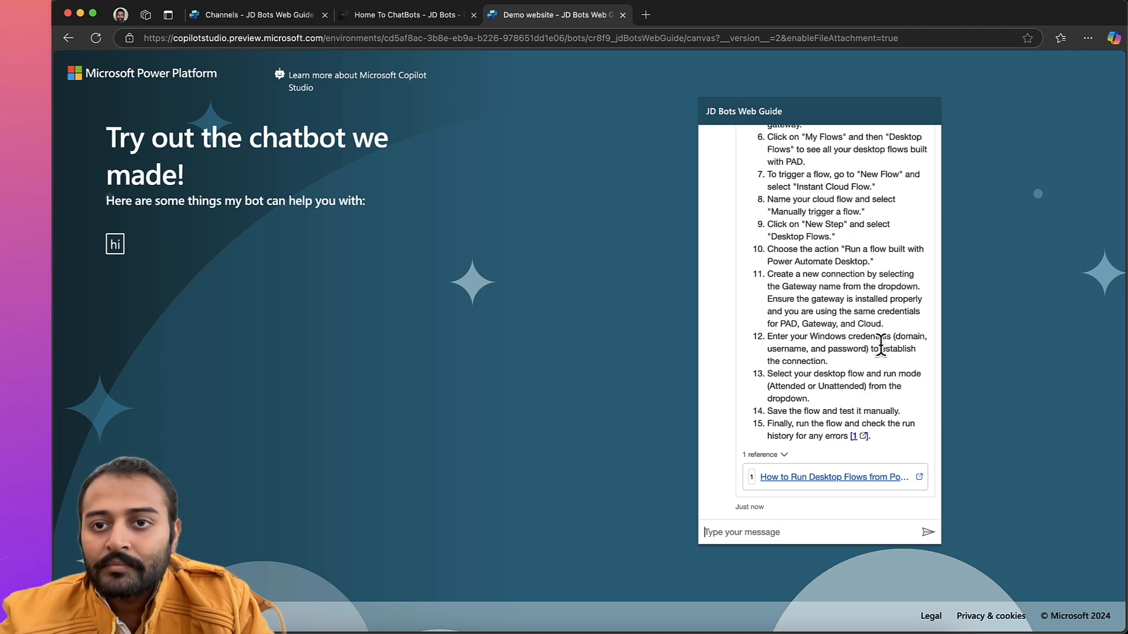
Read through the agent's numbered instructions for calling desktop flows, including the gateway and Windows version requirements.
scroll(881, 350, up, 10)
scroll(881, 347, down, 1)
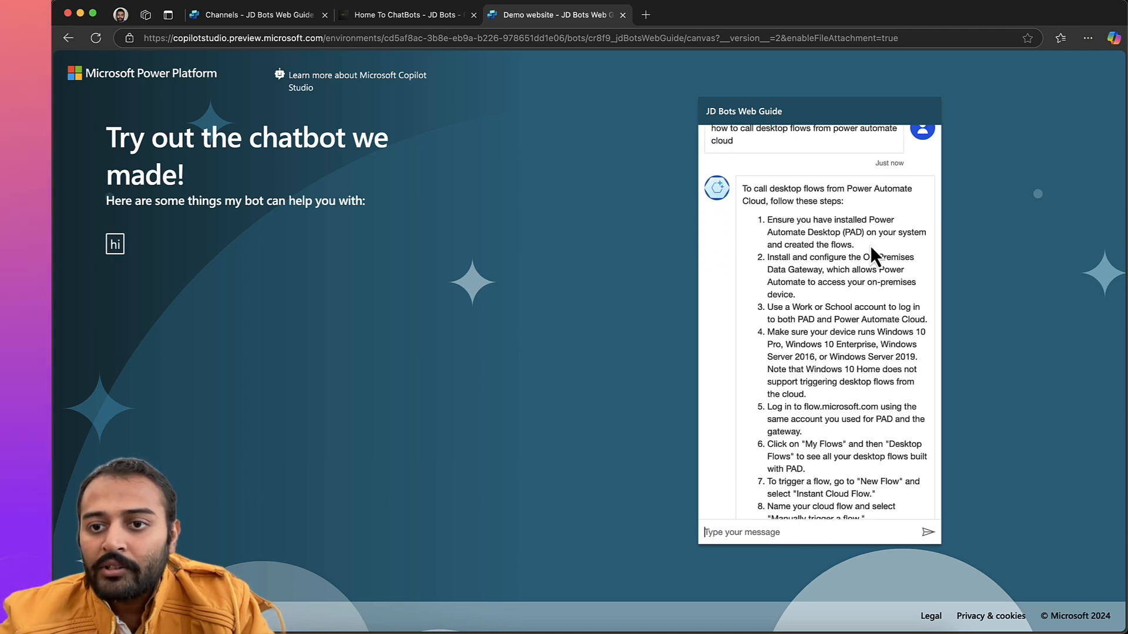
scroll(787, 316, down, 10)
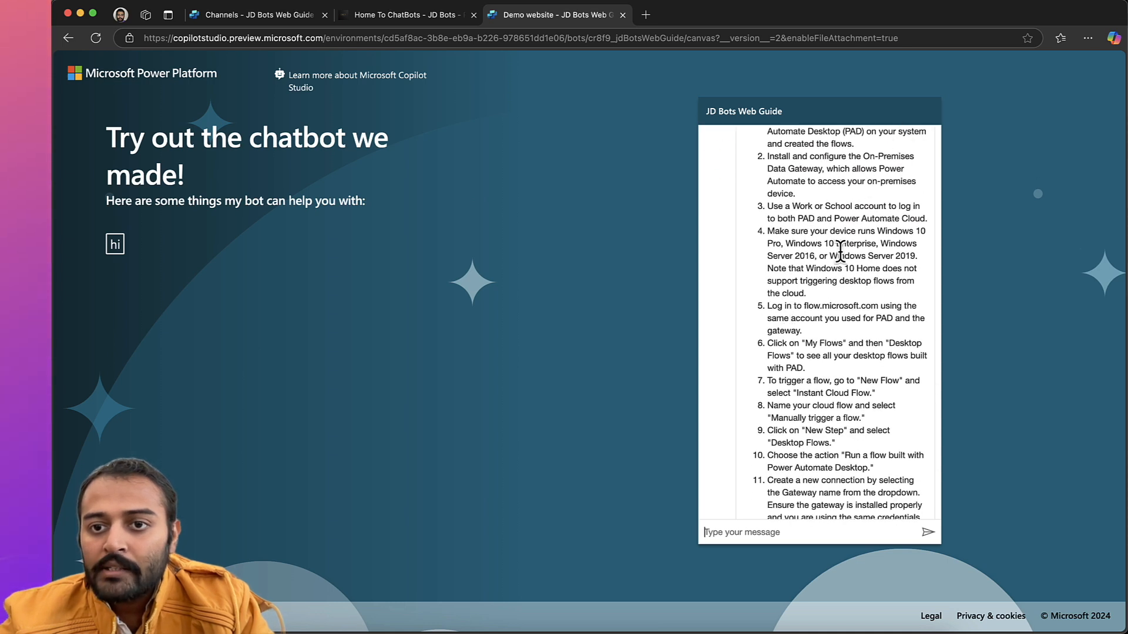
drag(767, 155, 880, 197)
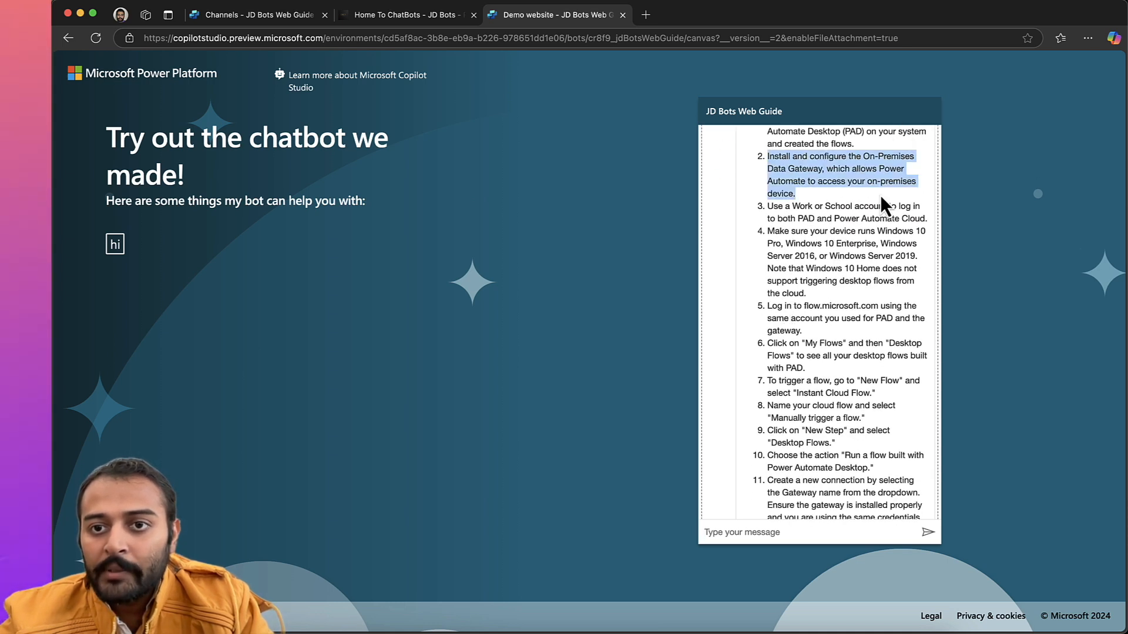
click(800, 192)
scroll(805, 188, down, 3)
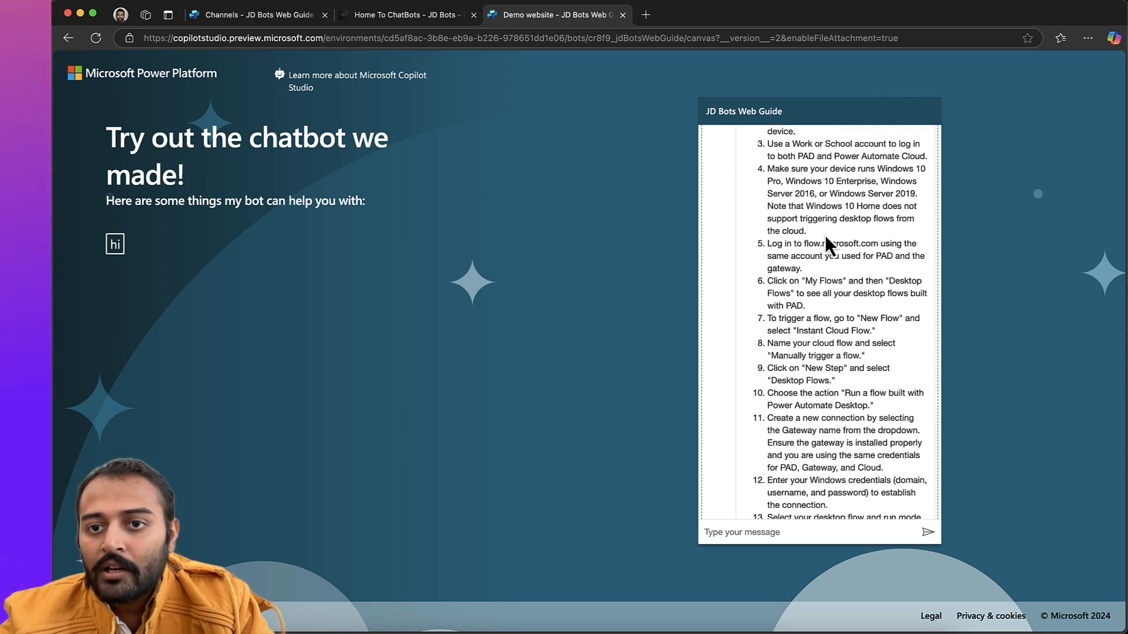
scroll(825, 235, down, 1)
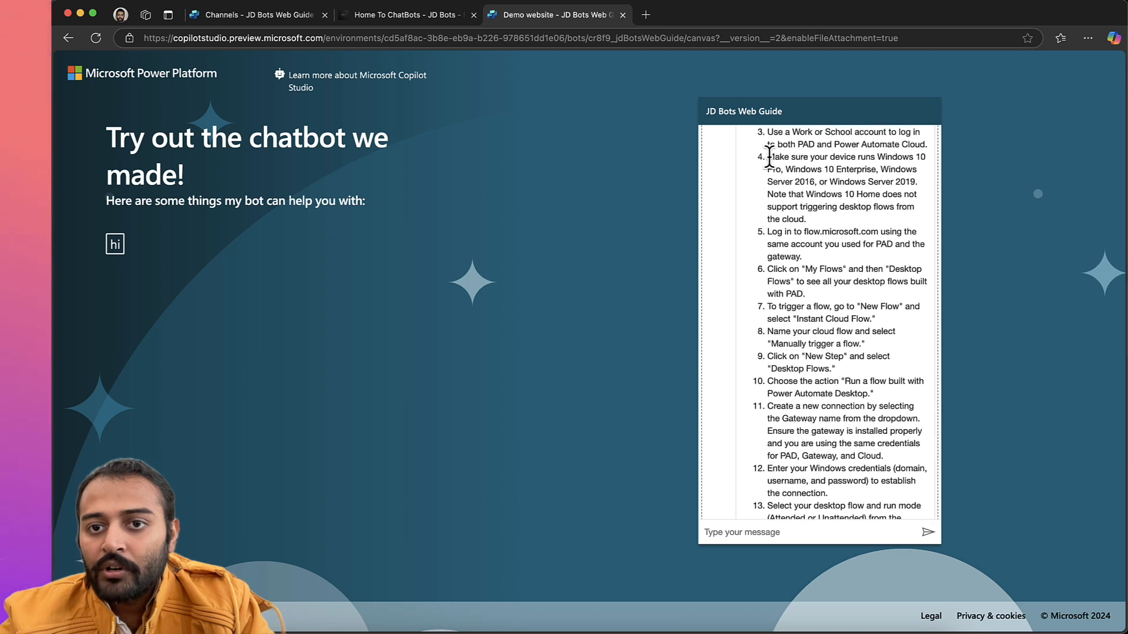
drag(769, 157, 859, 220)
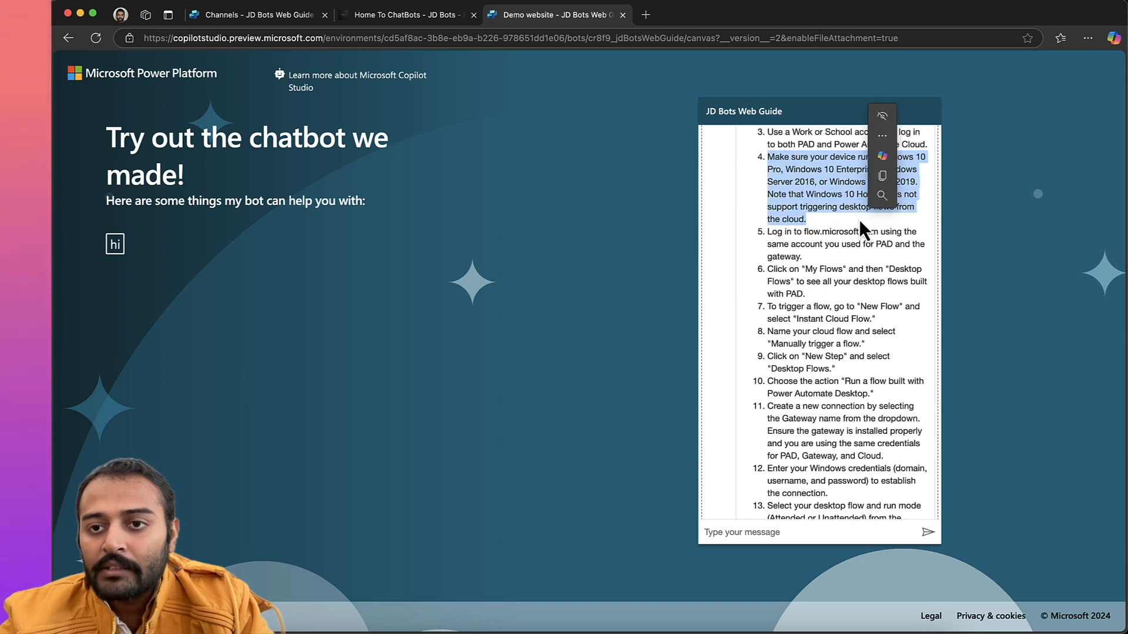
click(806, 219)
scroll(806, 219, down, 1)
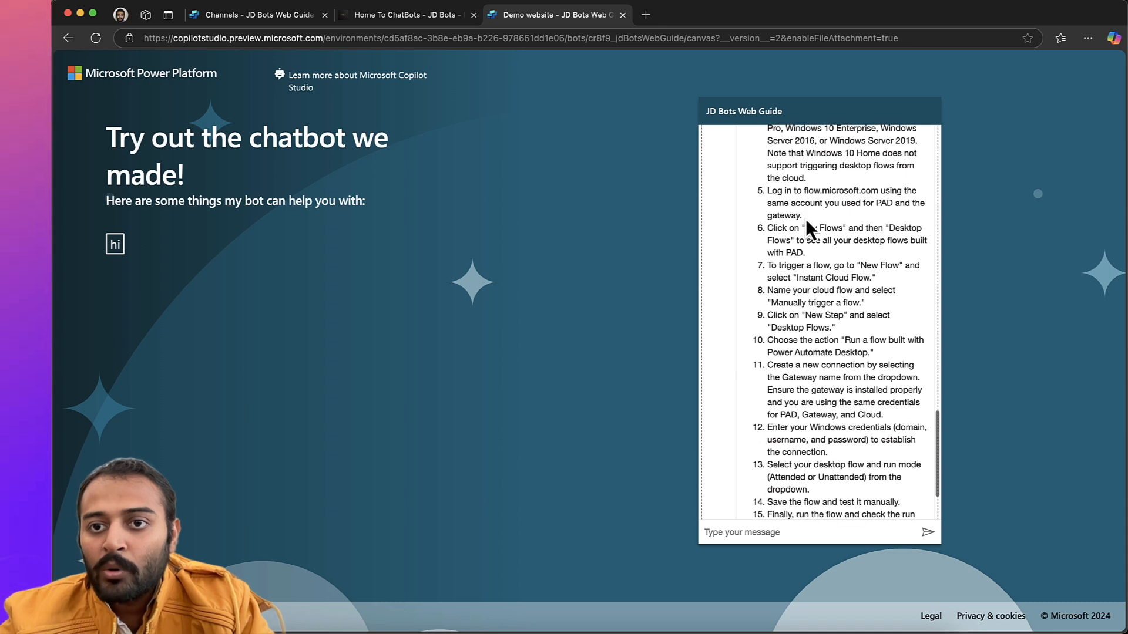
scroll(805, 226, down, 1)
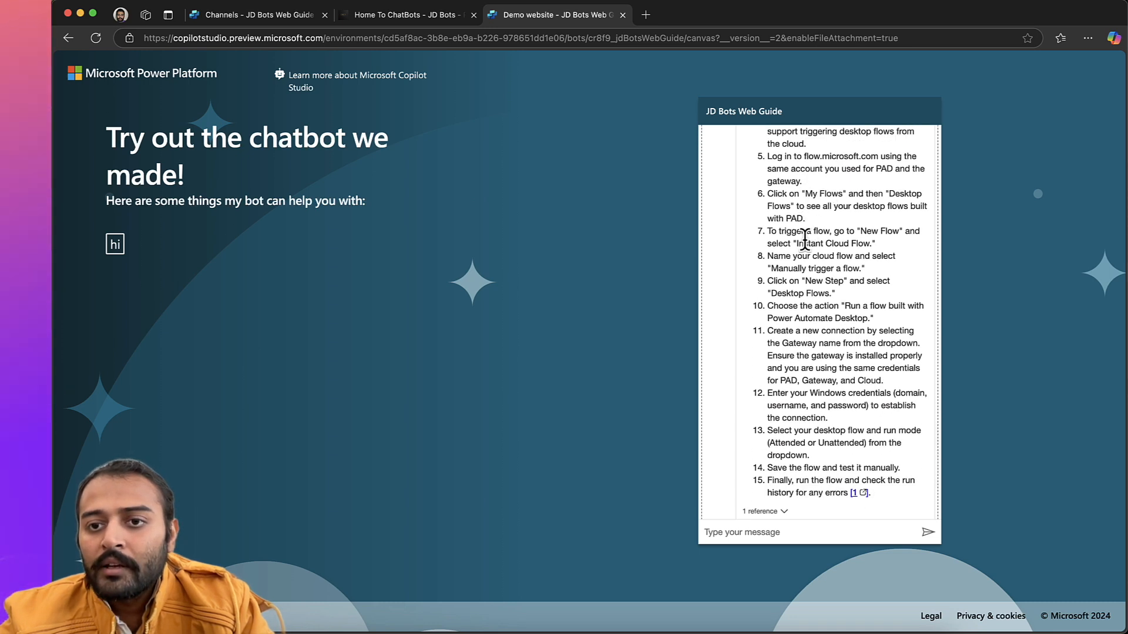
scroll(809, 317, down, 1)
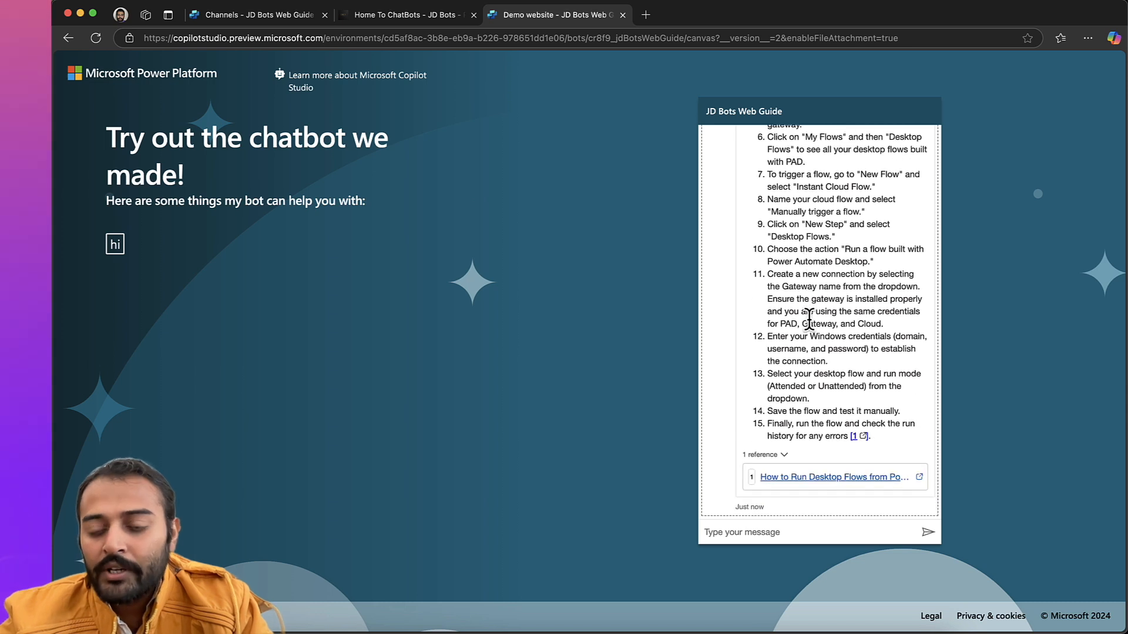
Open the reference article cited in the reply, skim through its prerequisites and return to the demo website chat.
click(830, 478)
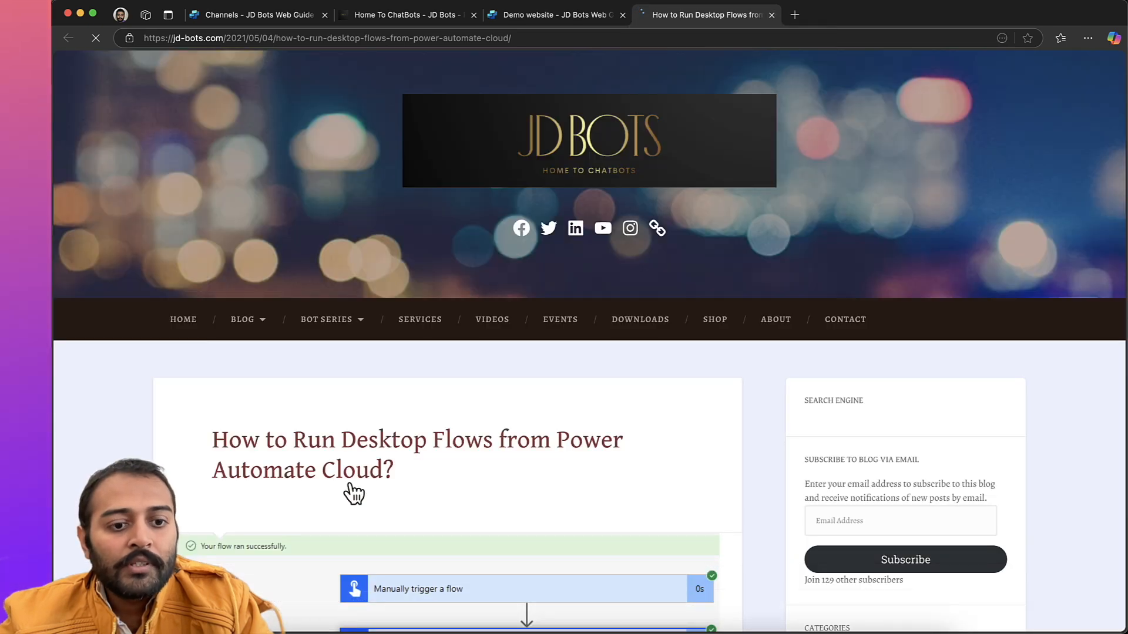
scroll(382, 470, down, 10)
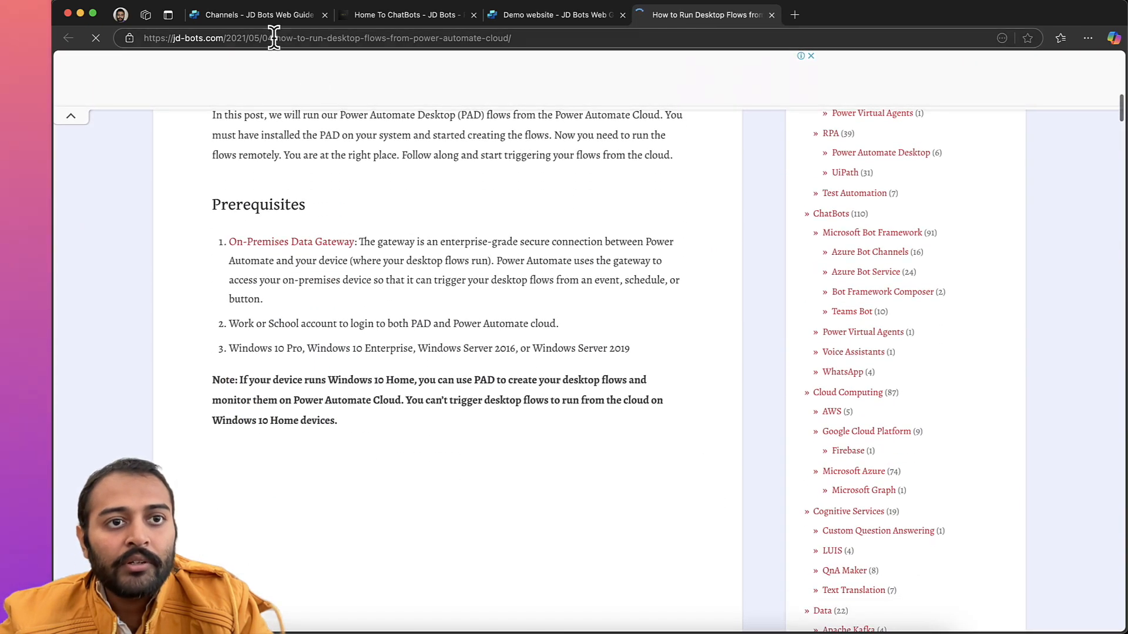
click(284, 19)
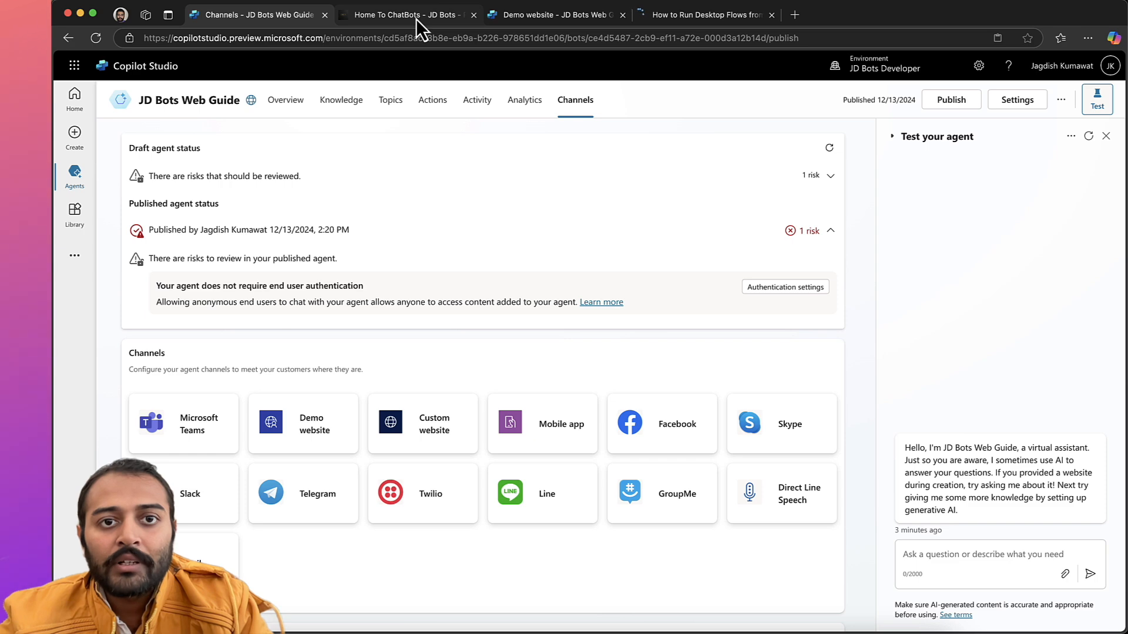
click(568, 14)
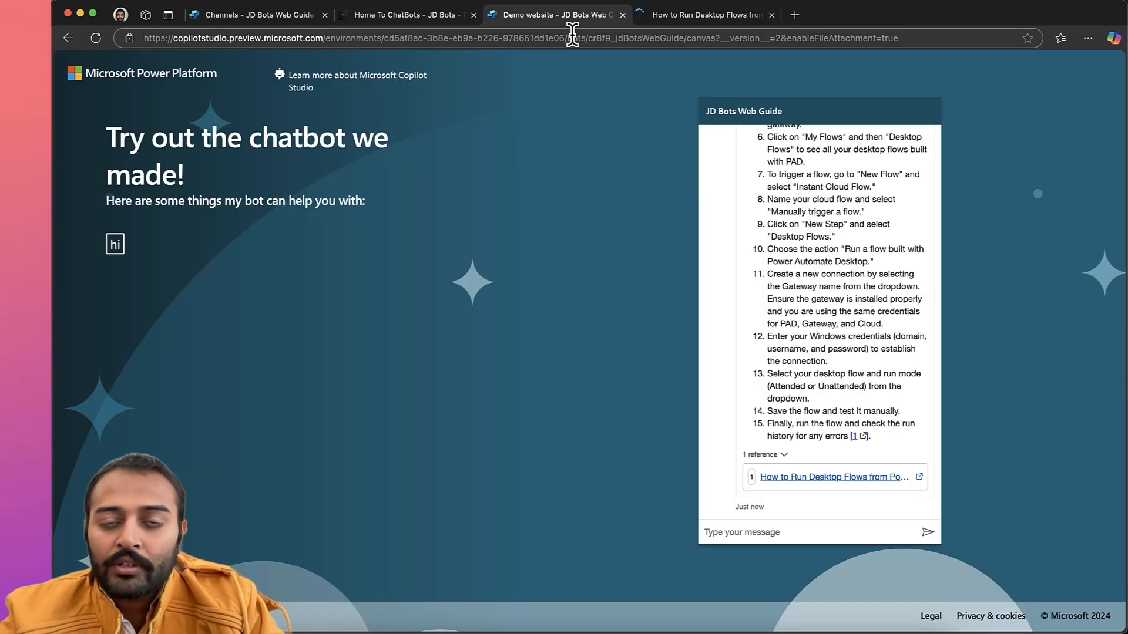
Return to the agent's channels in Copilot Studio and copy the default embed code of the Custom website channel.
click(297, 16)
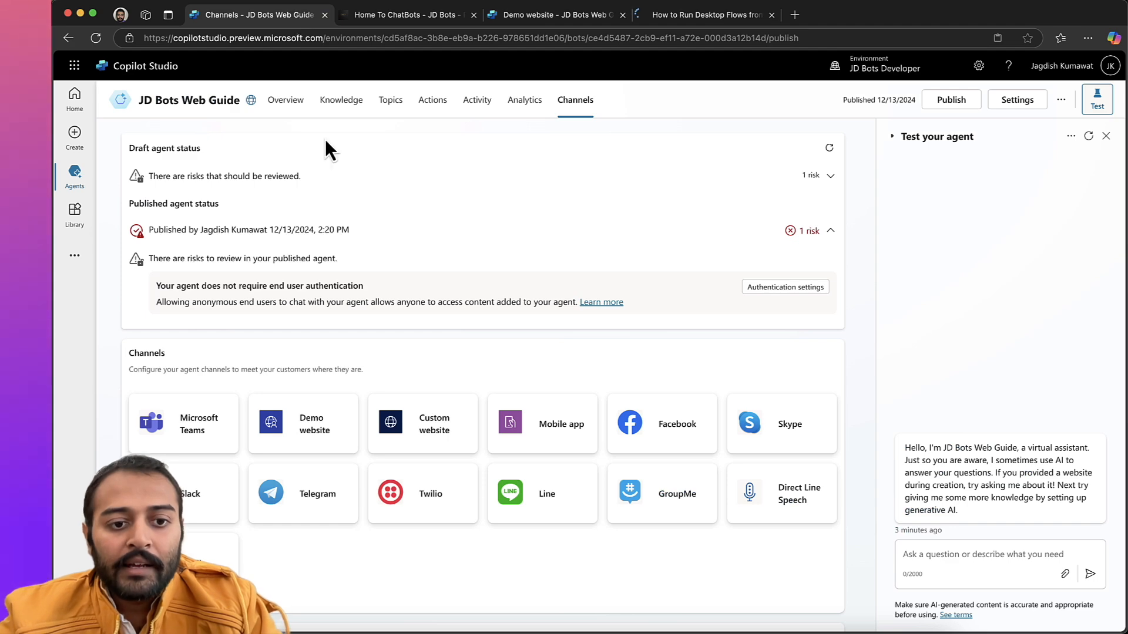
click(431, 419)
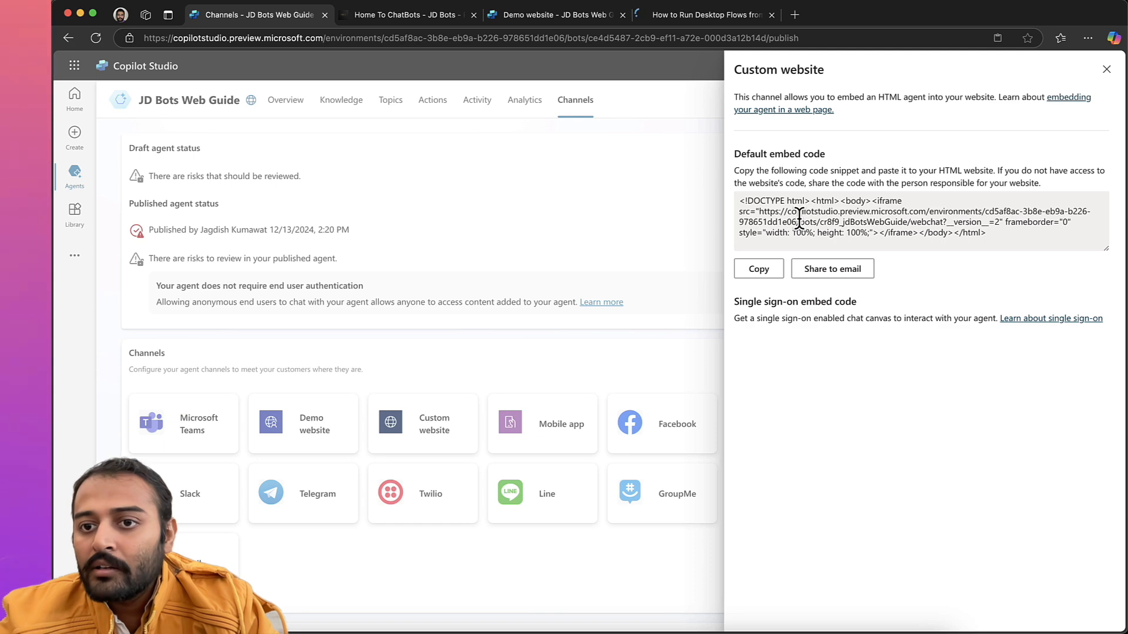
click(761, 270)
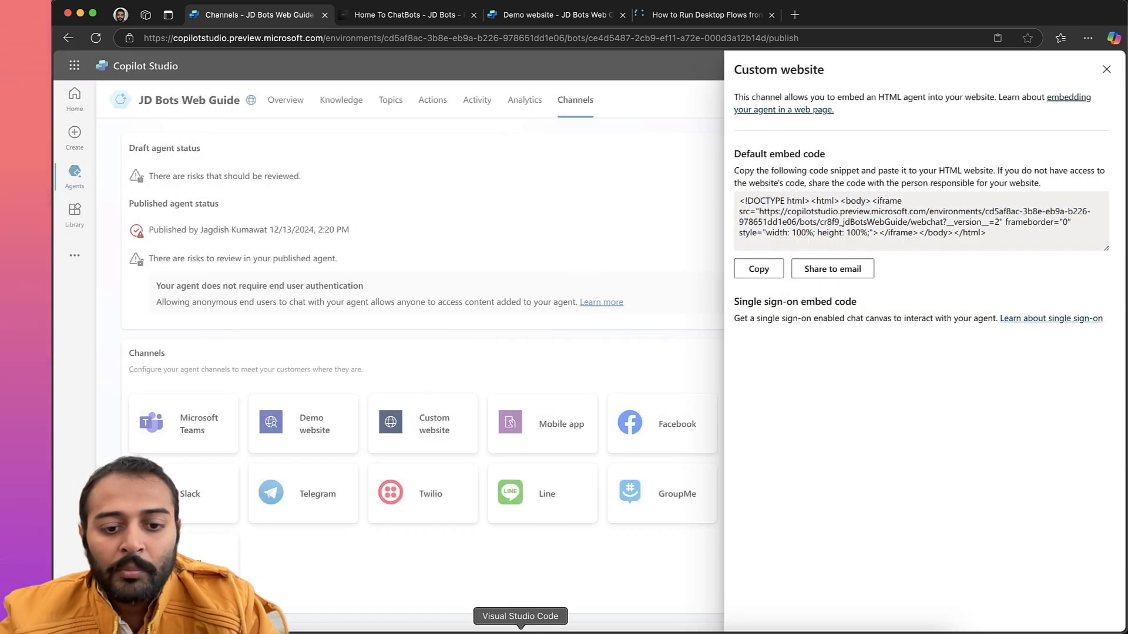
Switch to Visual Studio Code, replace the entire content of copilot.html with the copied embed code and open it with Live Server.
click(520, 631)
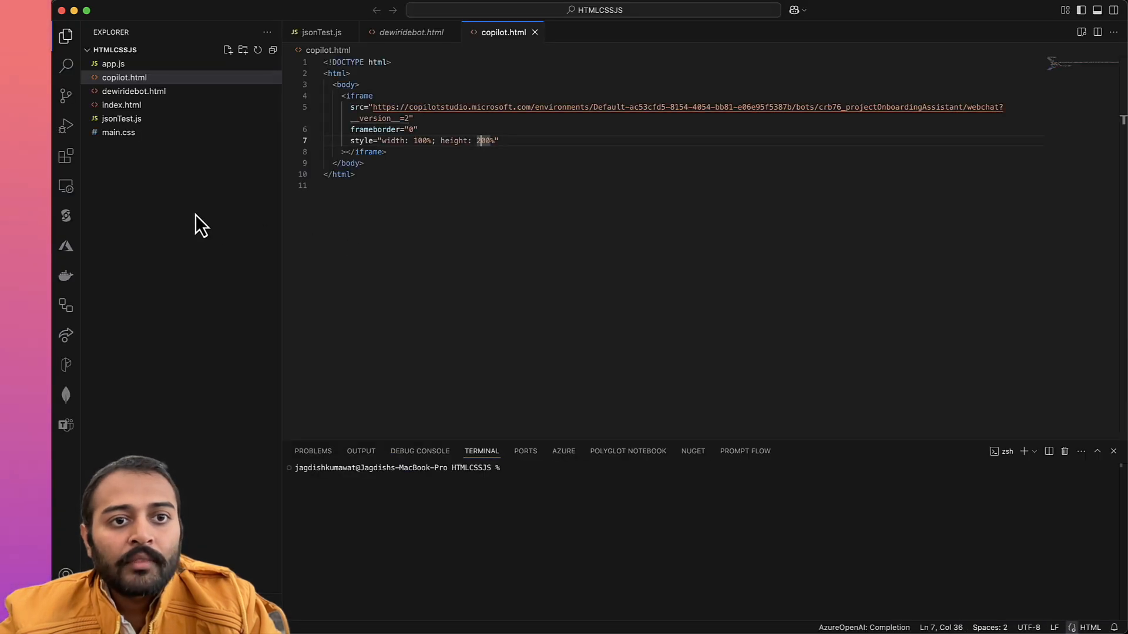
key(super+a)
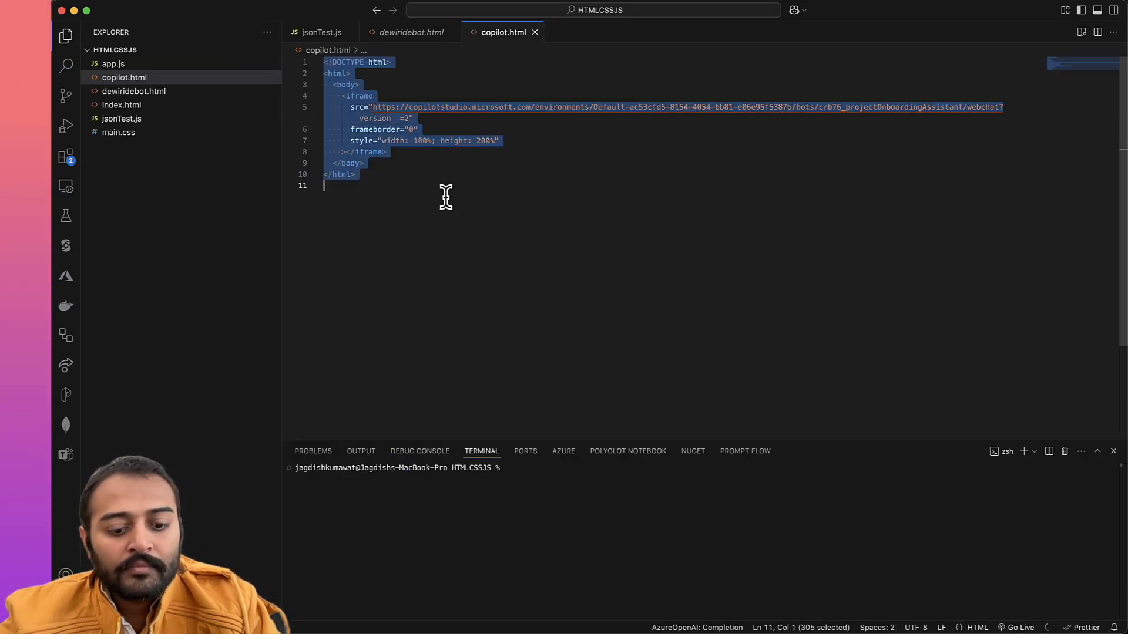
key(super+v)
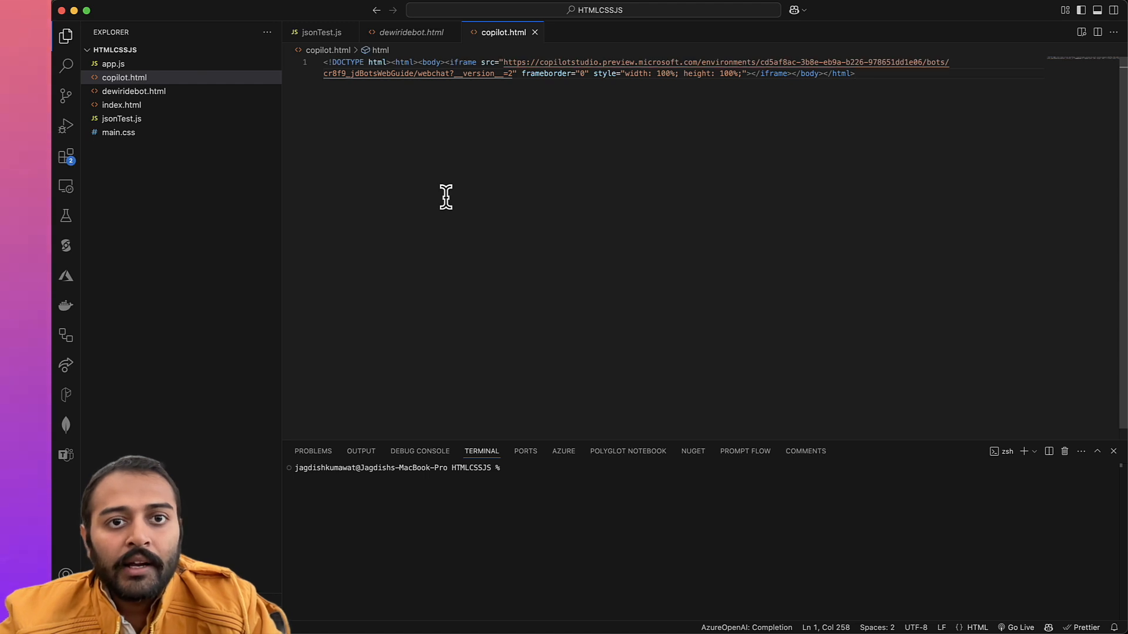
right_click(124, 84)
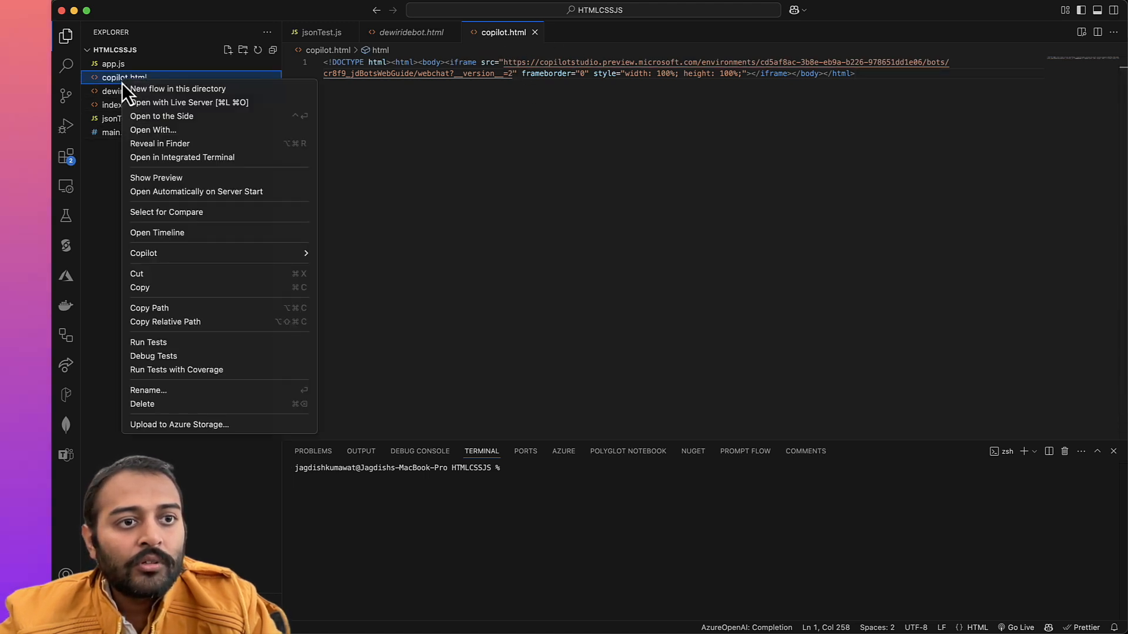
click(174, 102)
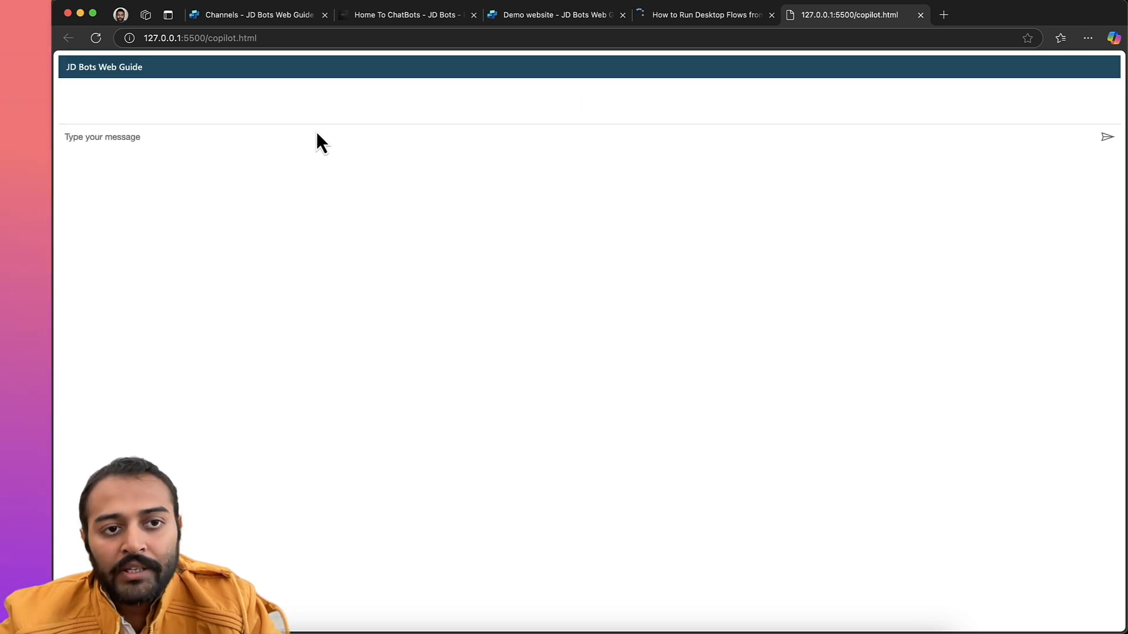
Read the agent's greeting in the chat embedded in the local copilot.html page and send it "hi".
scroll(425, 103, up, 3)
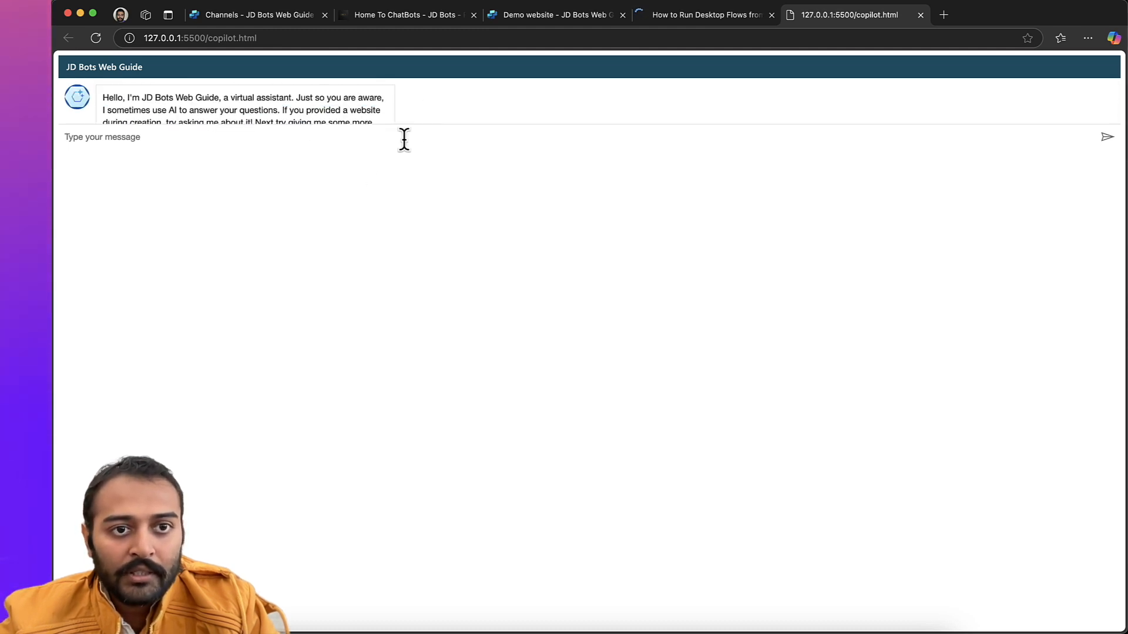
scroll(352, 90, down, 3)
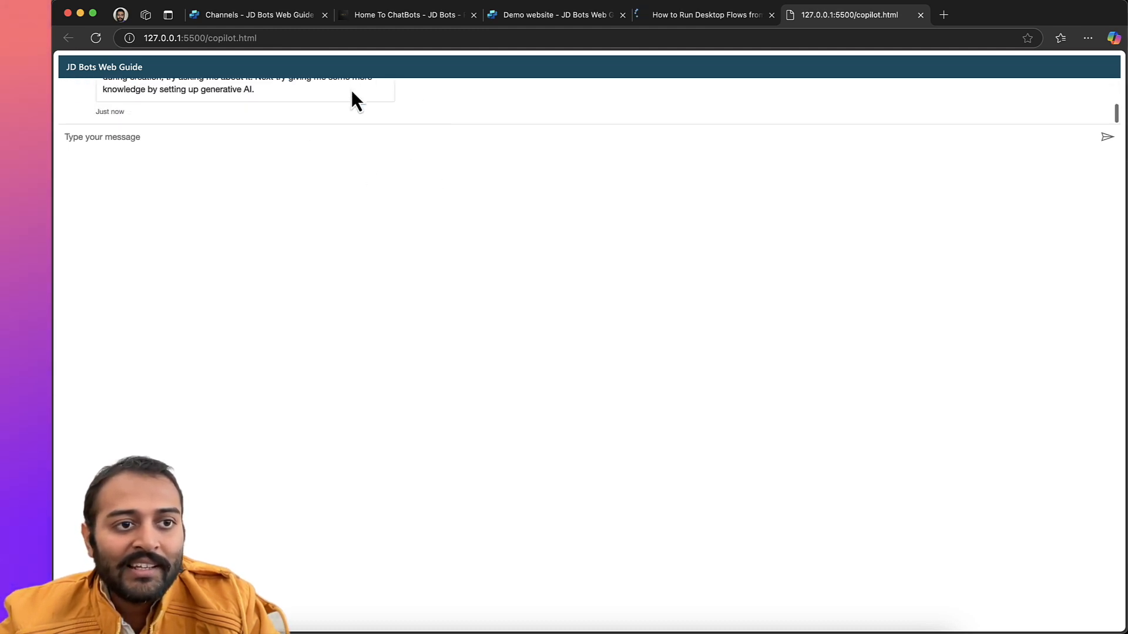
scroll(352, 90, up, 3)
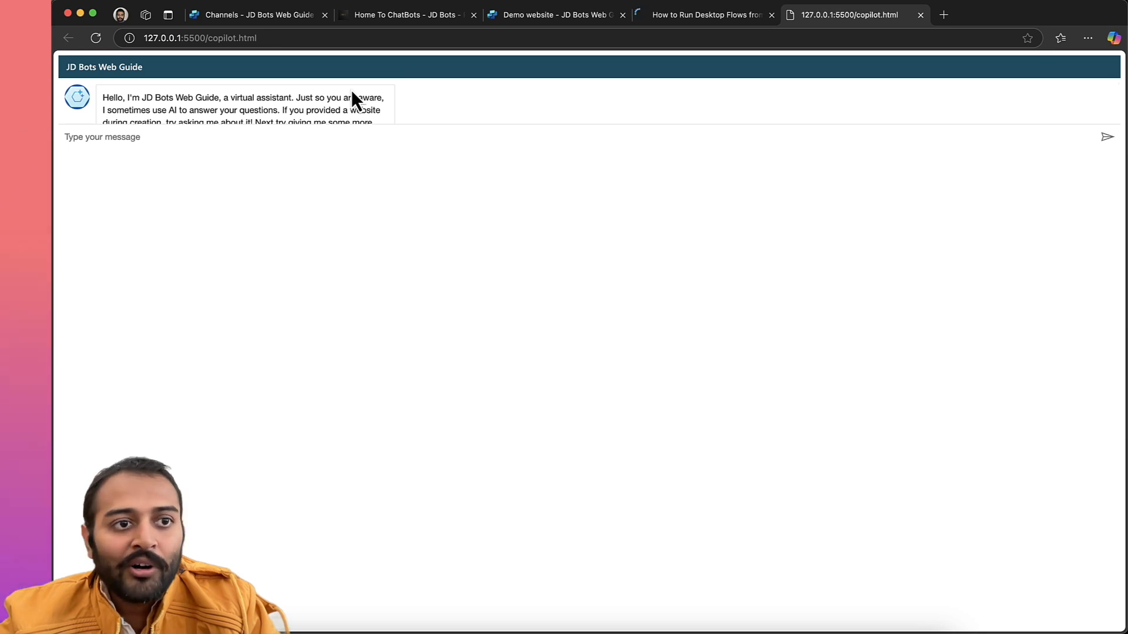
scroll(353, 94, down, 3)
scroll(352, 94, up, 2)
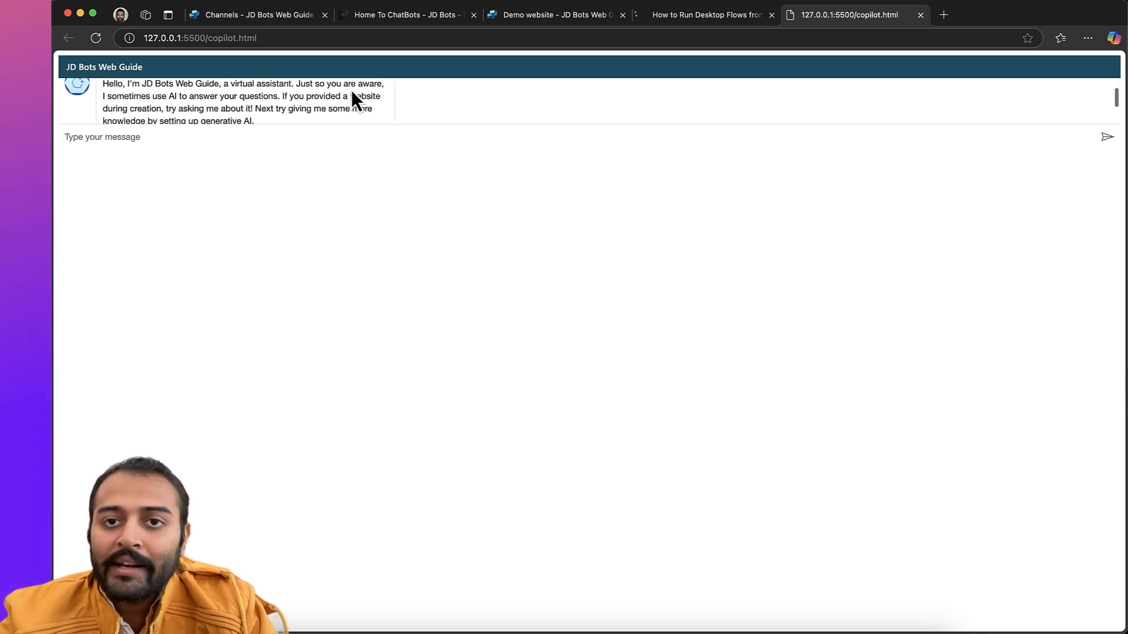
scroll(352, 94, up, 1)
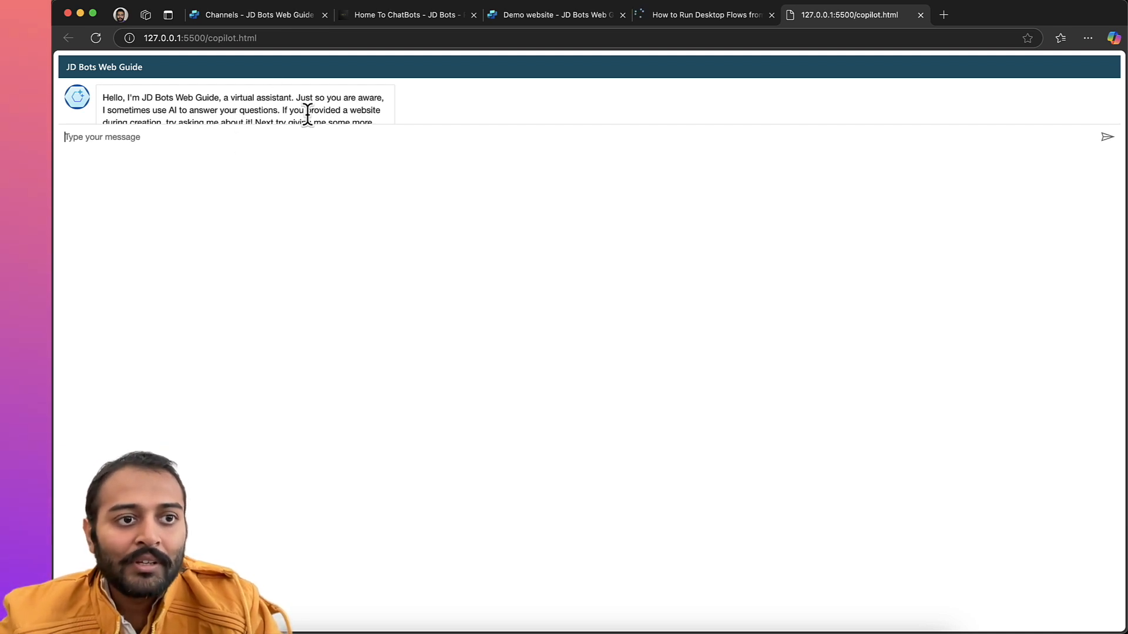
scroll(242, 99, down, 3)
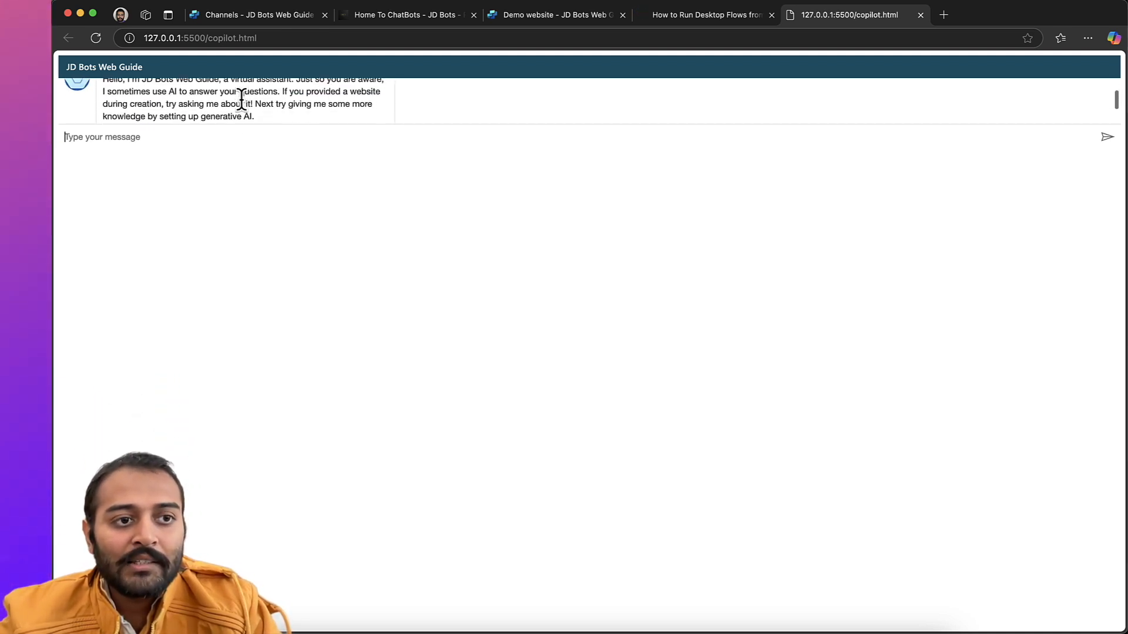
text(hi)
key(Return)
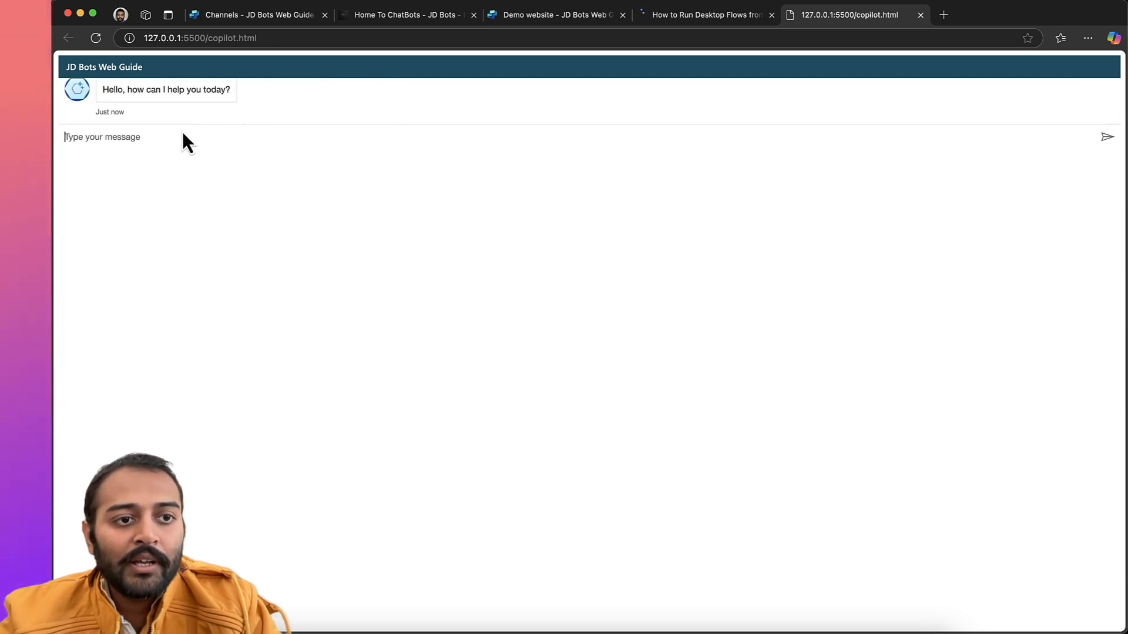
Ask the chat embedded in the local copilot.html page about JD Bots and read the reply and its reference.
text(i)
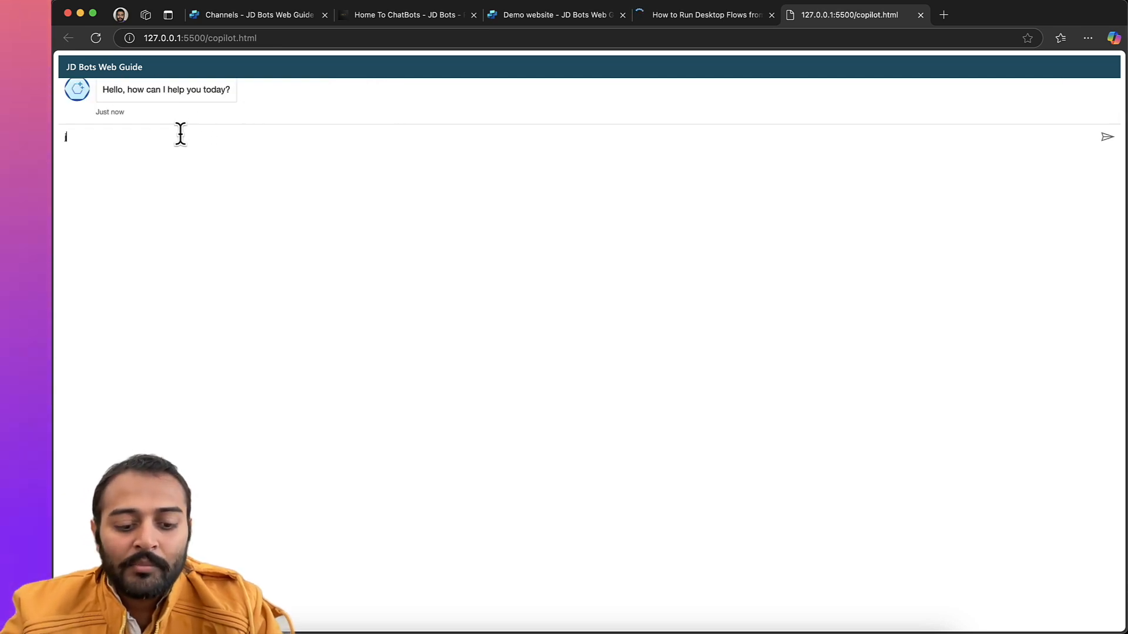
text(d bots)
key(Return)
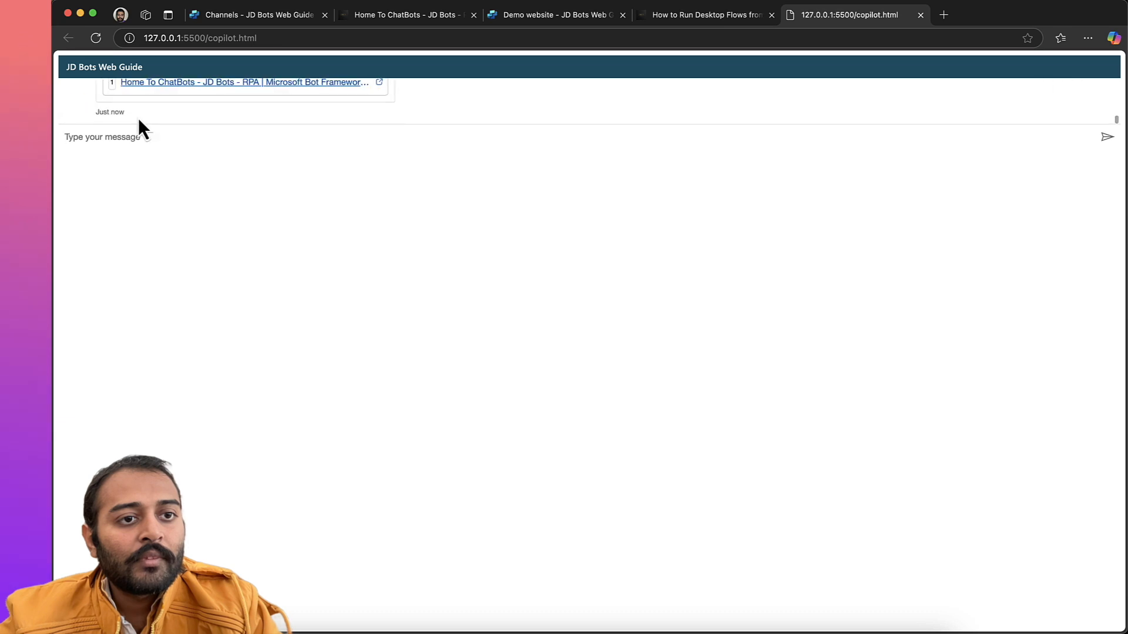
scroll(139, 117, up, 5)
scroll(139, 117, up, 1)
scroll(138, 118, down, 1)
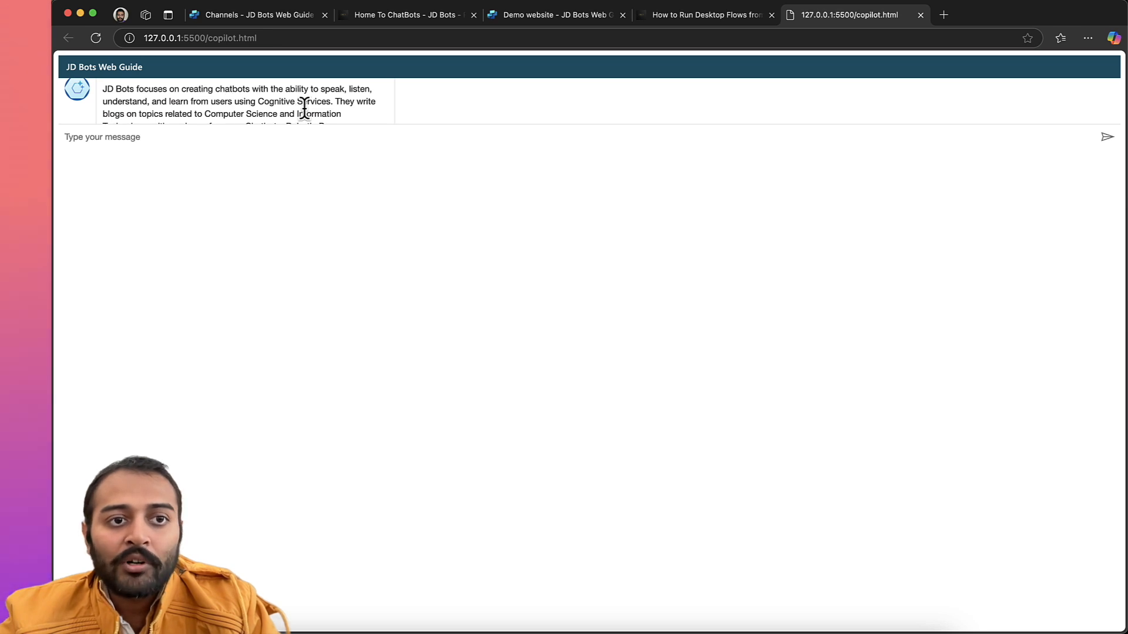
scroll(304, 109, down, 1)
scroll(304, 109, up, 1)
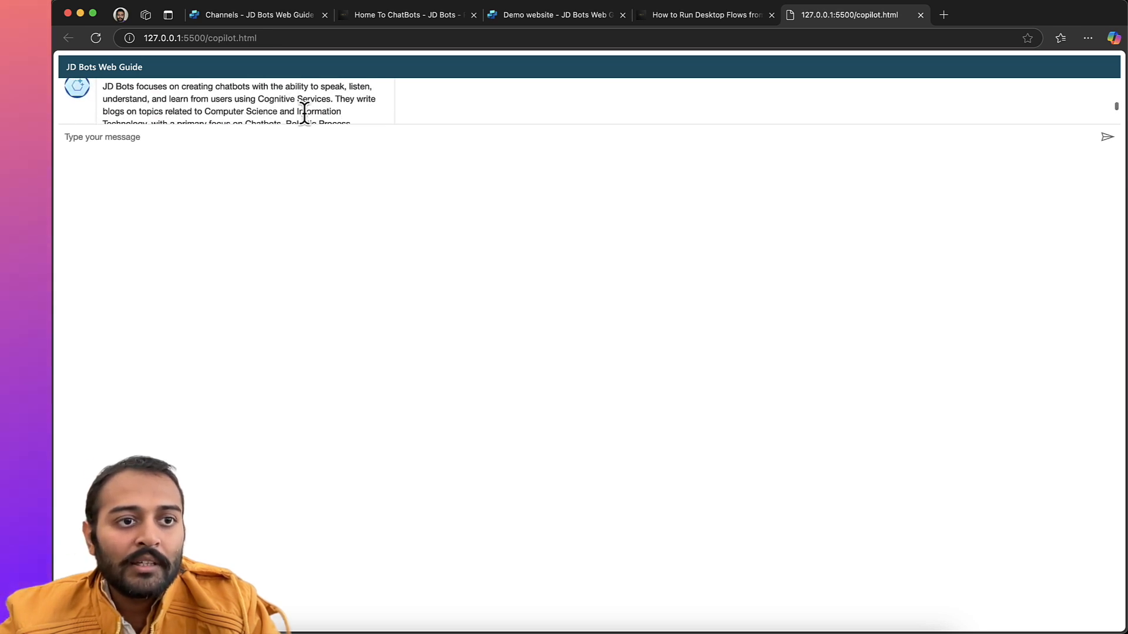
scroll(304, 110, down, 1)
scroll(305, 112, down, 3)
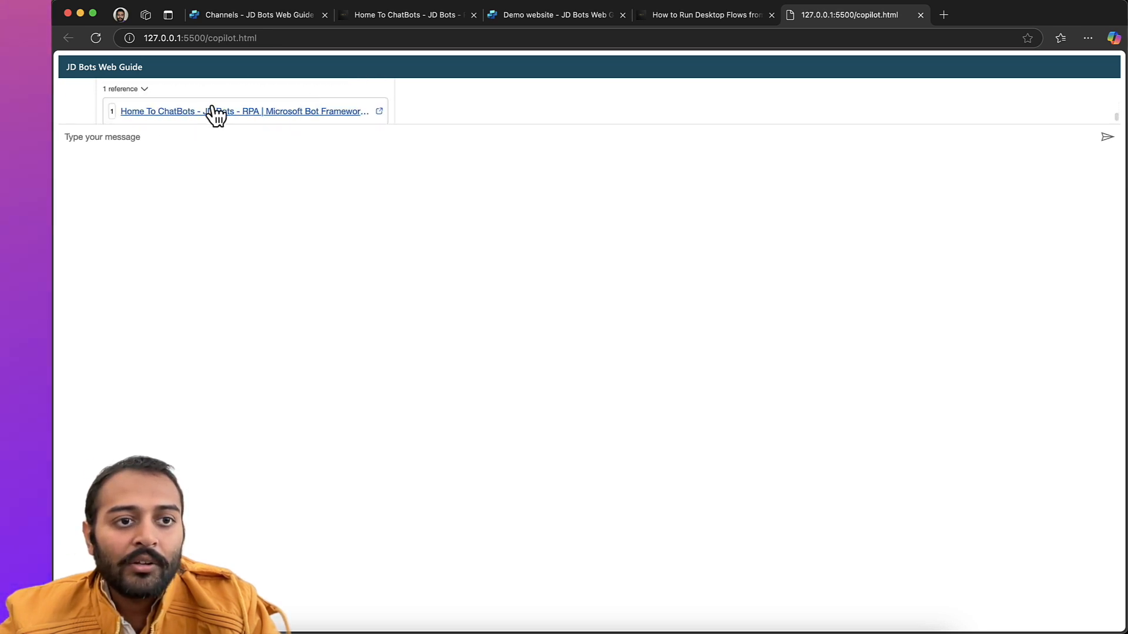
scroll(219, 115, down, 1)
scroll(219, 116, up, 3)
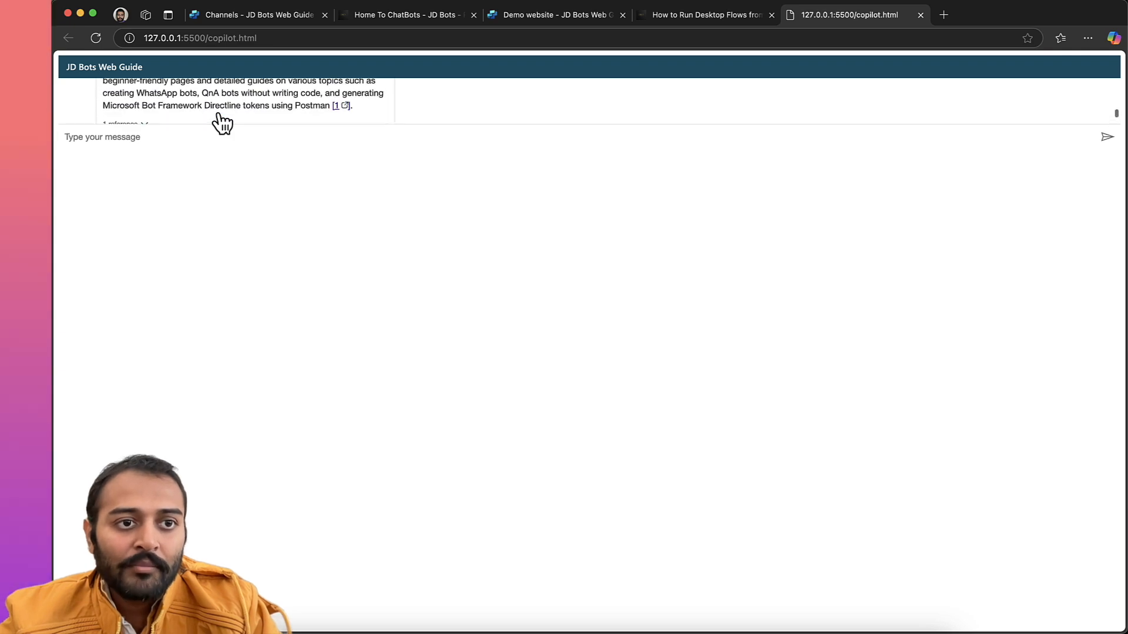
Return to the agent's channels in Copilot Studio and close the Custom website details.
click(526, 14)
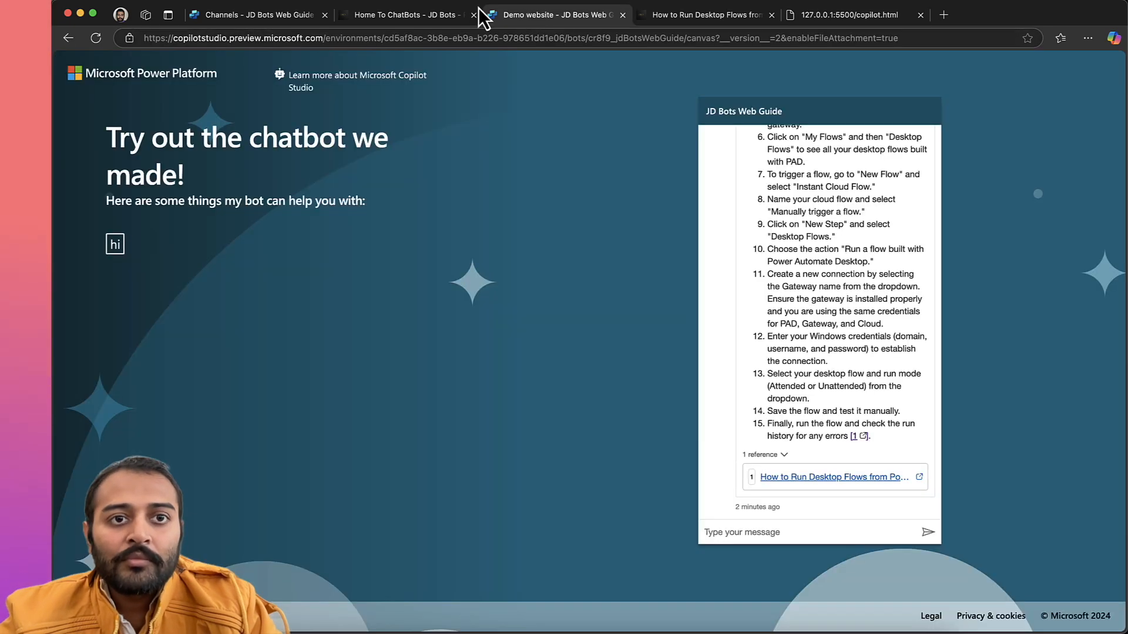
click(411, 16)
click(238, 14)
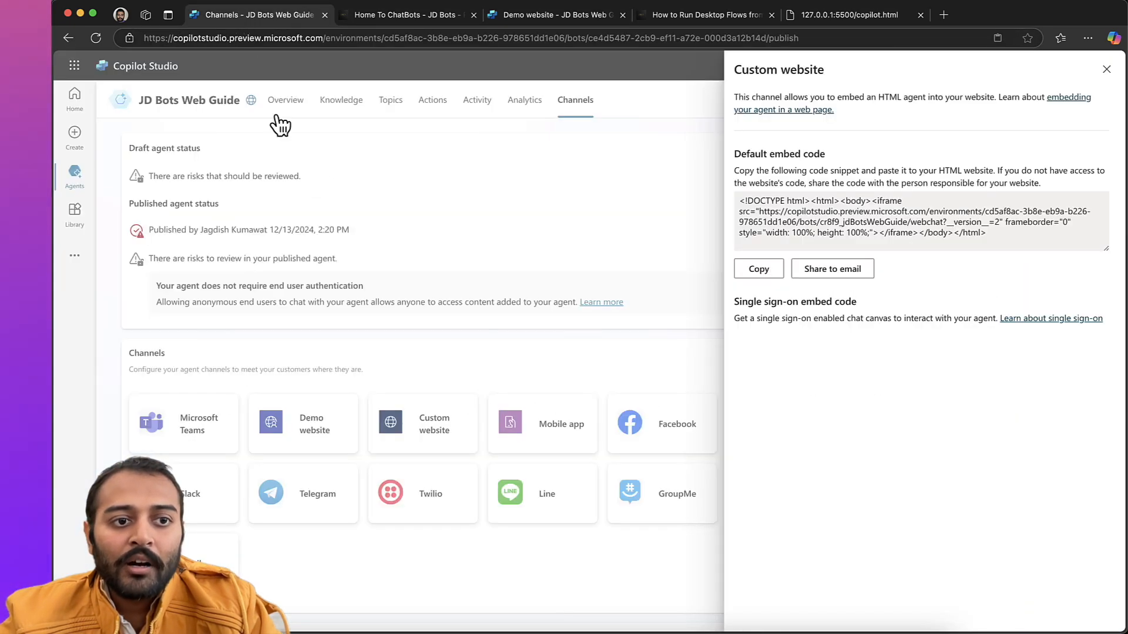
click(1106, 69)
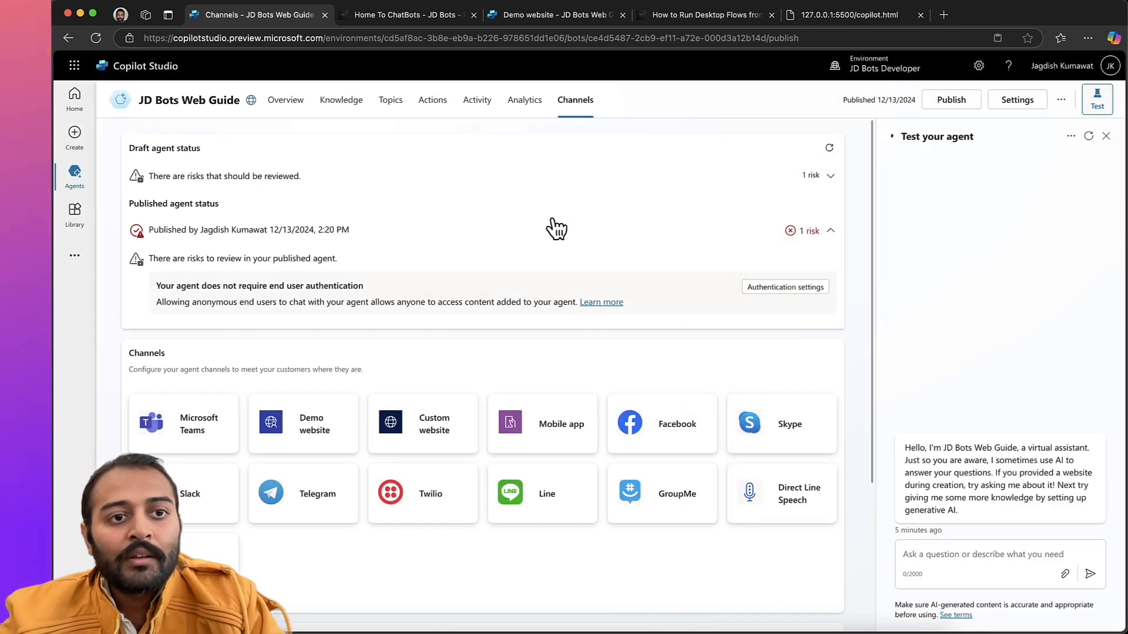
Review the agent's overview, including its description, instructions, orchestration setting and knowledge source.
click(277, 99)
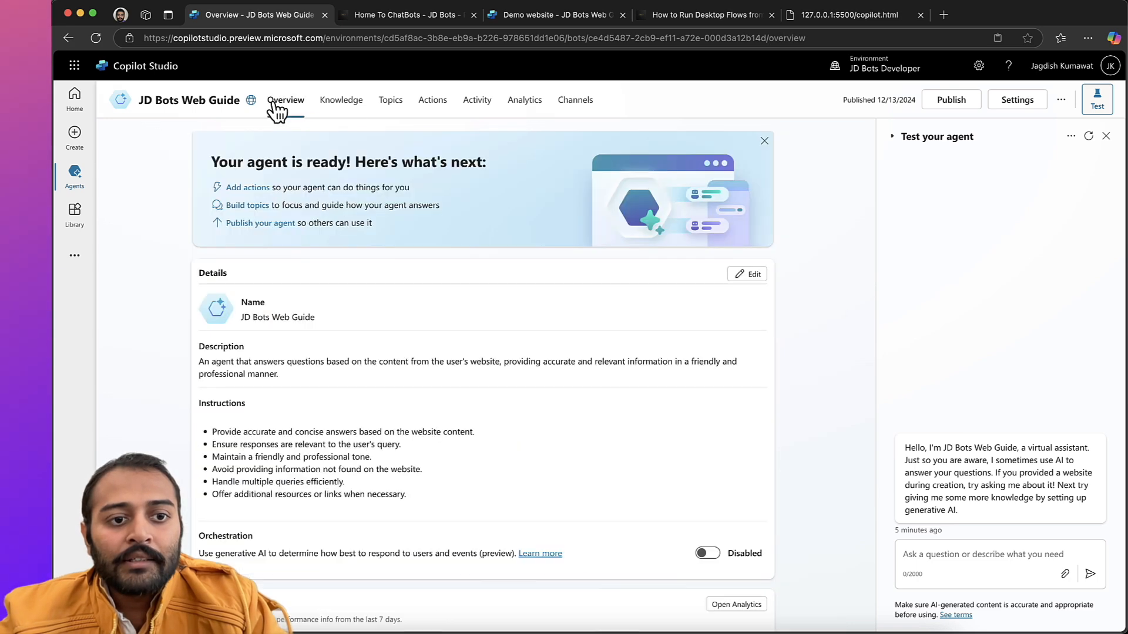
scroll(338, 297, down, 3)
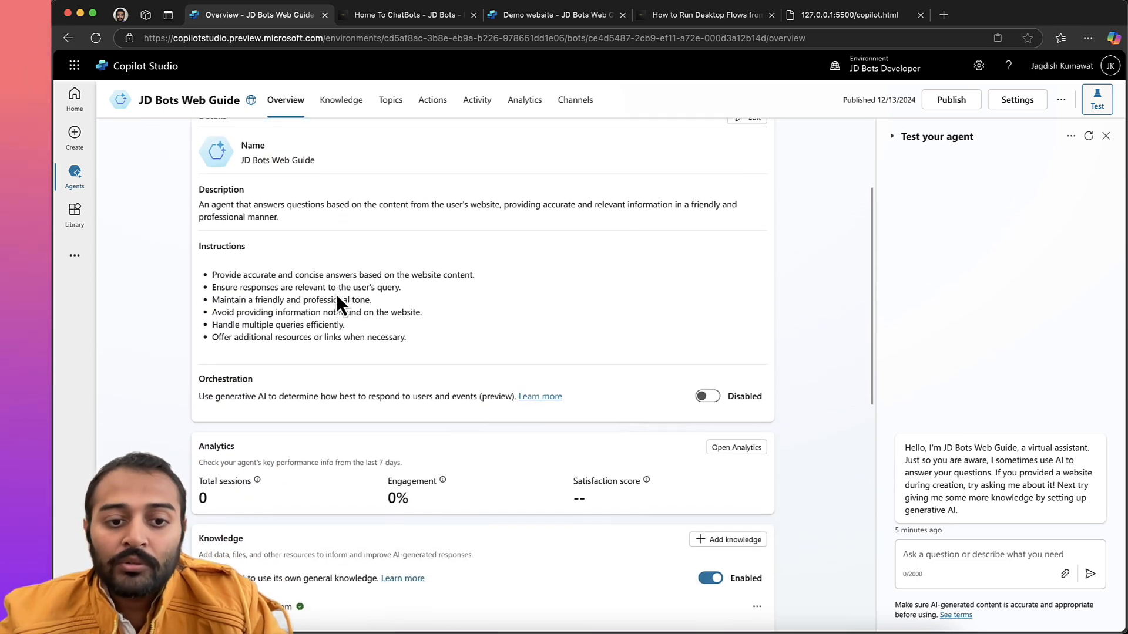
scroll(336, 294, down, 3)
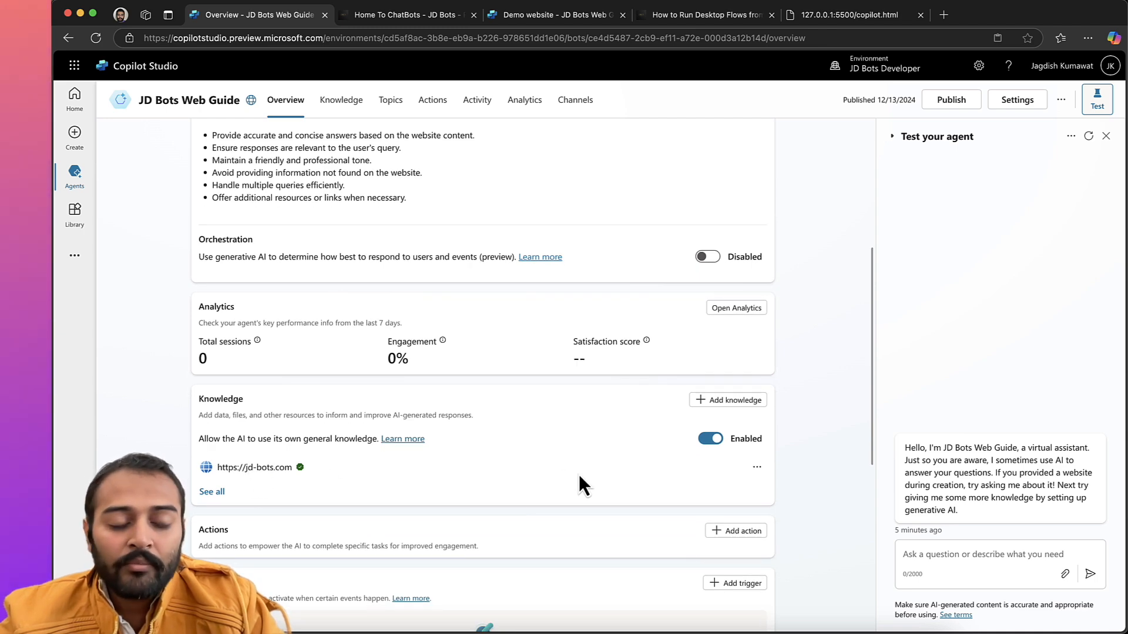
scroll(579, 474, up, 6)
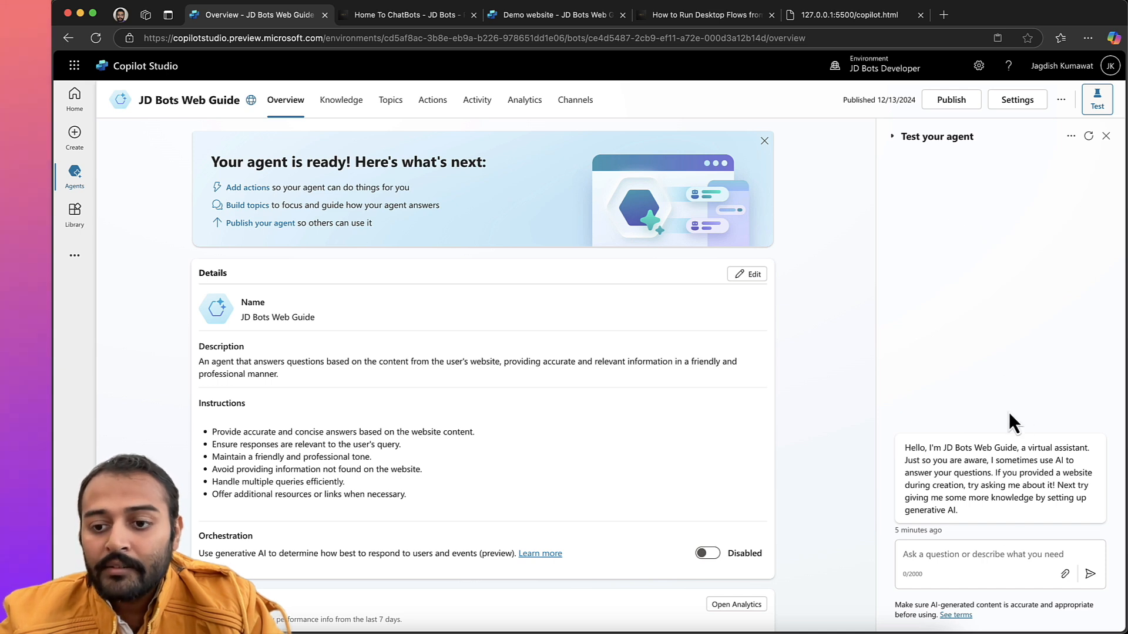
Examine the agent's topics, viewing the system topics and the custom topics.
click(383, 108)
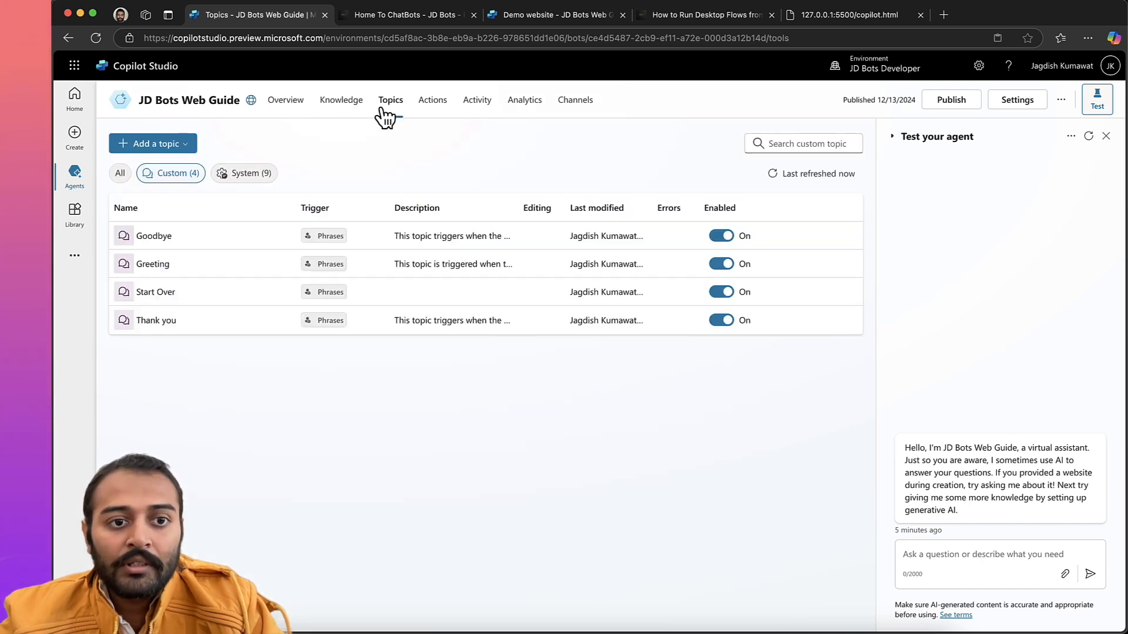
click(245, 176)
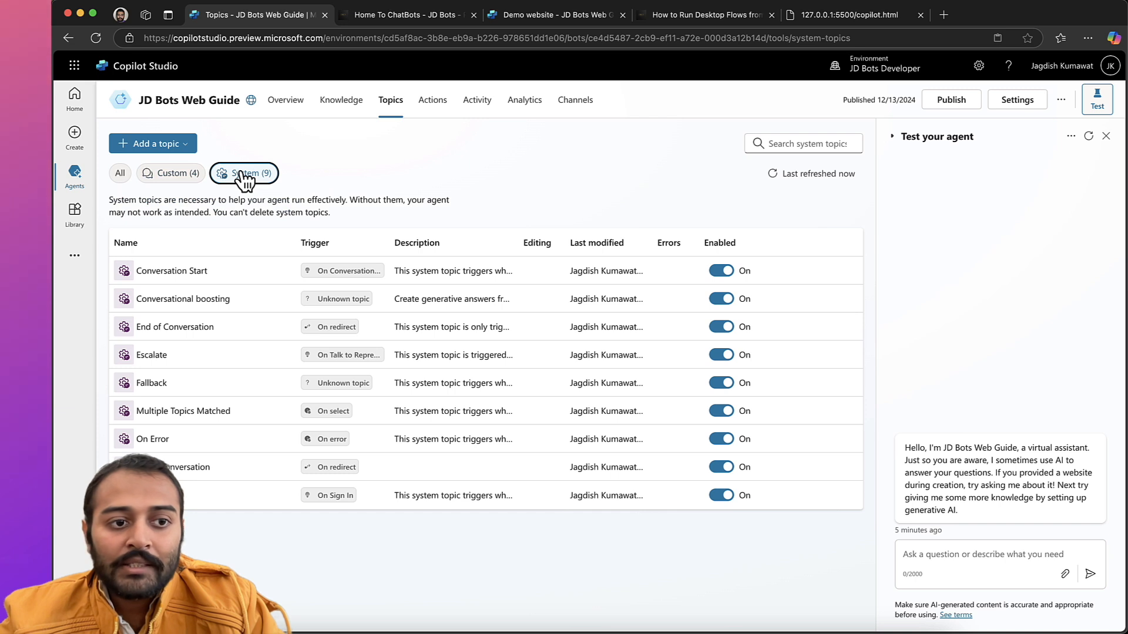
click(177, 174)
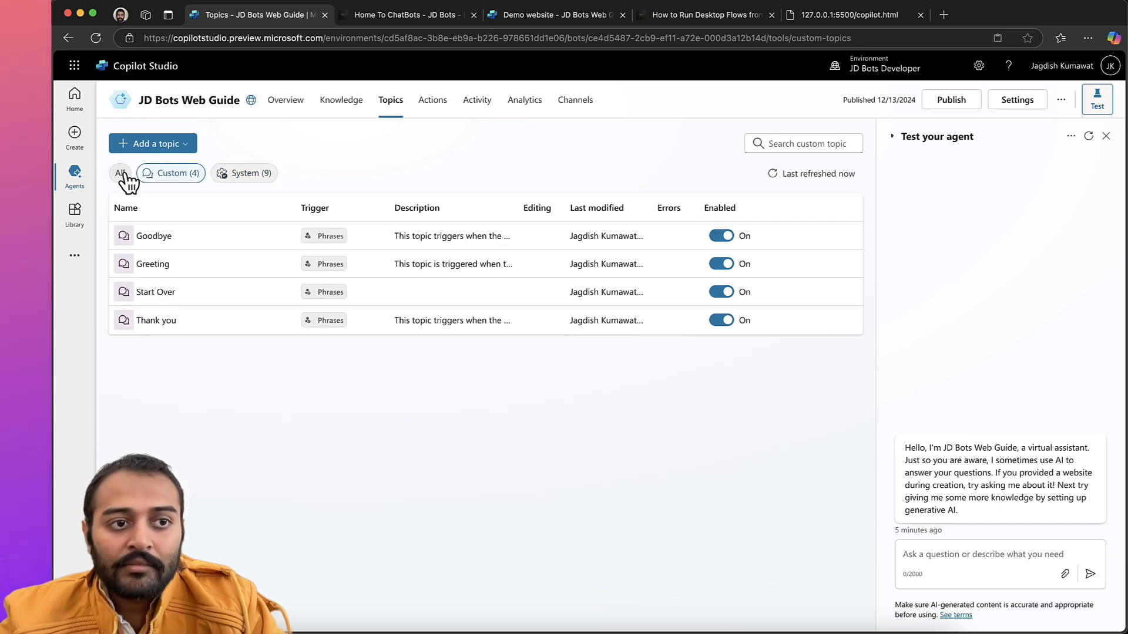
Look through the agent's actions, activity and analytics, including outcomes, engagement and knowledge source use.
click(435, 103)
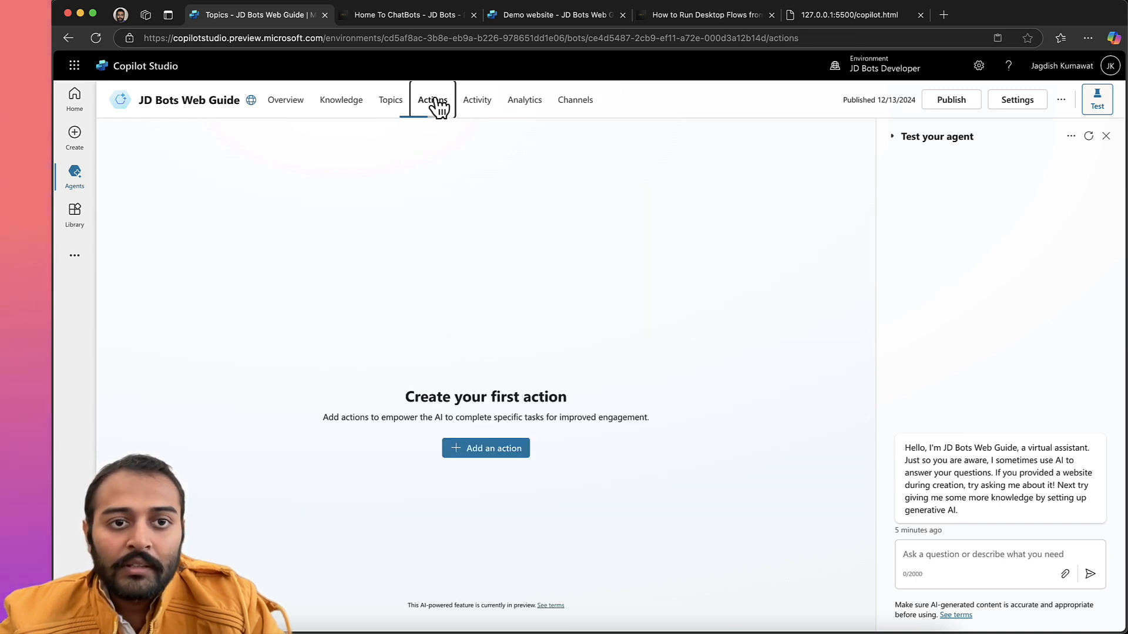
click(479, 108)
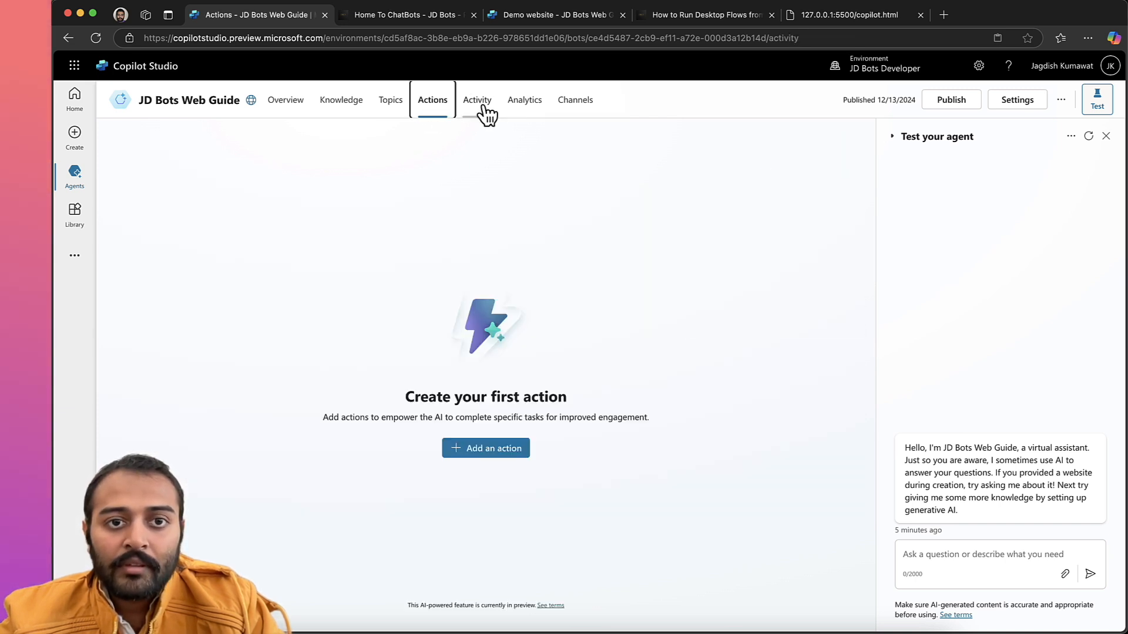
click(526, 103)
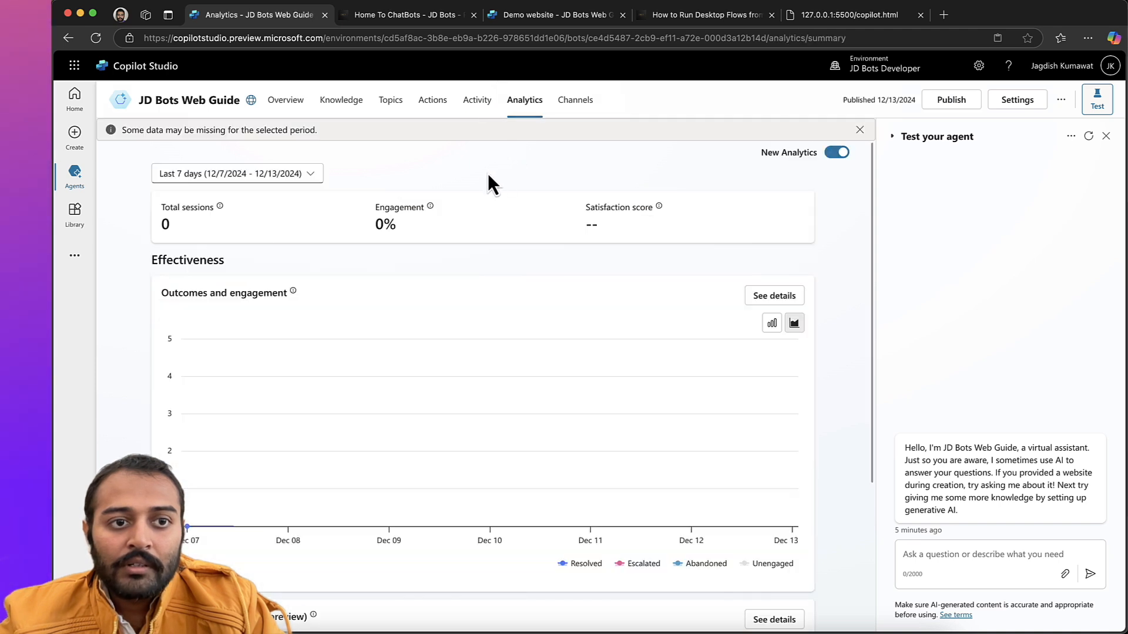
scroll(378, 288, down, 5)
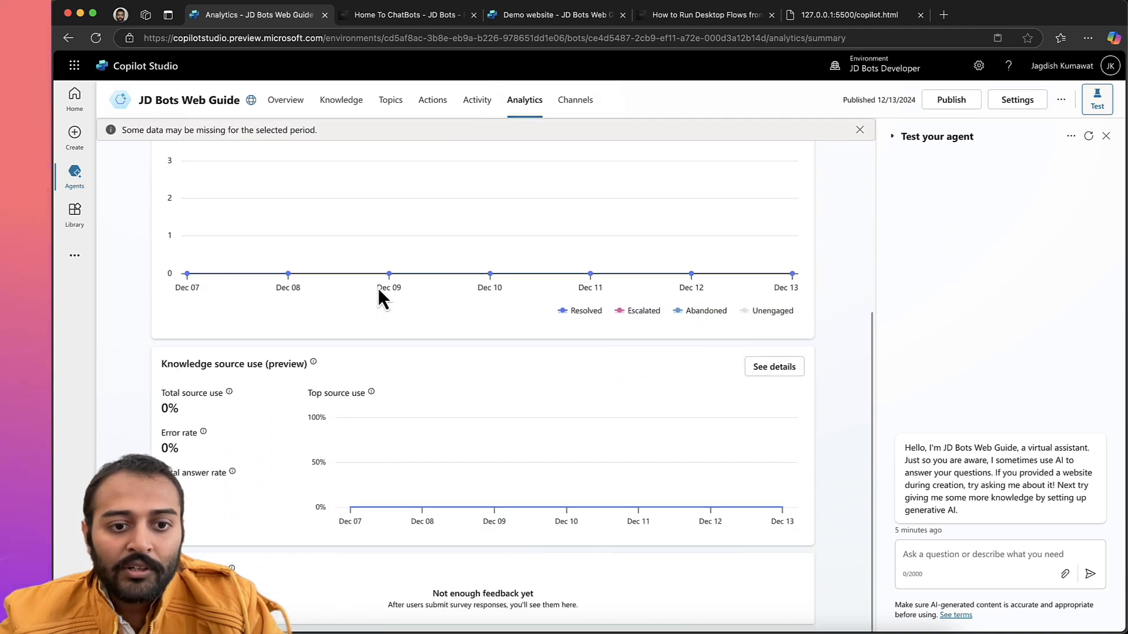
scroll(378, 288, up, 5)
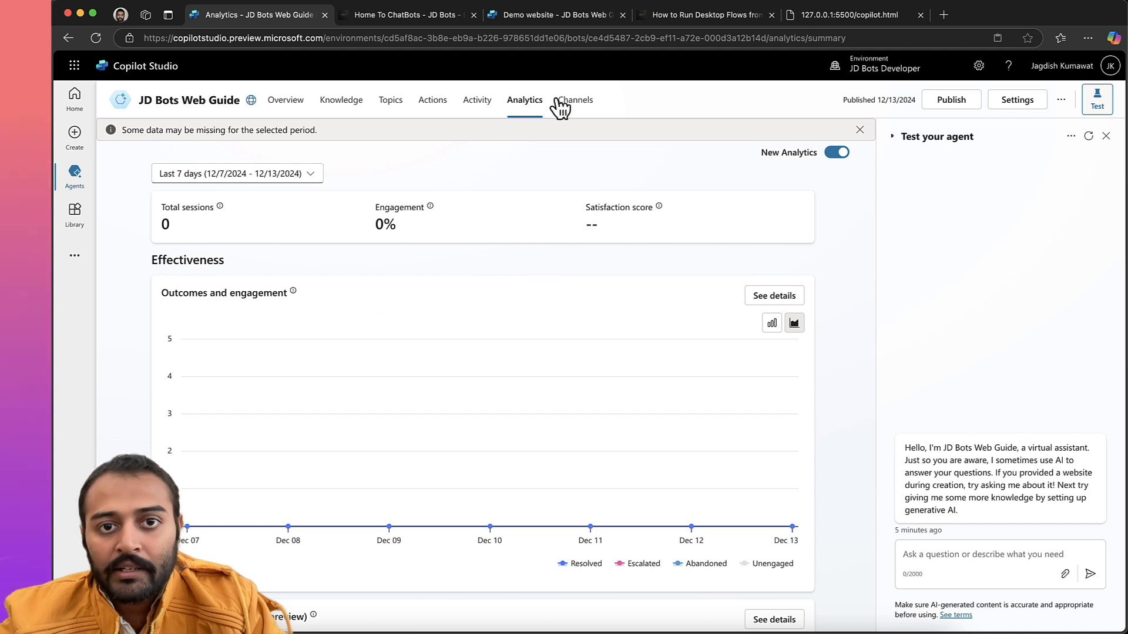
Examine the agent's available publishing channels and the customer engagement hub connections.
click(579, 103)
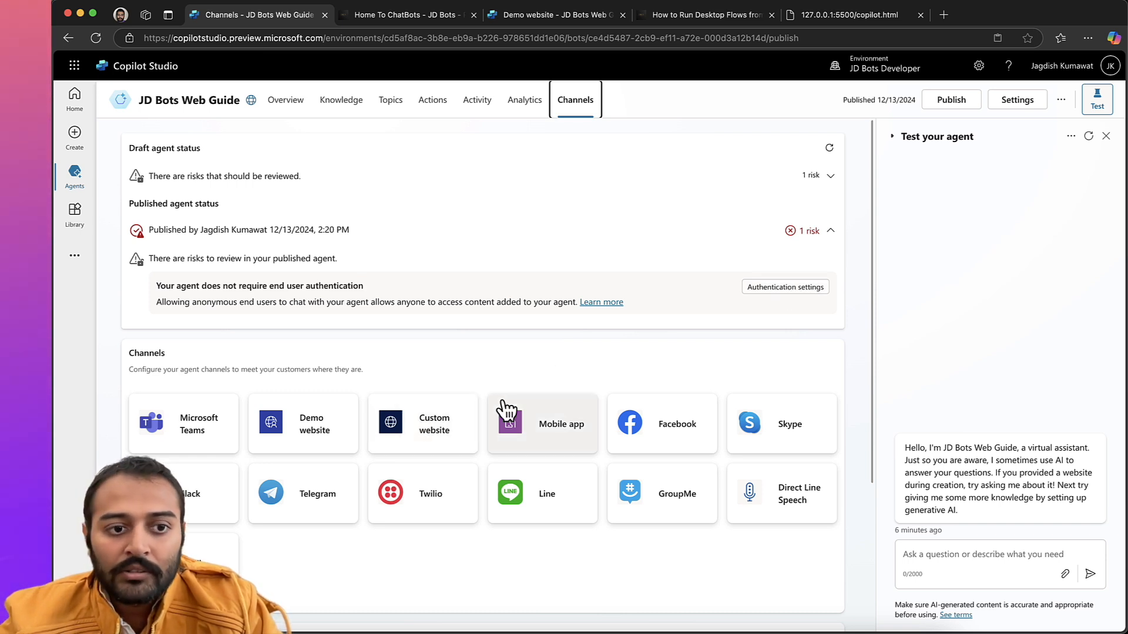
scroll(323, 359, down, 5)
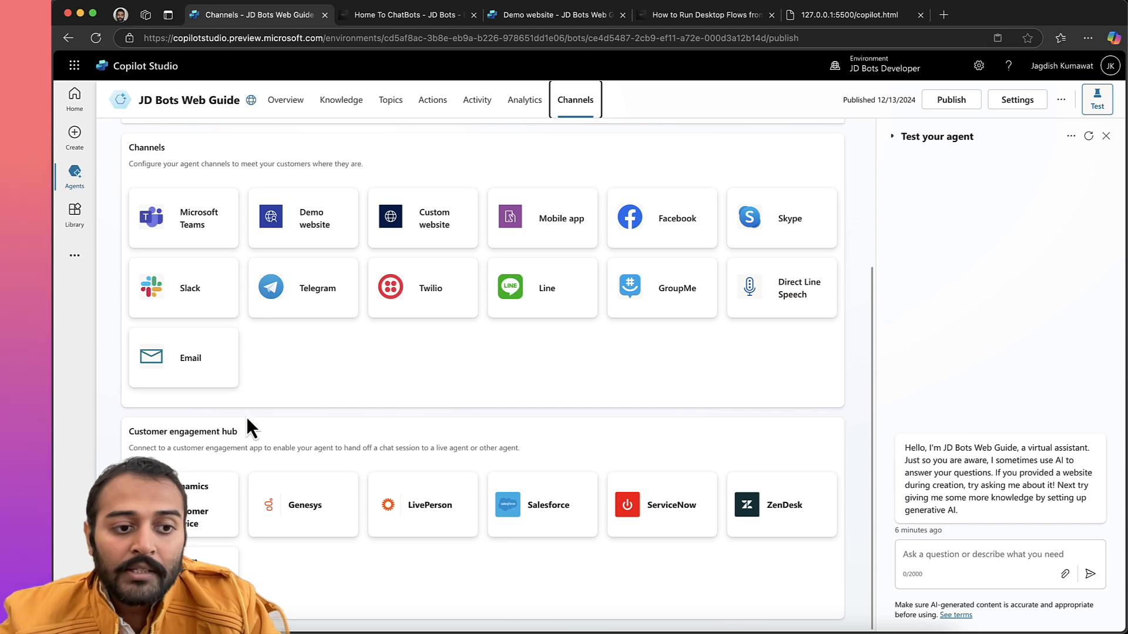
scroll(246, 417, up, 3)
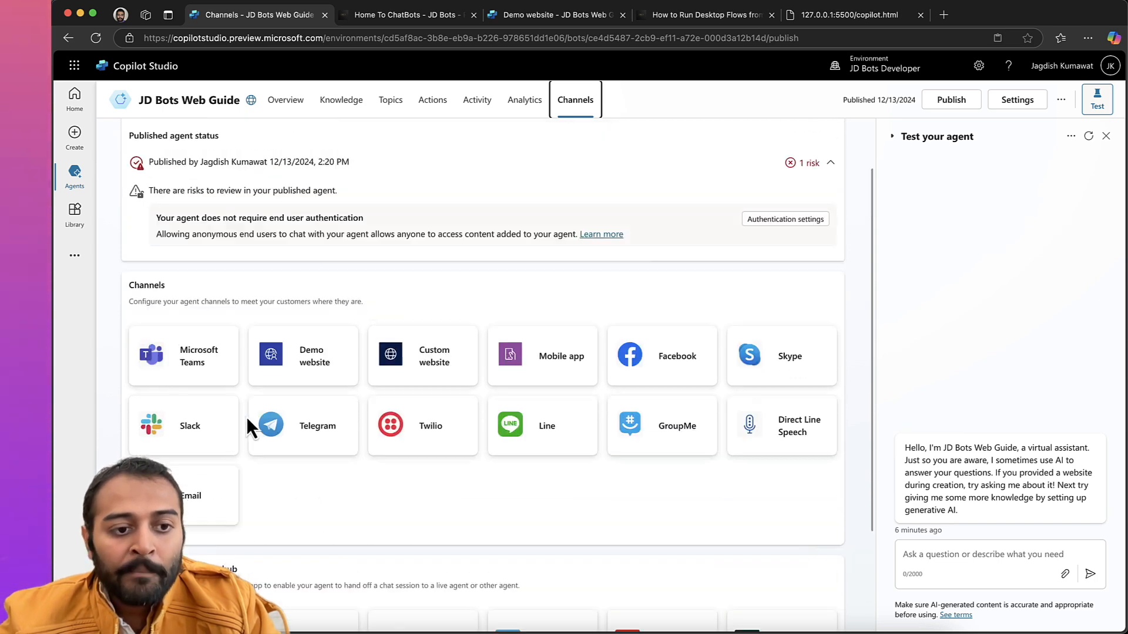
scroll(246, 418, down, 3)
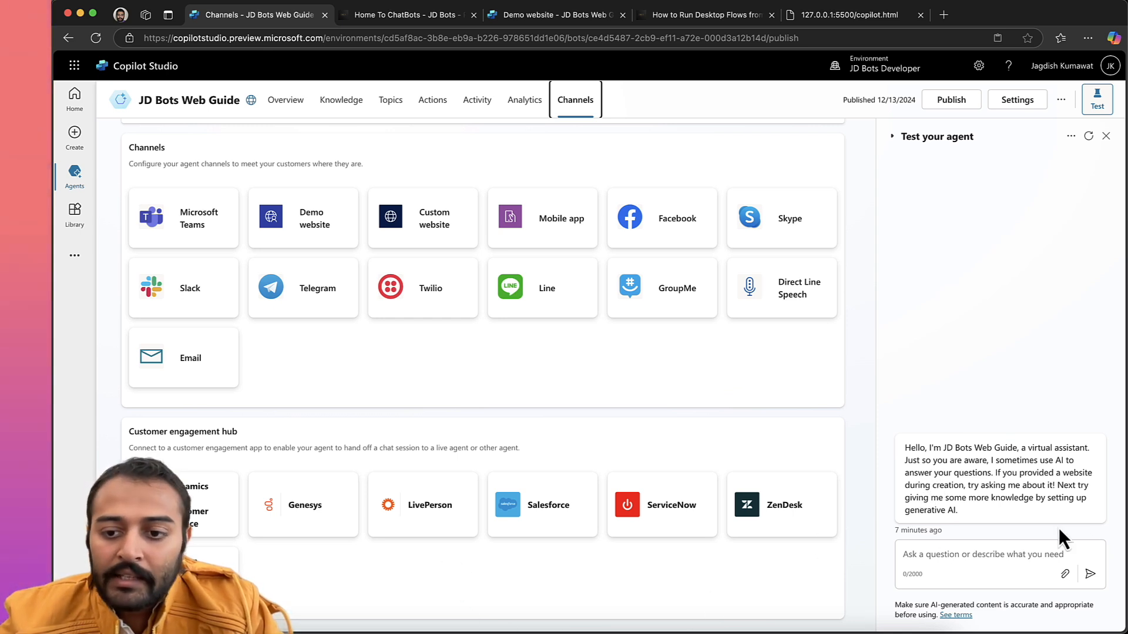
Send "agent" in the agent's test chat to try the escalation to a live representative.
click(1025, 559)
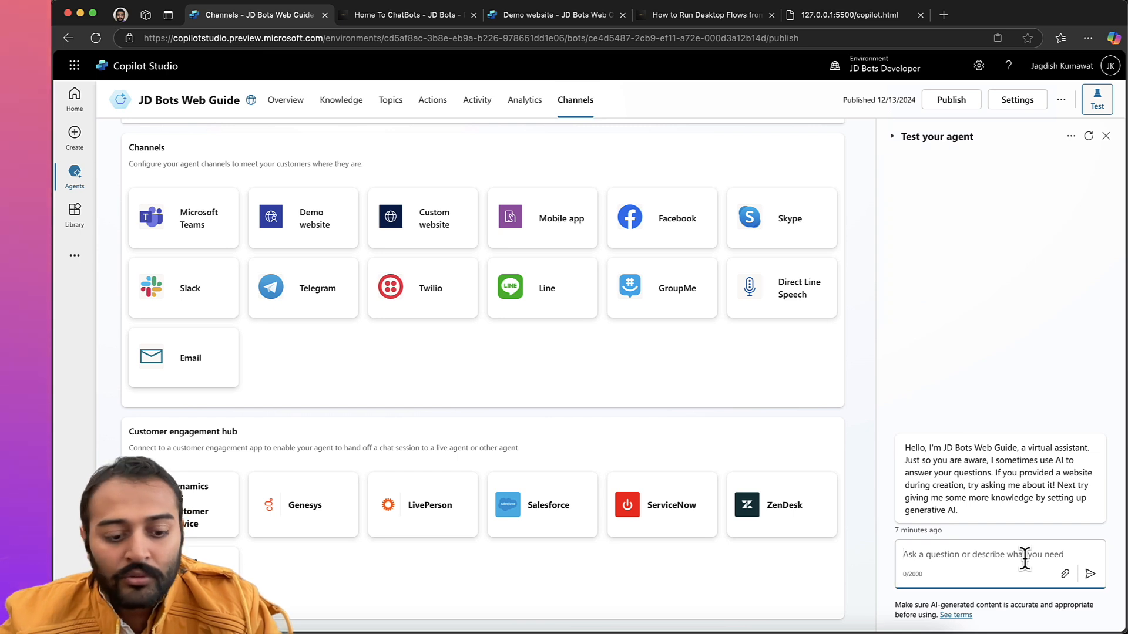
text(agent)
key(Return)
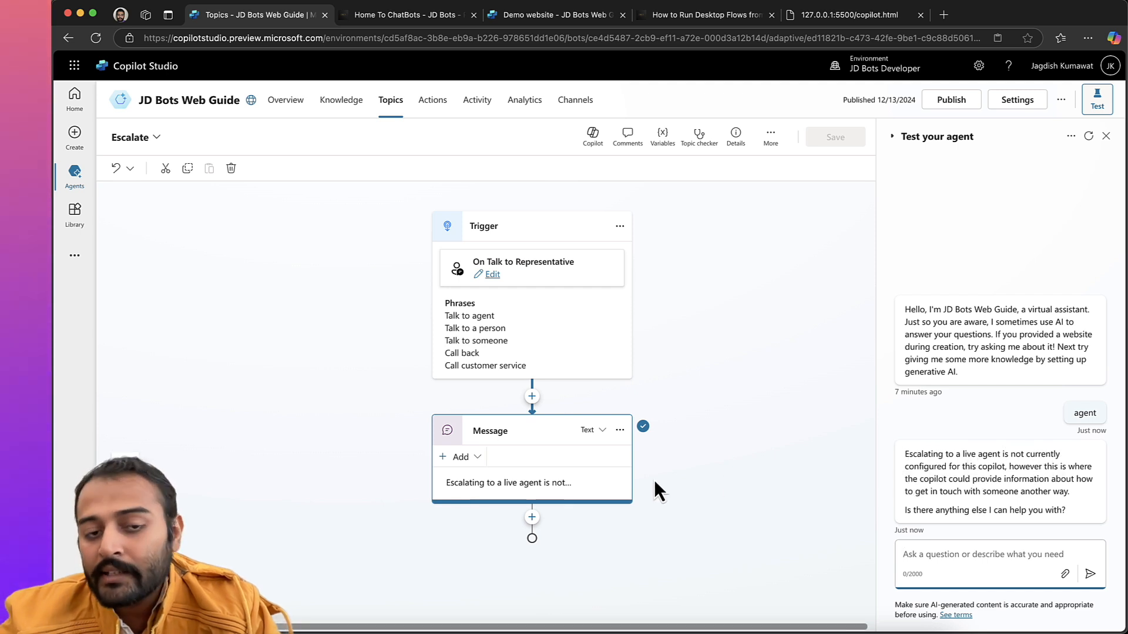
Return to the agent's channels and review the customer engagement hub options for handing chats to a live agent.
click(588, 105)
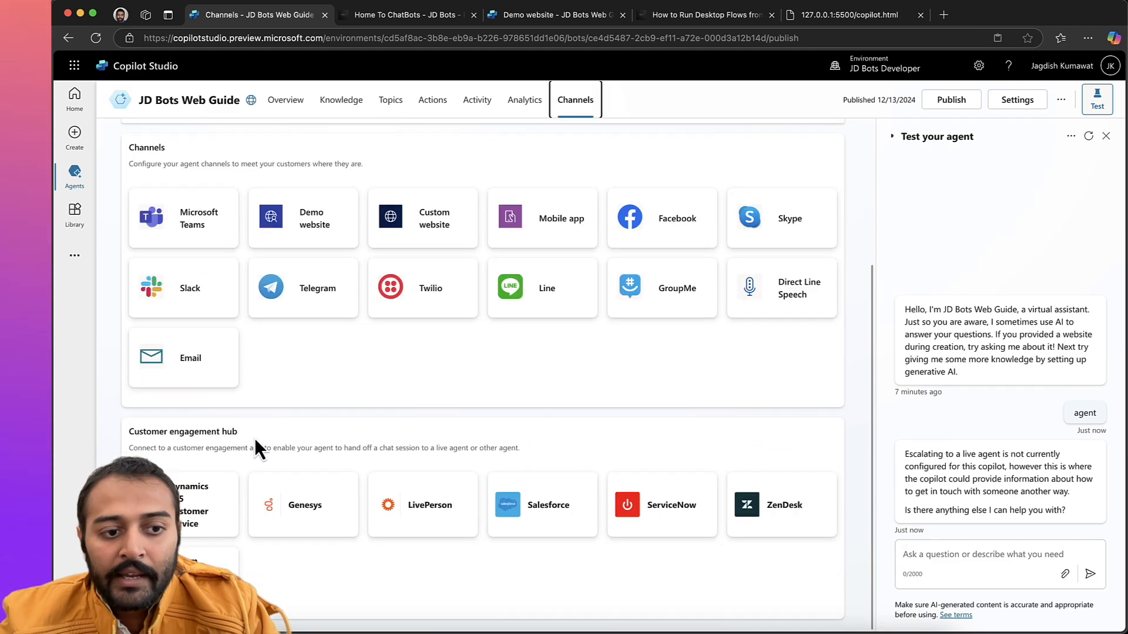
scroll(234, 439, up, 1)
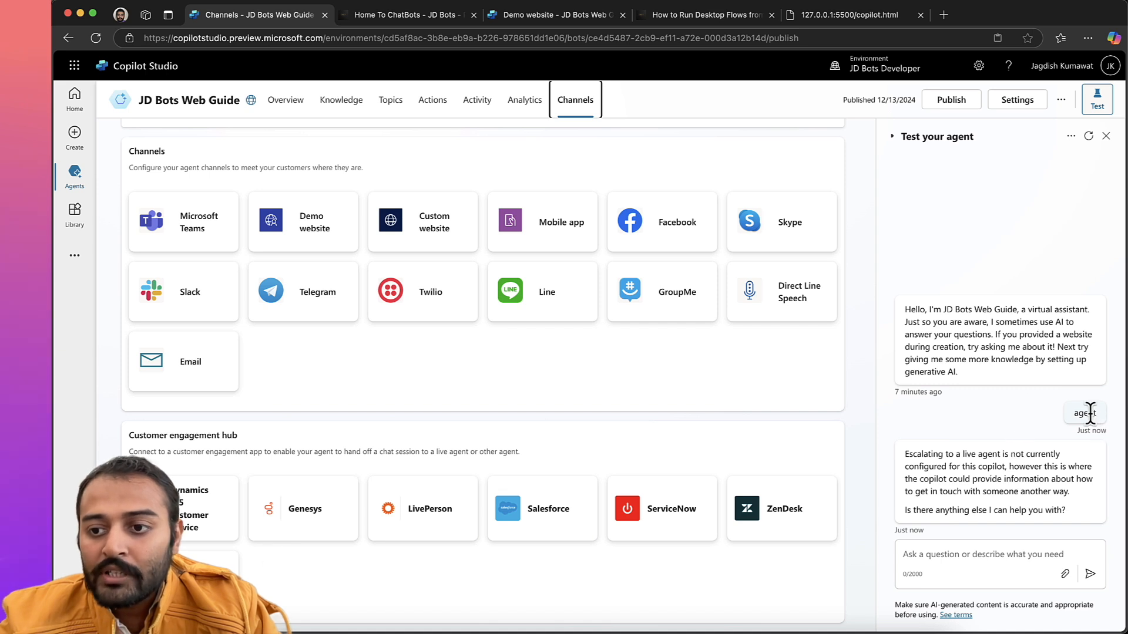
click(954, 549)
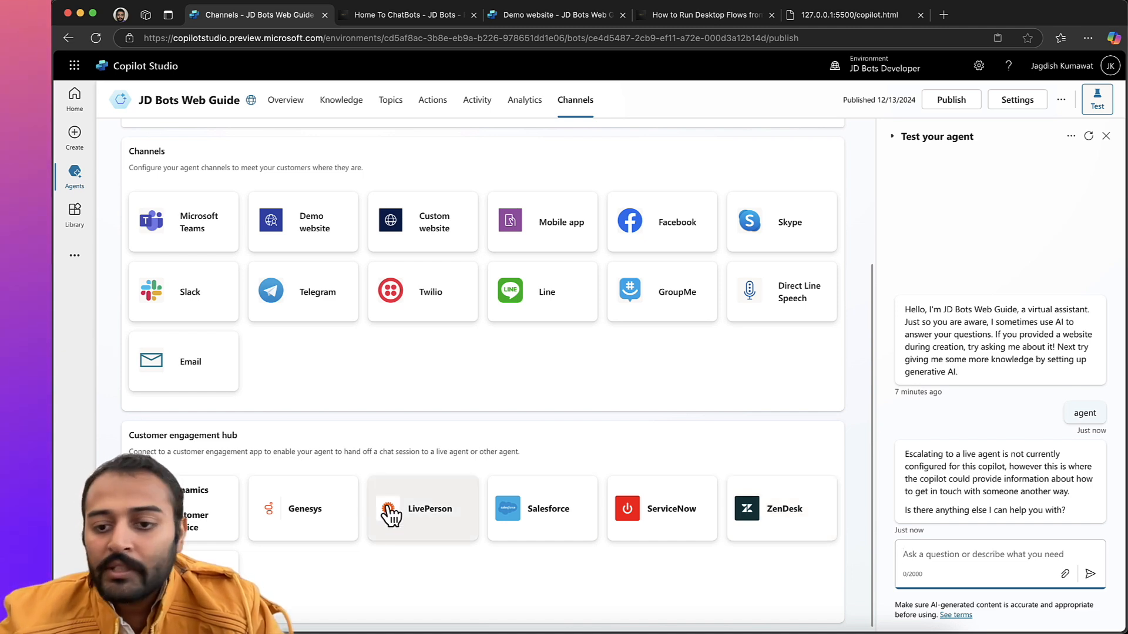
scroll(709, 423, up, 3)
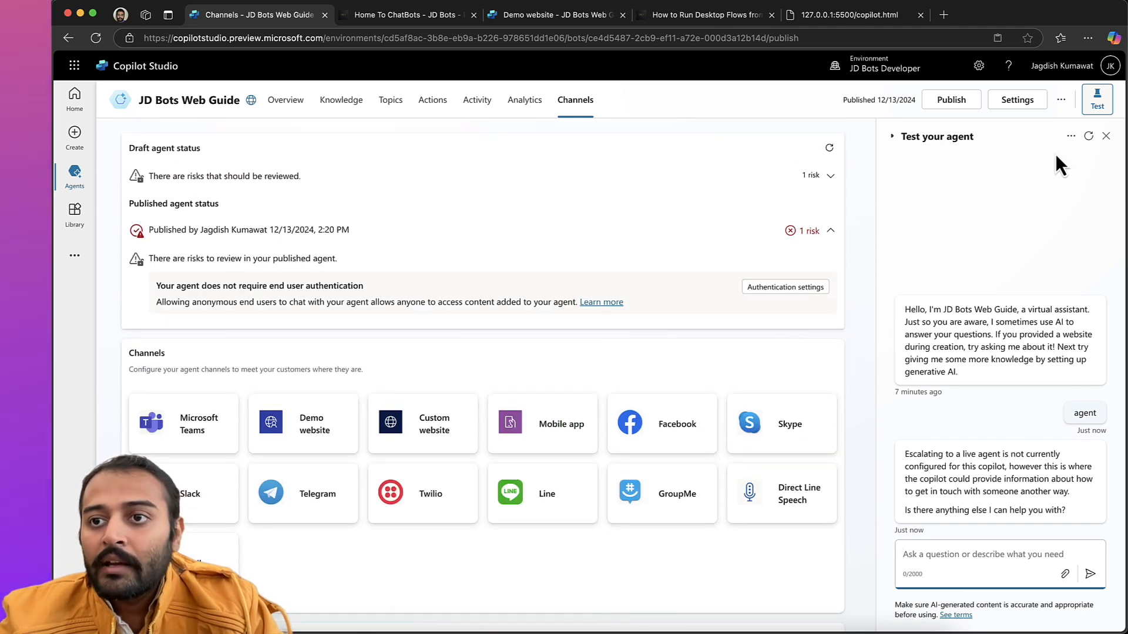
Open the agent's sharing settings, view who has access, and close them without sharing.
click(1061, 100)
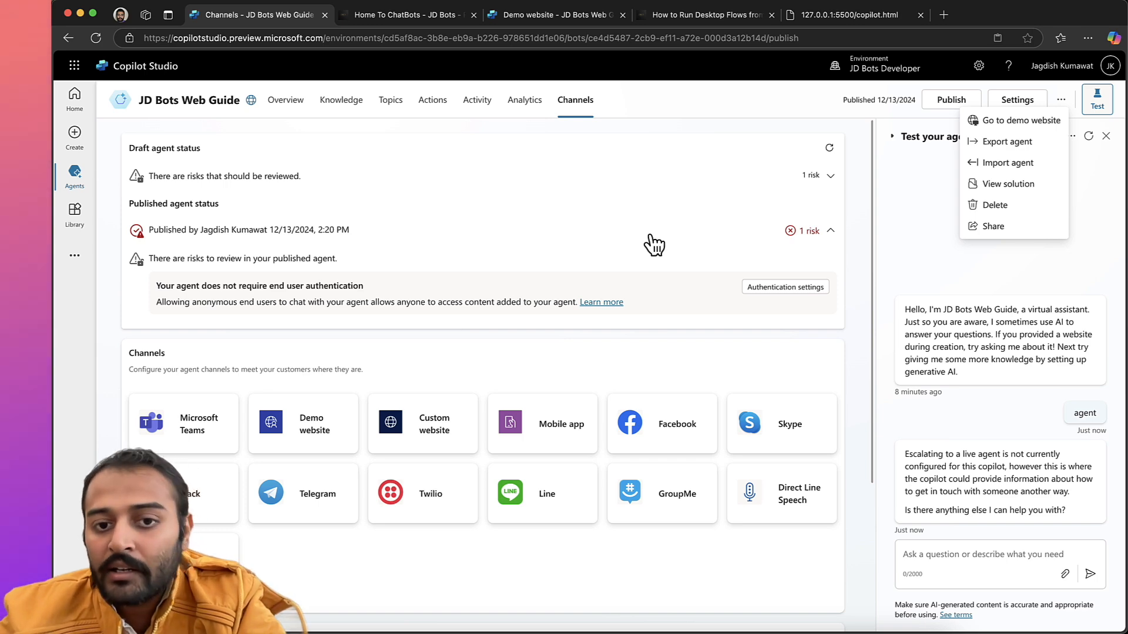
click(994, 227)
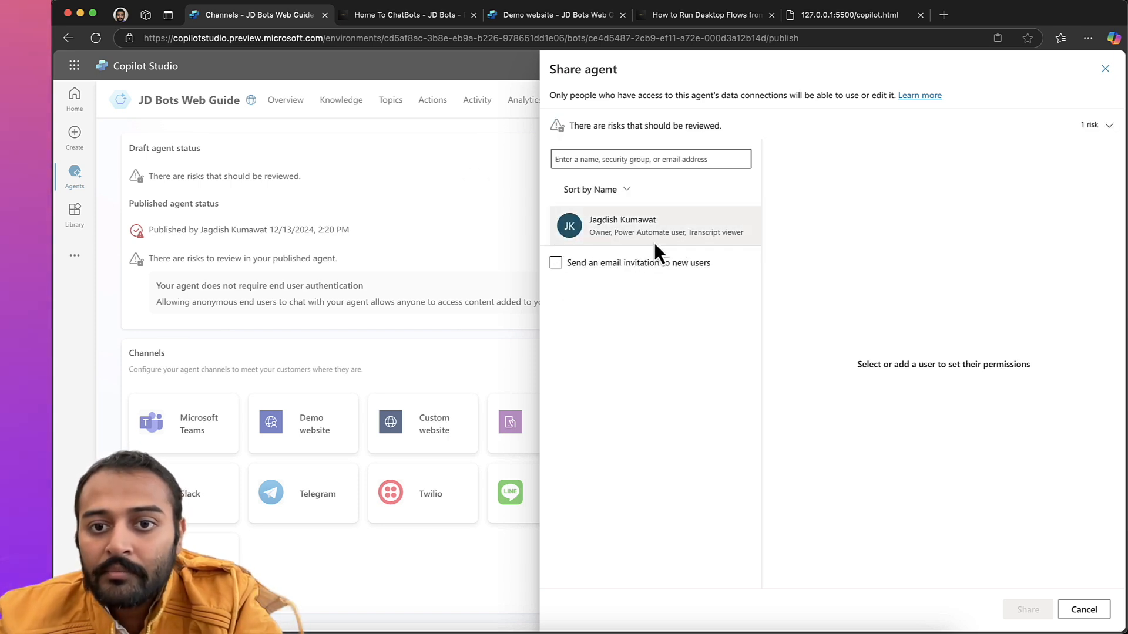
click(1106, 69)
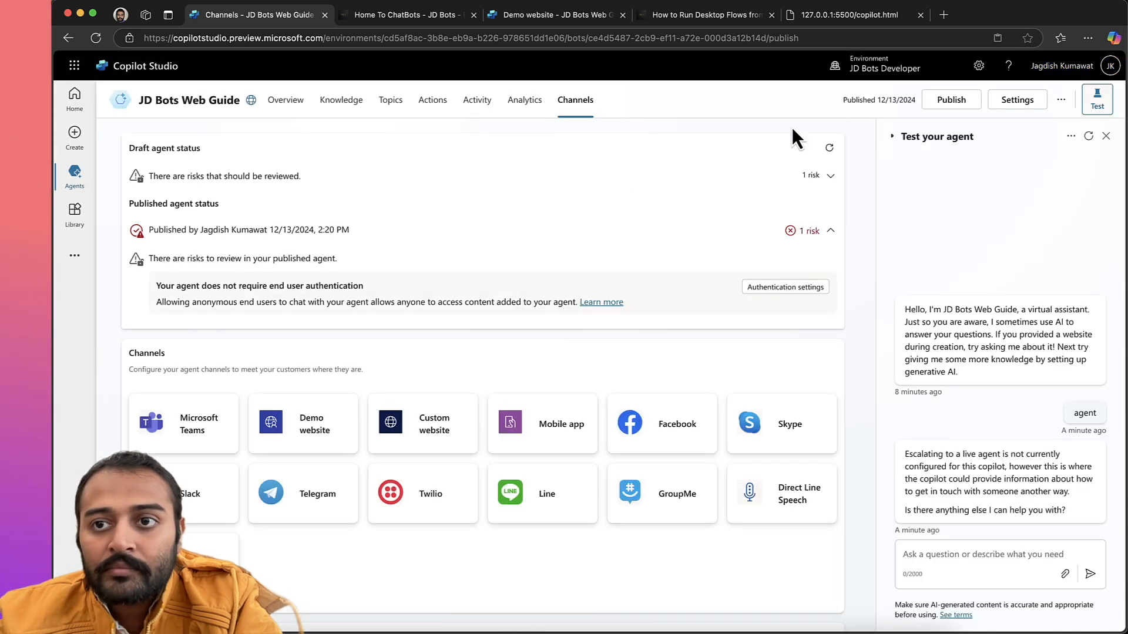